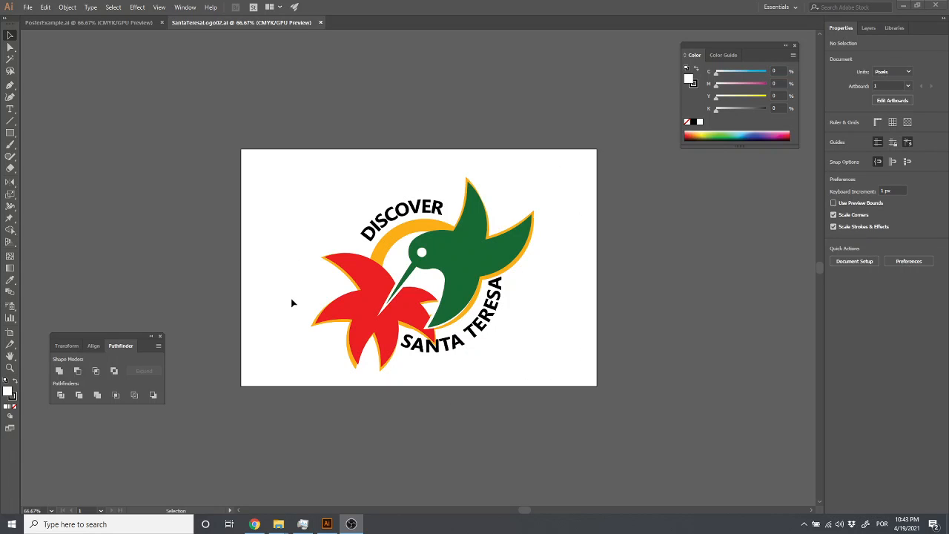
# Step: Select the logo's green hummingbird, red flower and white inner shape in turn to examine them as separate paths
pyautogui.click(530, 358)
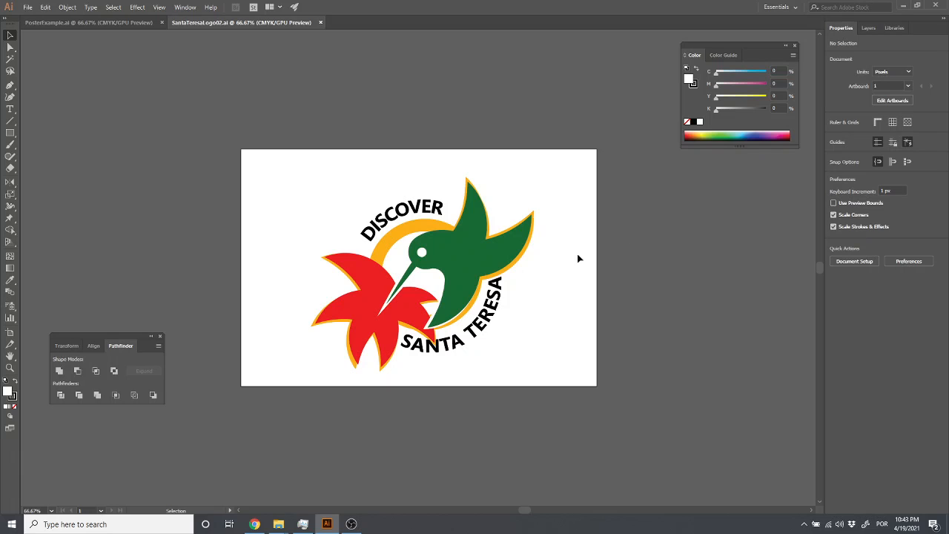
pyautogui.click(463, 260)
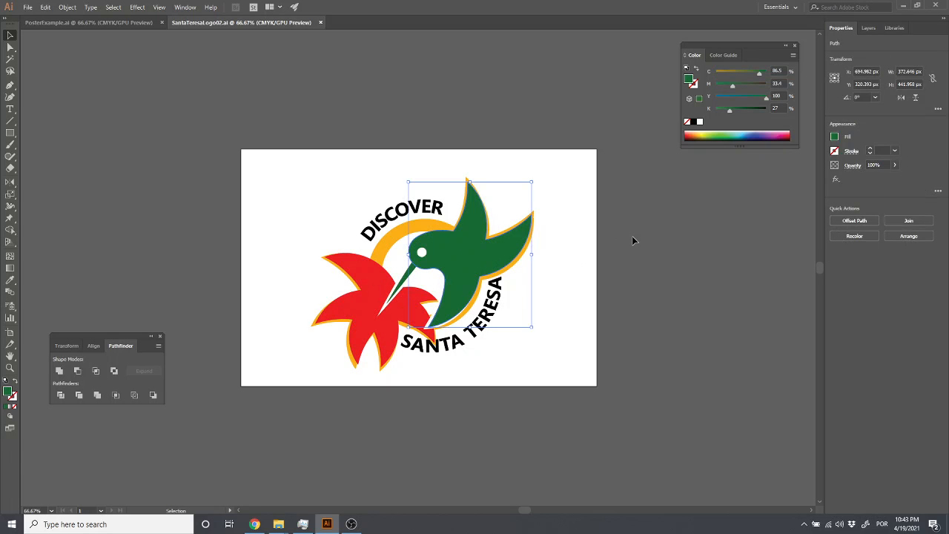
pyautogui.click(632, 236)
pyautogui.click(482, 254)
pyautogui.click(366, 306)
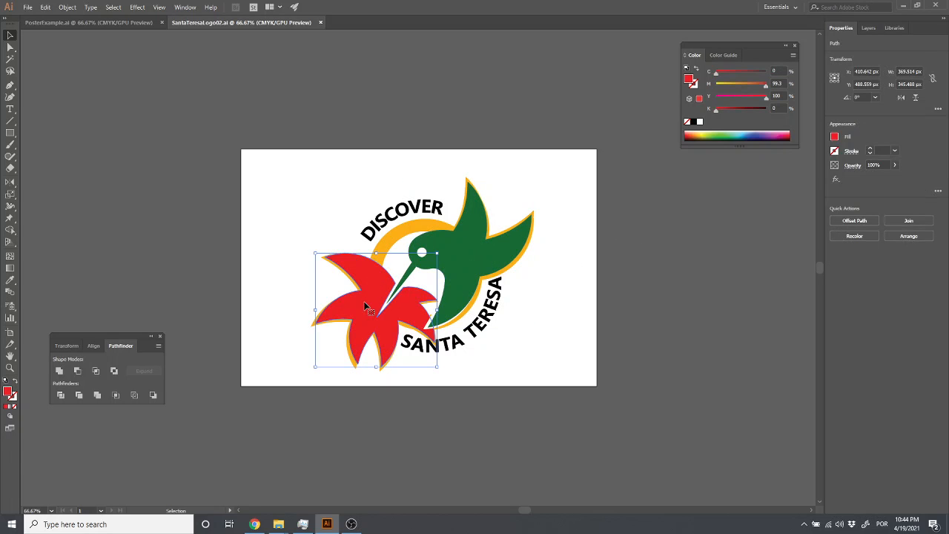
pyautogui.click(612, 199)
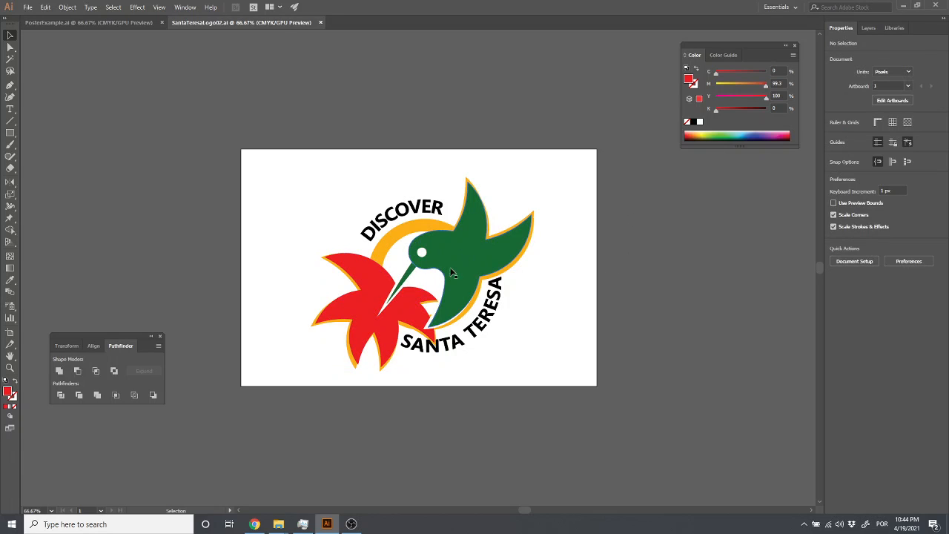
pyautogui.click(365, 306)
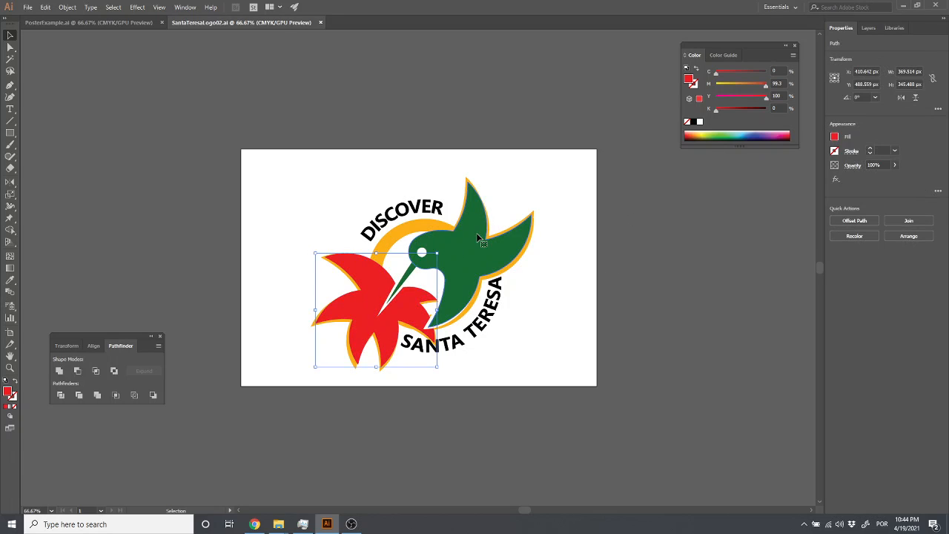
pyautogui.click(479, 239)
pyautogui.click(370, 300)
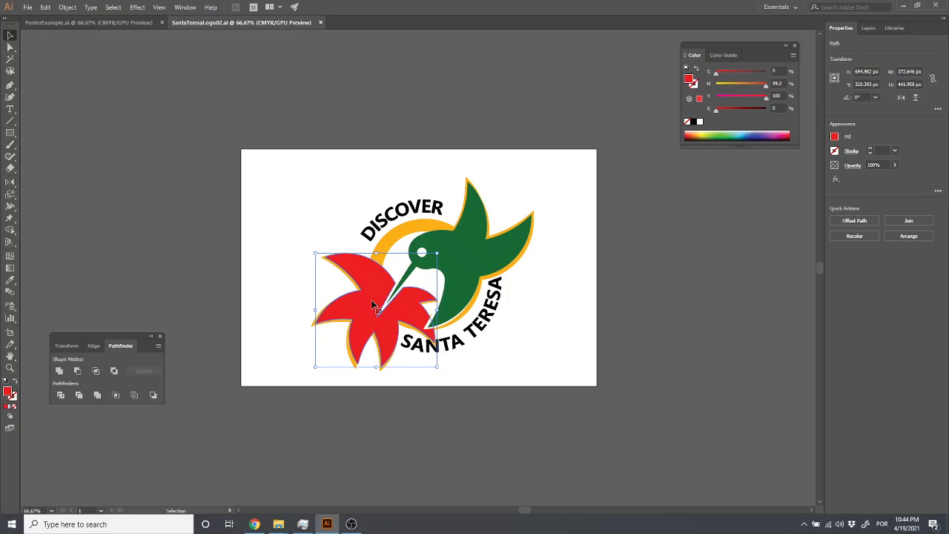
pyautogui.click(467, 260)
pyautogui.click(589, 326)
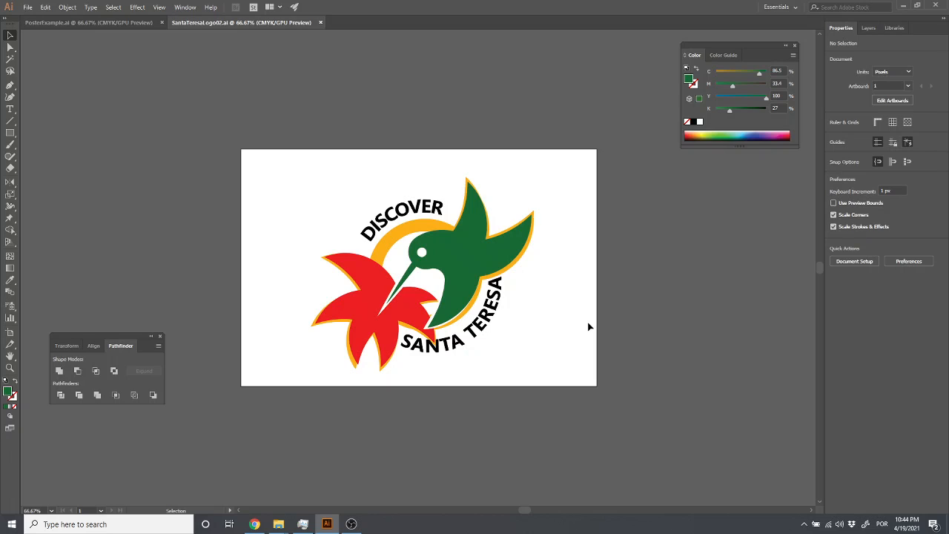
pyautogui.click(393, 247)
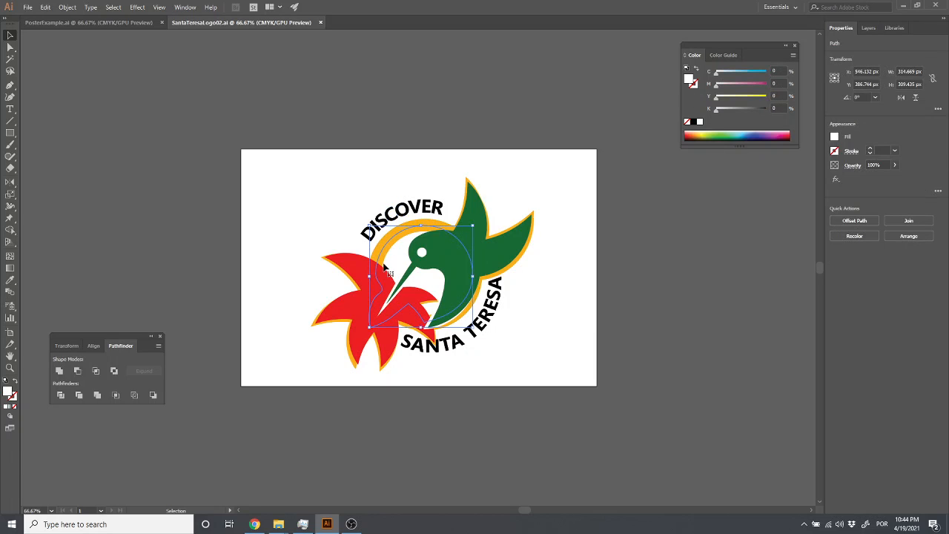
pyautogui.click(417, 215)
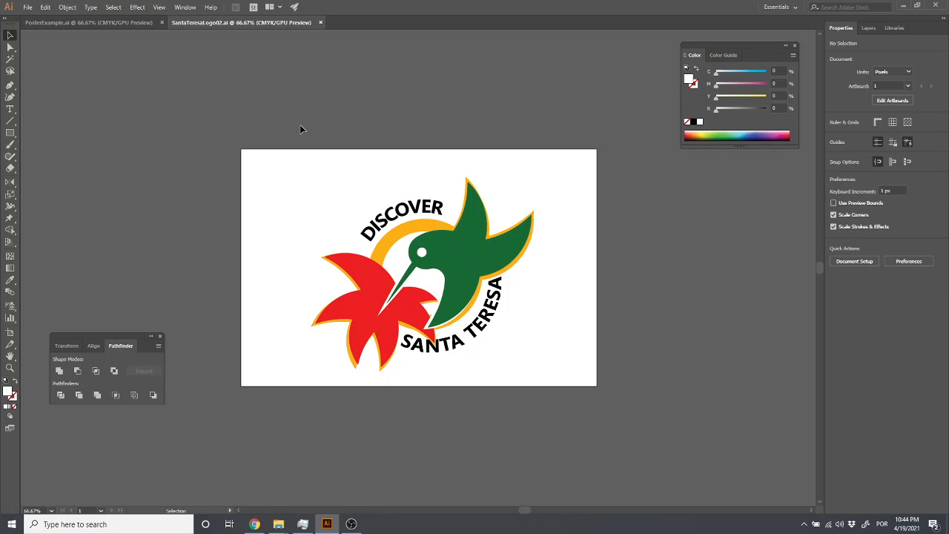
# Step: Select all of the logo artwork at once to examine the outlines of its overlapping paths
pyautogui.moveTo(298, 75); pyautogui.dragTo(648, 460)
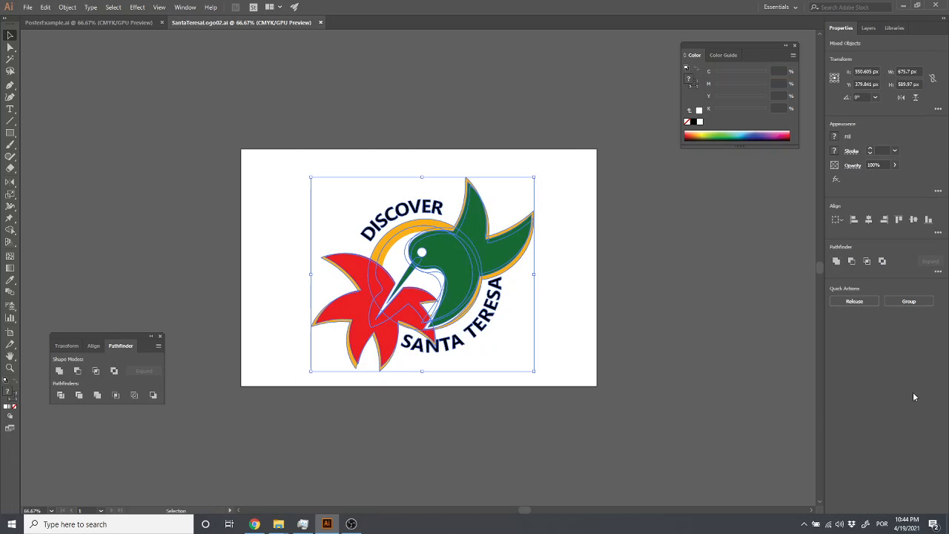
pyautogui.click(401, 154)
pyautogui.moveTo(269, 105); pyautogui.dragTo(623, 404)
pyautogui.moveTo(604, 468); pyautogui.dragTo(560, 424)
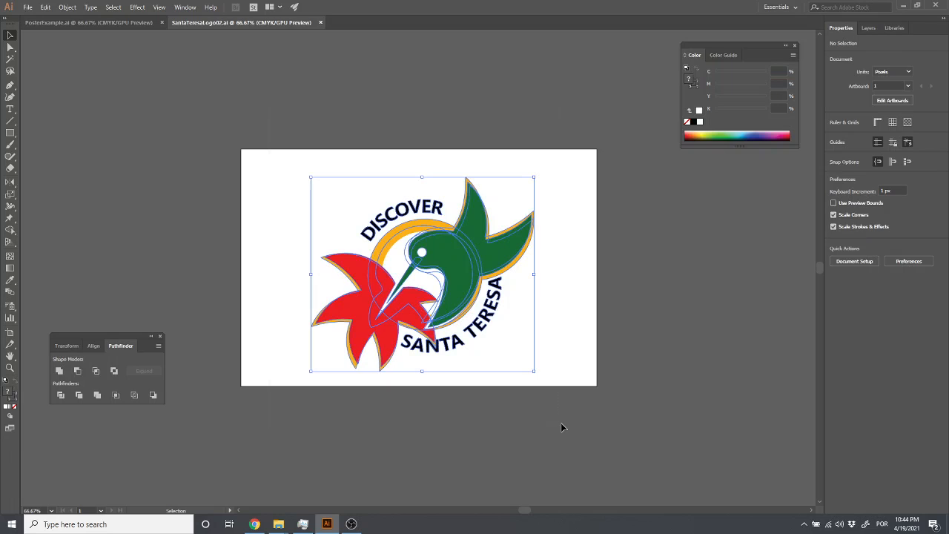
pyautogui.click(702, 484)
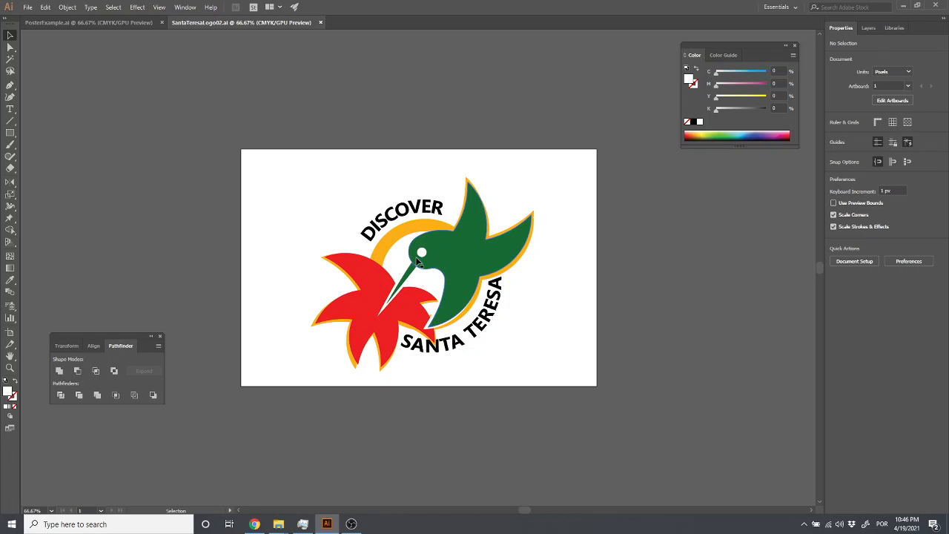
# Step: Examine the hummingbird and flower paths individually again, followed by the complete logo's outlines
pyautogui.click(474, 239)
pyautogui.click(390, 317)
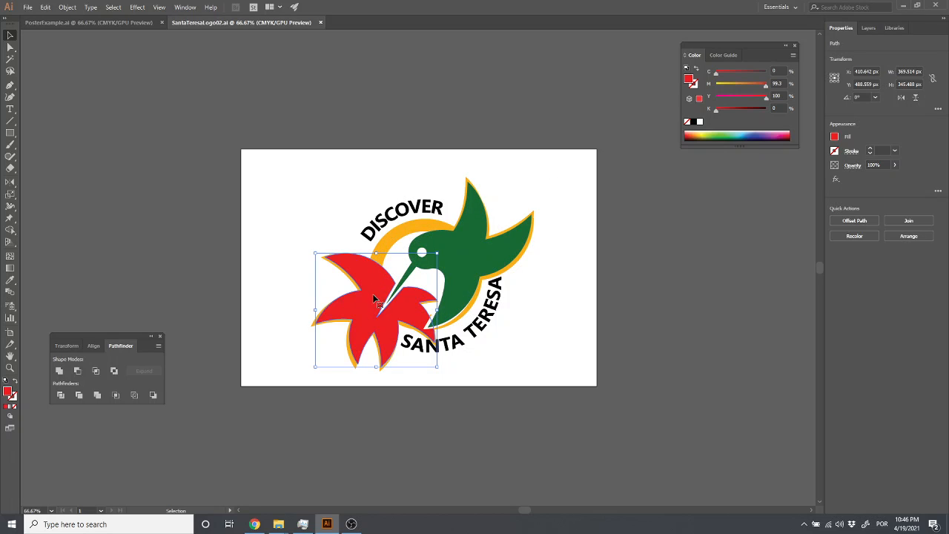
pyautogui.click(594, 325)
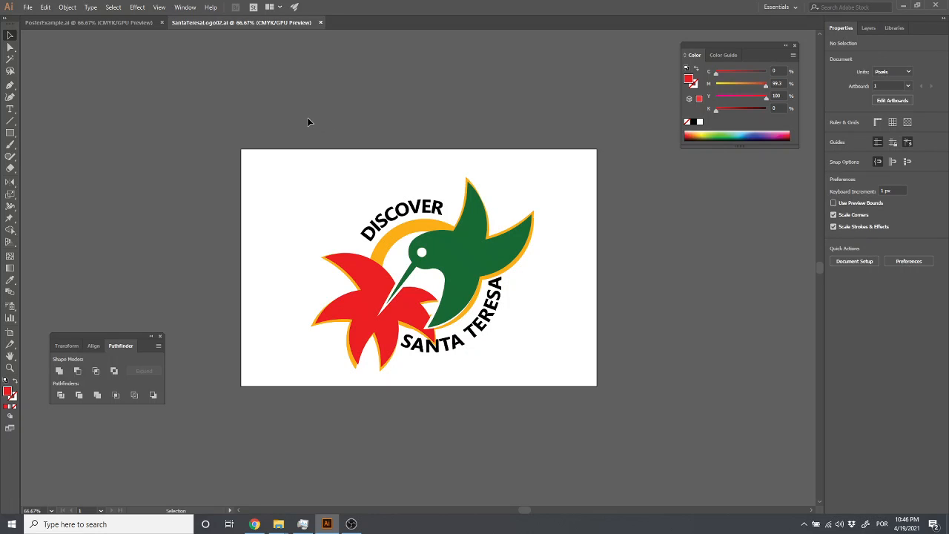
pyautogui.moveTo(276, 154); pyautogui.dragTo(549, 399)
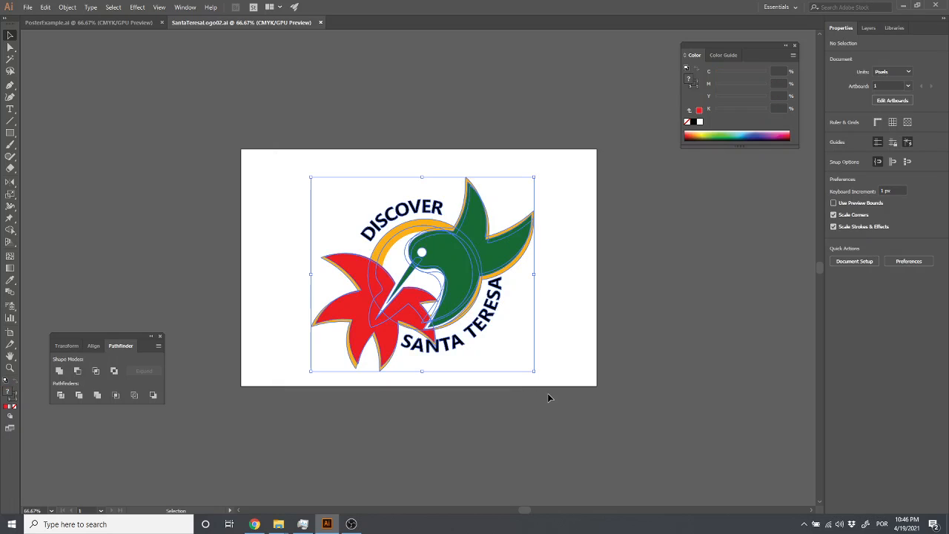
pyautogui.click(599, 356)
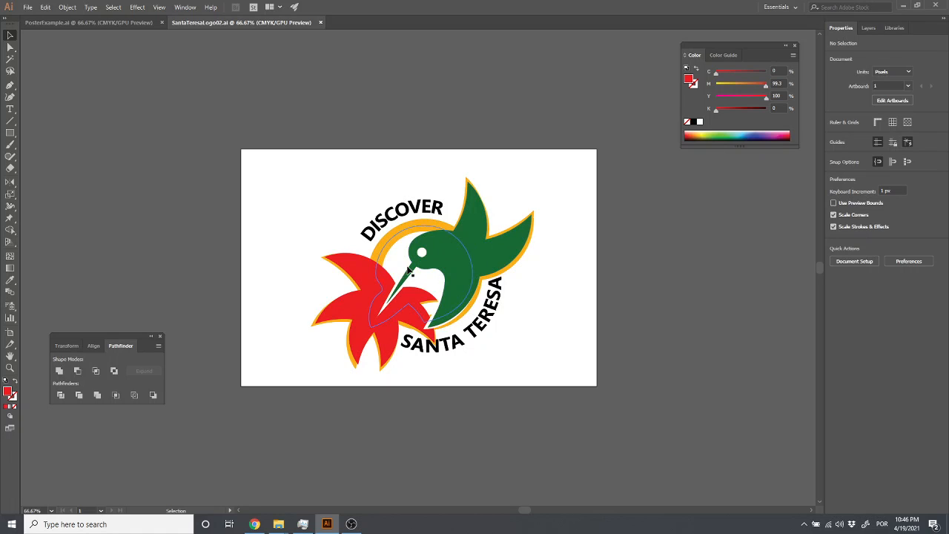
# Step: Move the whole logo off the artboard onto the canvas beside it to check its white areas, and undo the move
pyautogui.moveTo(269, 140); pyautogui.dragTo(526, 367)
pyautogui.moveTo(377, 282); pyautogui.dragTo(695, 312)
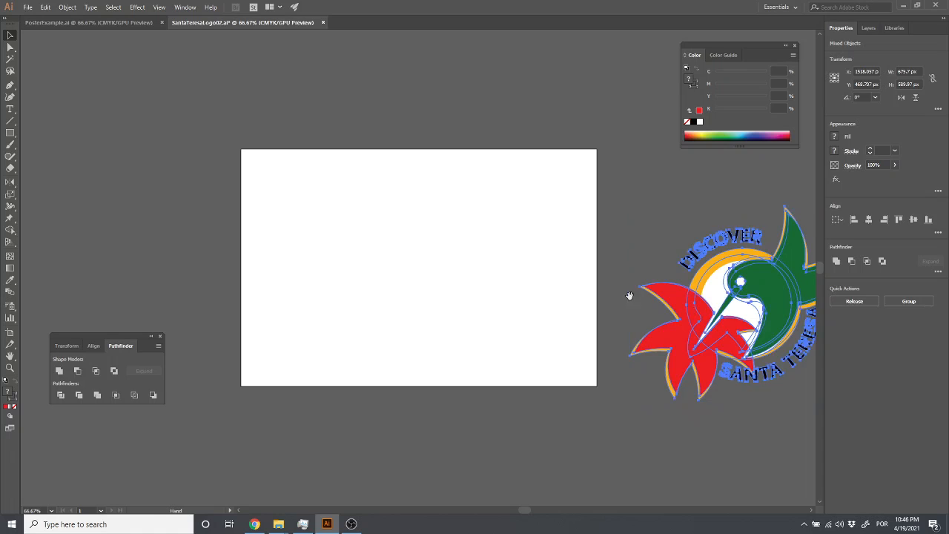
pyautogui.moveTo(628, 296); pyautogui.dragTo(237, 297)
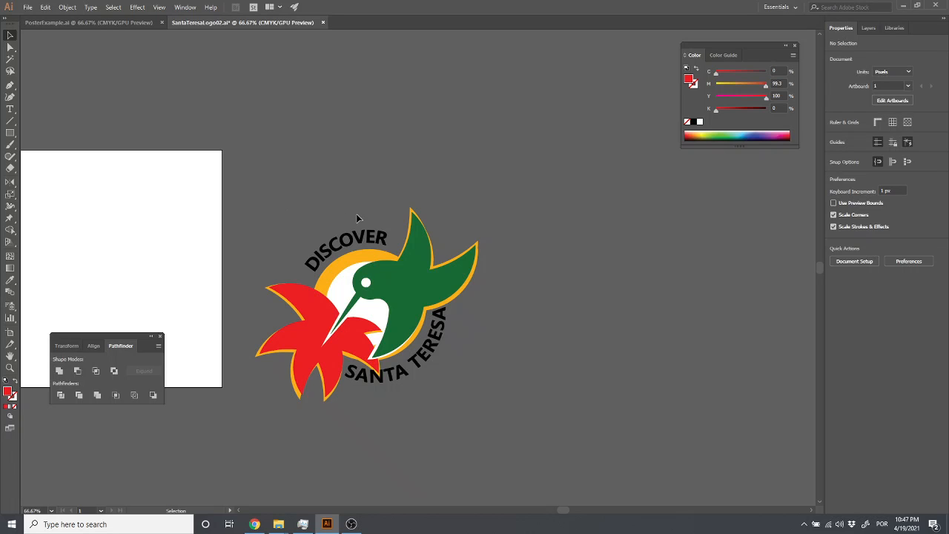
pyautogui.hotkey('ctrl', 'z')
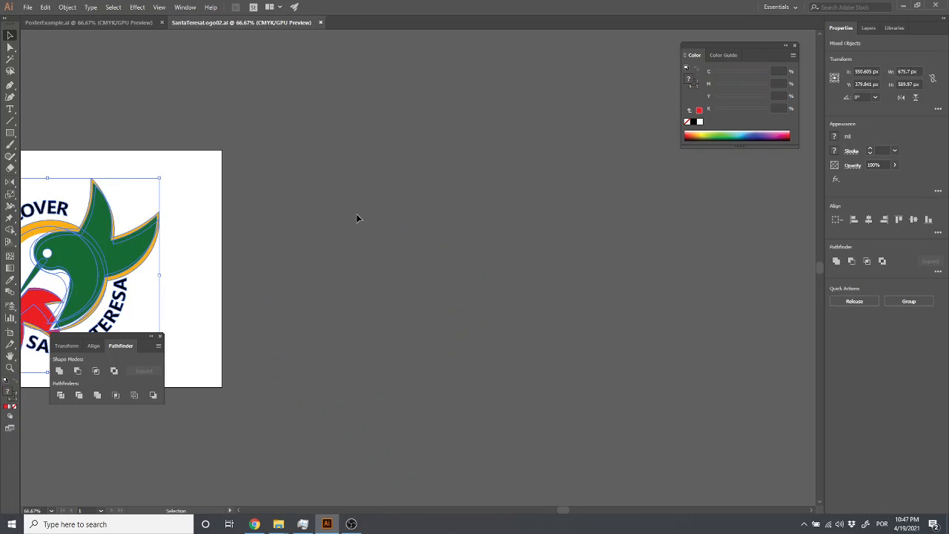
pyautogui.moveTo(375, 202); pyautogui.dragTo(771, 128)
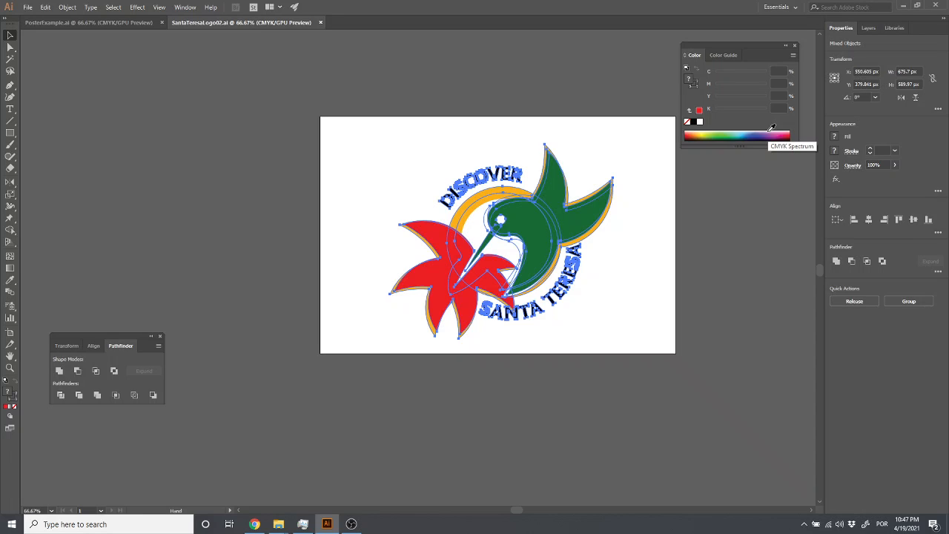
pyautogui.click(278, 175)
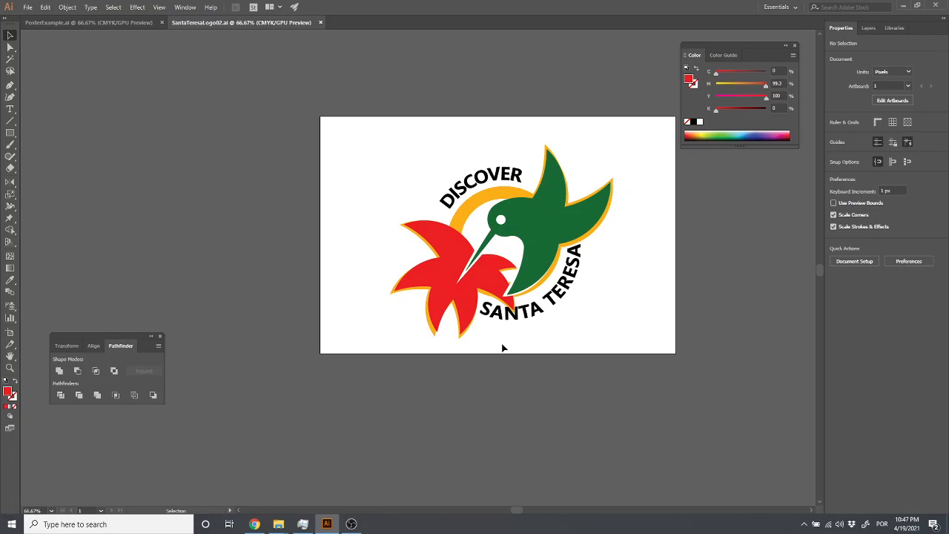
# Step: Cover the logo with a red square about 626 px wide and delete the square
pyautogui.click(10, 132)
pyautogui.moveTo(395, 126); pyautogui.dragTo(602, 330)
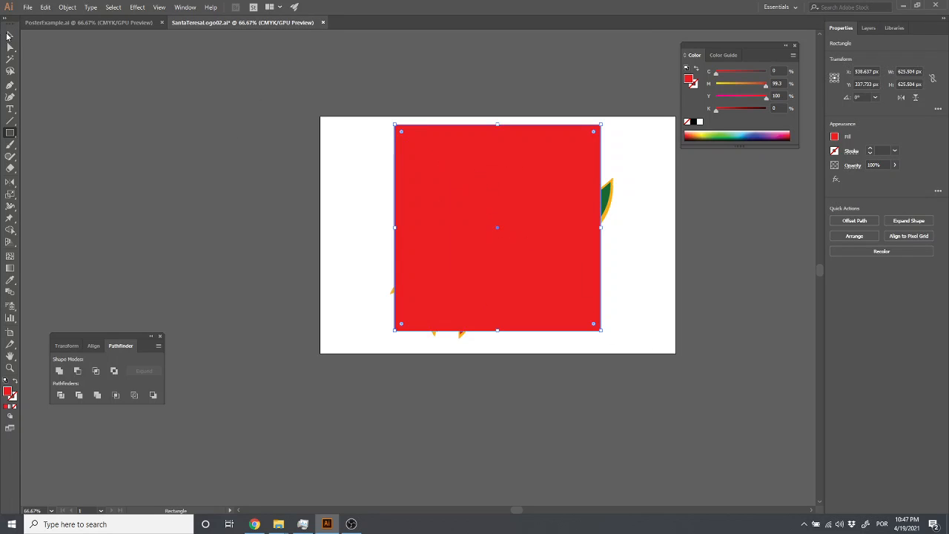
pyautogui.click(8, 35)
pyautogui.moveTo(456, 181); pyautogui.dragTo(469, 195)
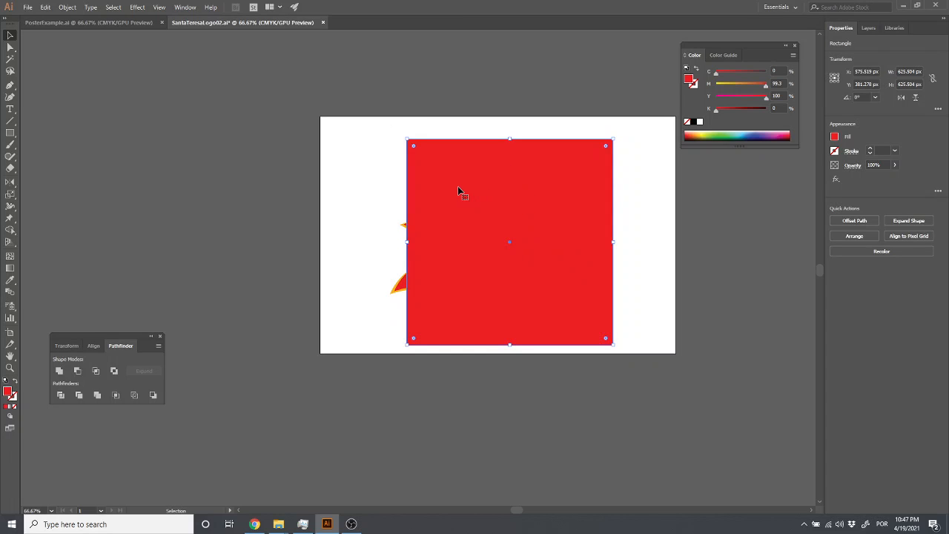
pyautogui.press('Delete')
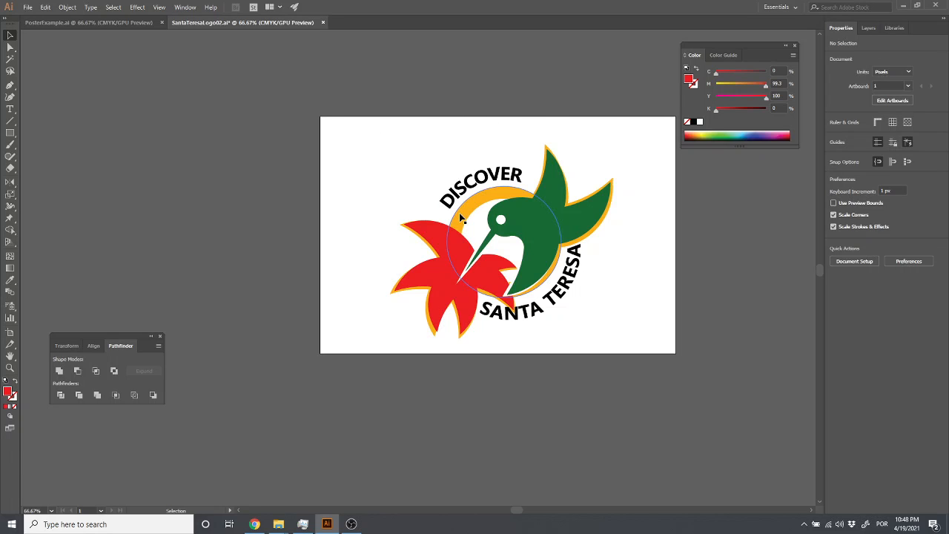
# Step: Scale the entire logo down proportionally to a small icon, keeping its lower-left corner in place on the artboard
pyautogui.moveTo(346, 88); pyautogui.dragTo(595, 344)
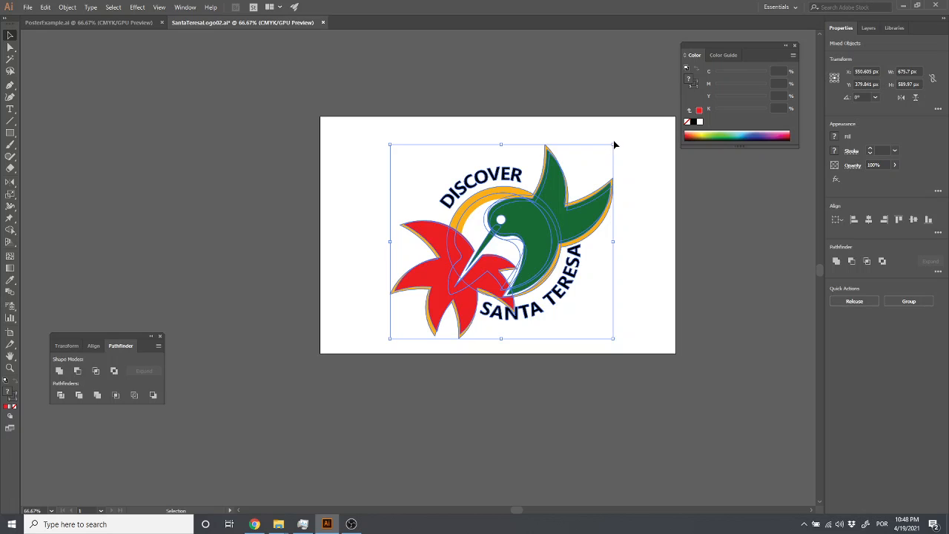
pyautogui.moveTo(612, 144); pyautogui.dragTo(423, 310)
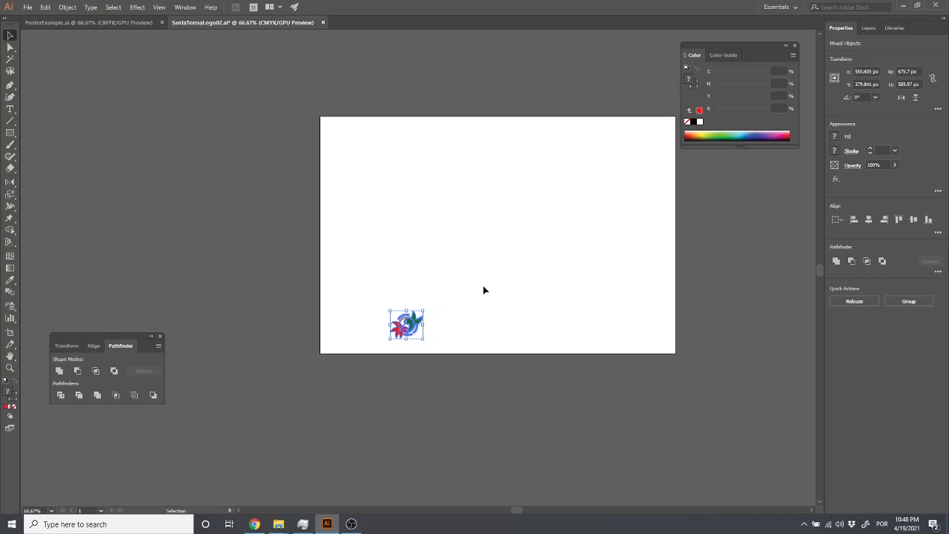
# Step: Switch to PosterExample.ai in Illustrator and select its artwork to examine how the logo and images are combined
pyautogui.hotkey('ctrl', 'Tab')
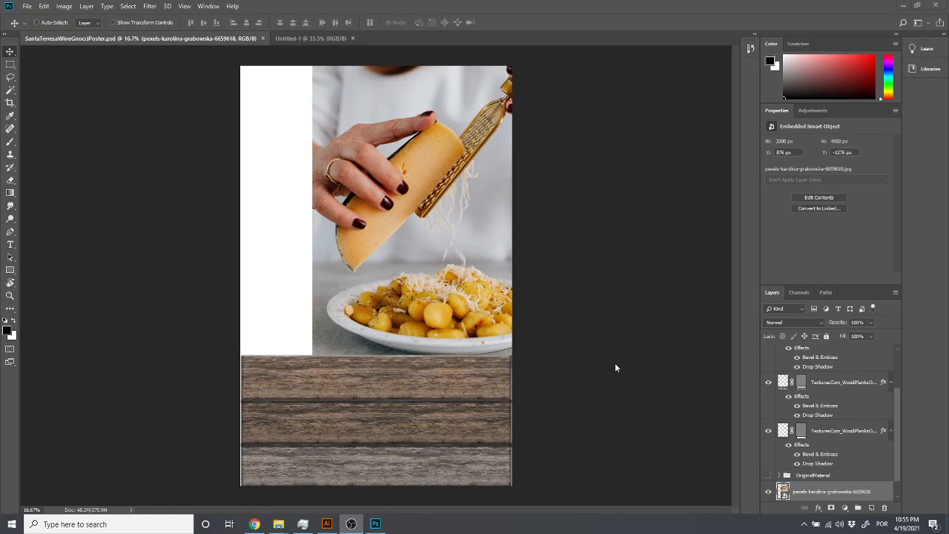
pyautogui.click(326, 524)
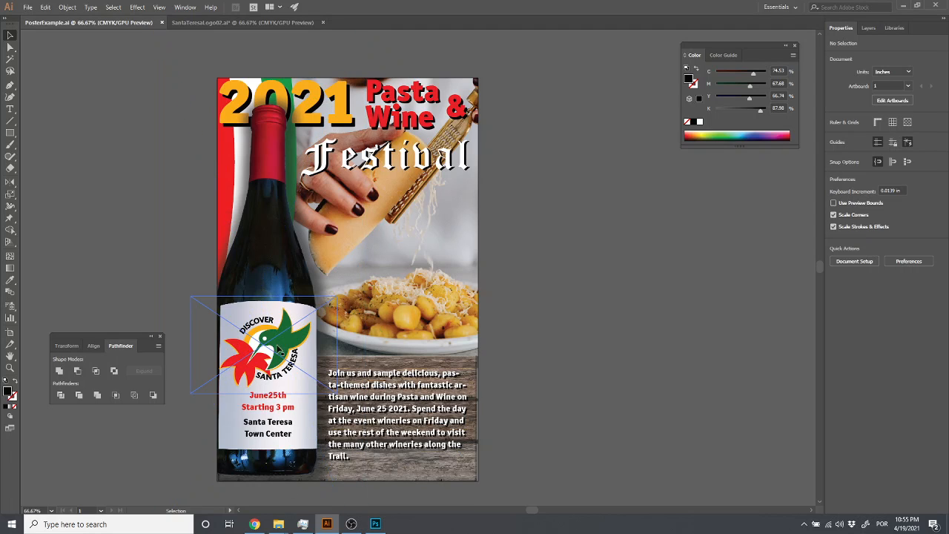
pyautogui.click(290, 348)
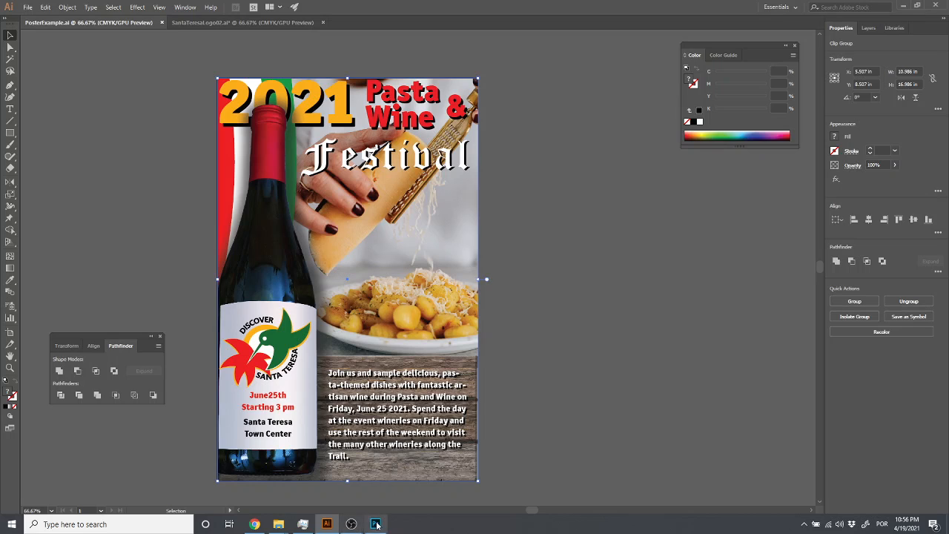
pyautogui.click(628, 391)
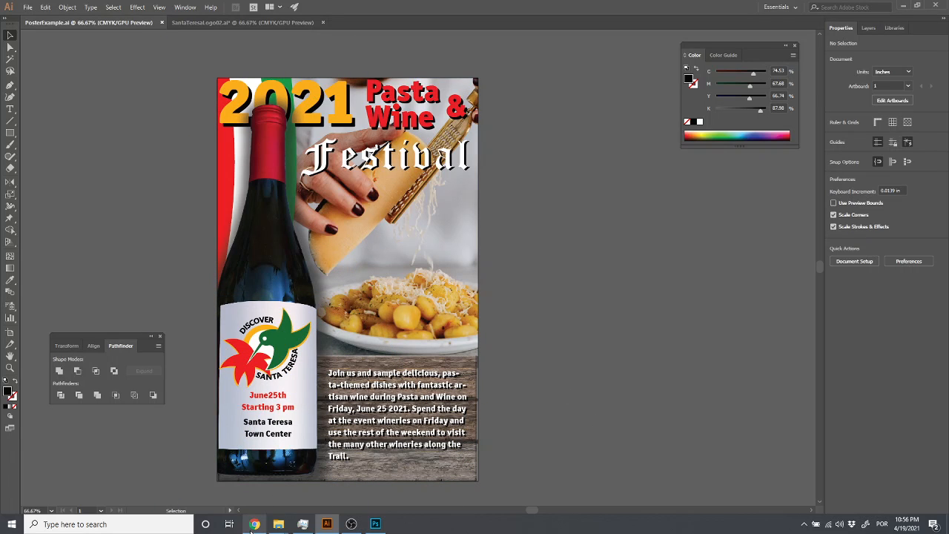
# Step: Switch to Photoshop and bring up the blank Untitled-1 document
pyautogui.moveTo(380, 525)
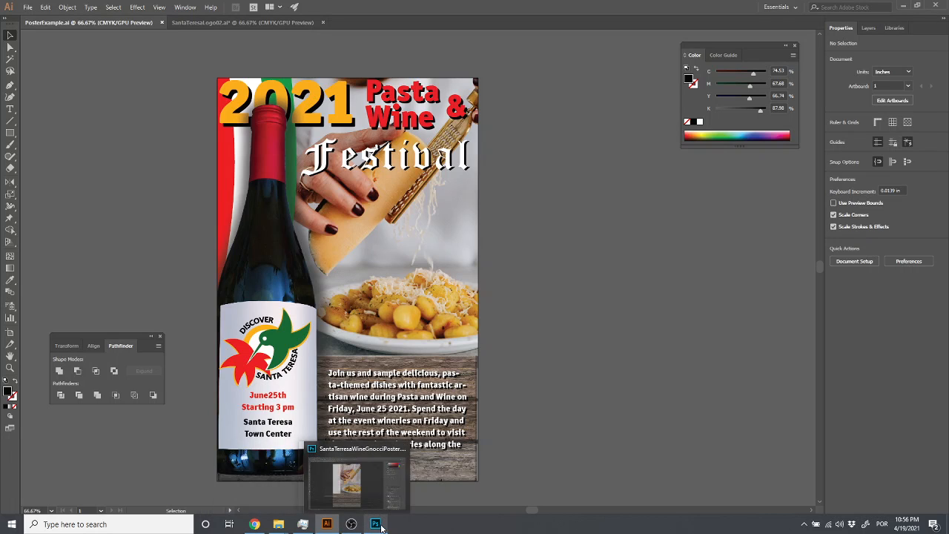
pyautogui.click(381, 525)
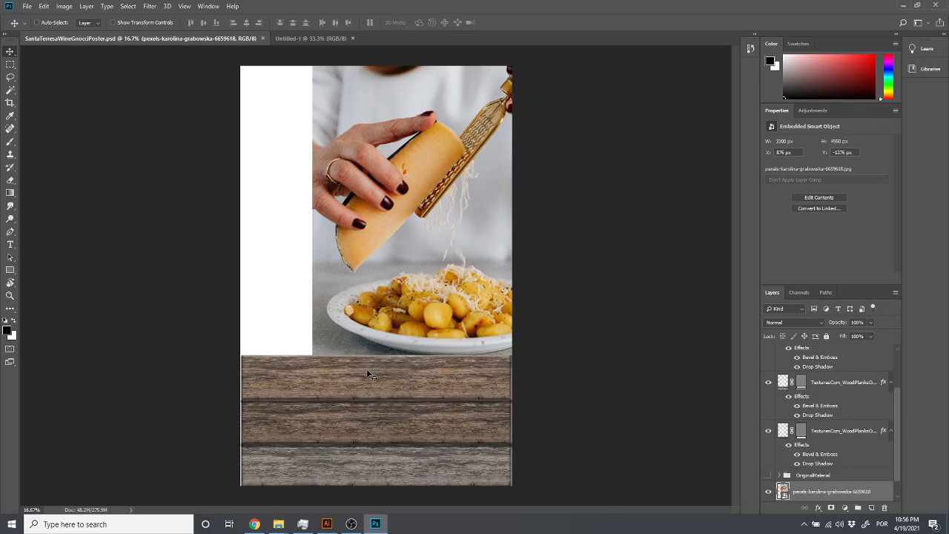
pyautogui.click(297, 37)
# Step: Place TexturesCom_WoodPlanksOld0280_1_M as an embedded image and position it flush with the canvas's left edge, slightly below the middle
pyautogui.click(27, 6)
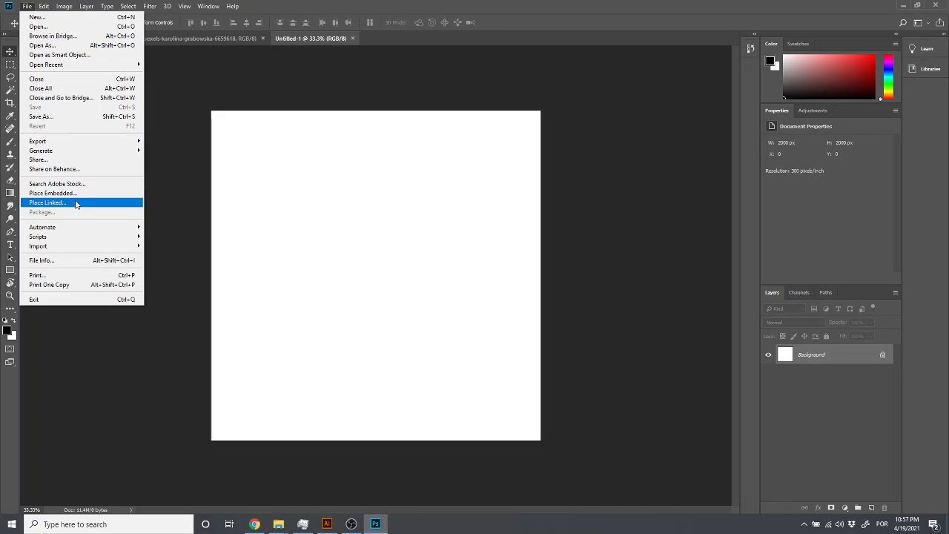
pyautogui.click(76, 194)
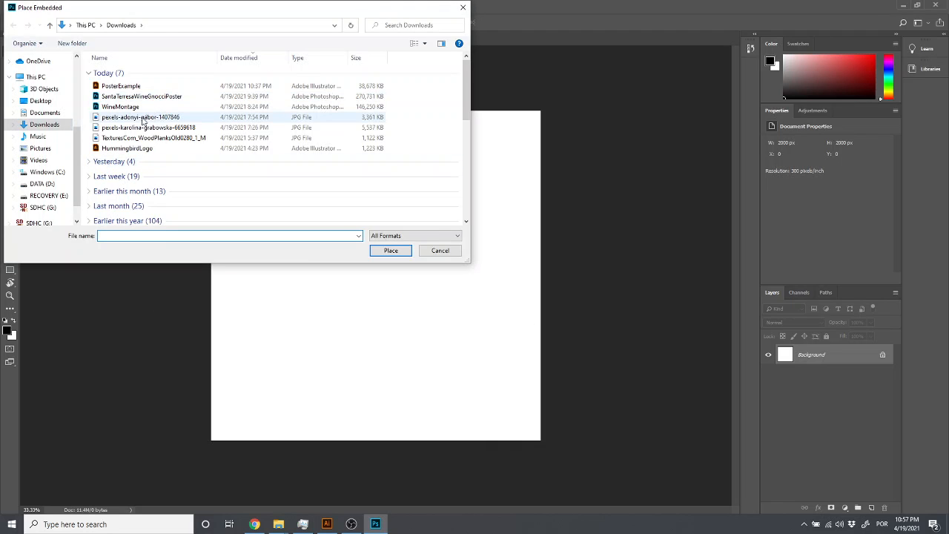
pyautogui.click(161, 138)
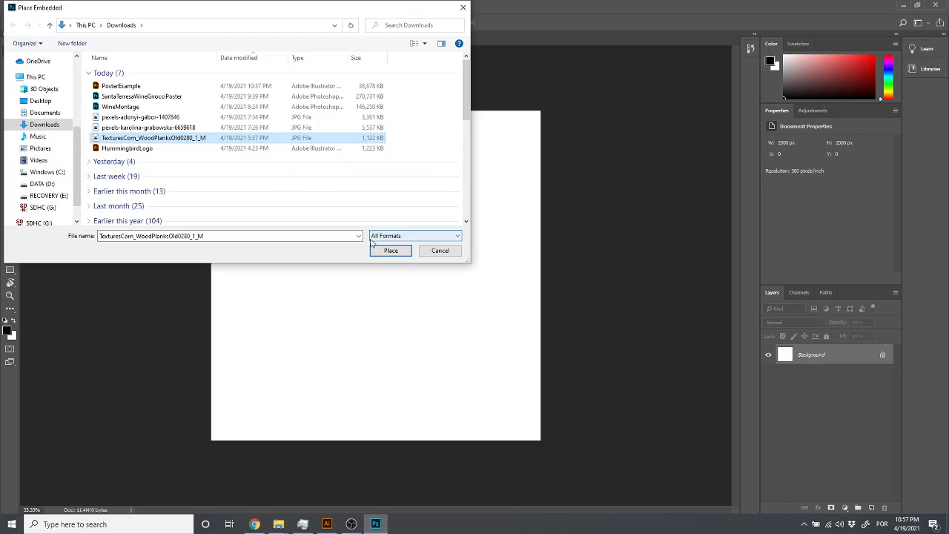
pyautogui.click(390, 252)
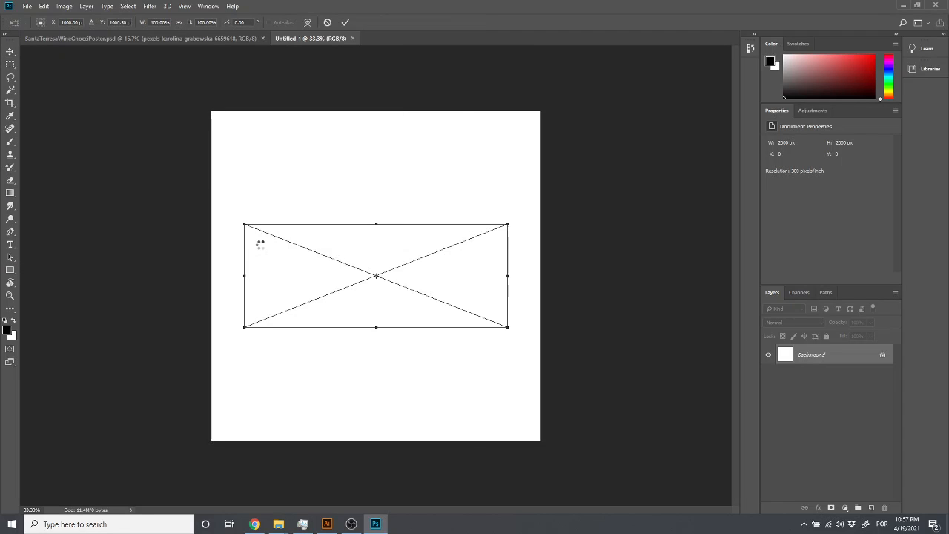
pyautogui.moveTo(446, 274); pyautogui.dragTo(409, 299)
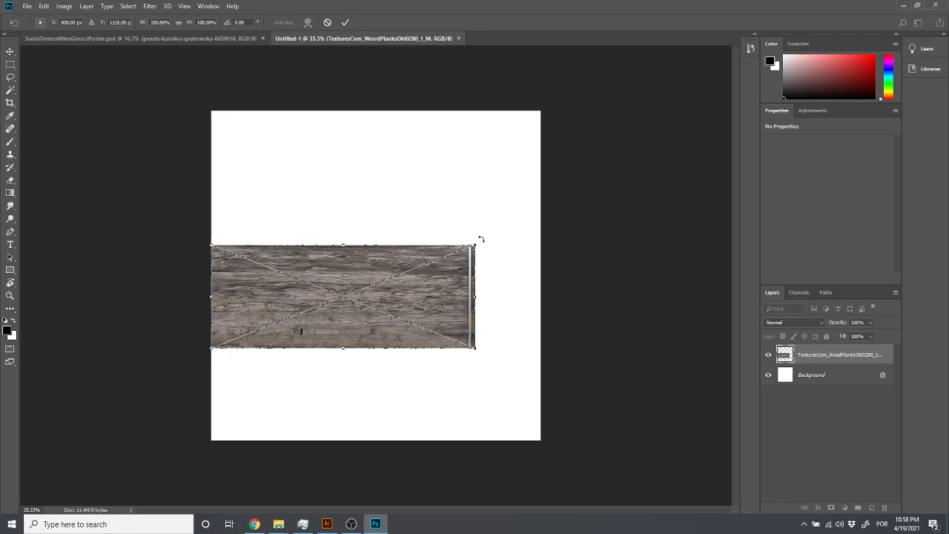
pyautogui.press('Return')
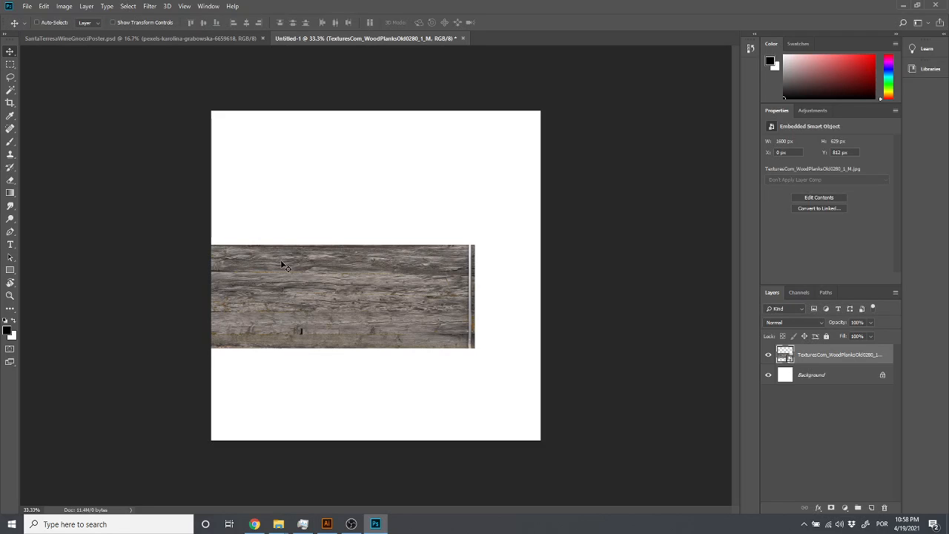
# Step: Shift the wood plank image partly off the canvas's left edge and duplicate it sideways so the strip spans the full canvas width
pyautogui.moveTo(345, 289); pyautogui.dragTo(393, 277)
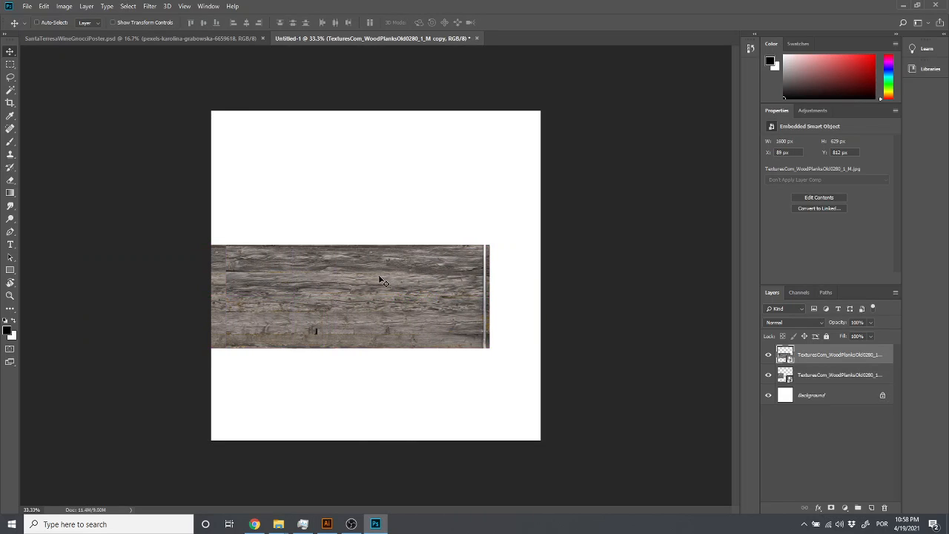
pyautogui.hotkey('ctrl', 'z')
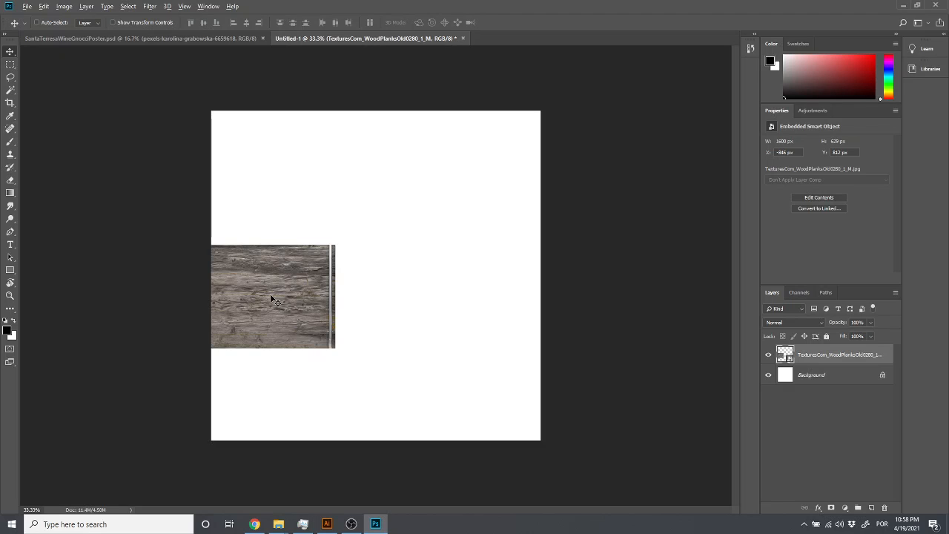
pyautogui.keyDown('alt'); pyautogui.moveTo(270, 312); pyautogui.dragTo(512, 317); pyautogui.keyUp('alt')
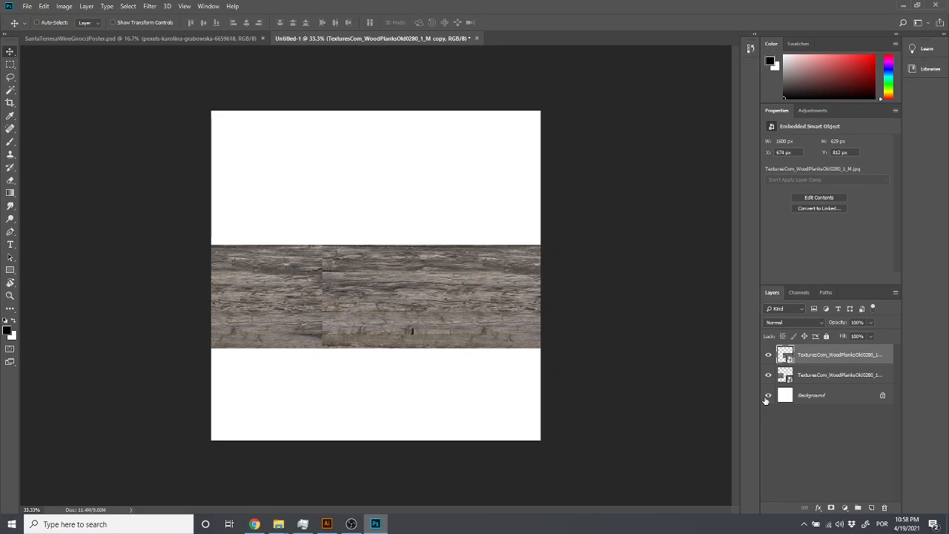
# Step: Merge the two wood plank layers into one and position the merged strip so its vertical seam lies near the canvas's middle
pyautogui.keyDown('shift'); pyautogui.click(844, 378); pyautogui.keyUp('shift')
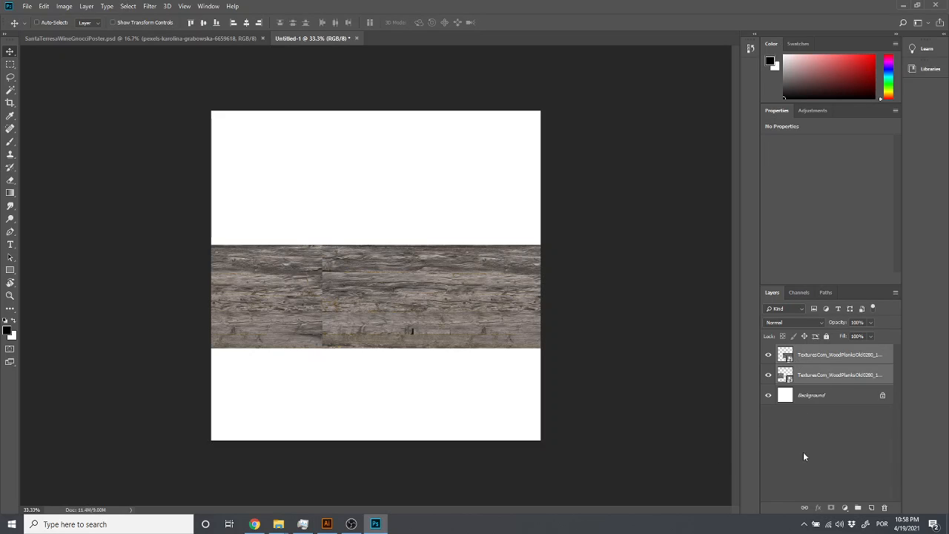
pyautogui.click(805, 457)
pyautogui.click(789, 380)
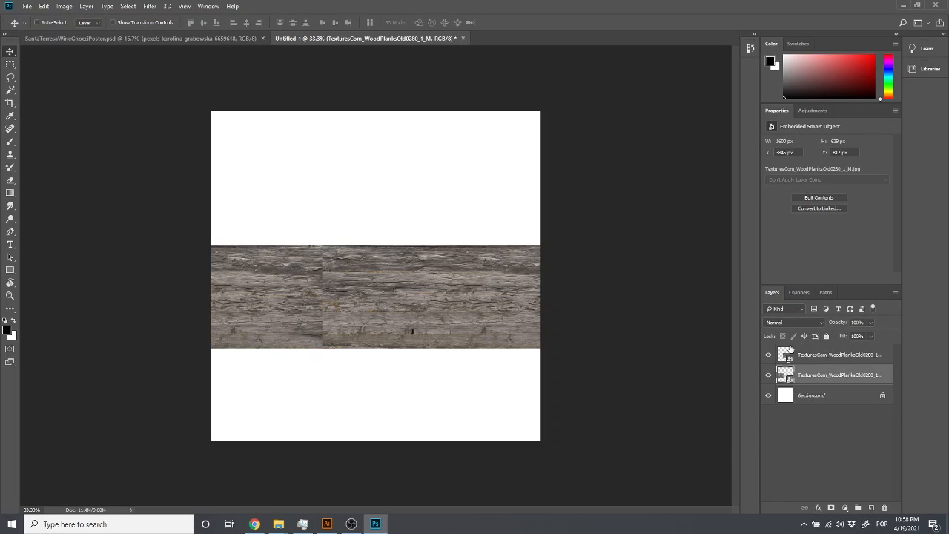
pyautogui.click(789, 358)
pyautogui.click(786, 379)
pyautogui.keyDown('shift'); pyautogui.click(784, 359); pyautogui.keyUp('shift')
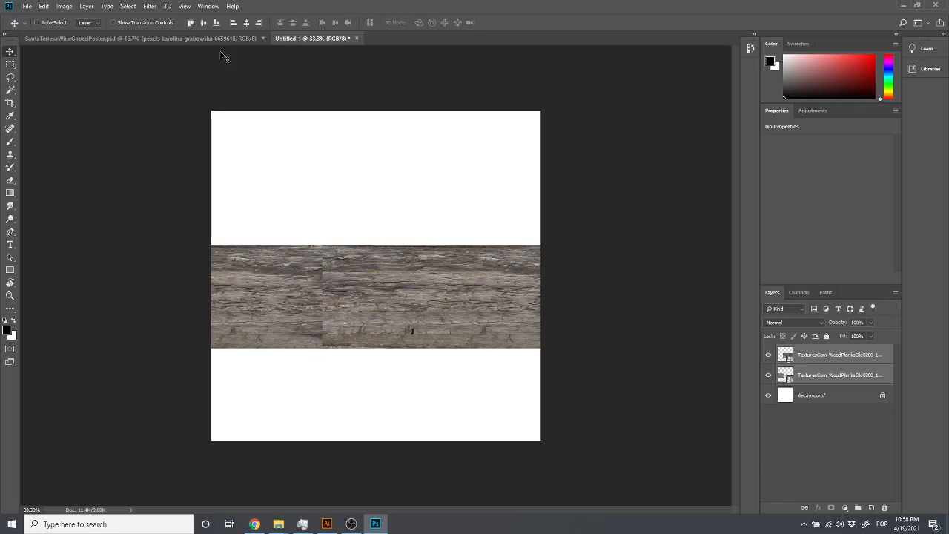
pyautogui.click(86, 6)
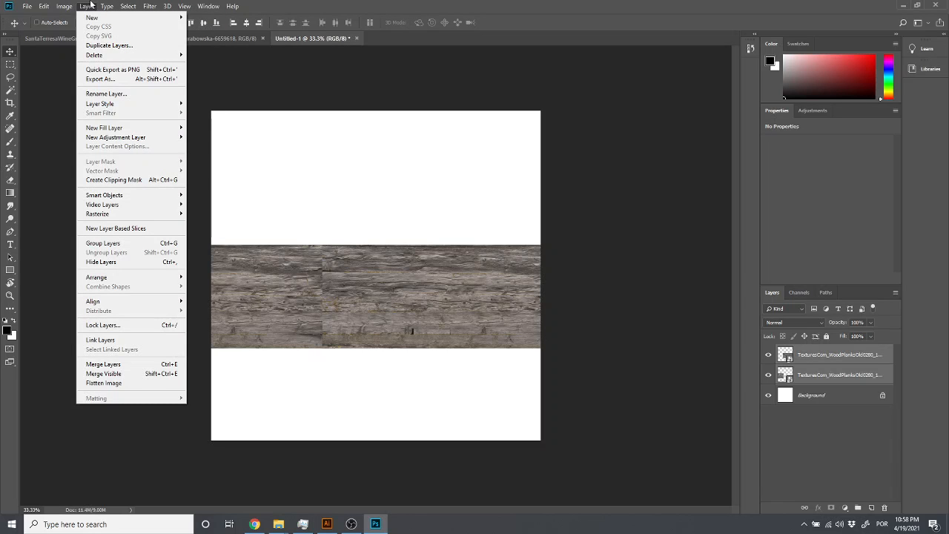
pyautogui.click(118, 365)
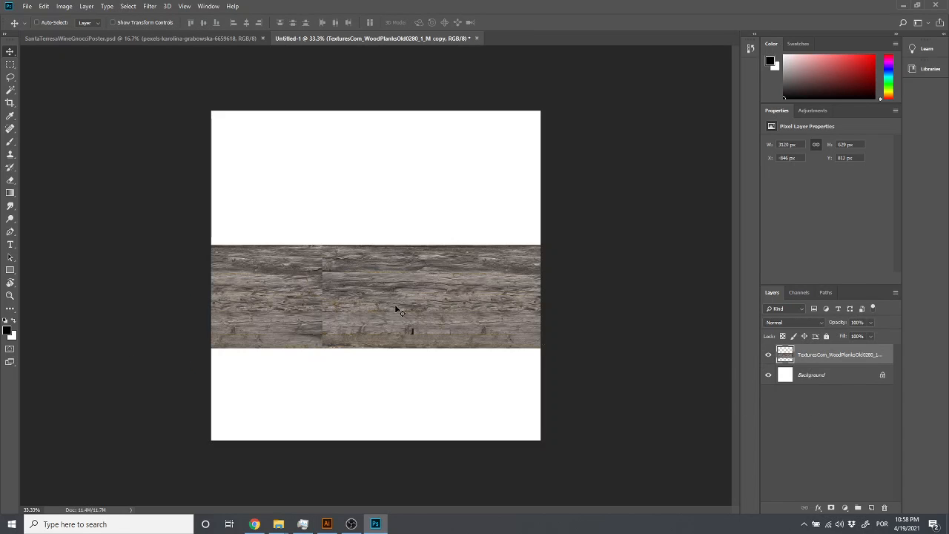
pyautogui.moveTo(316, 297); pyautogui.dragTo(123, 276)
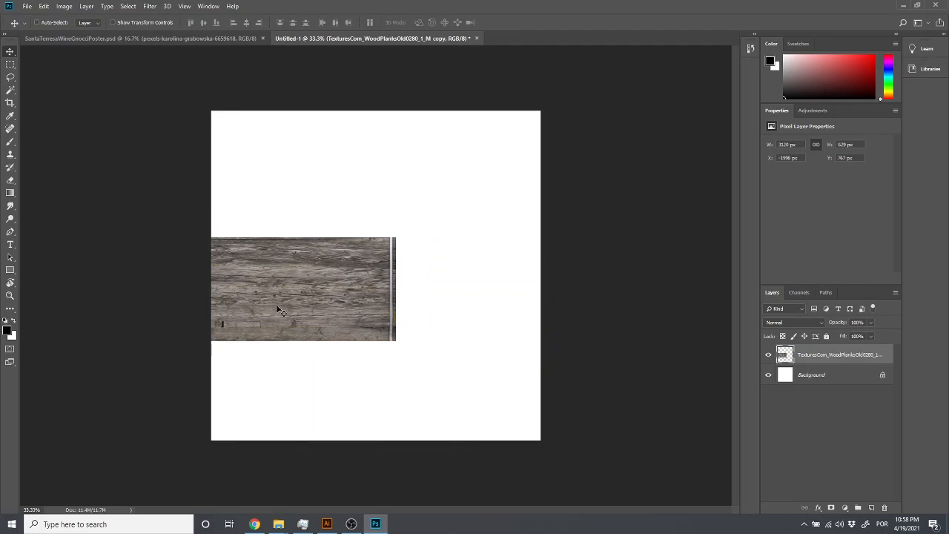
pyautogui.moveTo(276, 304); pyautogui.dragTo(393, 326)
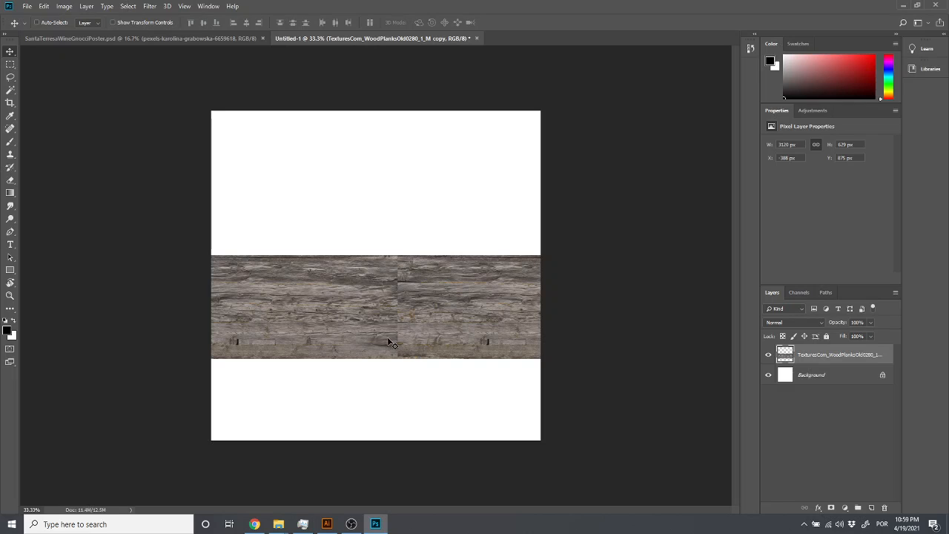
# Step: Choose the Clone Stamp tool and enlarge its brush to 250 px
pyautogui.press('s')
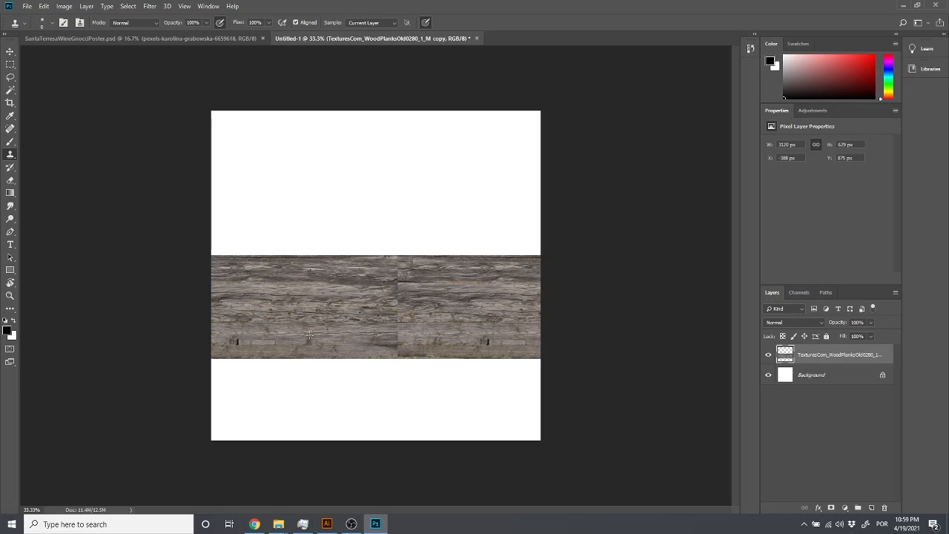
pyautogui.press(']')
pyautogui.press(']')
pyautogui.press(']')
pyautogui.press(']')
pyautogui.press(']')
pyautogui.press(']')
pyautogui.press(']')
pyautogui.press(']')
pyautogui.press(']')
pyautogui.press(']')
pyautogui.press(']')
pyautogui.press(']')
pyautogui.press(']')
pyautogui.press(']')
# Step: Paint along the vertical seam between the planks with the Spot Healing Brush at 100 px in Content-Aware mode
pyautogui.click(9, 132)
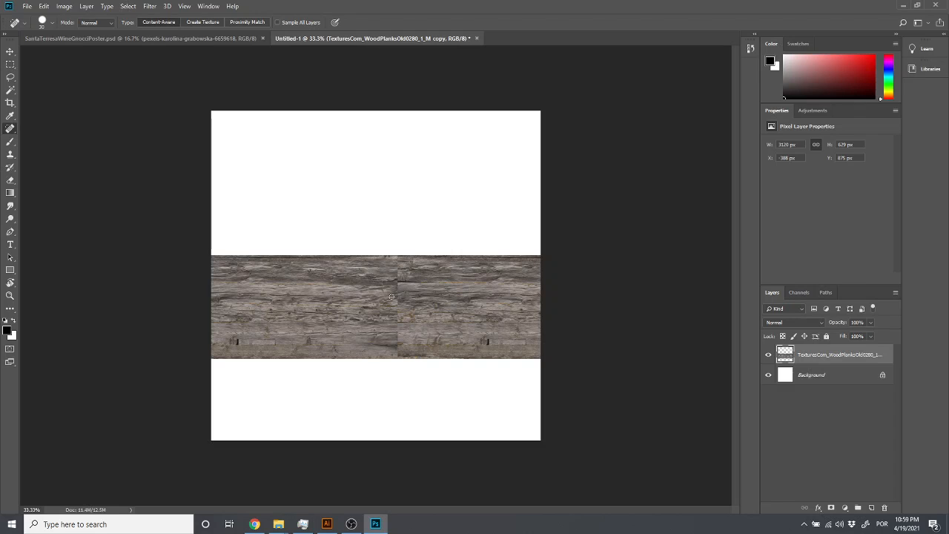
pyautogui.press(']')
pyautogui.press(']')
pyautogui.moveTo(394, 271); pyautogui.dragTo(396, 346)
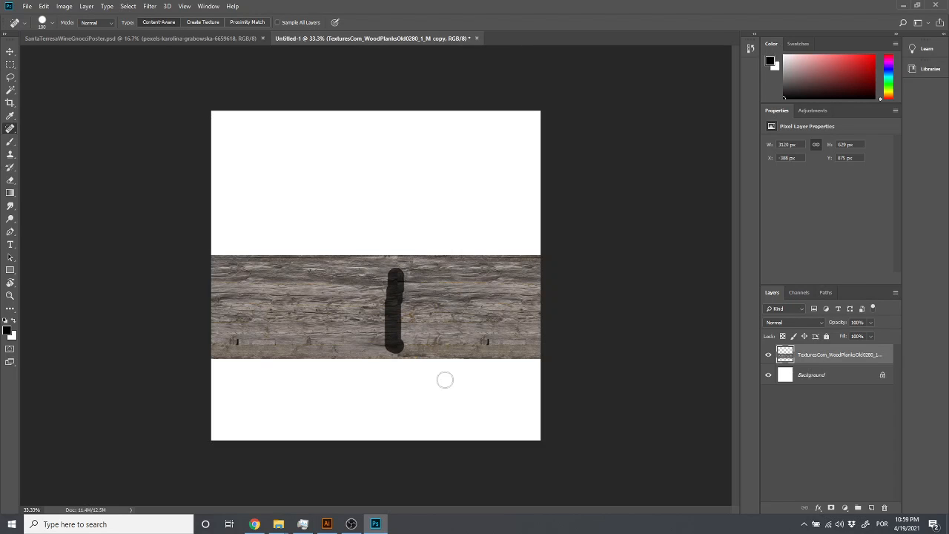
pyautogui.moveTo(399, 350)
pyautogui.mouseDown()
pyautogui.moveTo(392, 309)
pyautogui.moveTo(401, 278)
pyautogui.mouseUp()
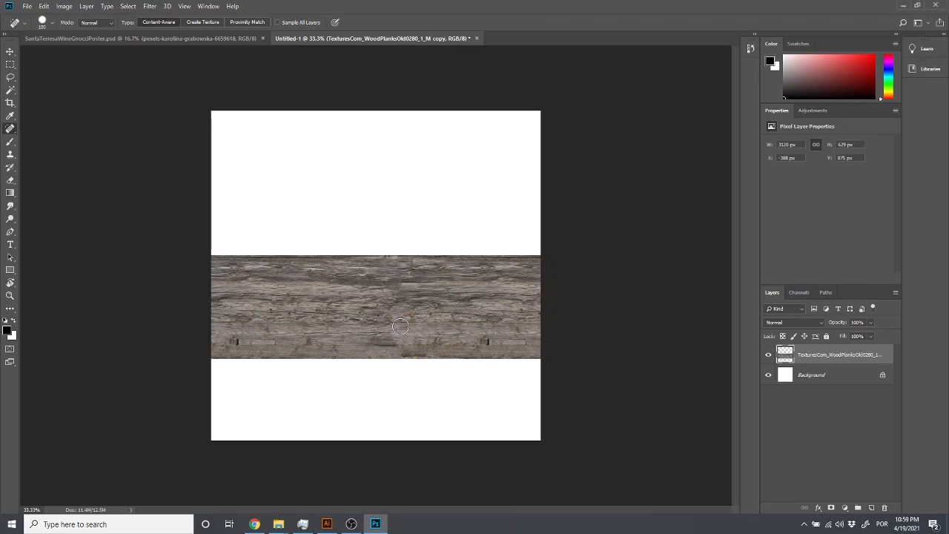
pyautogui.click(400, 327)
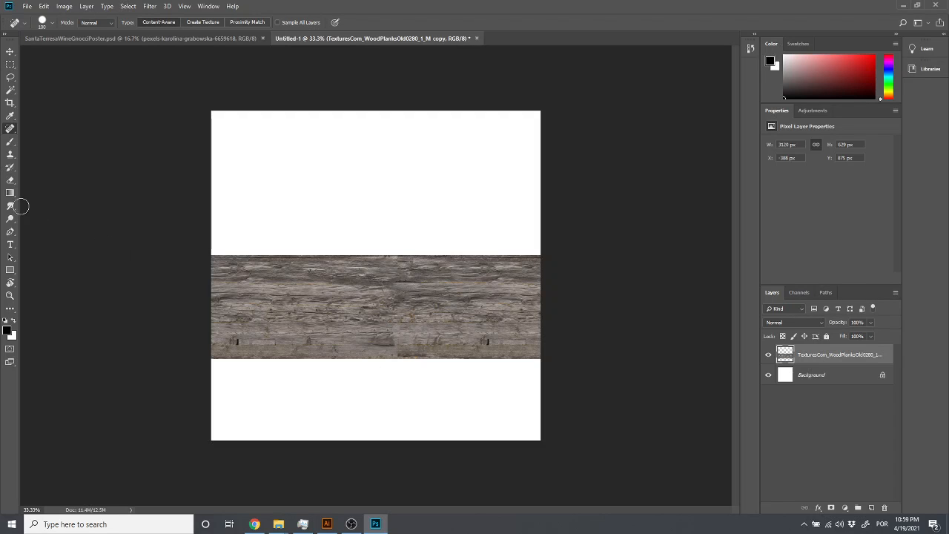
# Step: Return to the Clone Stamp tool and reduce its brush to 200 px
pyautogui.rightClick(11, 130)
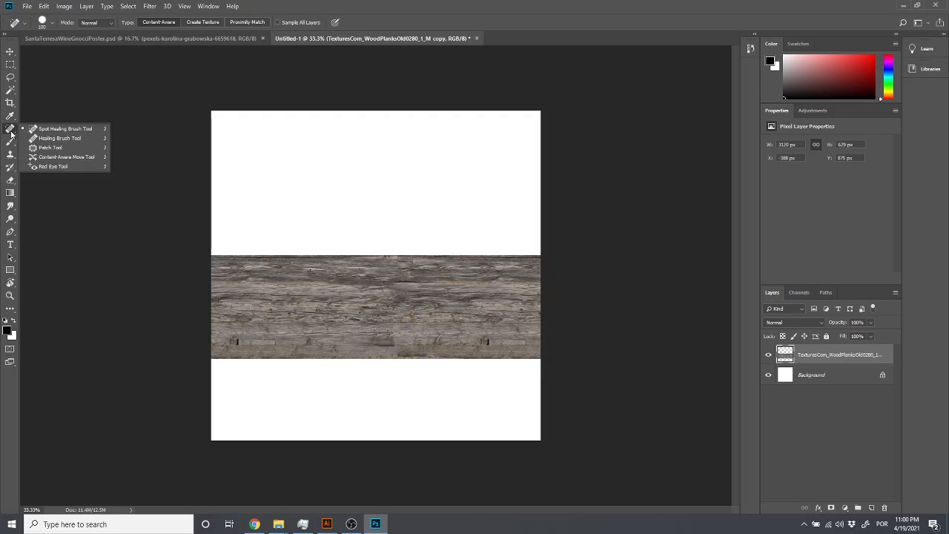
pyautogui.click(9, 153)
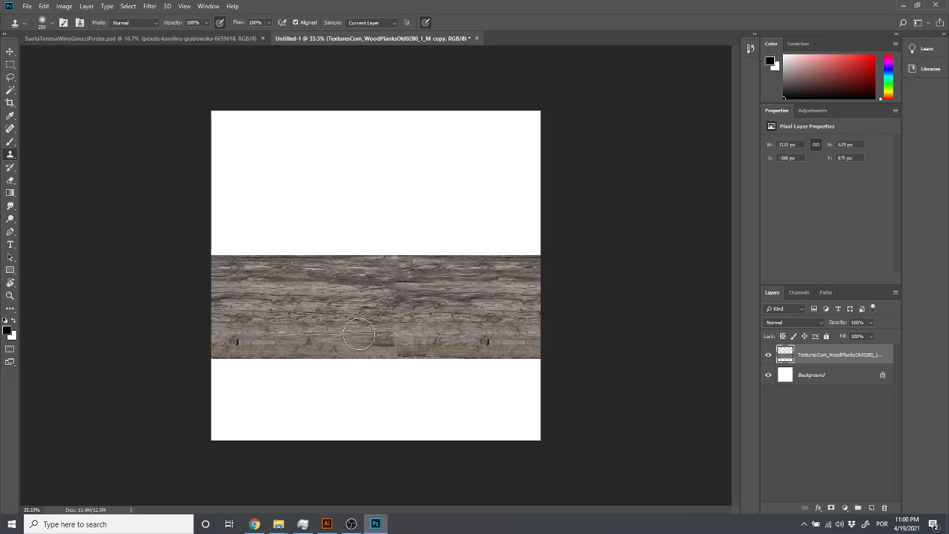
pyautogui.press('[')
# Step: Try cloning sampled wood grain over the lower part of the seam with the brush reduced to 175 px
pyautogui.keyDown('alt'); pyautogui.click(385, 345); pyautogui.keyUp('alt')
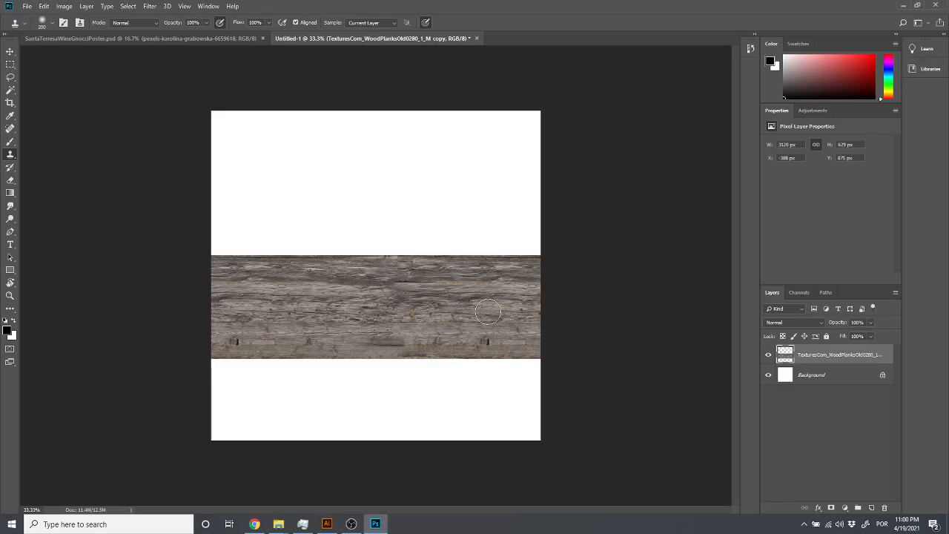
pyautogui.keyDown('alt'); pyautogui.click(404, 283); pyautogui.keyUp('alt')
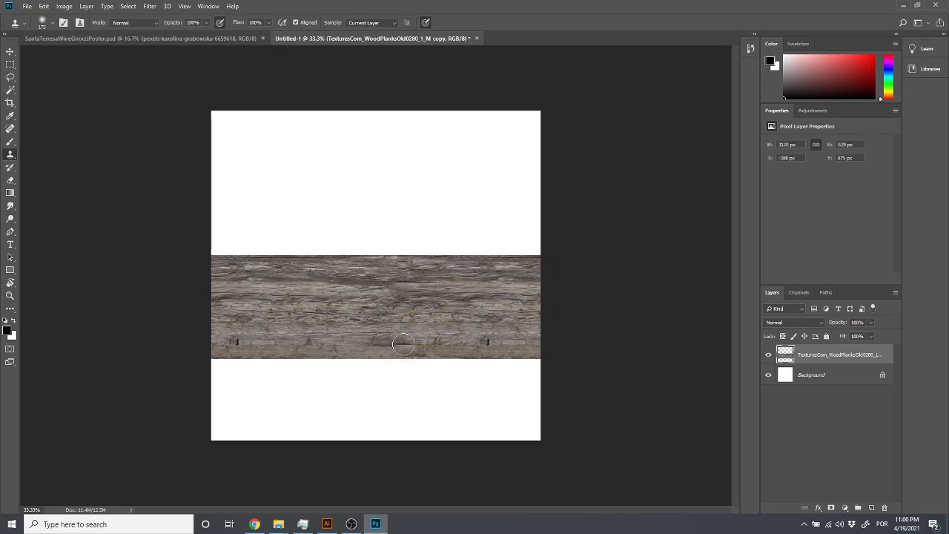
pyautogui.press('[')
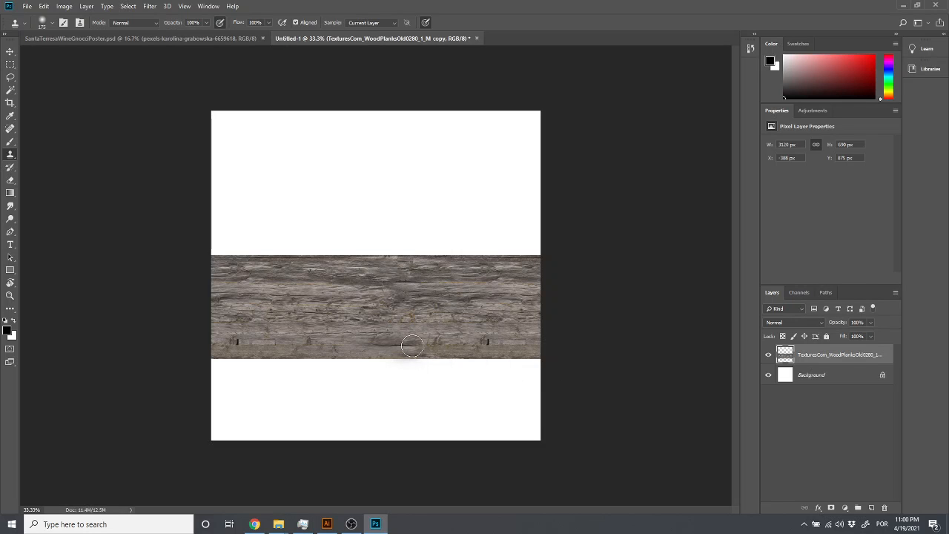
pyautogui.keyDown('alt'); pyautogui.scroll(3, 404, 343); pyautogui.keyUp('alt')
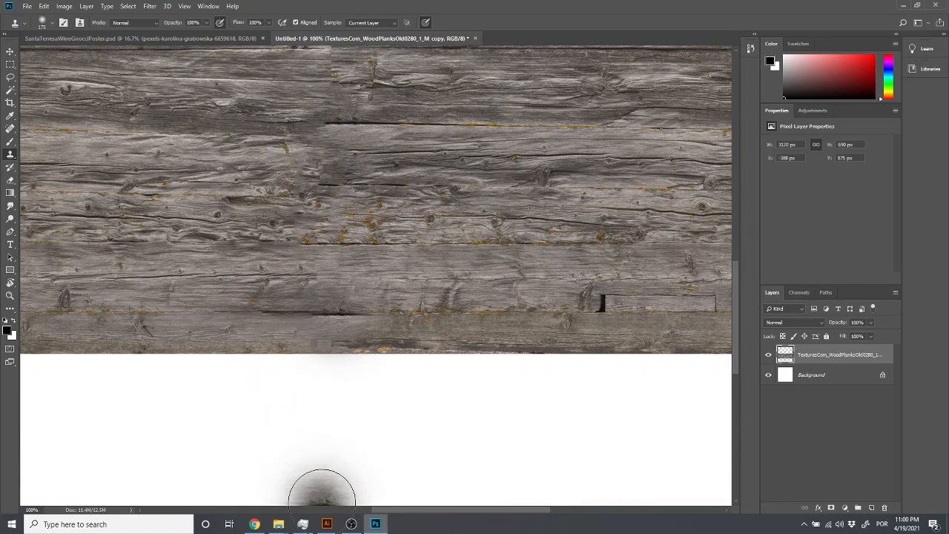
pyautogui.click(399, 409)
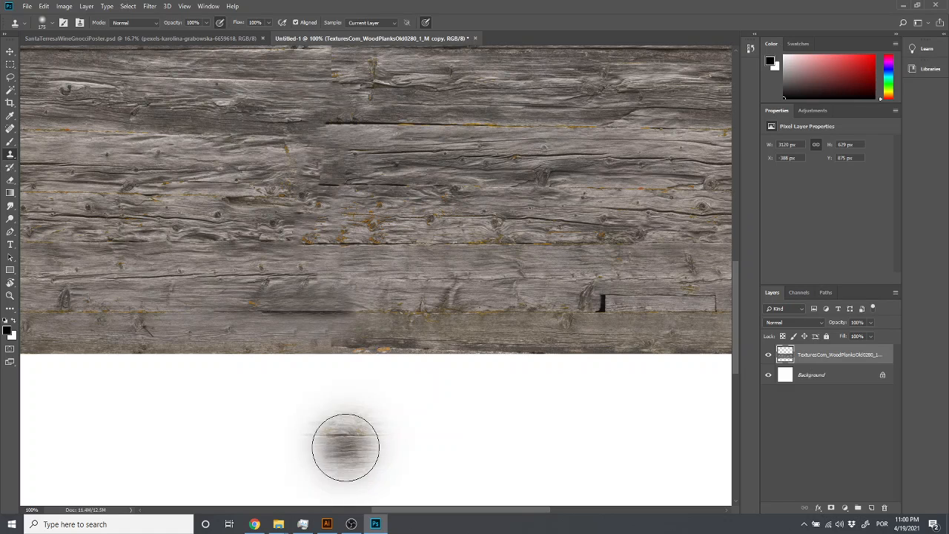
pyautogui.hotkey('ctrl', 'z')
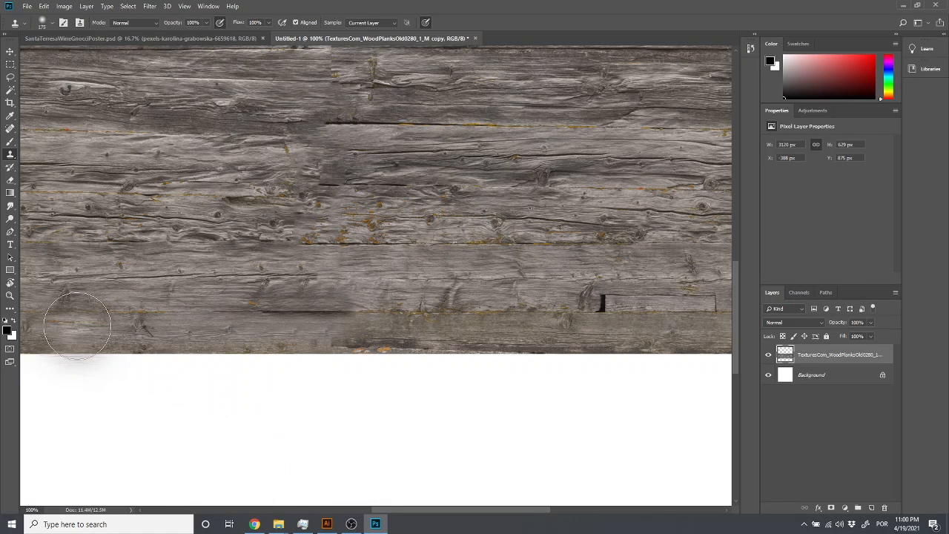
# Step: Sample the dark gap beneath the upper plank and clone it along the lower plank joint, reducing the brush to 150 px and 80 px
pyautogui.moveTo(522, 257); pyautogui.dragTo(474, 302)
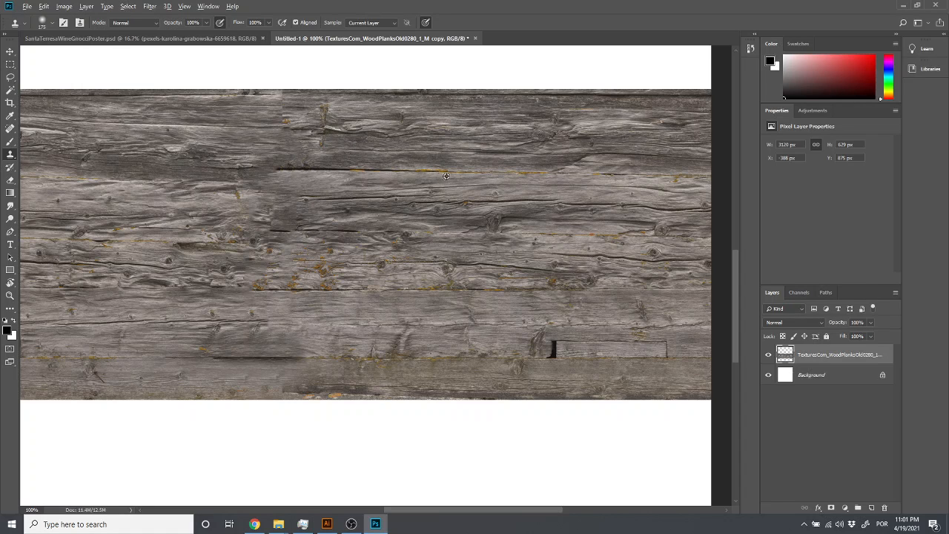
pyautogui.keyDown('alt'); pyautogui.click(280, 169); pyautogui.keyUp('alt')
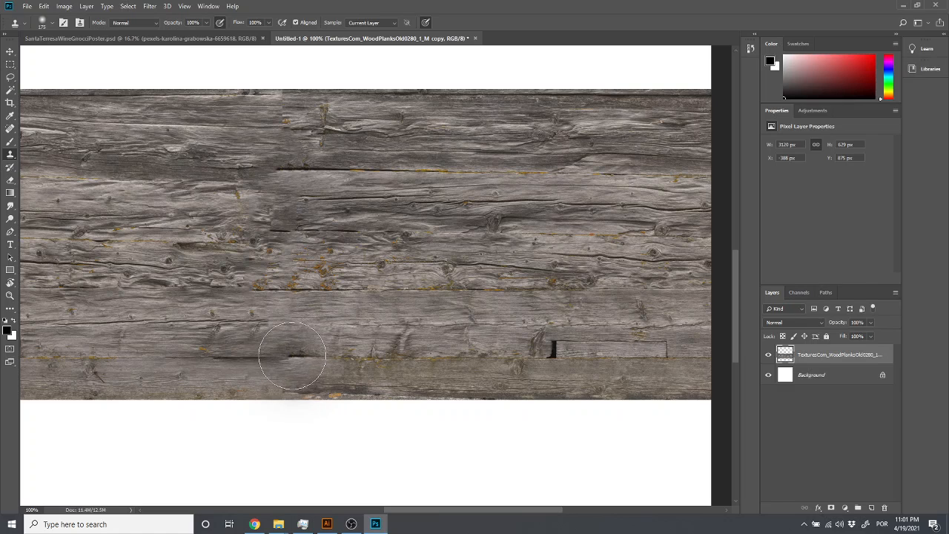
pyautogui.press('[')
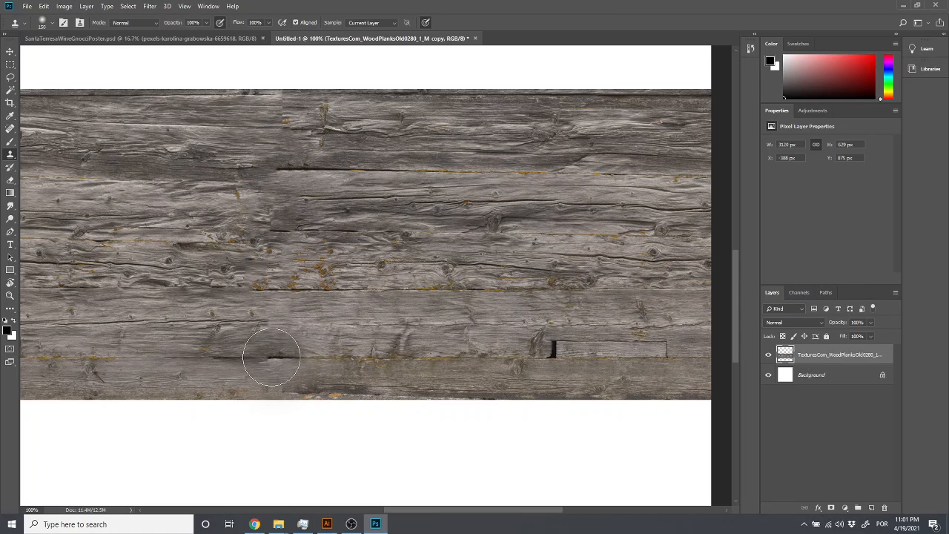
pyautogui.click(42, 23)
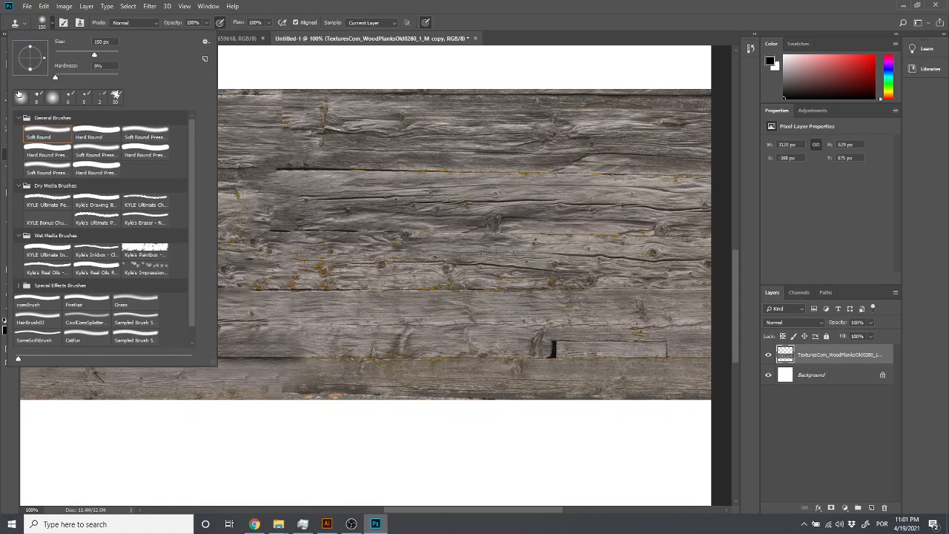
pyautogui.click(526, 2)
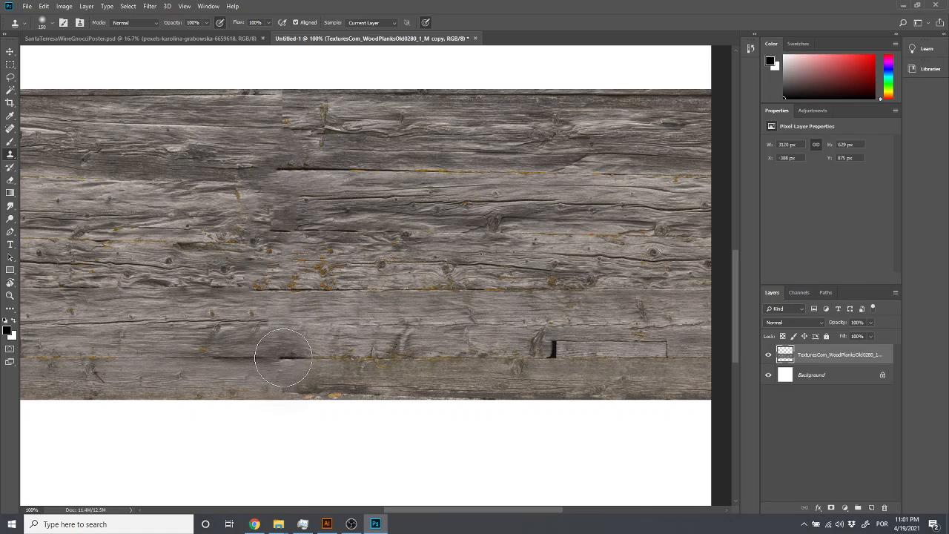
pyautogui.moveTo(283, 357); pyautogui.dragTo(382, 356)
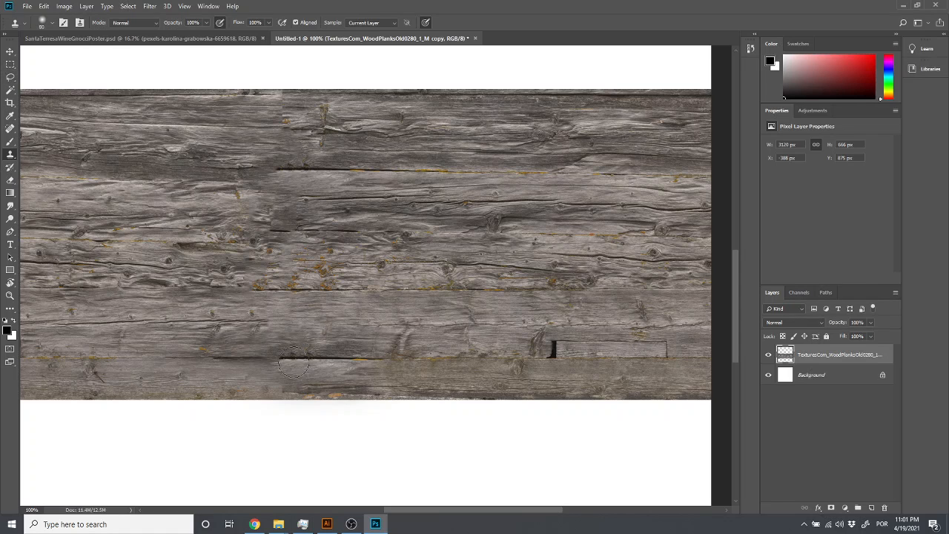
pyautogui.moveTo(287, 359)
pyautogui.mouseDown()
pyautogui.moveTo(240, 360)
pyautogui.moveTo(264, 359)
pyautogui.mouseUp()
# Step: Sample wood grain beside the seam's upper part and clone it over the seam up to the texture's top edge
pyautogui.moveTo(278, 254)
pyautogui.mouseDown()
pyautogui.moveTo(439, 269)
pyautogui.moveTo(319, 282)
pyautogui.mouseUp()
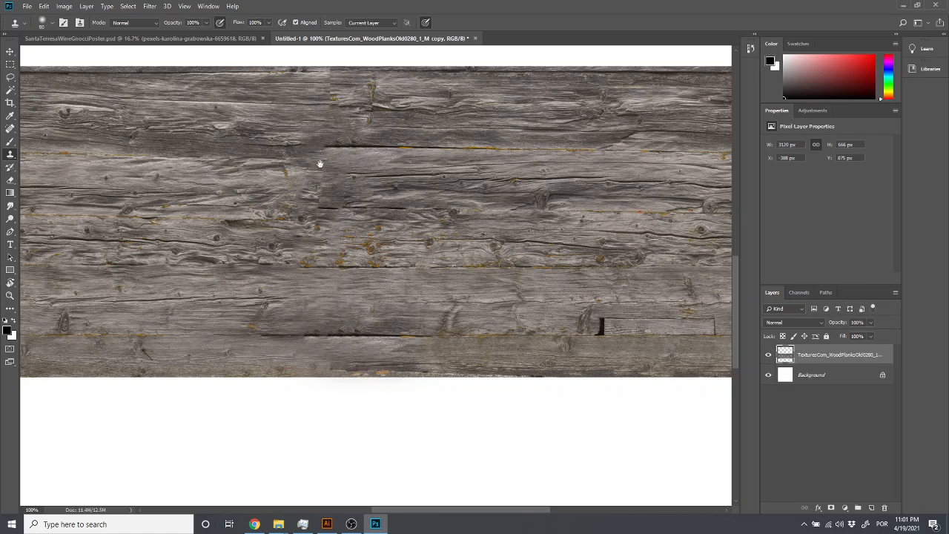
pyautogui.moveTo(316, 118); pyautogui.dragTo(333, 199)
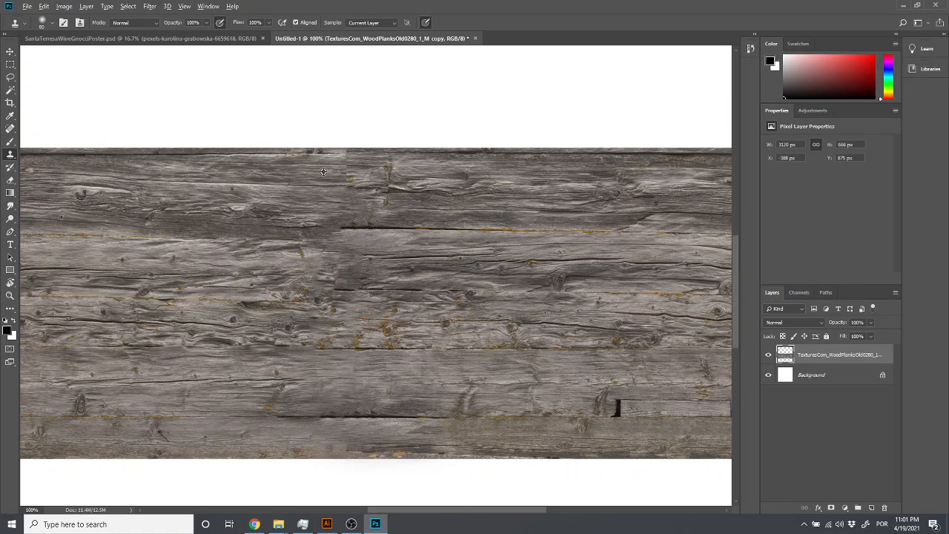
pyautogui.keyDown('alt'); pyautogui.click(324, 172); pyautogui.keyUp('alt')
pyautogui.moveTo(345, 163)
pyautogui.mouseDown()
pyautogui.moveTo(344, 170)
pyautogui.moveTo(349, 152)
pyautogui.moveTo(350, 166)
pyautogui.mouseUp()
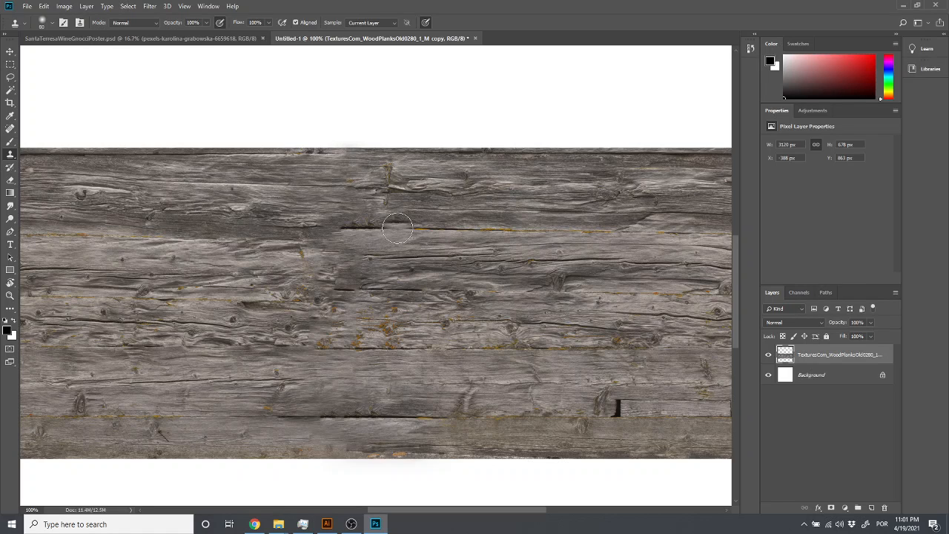
pyautogui.moveTo(339, 175)
pyautogui.mouseDown()
pyautogui.moveTo(350, 159)
pyautogui.moveTo(342, 167)
pyautogui.moveTo(328, 142)
pyautogui.moveTo(345, 148)
pyautogui.mouseUp()
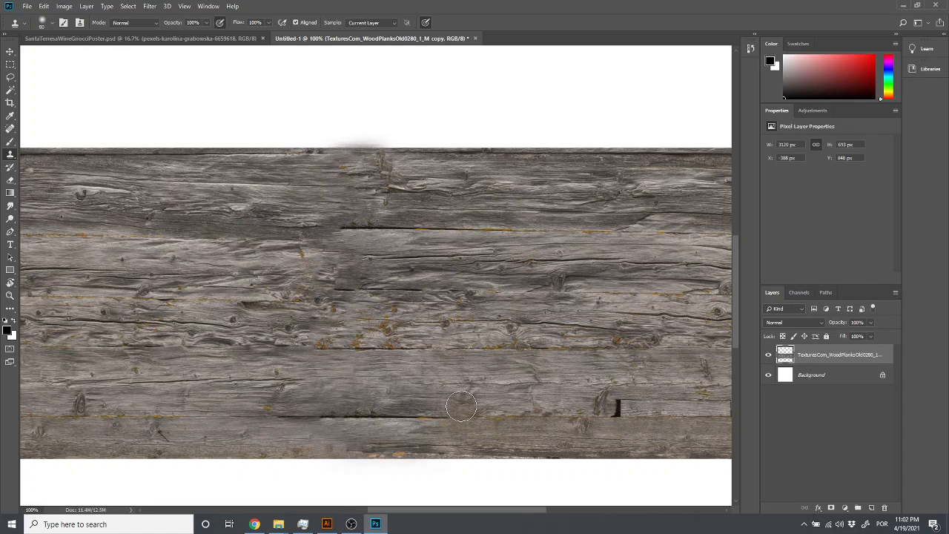
# Step: Move the wood texture layer so its left edge meets the canvas edge at X 0 px
pyautogui.press('v')
pyautogui.moveTo(626, 345)
pyautogui.mouseDown()
pyautogui.moveTo(426, 339)
pyautogui.moveTo(105, 360)
pyautogui.moveTo(218, 360)
pyautogui.moveTo(348, 315)
pyautogui.moveTo(507, 312)
pyautogui.moveTo(165, 304)
pyautogui.mouseUp()
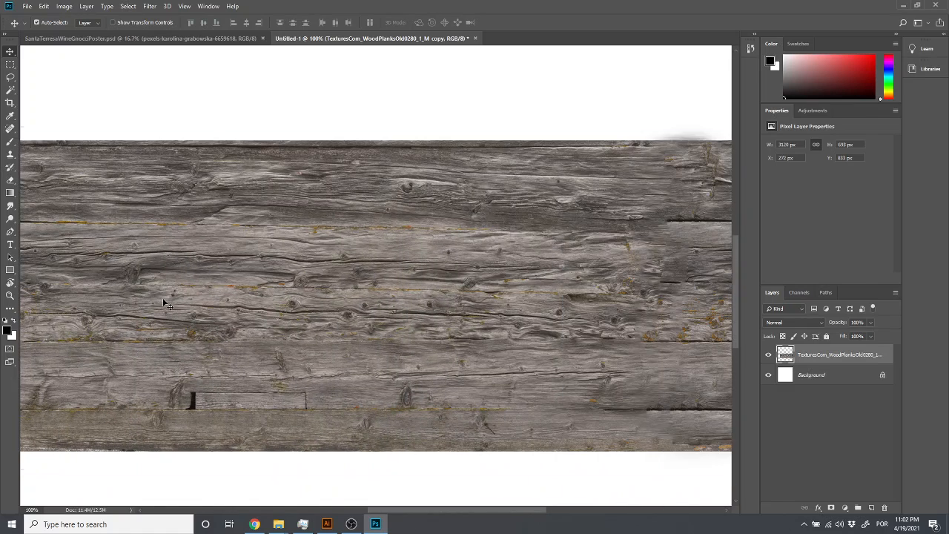
pyautogui.hotkey('ctrl', '-')
pyautogui.hotkey('ctrl', '-')
pyautogui.moveTo(305, 285); pyautogui.dragTo(238, 287)
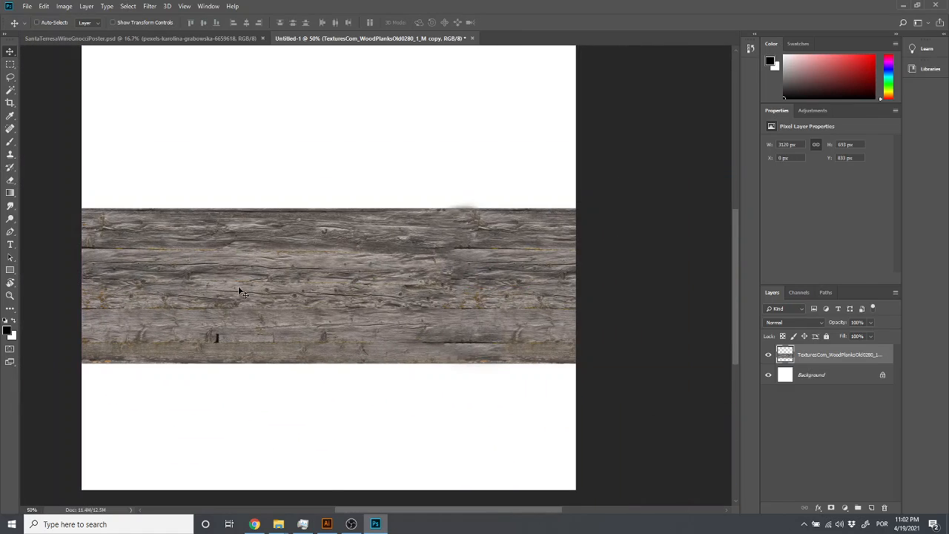
# Step: Try extending the canvas past the wood texture's right end with the Crop tool
pyautogui.press('c')
pyautogui.moveTo(575, 245); pyautogui.dragTo(617, 245)
pyautogui.press('Escape')
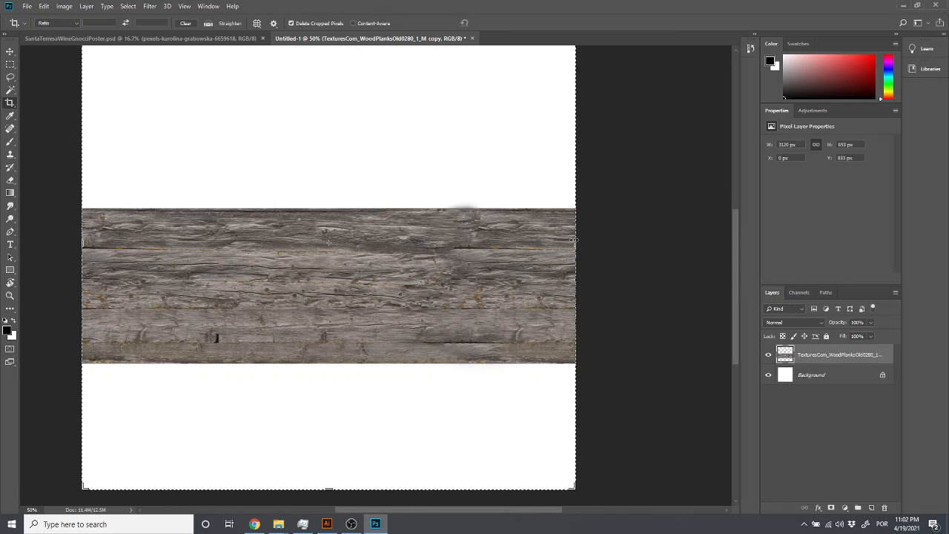
pyautogui.moveTo(573, 239); pyautogui.dragTo(615, 239)
pyautogui.press('Return')
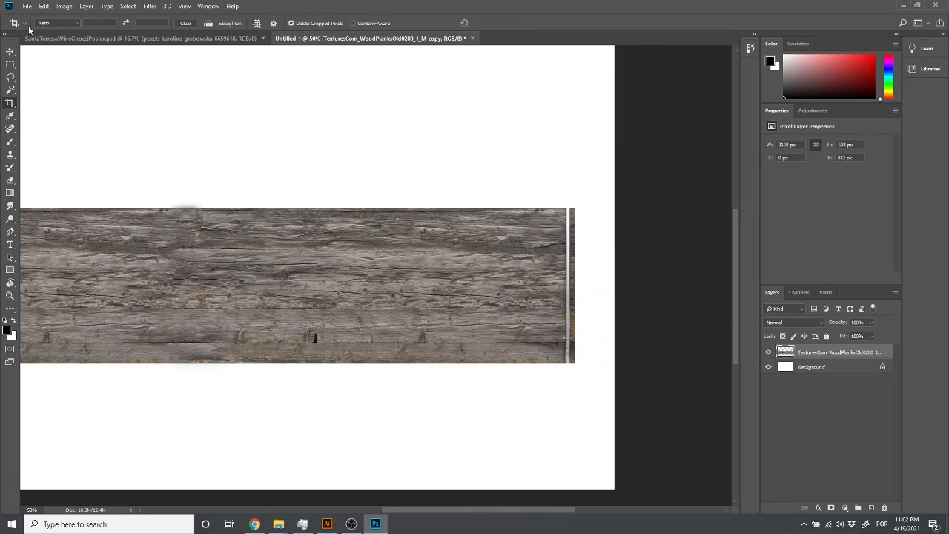
# Step: Extend the canvas beyond both the left and right ends of the wood texture with the Crop tool
pyautogui.click(10, 52)
pyautogui.moveTo(270, 174); pyautogui.dragTo(900, 142)
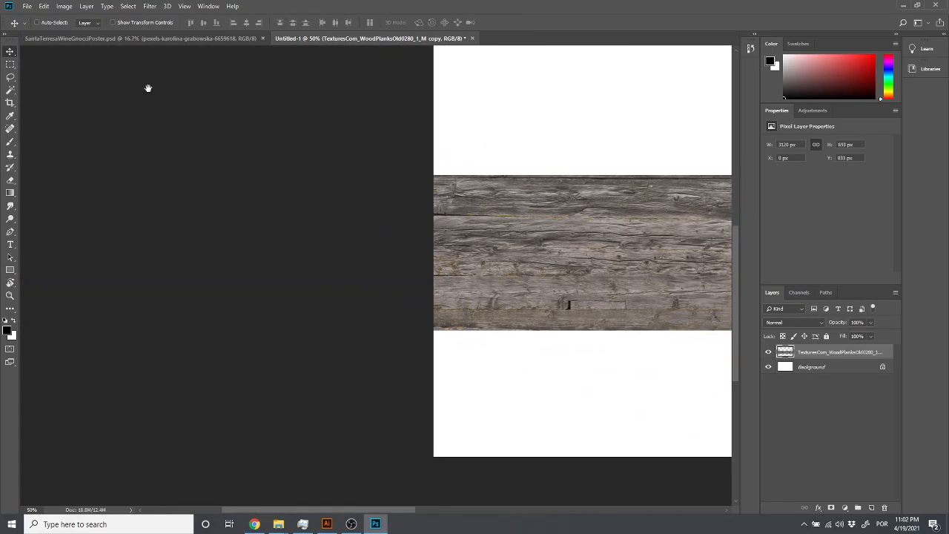
pyautogui.moveTo(148, 89); pyautogui.dragTo(23, 78)
pyautogui.click(260, 216)
pyautogui.press('c')
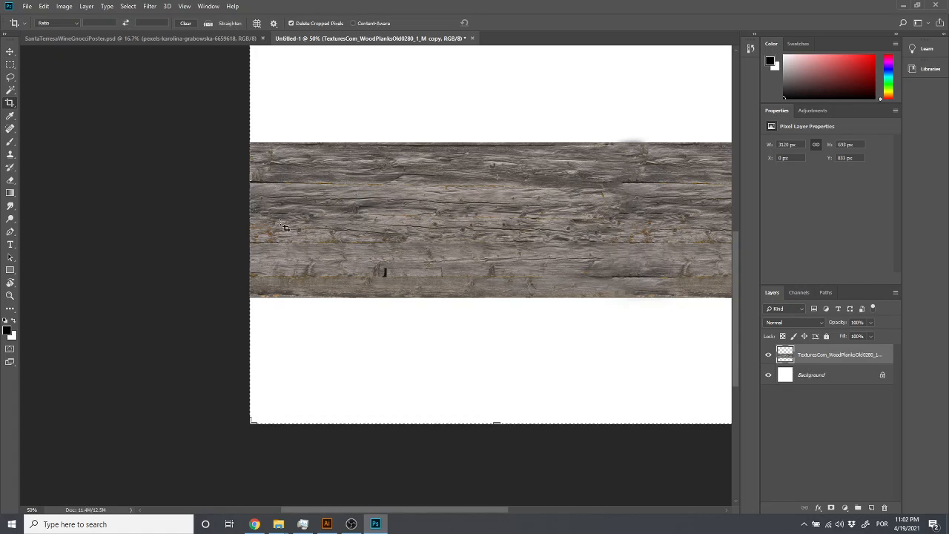
pyautogui.moveTo(249, 180); pyautogui.dragTo(194, 177)
pyautogui.moveTo(252, 244); pyautogui.dragTo(45, 212)
pyautogui.moveTo(221, 209); pyautogui.dragTo(252, 220)
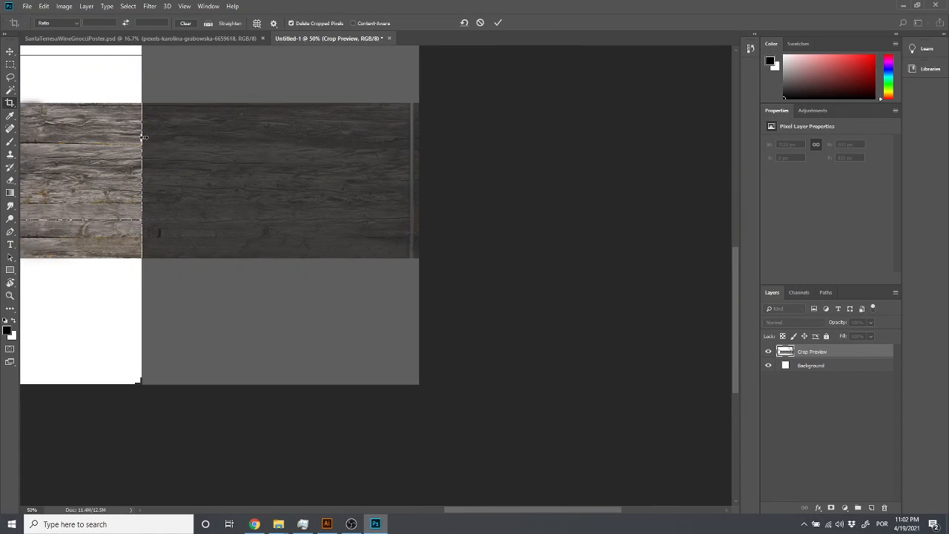
pyautogui.moveTo(144, 137); pyautogui.dragTo(307, 133)
pyautogui.press('Return')
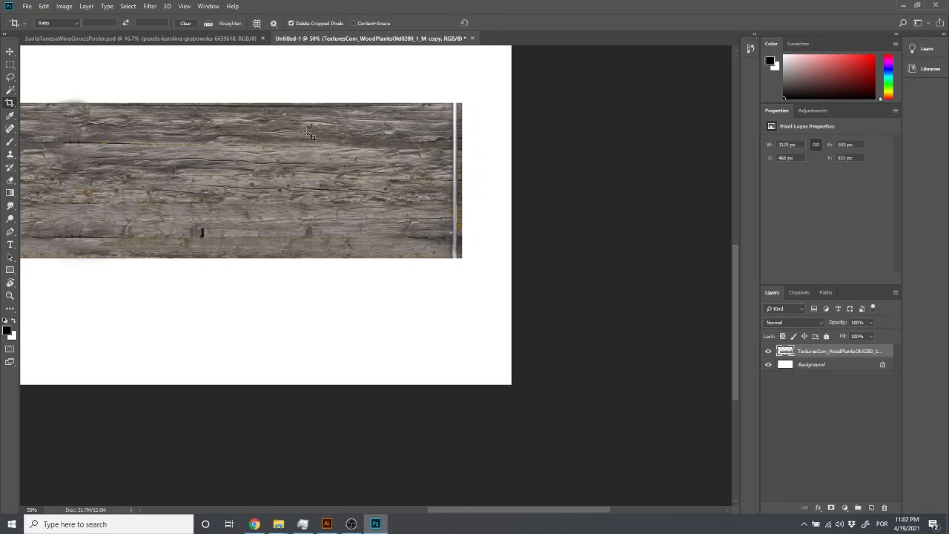
# Step: Try drawing a black rectangle shape about 3040 by 532 px over the wood texture
pyautogui.hotkey('ctrl', '-')
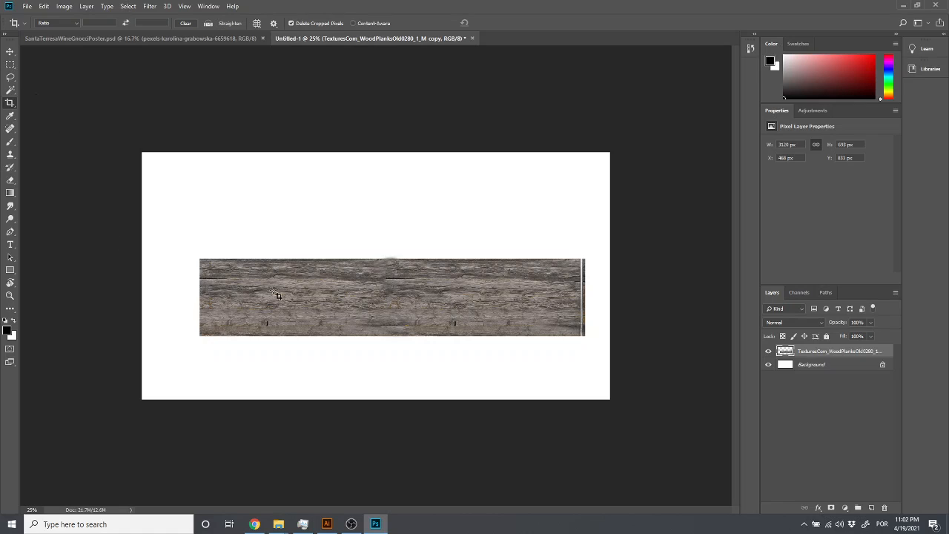
pyautogui.click(10, 270)
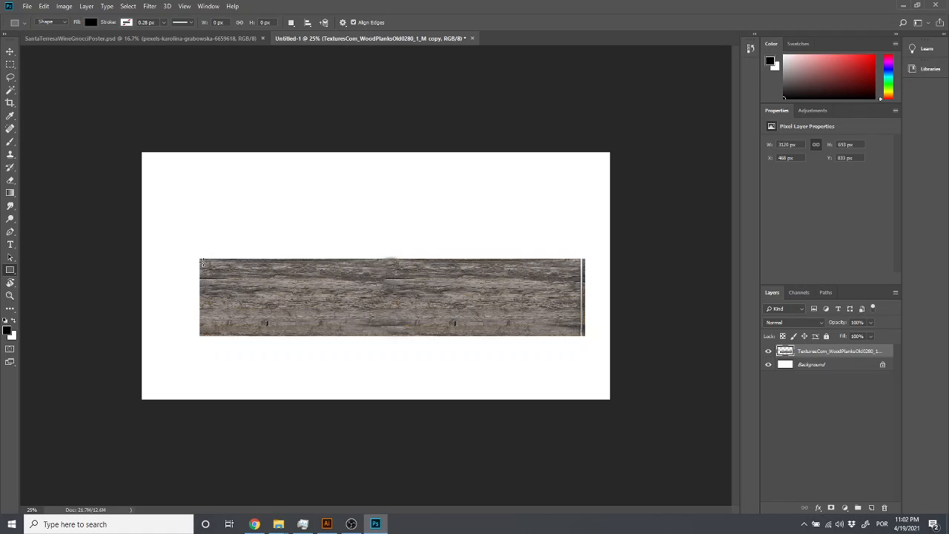
pyautogui.moveTo(203, 263); pyautogui.dragTo(580, 327)
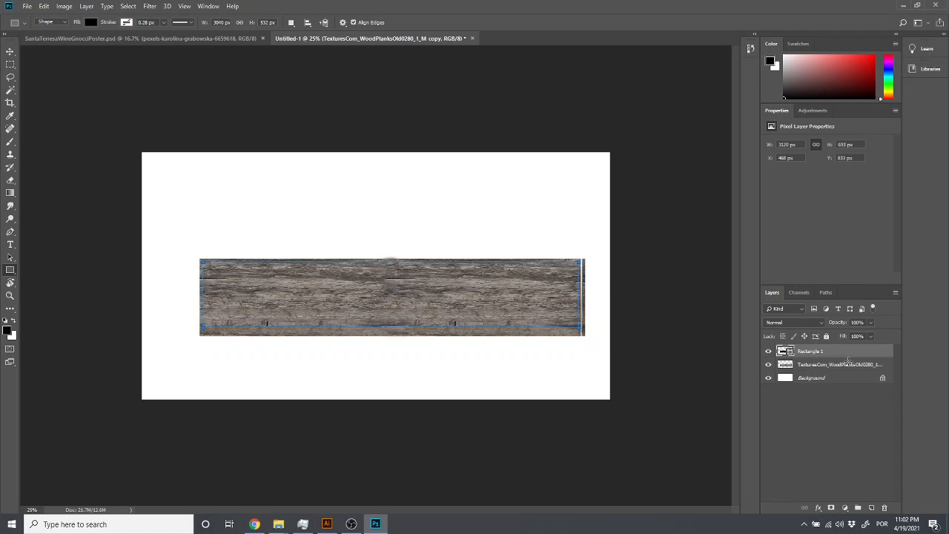
pyautogui.hotkey('ctrl', 'z')
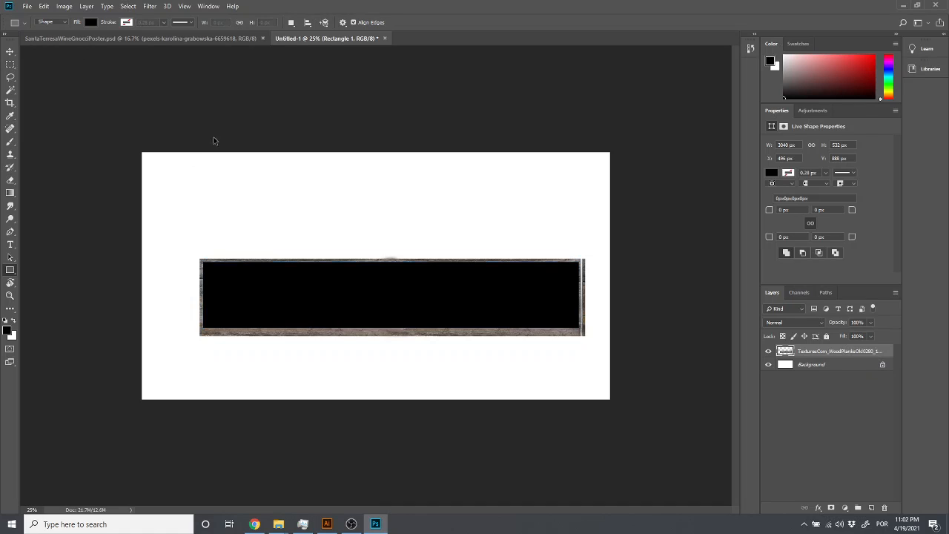
# Step: Set the Rectangle tool to Path mode and draw a path about 3016 by 556 px just inside the wood texture's edges
pyautogui.click(51, 25)
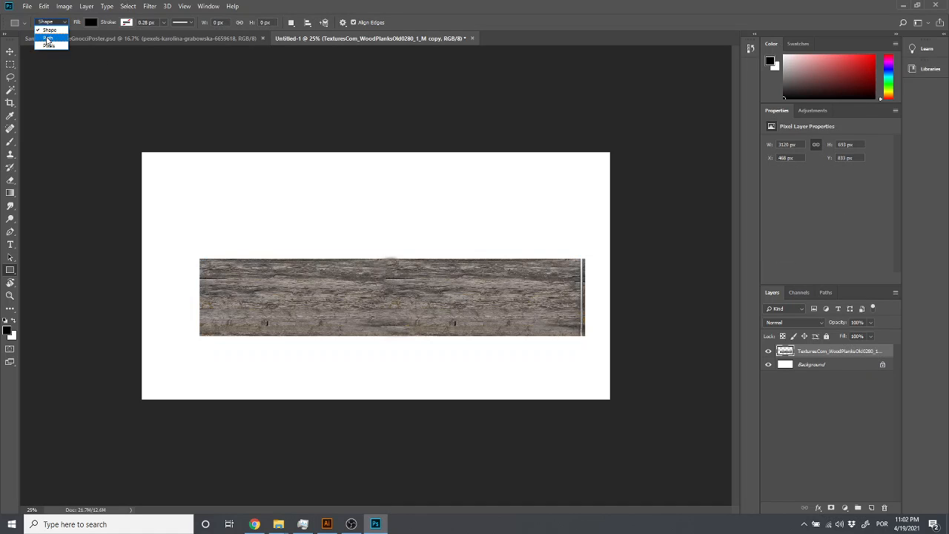
pyautogui.click(436, 16)
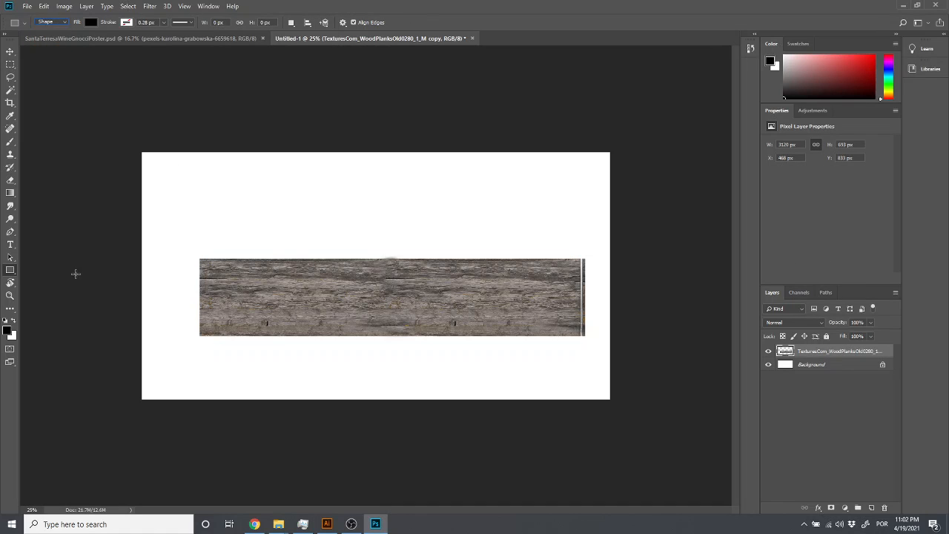
pyautogui.click(10, 271)
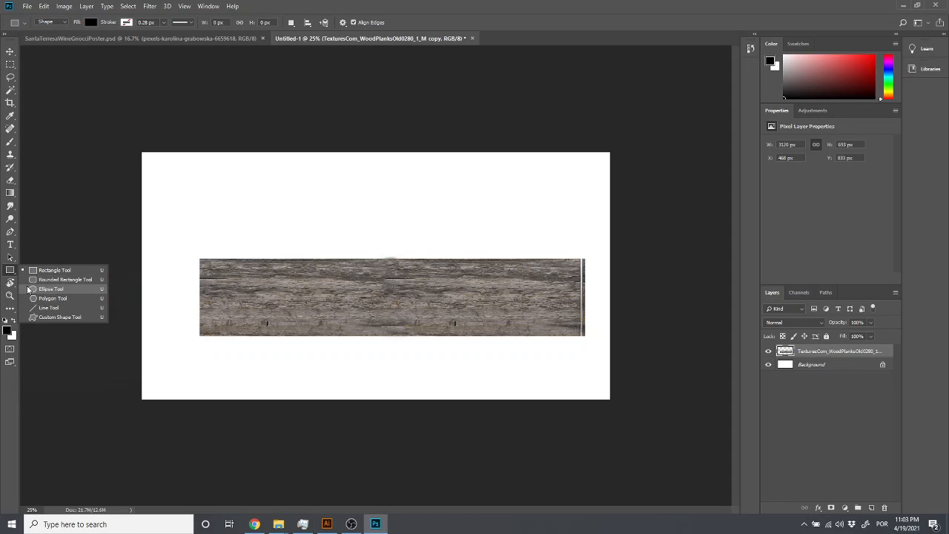
pyautogui.click(64, 272)
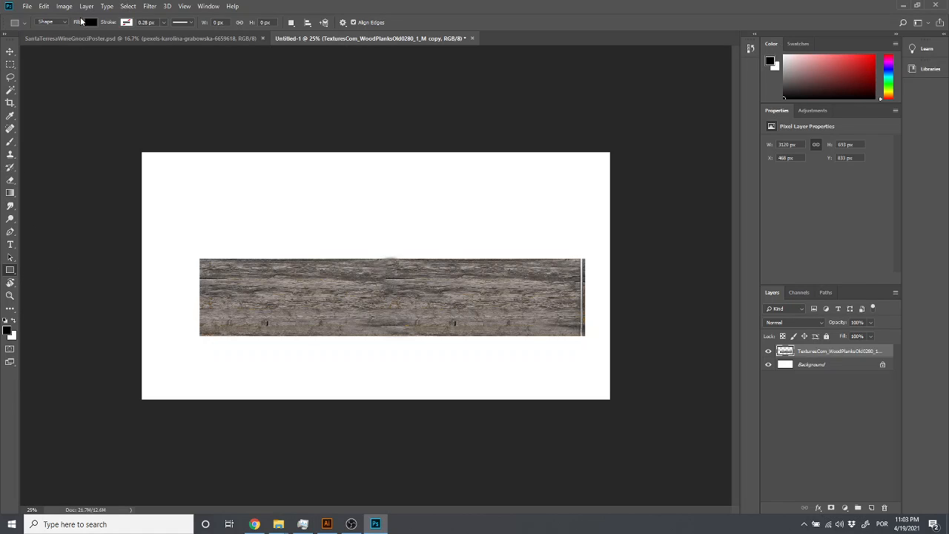
pyautogui.click(50, 22)
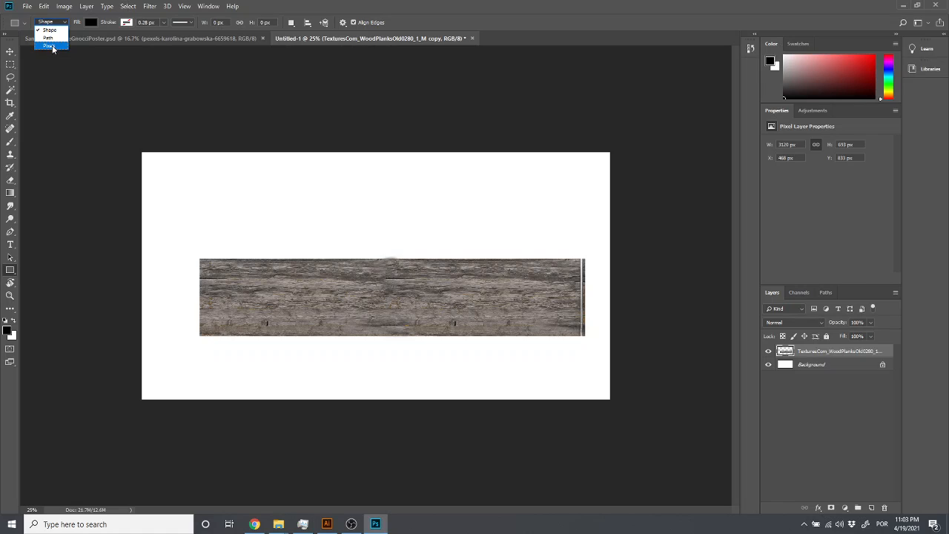
pyautogui.click(48, 37)
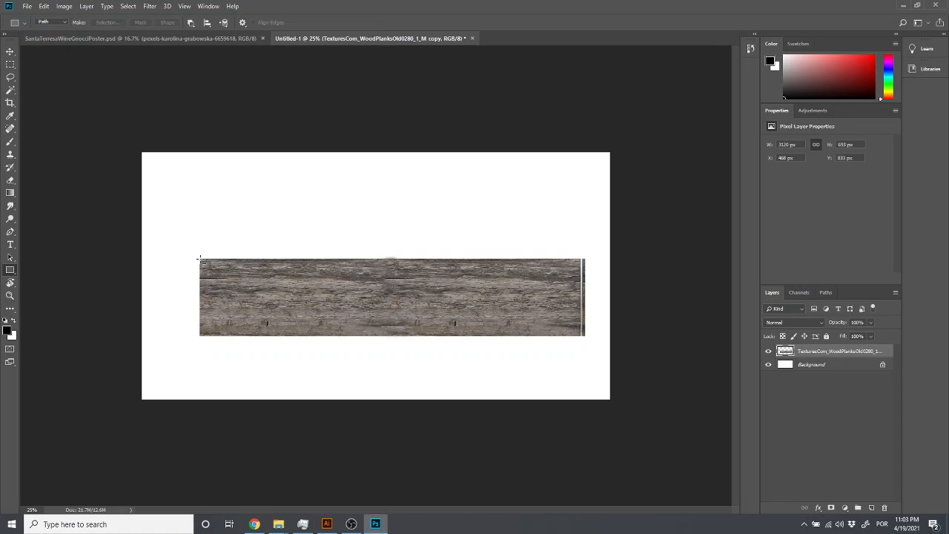
pyautogui.moveTo(203, 261); pyautogui.dragTo(576, 329)
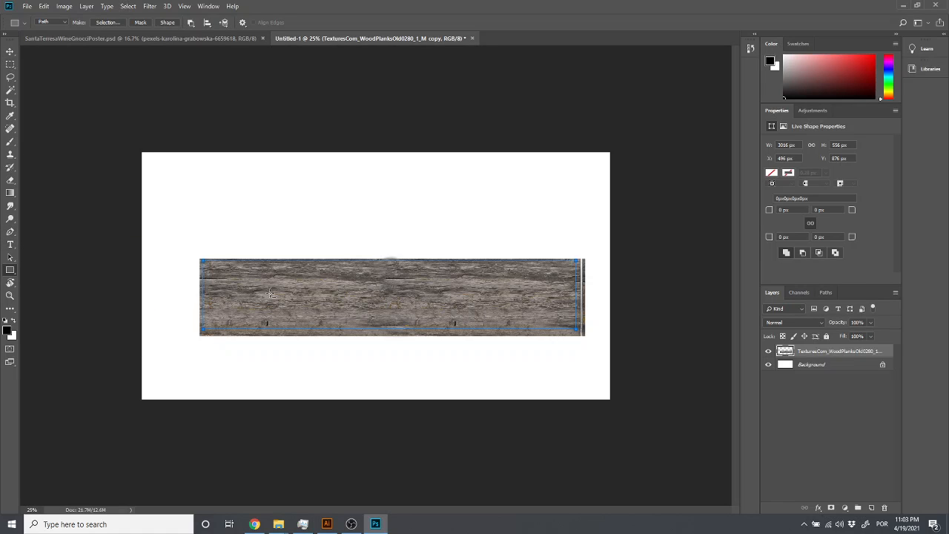
# Step: Create a vector mask on the wood texture layer from the rectangular path using the Path Selection tool
pyautogui.rightClick(415, 278)
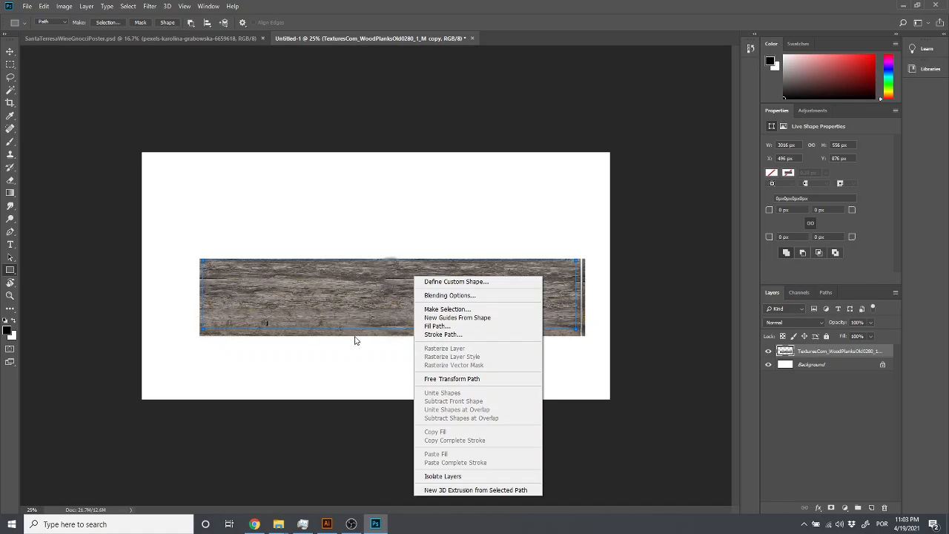
pyautogui.click(247, 239)
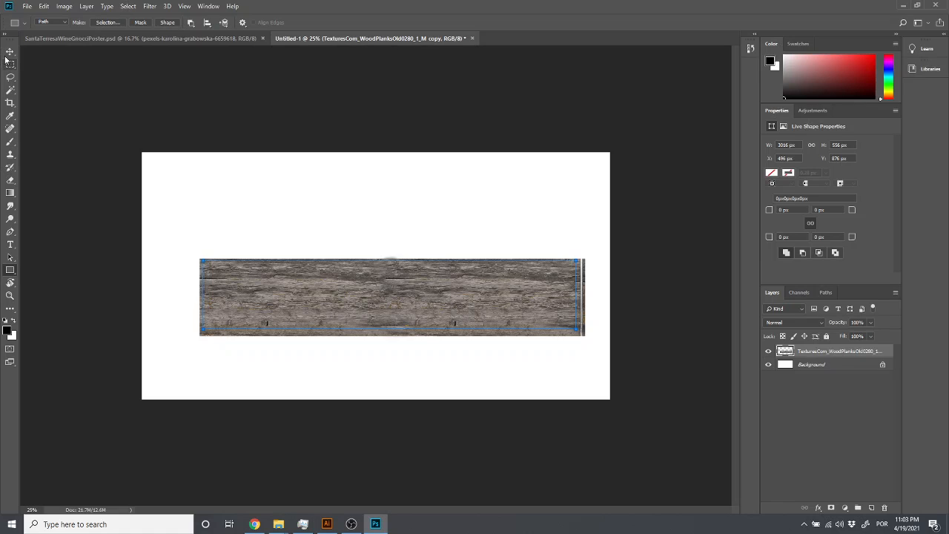
pyautogui.press('a')
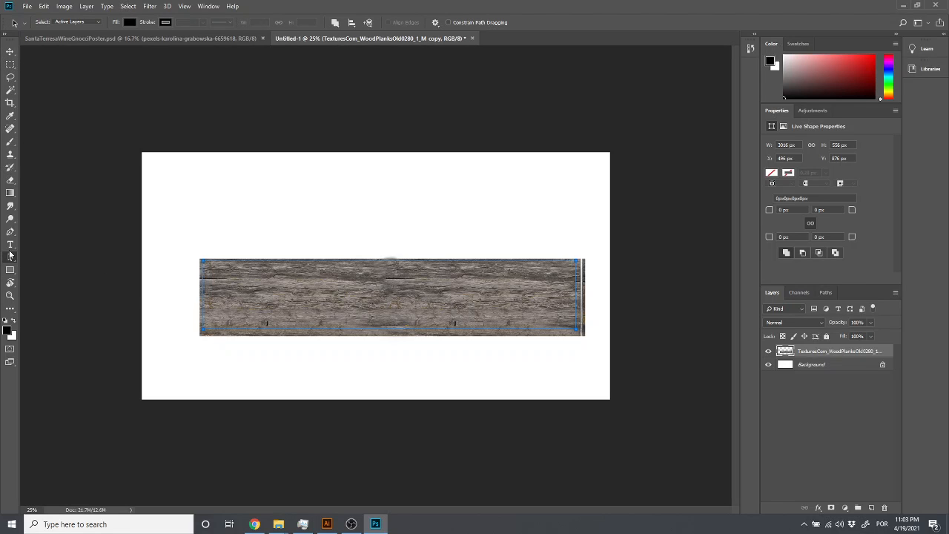
pyautogui.rightClick(272, 288)
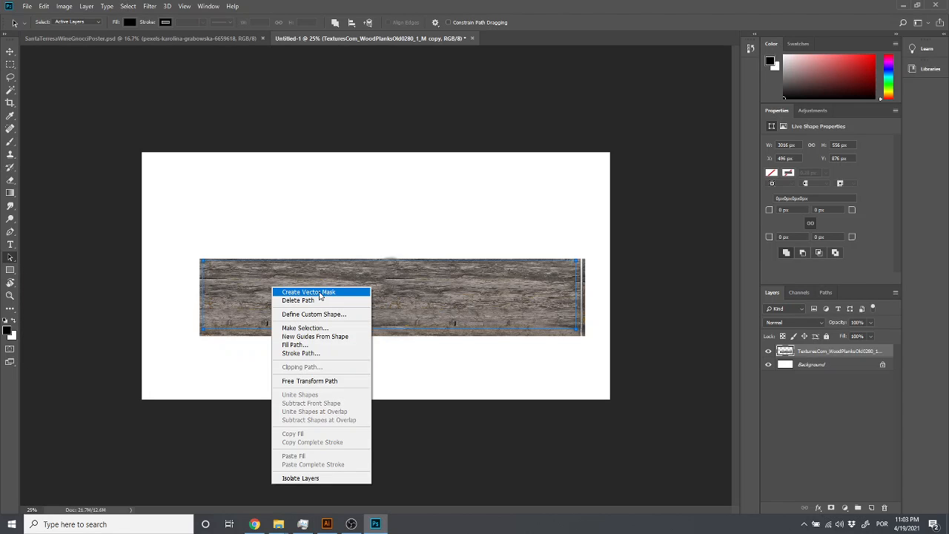
pyautogui.click(321, 293)
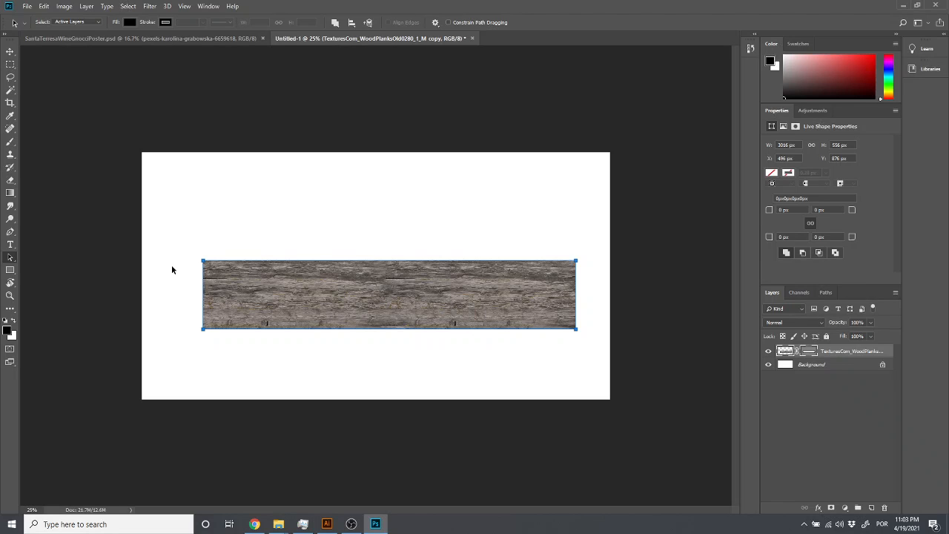
# Step: Try adjusting the lower-left corner of the wood texture's vector mask with the Pen and Path Selection tools
pyautogui.press('p')
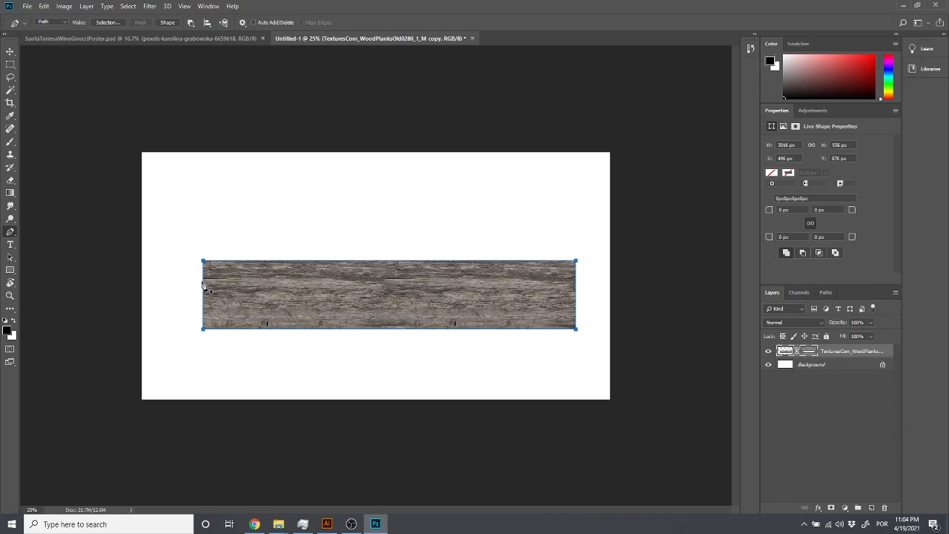
pyautogui.click(203, 282)
pyautogui.press('a')
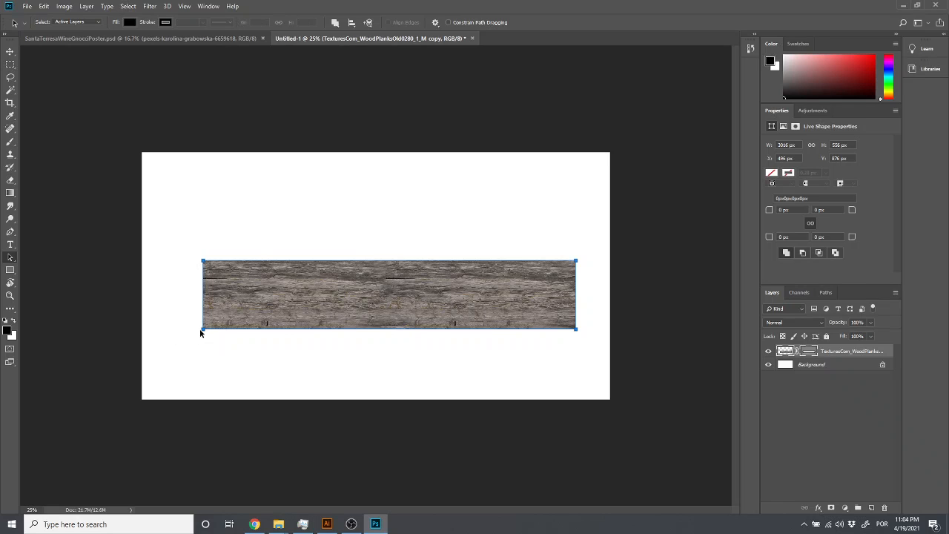
pyautogui.moveTo(201, 330)
pyautogui.mouseDown()
pyautogui.moveTo(244, 330)
pyautogui.moveTo(197, 325)
pyautogui.moveTo(212, 330)
pyautogui.mouseUp()
pyautogui.hotkey('ctrl', 'z')
pyautogui.hotkey('ctrl', 'a')
# Step: Try pulling the vector mask's lower-left corner inward with the Direct Selection tool, converting the live shape into a regular path
pyautogui.rightClick(10, 261)
pyautogui.click(33, 264)
pyautogui.click(211, 346)
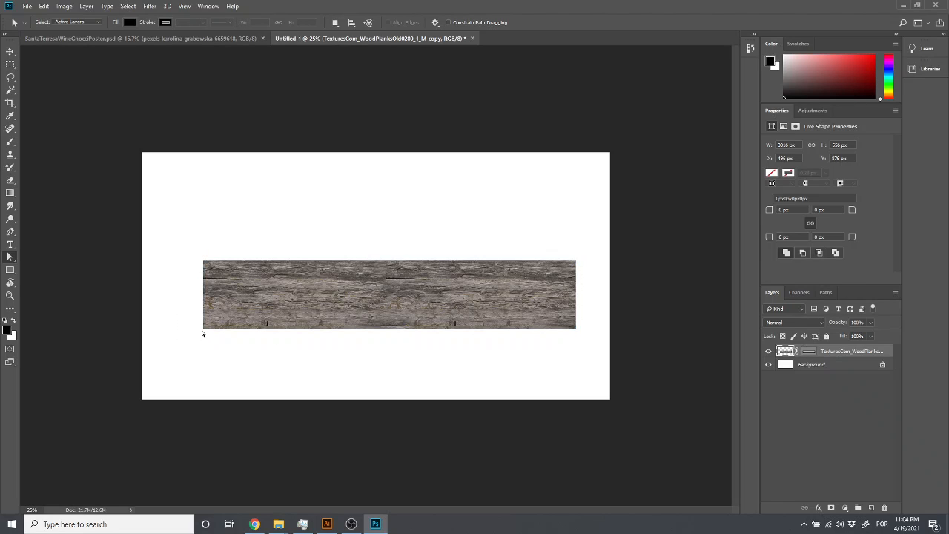
pyautogui.click(205, 328)
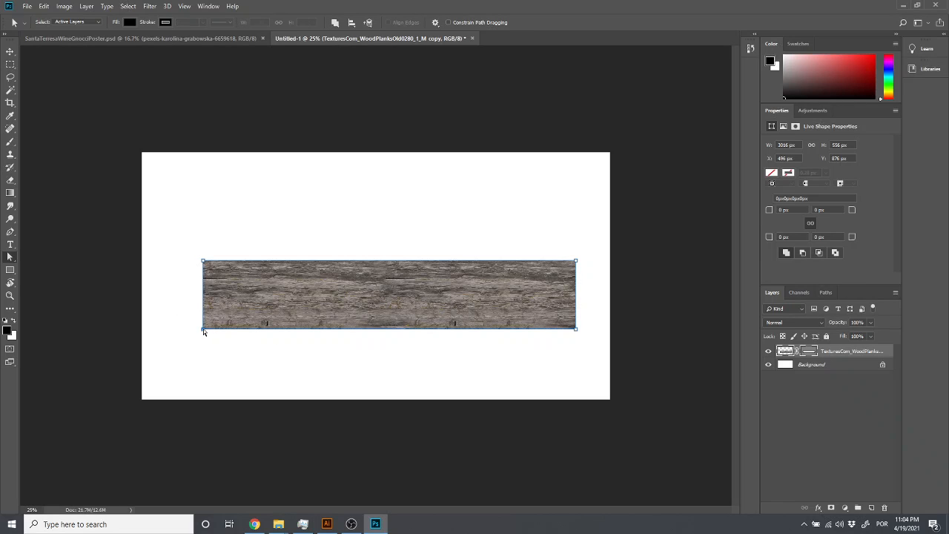
pyautogui.moveTo(203, 330); pyautogui.dragTo(254, 318)
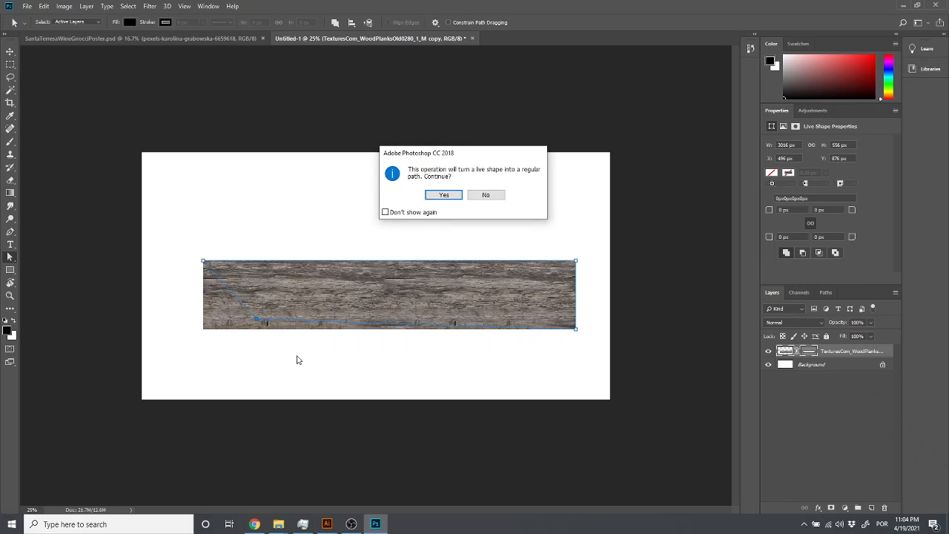
pyautogui.click(436, 196)
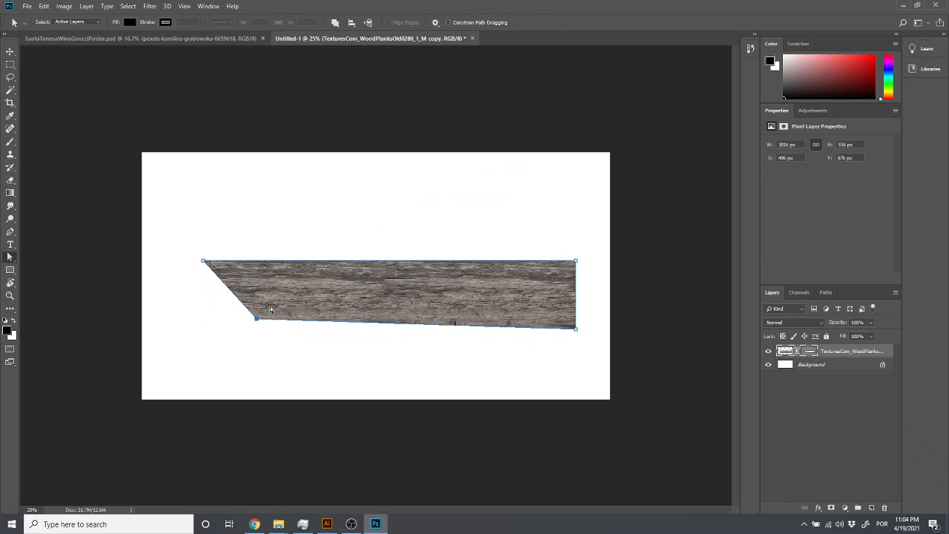
pyautogui.hotkey('ctrl', 'z')
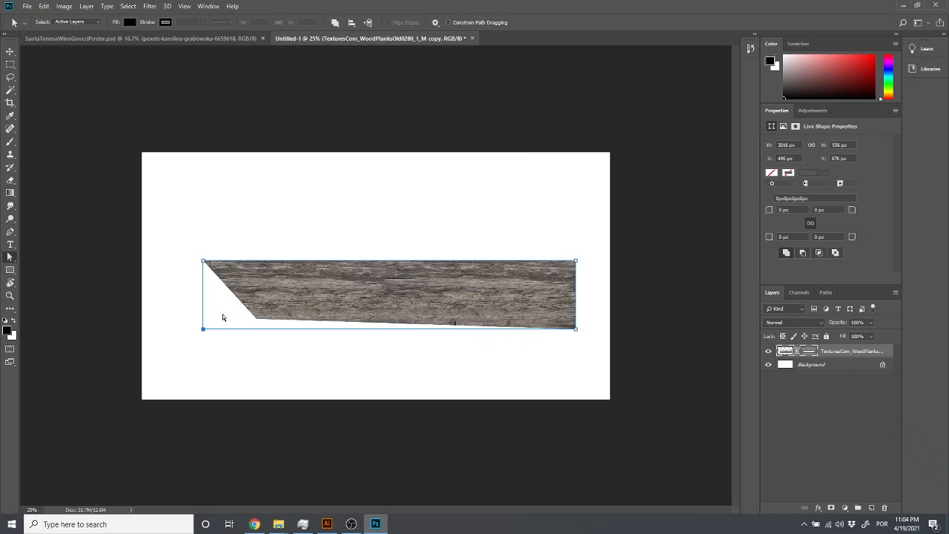
# Step: Try adding an anchor point on the lower edge of the vector mask's path with the Pen tool
pyautogui.press('p')
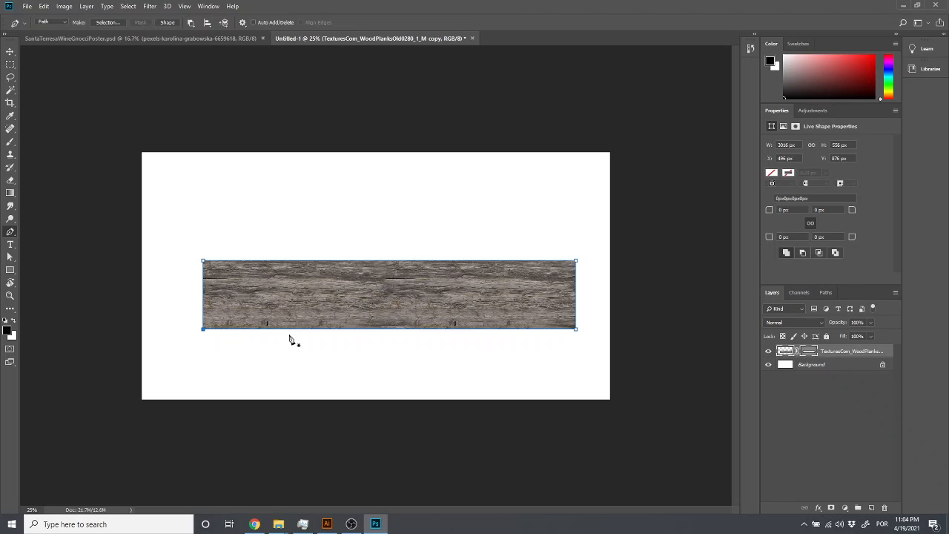
pyautogui.click(380, 330)
pyautogui.hotkey('ctrl', 'z')
pyautogui.hotkey('ctrl', '+')
pyautogui.hotkey('ctrl', '+')
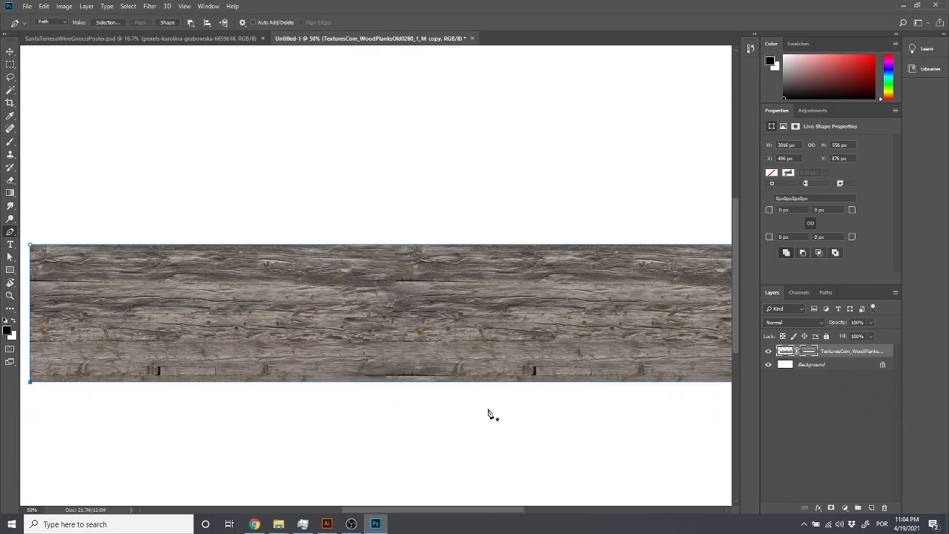
pyautogui.press('a')
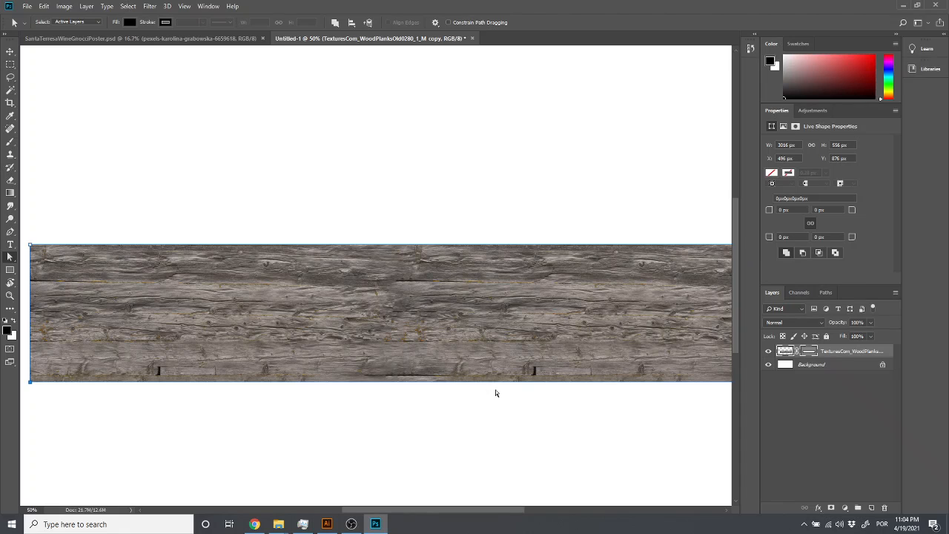
pyautogui.press('p')
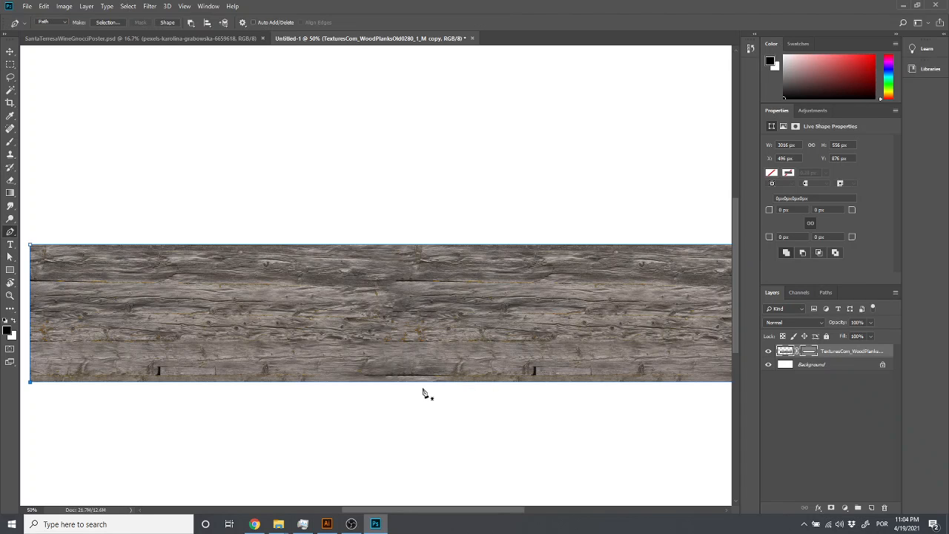
pyautogui.press('a')
pyautogui.hotkey('ctrl', '-')
pyautogui.hotkey('ctrl', '-')
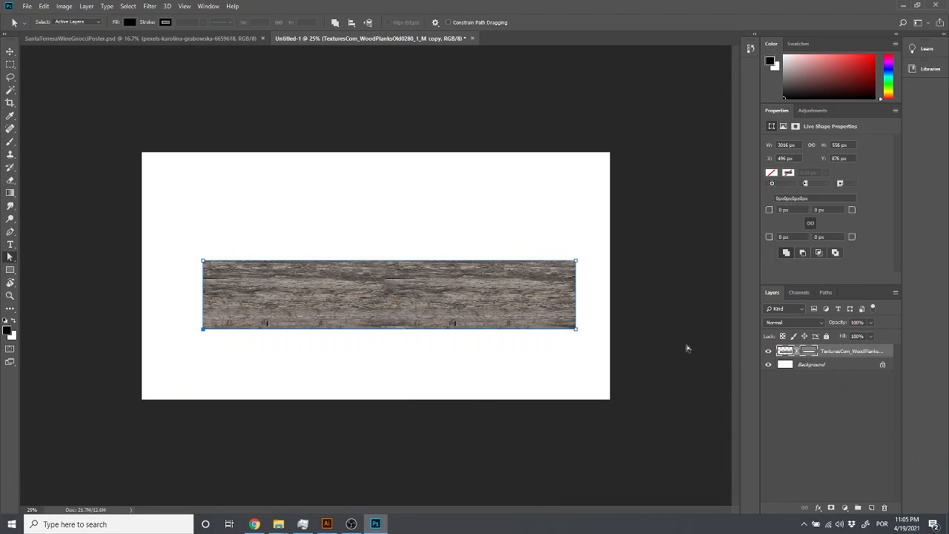
# Step: Examine the finished wood planks in SantaTeresaWineGirocciPoster.psd and return to the Untitled-1 document with no layer selected
pyautogui.click(154, 39)
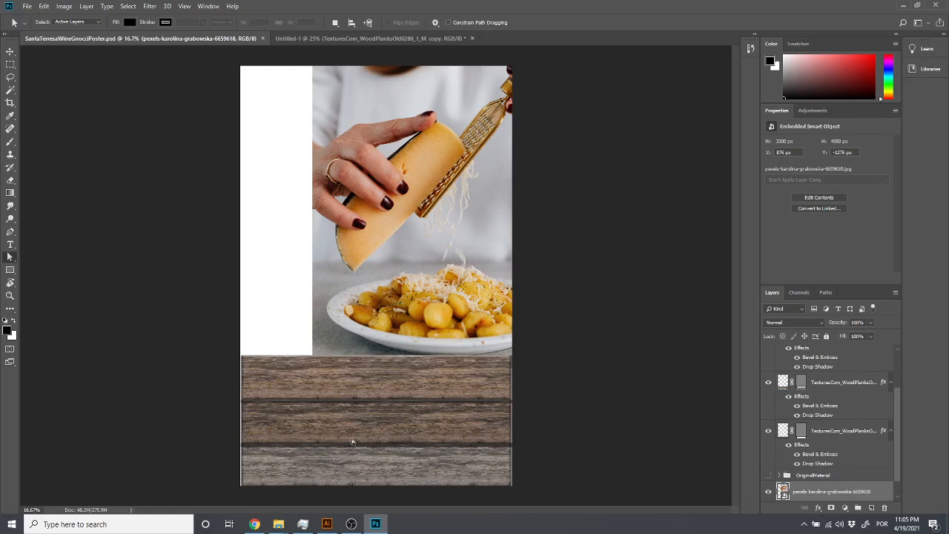
pyautogui.click(388, 37)
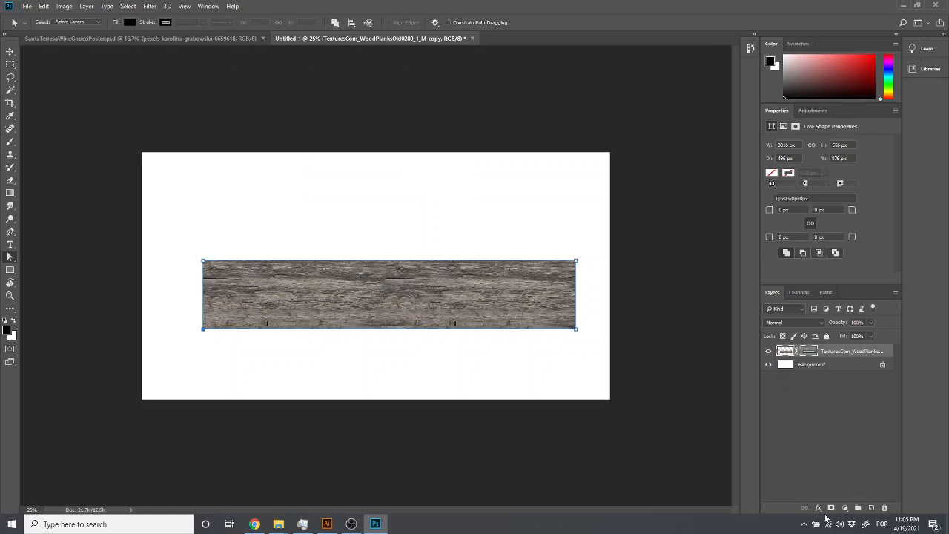
pyautogui.click(808, 436)
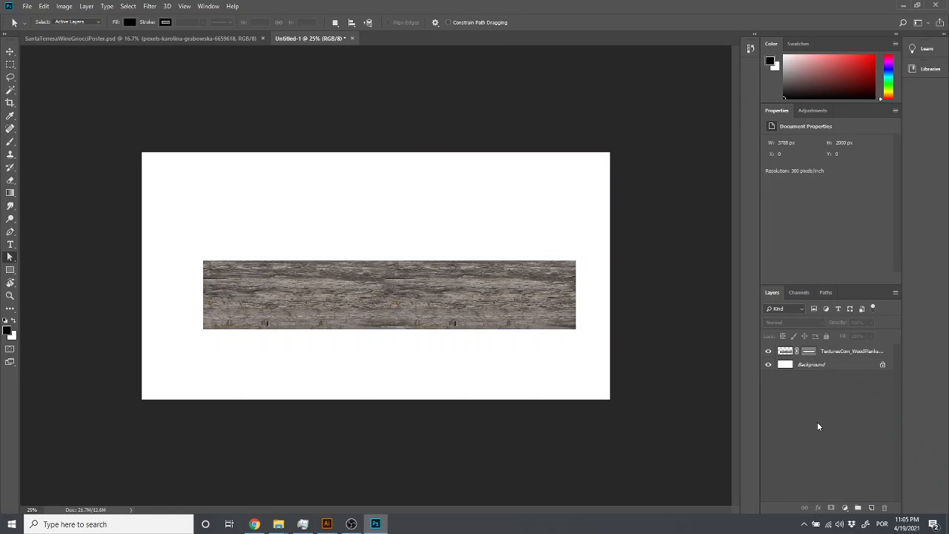
# Step: Try a drop shadow on the masked wood layer with 63 px distance and 5% spread
pyautogui.click(848, 351)
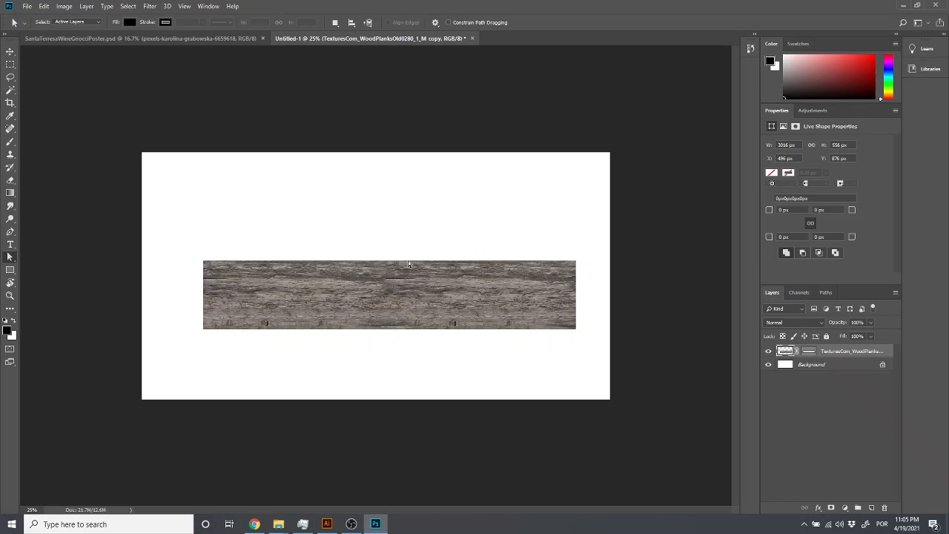
pyautogui.click(10, 50)
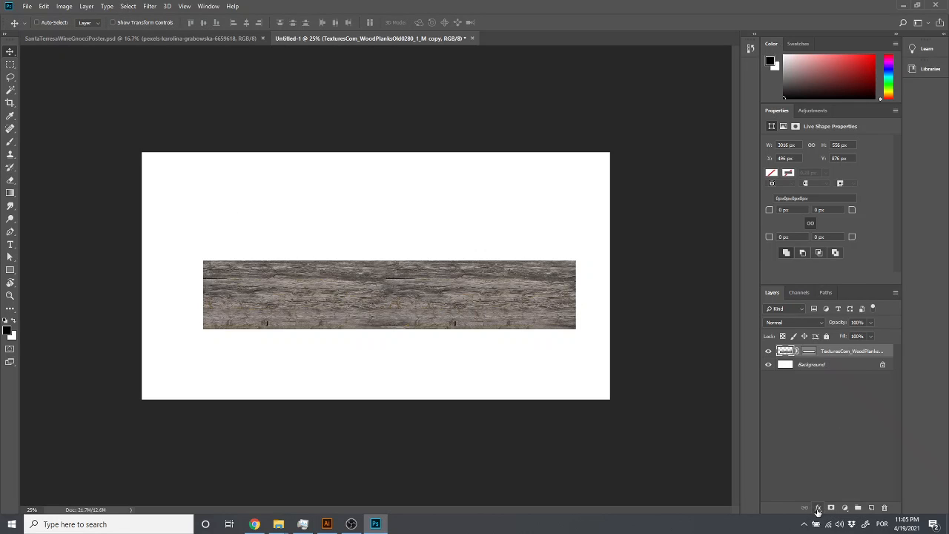
pyautogui.click(819, 509)
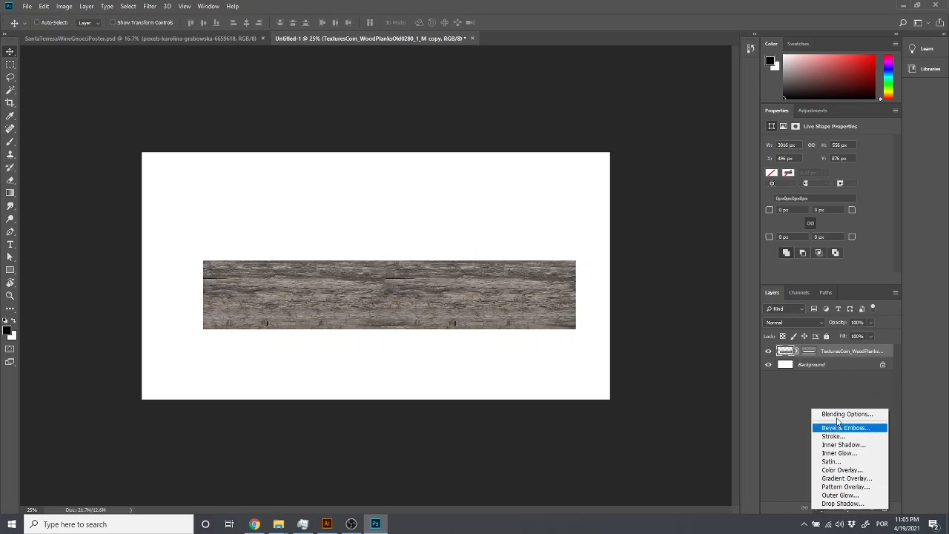
pyautogui.click(834, 505)
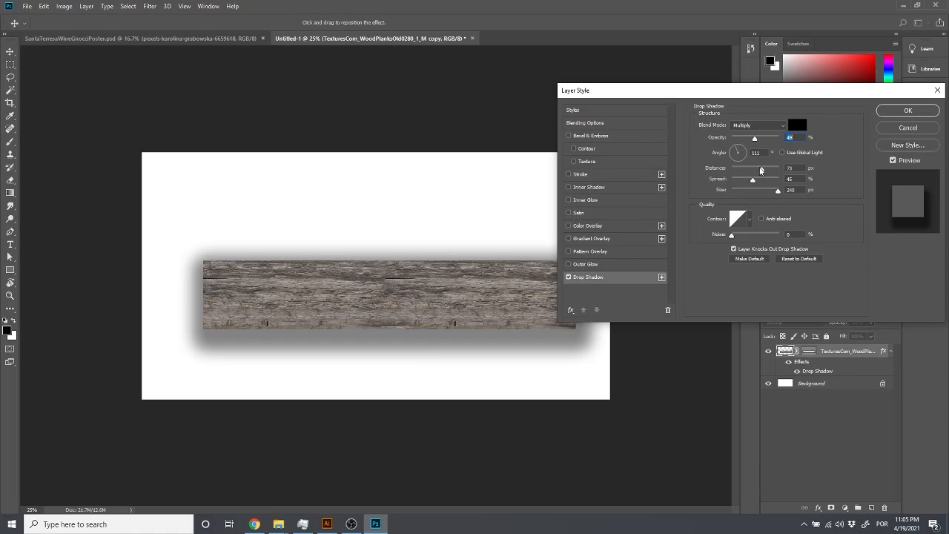
pyautogui.moveTo(761, 170); pyautogui.dragTo(733, 181)
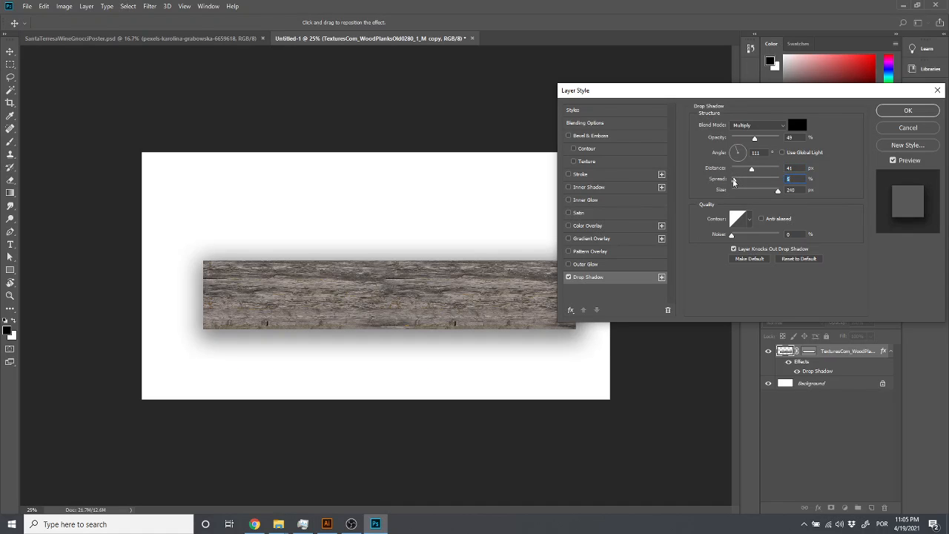
pyautogui.click(738, 192)
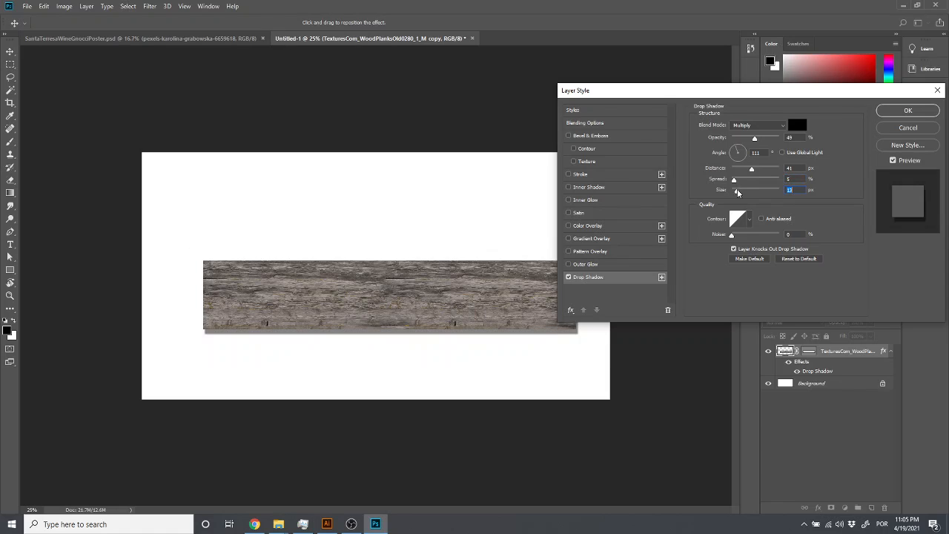
pyautogui.click(745, 169)
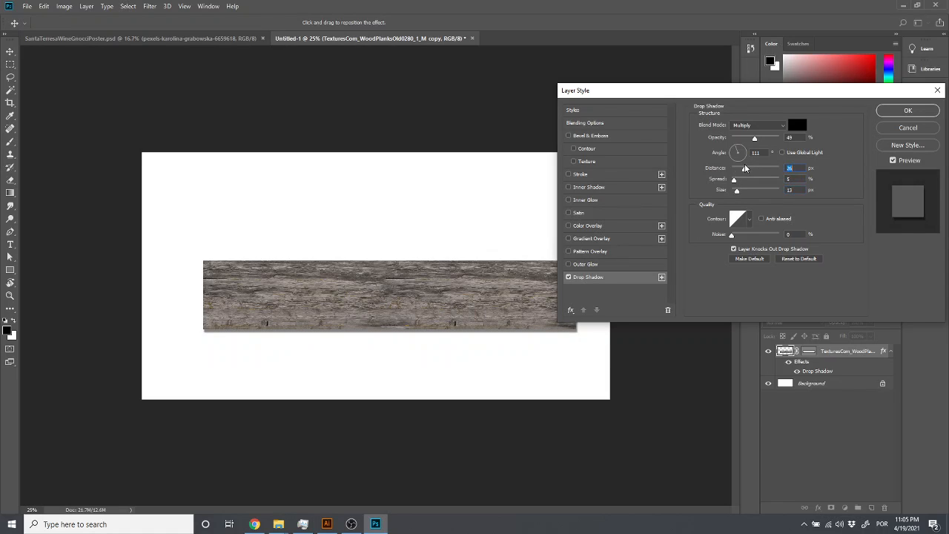
pyautogui.moveTo(745, 169)
pyautogui.mouseDown()
pyautogui.moveTo(770, 169)
pyautogui.moveTo(758, 169)
pyautogui.mouseUp()
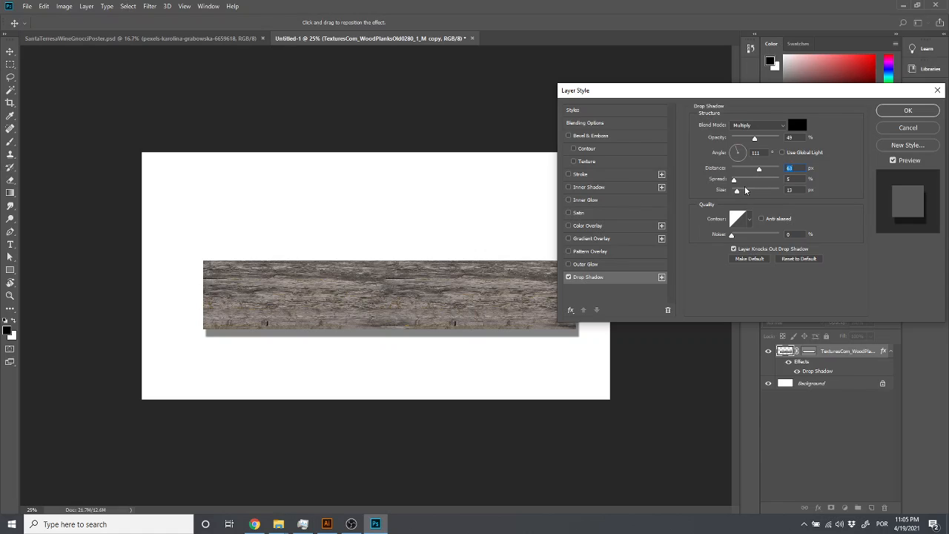
pyautogui.click(747, 191)
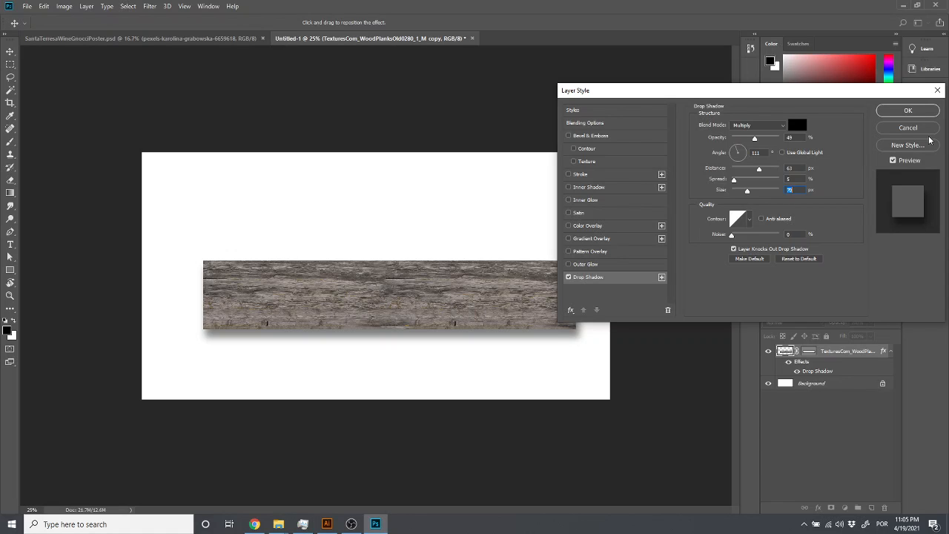
pyautogui.press('Escape')
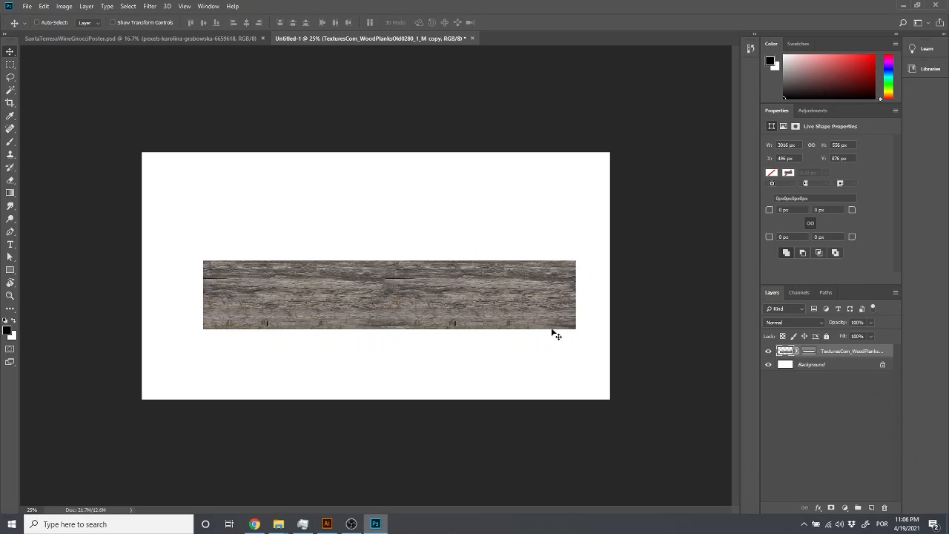
# Step: Duplicate the masked wood texture layer and move the copy down and slightly left, to about X 448 px, Y 1284 px
pyautogui.click(850, 426)
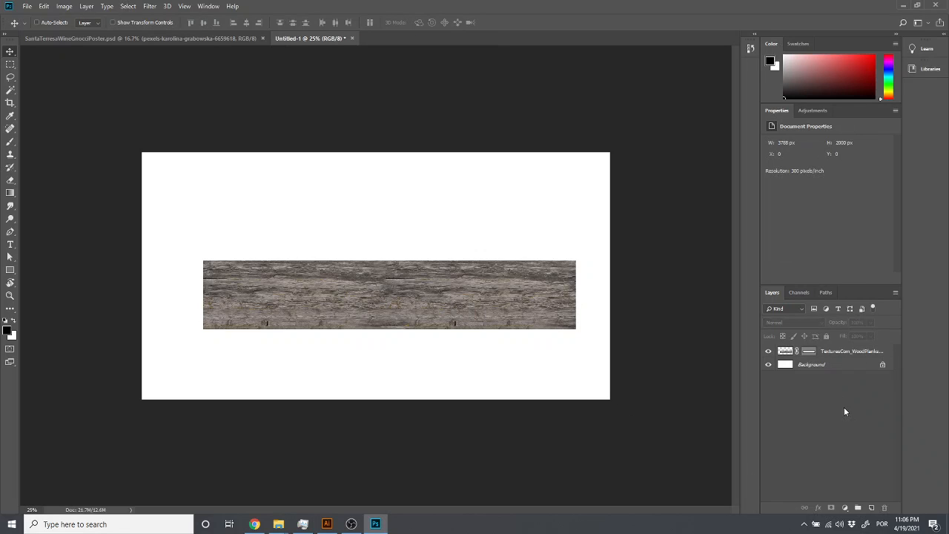
pyautogui.click(846, 353)
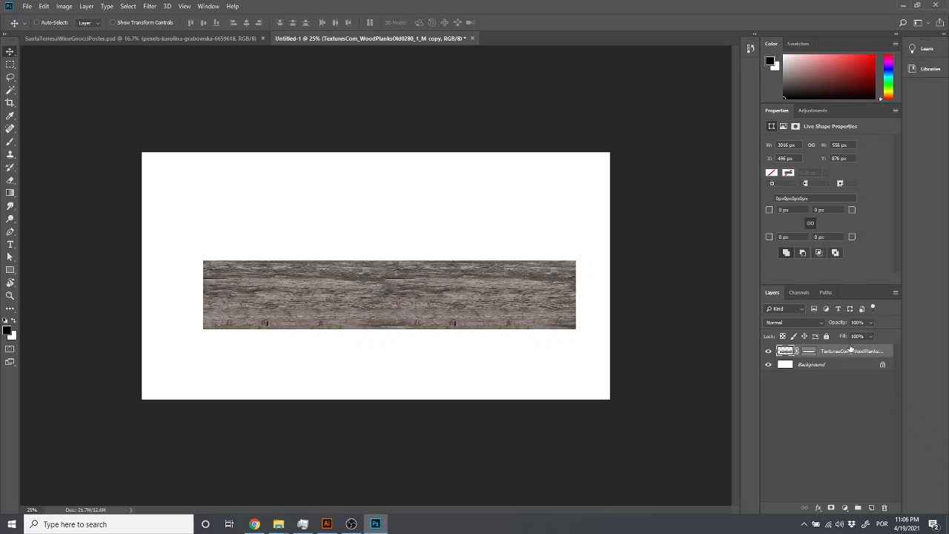
pyautogui.moveTo(851, 353); pyautogui.dragTo(870, 507)
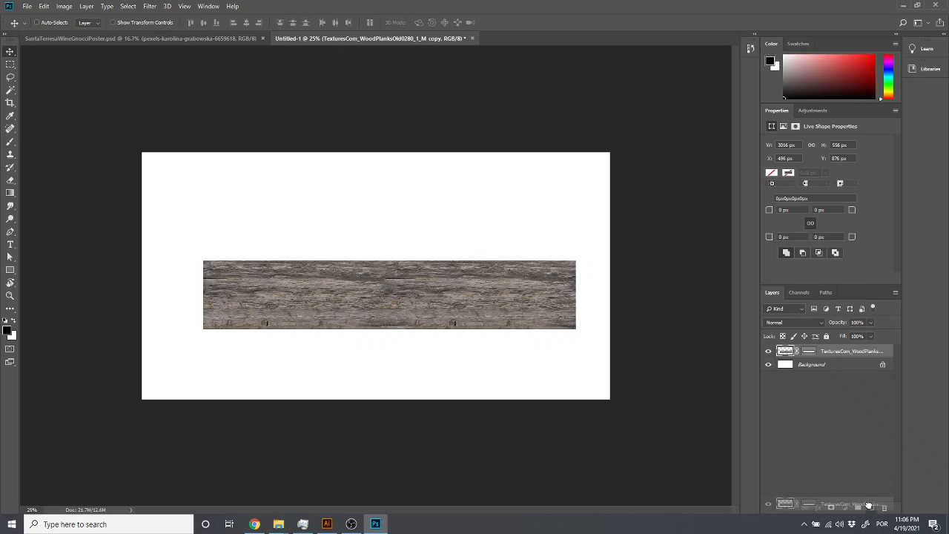
pyautogui.moveTo(440, 295); pyautogui.dragTo(426, 330)
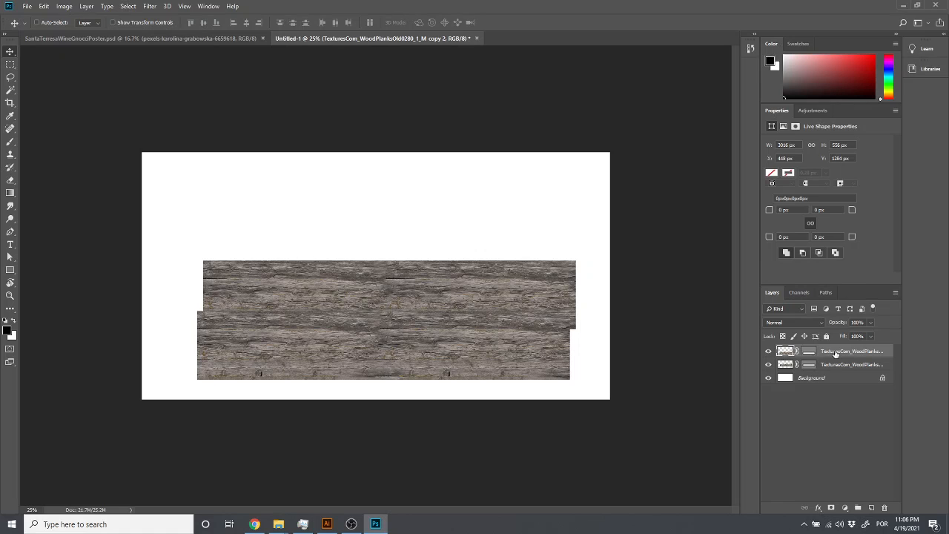
# Step: Rasterize the duplicated wood layer's vector mask into a pixel layer mask
pyautogui.rightClick(862, 351)
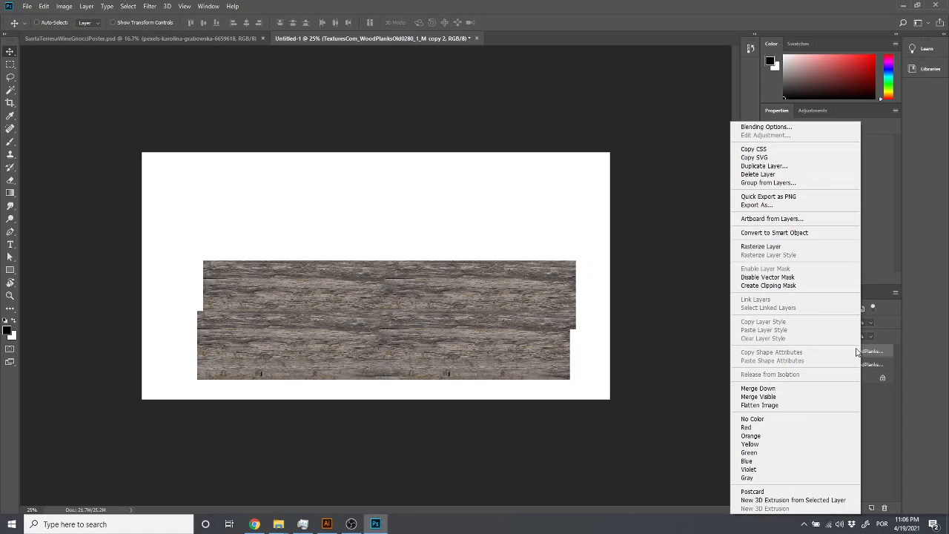
pyautogui.click(771, 251)
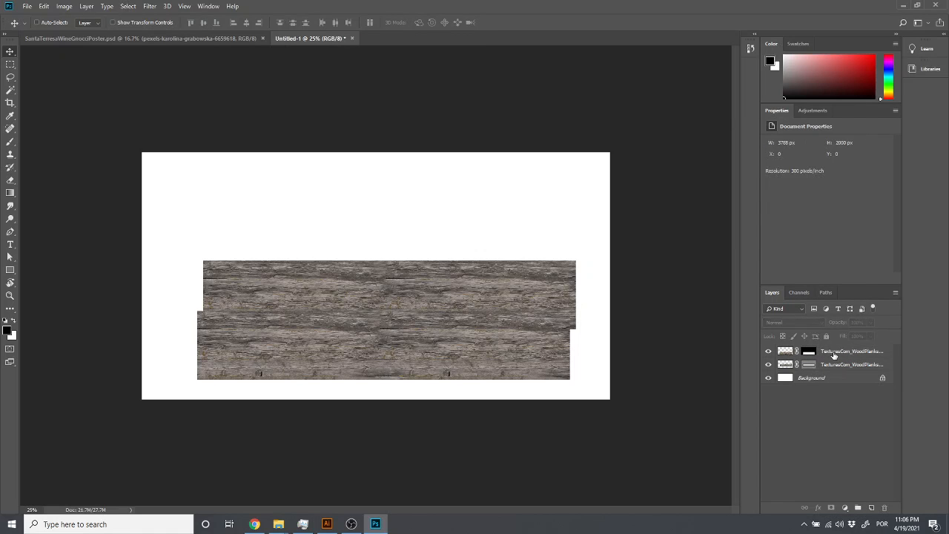
pyautogui.rightClick(844, 353)
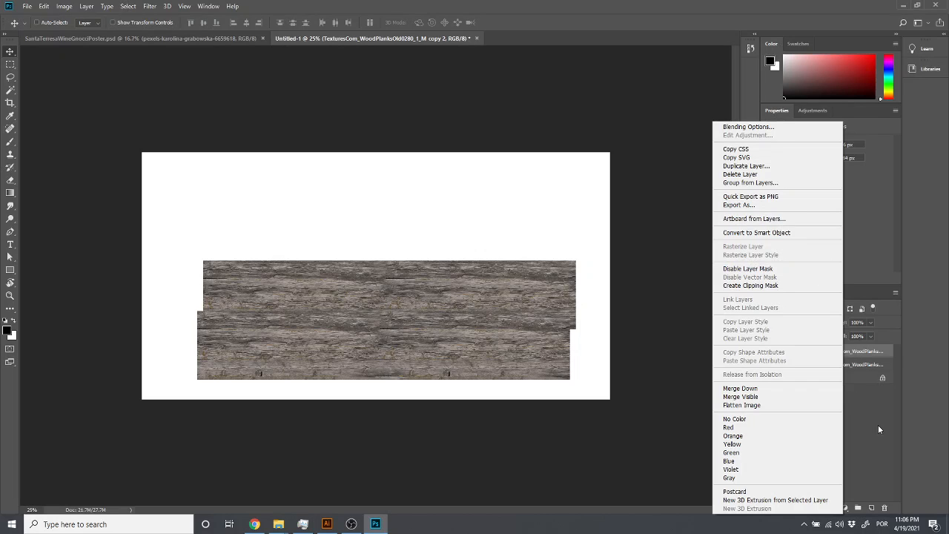
pyautogui.click(881, 445)
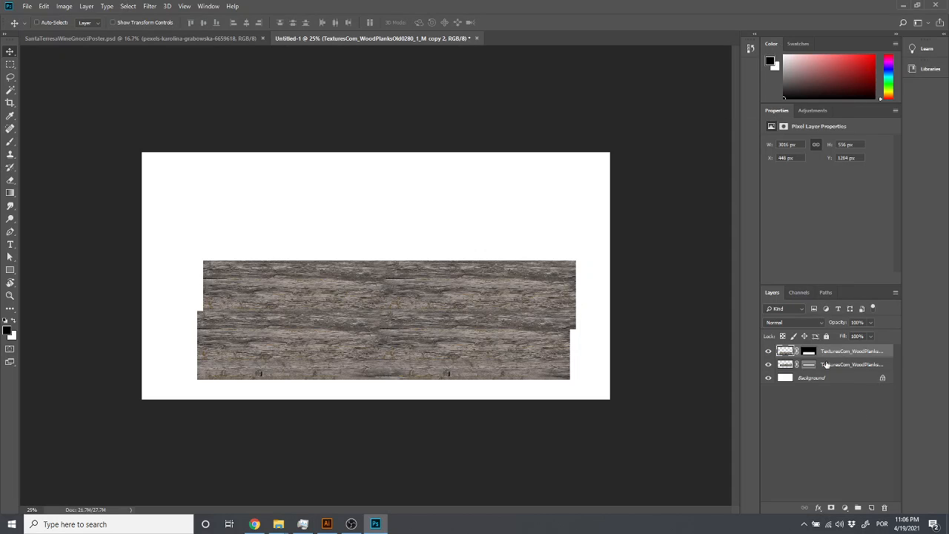
# Step: Add a new empty layer, merge it with the rasterized wood copy beneath, and check the merged layer by switching its visibility off and on
pyautogui.hotkey('ctrl', 'shift', 'n')
pyautogui.press('Escape')
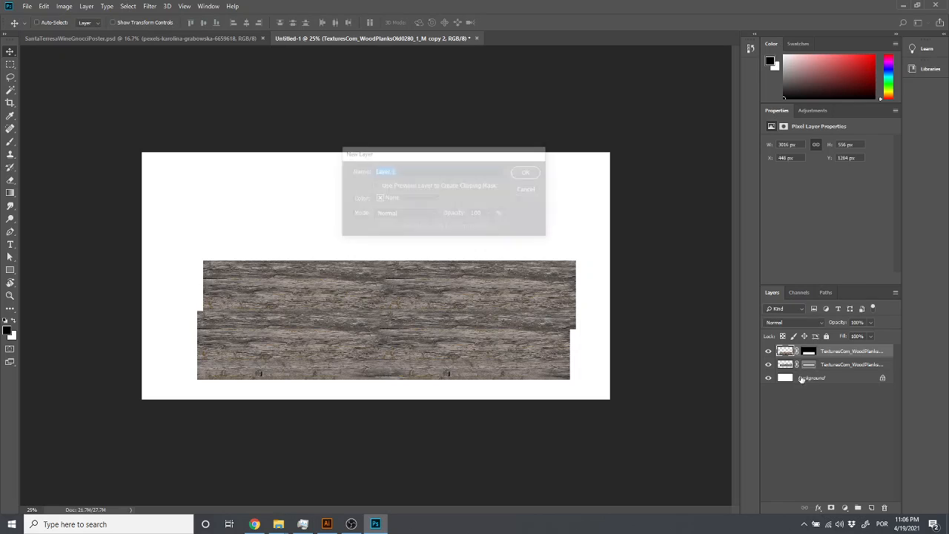
pyautogui.keyDown('shift'); pyautogui.click(840, 368); pyautogui.keyUp('shift')
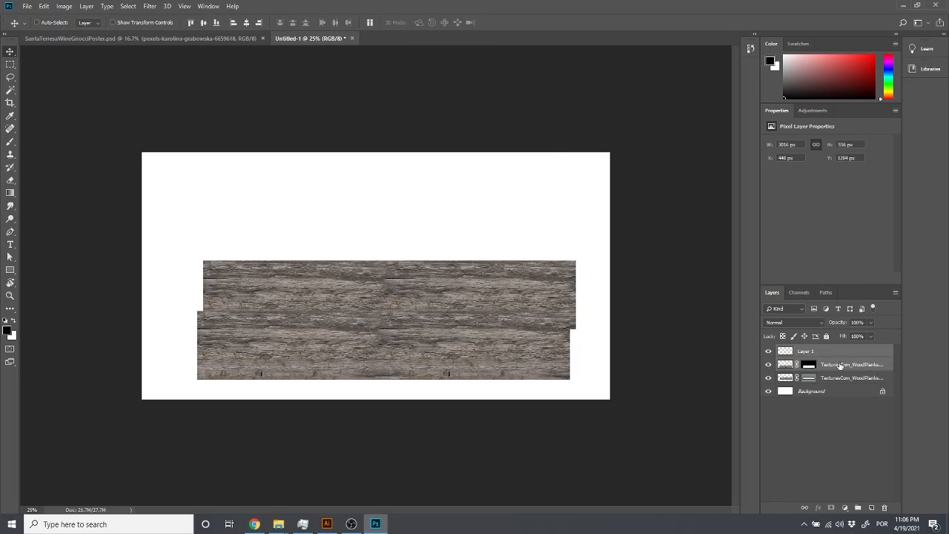
pyautogui.press('ctrl')
pyautogui.click(67, 7)
pyautogui.moveTo(88, 10)
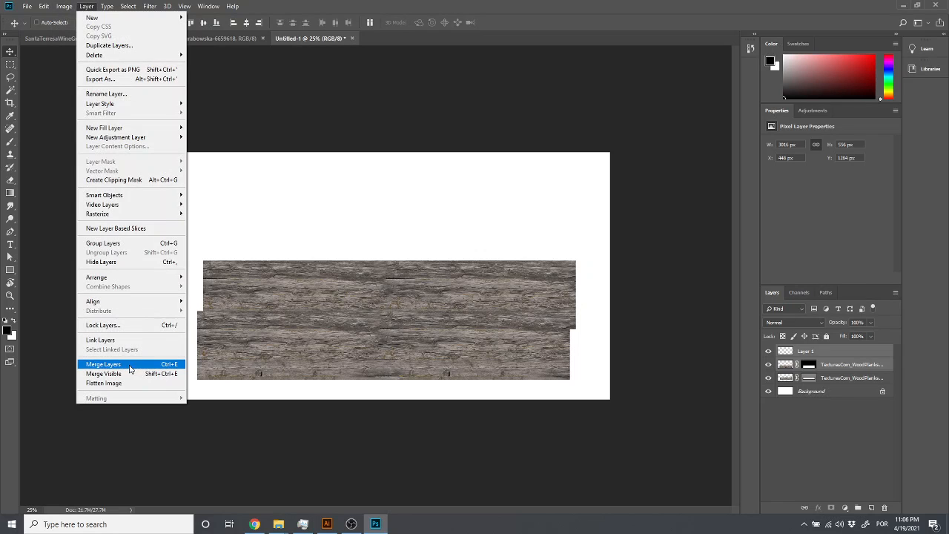
pyautogui.click(115, 365)
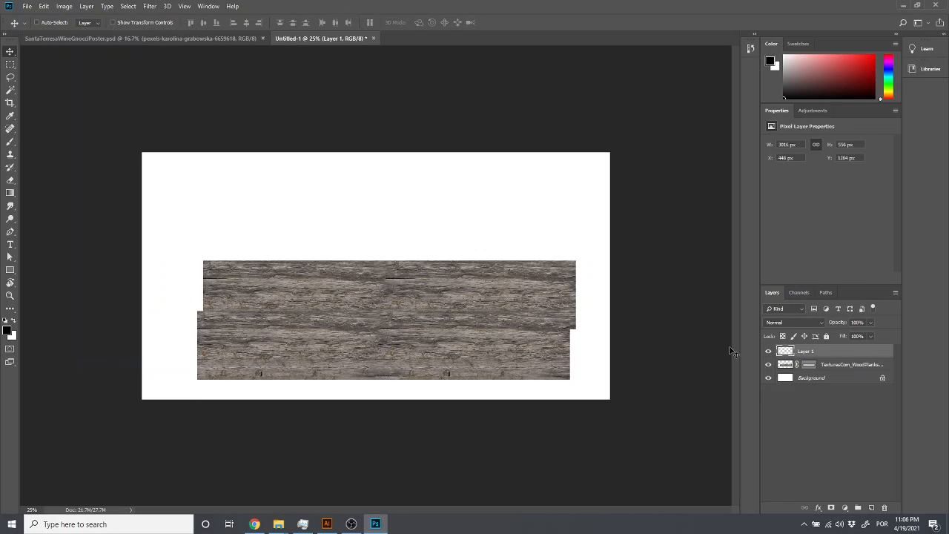
pyautogui.click(768, 352)
pyautogui.click(769, 352)
pyautogui.click(768, 352)
pyautogui.click(768, 352)
# Step: Turn Layer 1 solid black with a Hue/Saturation lightness of -100 and move it over the other plank, to about X 520 px, Y 902 px
pyautogui.press('i')
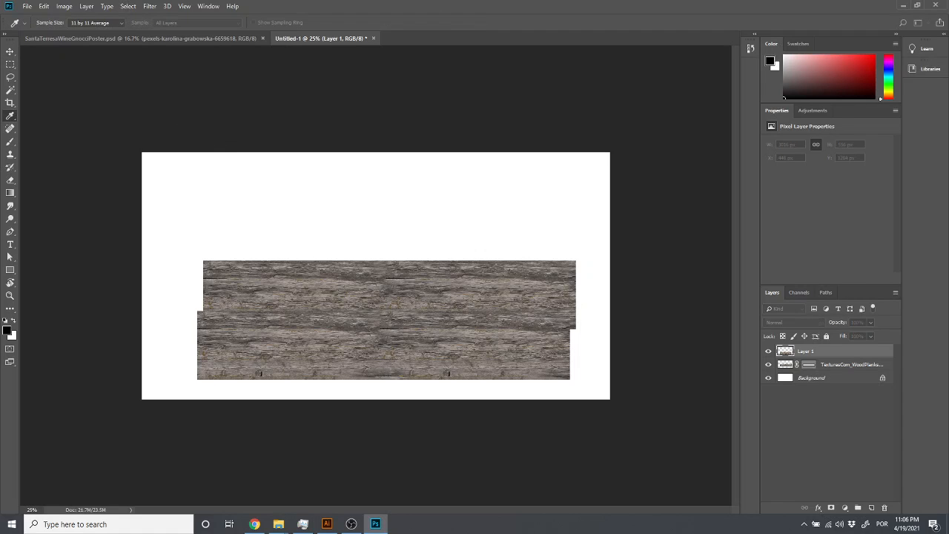
pyautogui.hotkey('ctrl', 'u')
pyautogui.moveTo(303, 47); pyautogui.dragTo(349, 109)
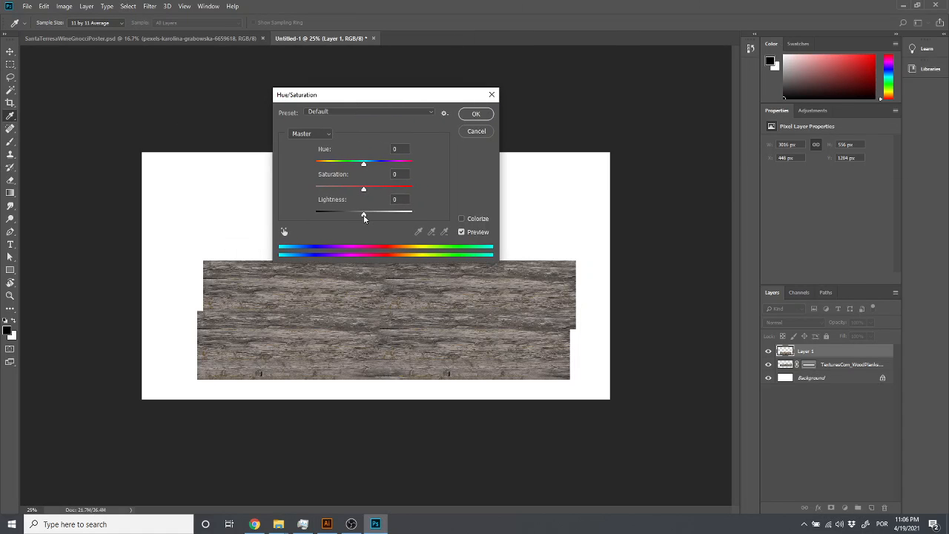
pyautogui.moveTo(363, 215); pyautogui.dragTo(245, 215)
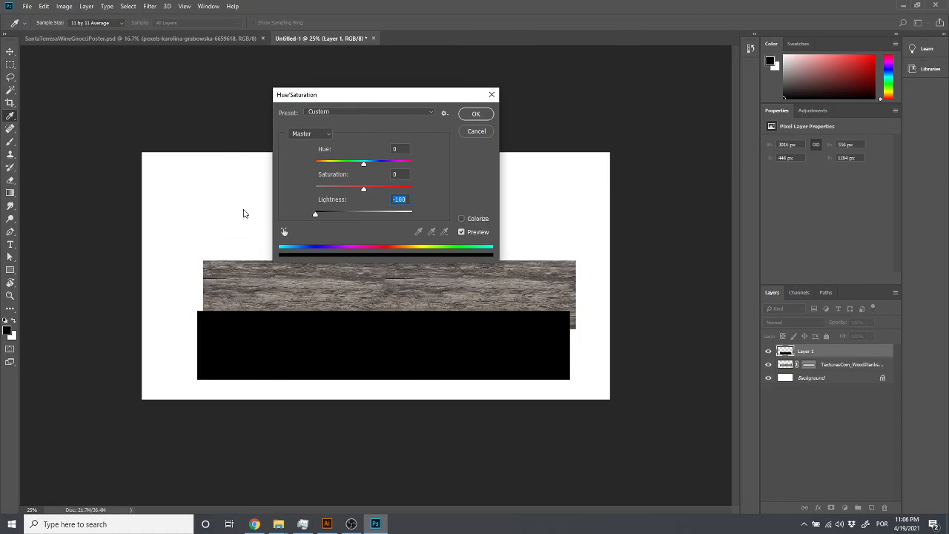
pyautogui.click(475, 115)
pyautogui.press('v')
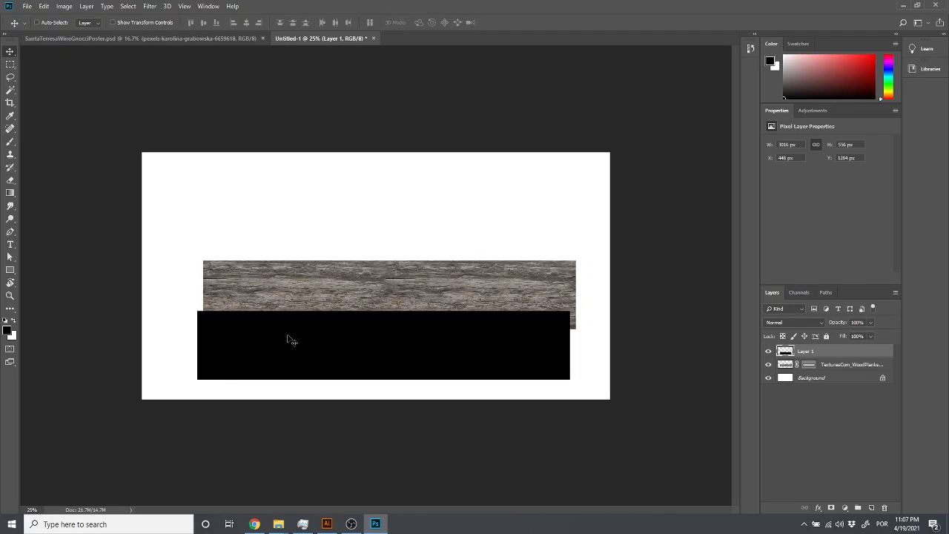
pyautogui.moveTo(467, 329); pyautogui.dragTo(479, 270)
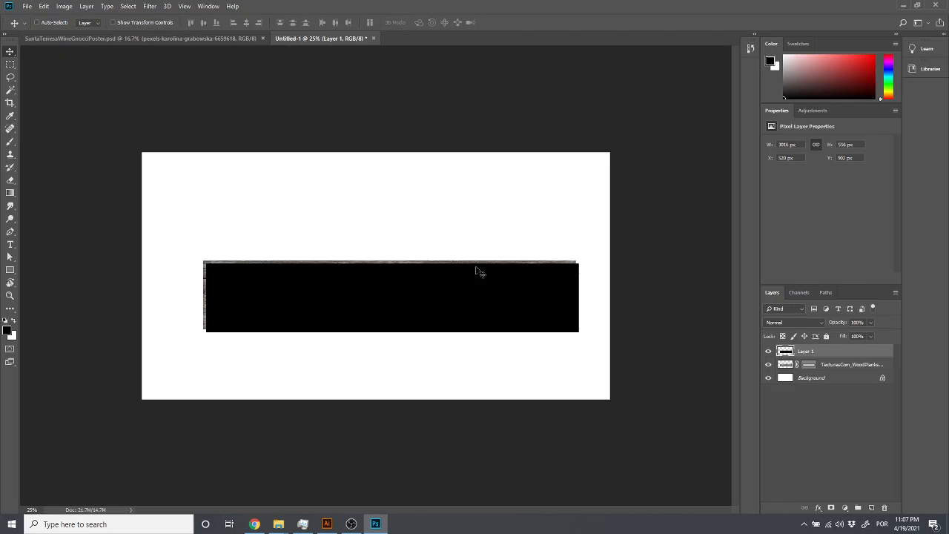
# Step: Apply a Gaussian Blur with a 52.4 px radius to the black layer and place it beneath the wood layer as a shadow
pyautogui.click(149, 7)
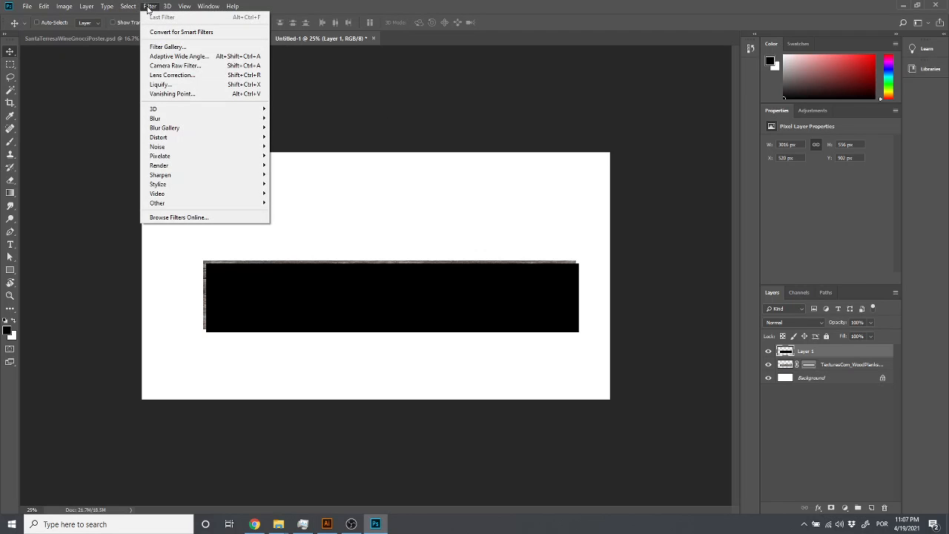
pyautogui.moveTo(178, 120)
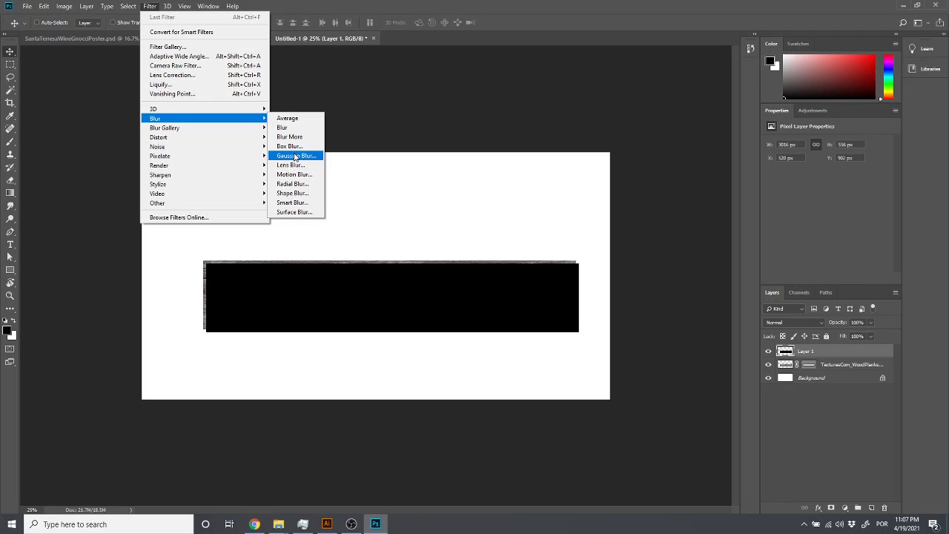
pyautogui.click(294, 156)
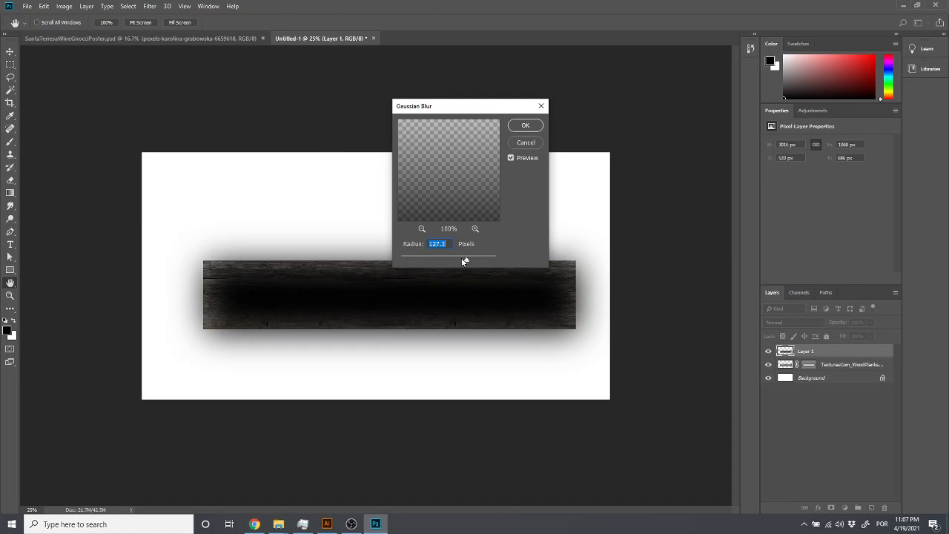
pyautogui.moveTo(462, 261); pyautogui.dragTo(451, 261)
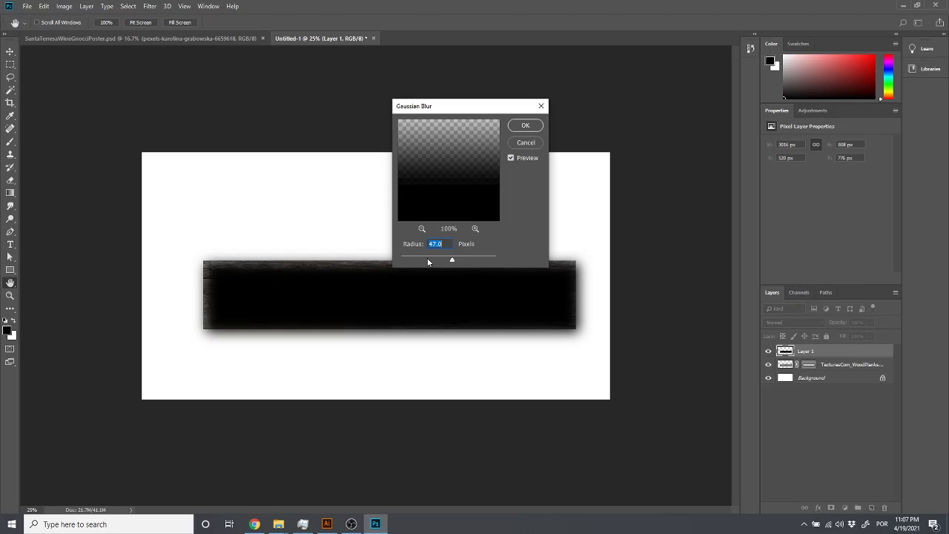
pyautogui.moveTo(428, 261); pyautogui.dragTo(463, 258)
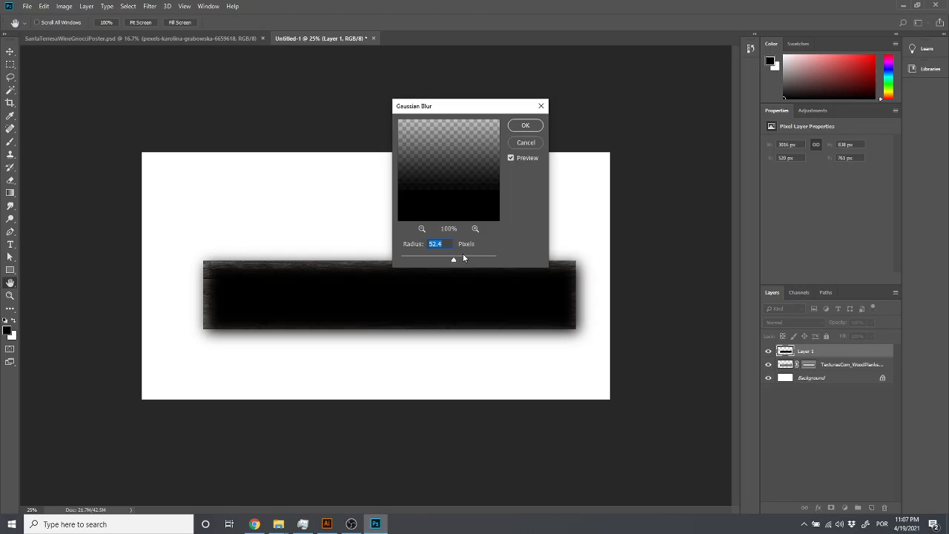
pyautogui.click(523, 125)
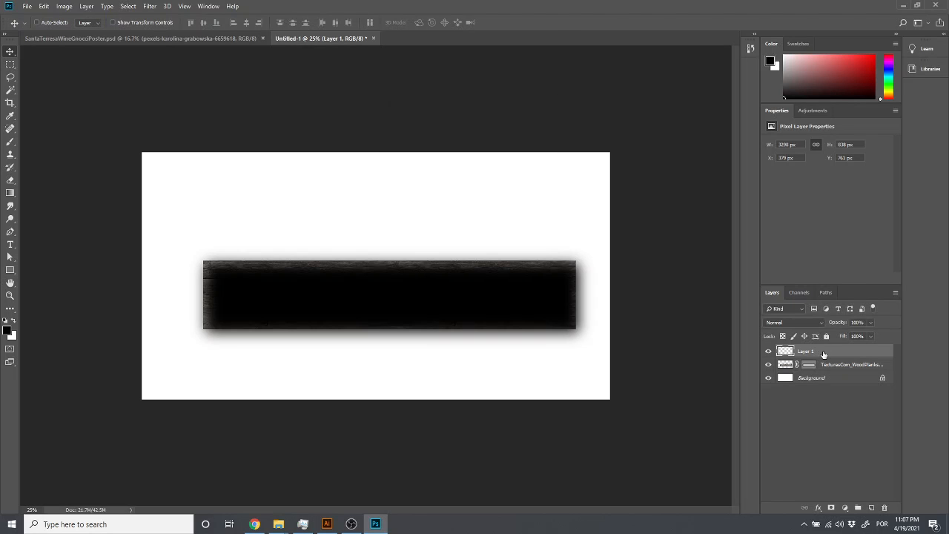
pyautogui.moveTo(819, 364); pyautogui.dragTo(820, 347)
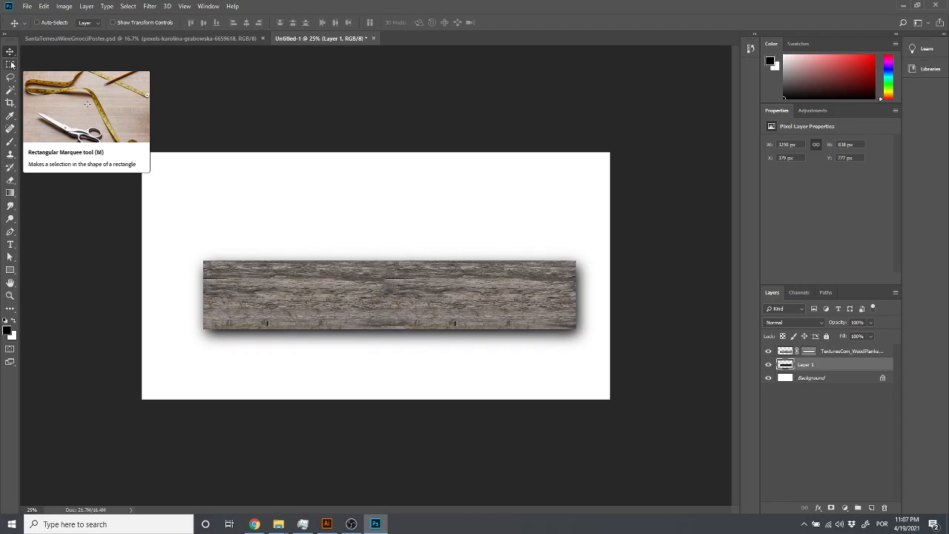
pyautogui.click(800, 440)
# Step: Try the wood layer's fill at 47% and restore it to 100%
pyautogui.click(849, 352)
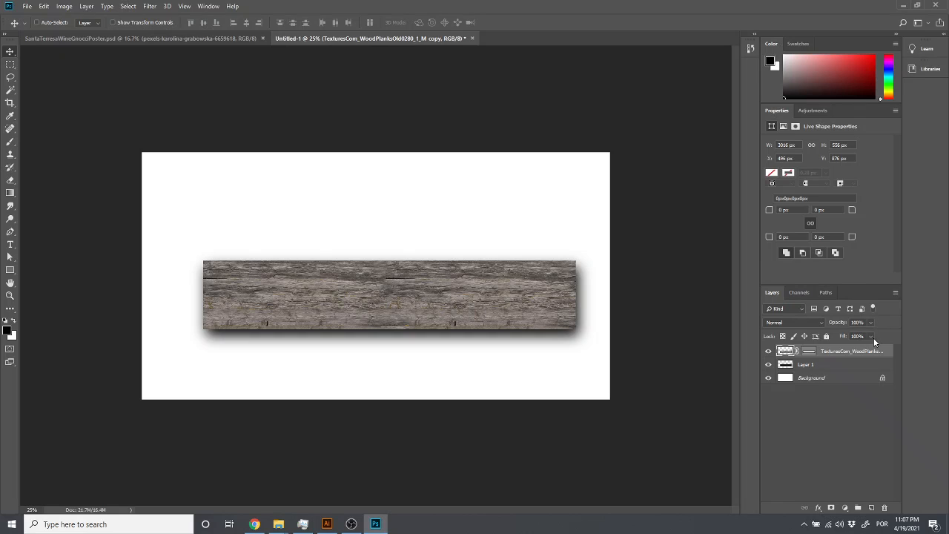
pyautogui.click(871, 338)
pyautogui.click(847, 349)
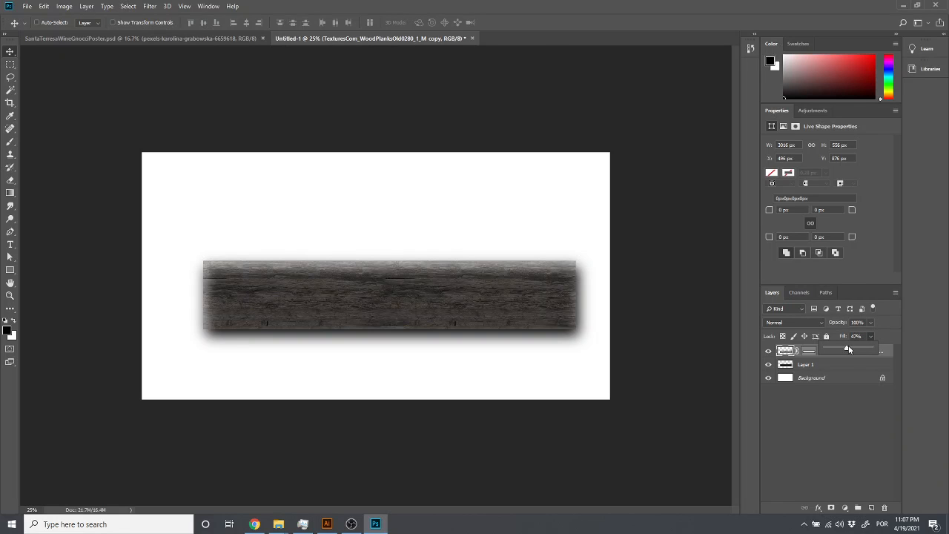
pyautogui.moveTo(858, 348); pyautogui.dragTo(881, 357)
pyautogui.click(840, 410)
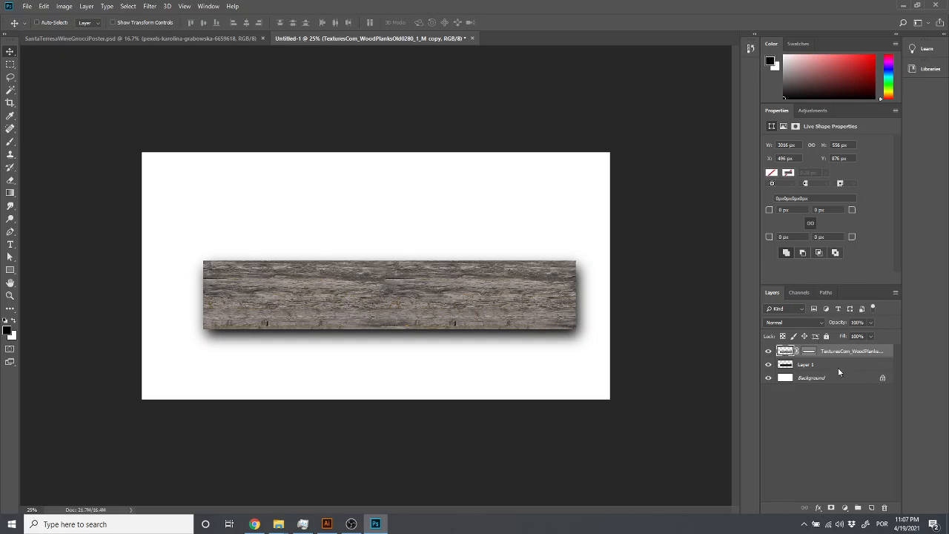
# Step: Soften the blurred black shadow layer by setting its fill to 43%
pyautogui.click(837, 365)
pyautogui.click(870, 337)
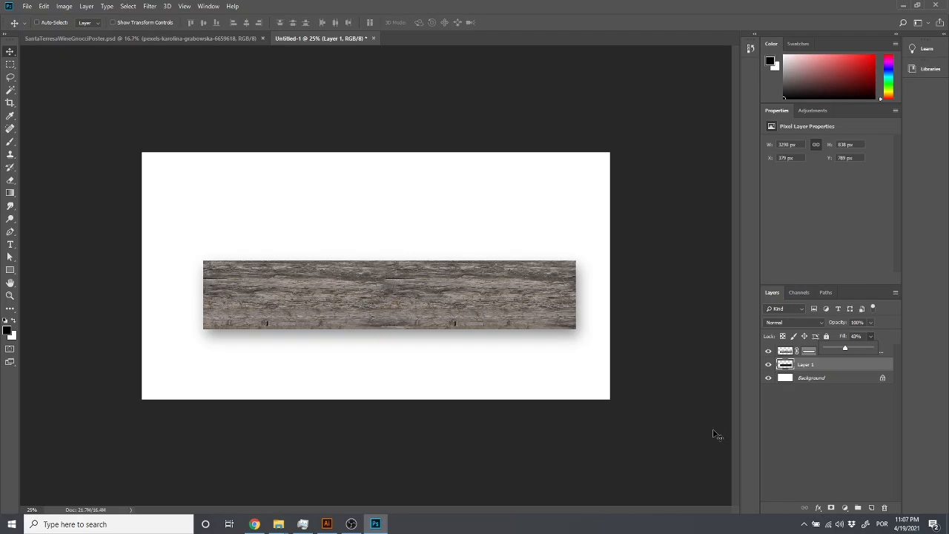
pyautogui.click(799, 430)
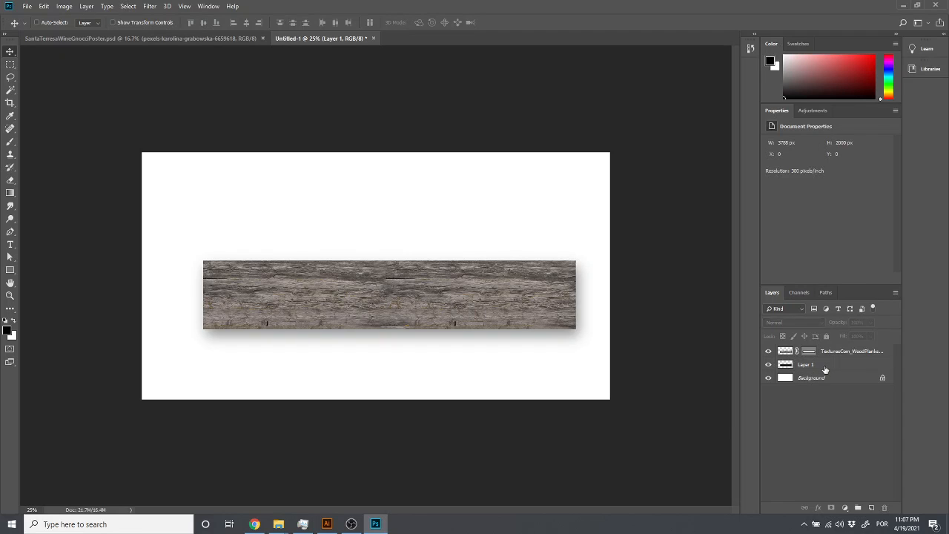
# Step: Delete the blurred shadow layer, Layer 1
pyautogui.click(827, 366)
pyautogui.press('Delete')
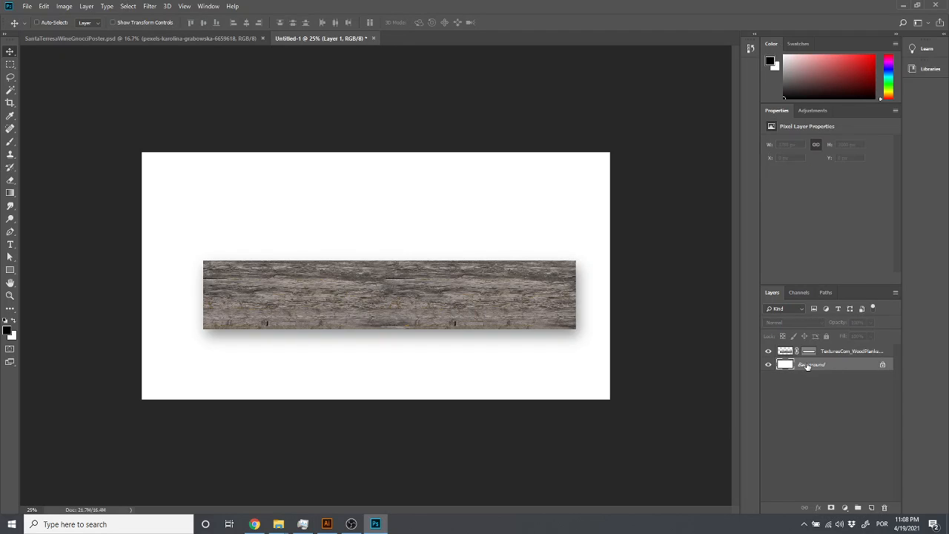
# Step: Try a Bevel & Emboss effect on the wood layer with the global light angle set to 42°
pyautogui.click(849, 354)
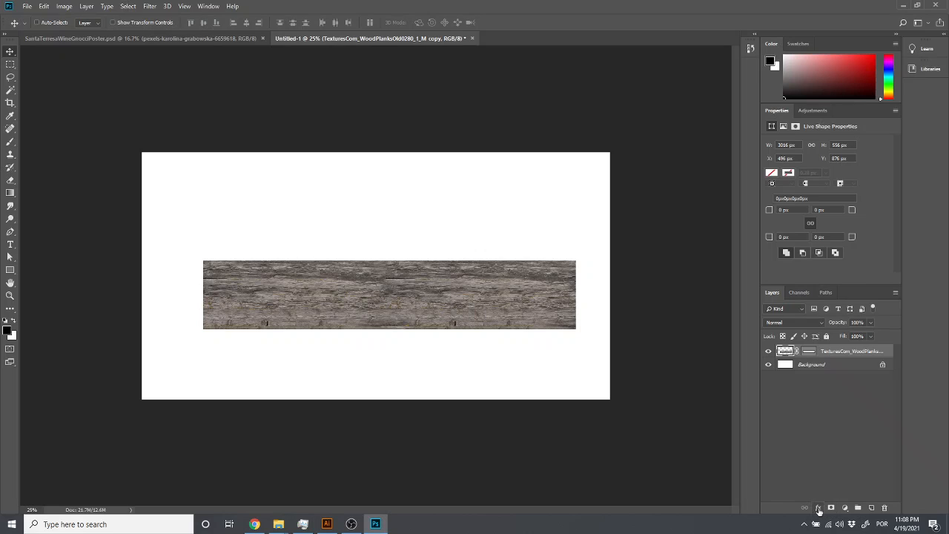
pyautogui.click(819, 509)
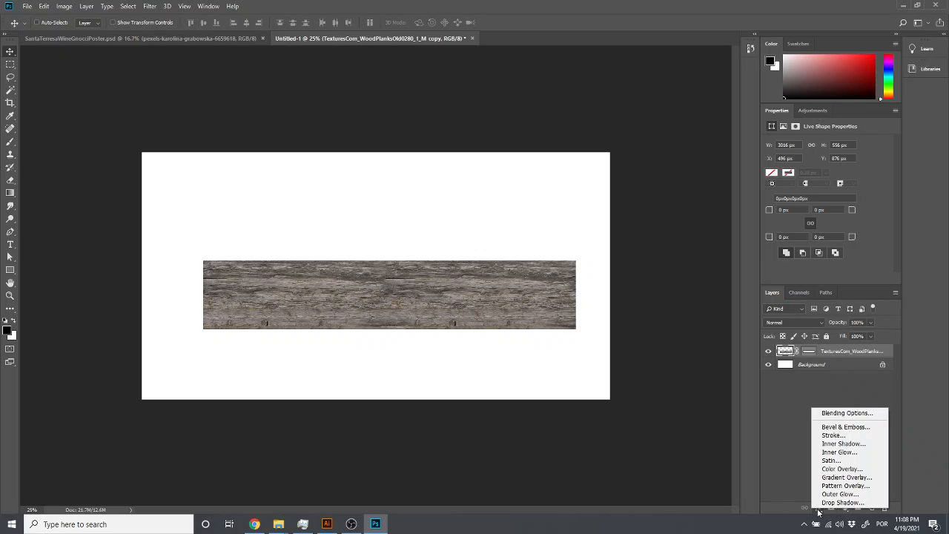
pyautogui.click(847, 428)
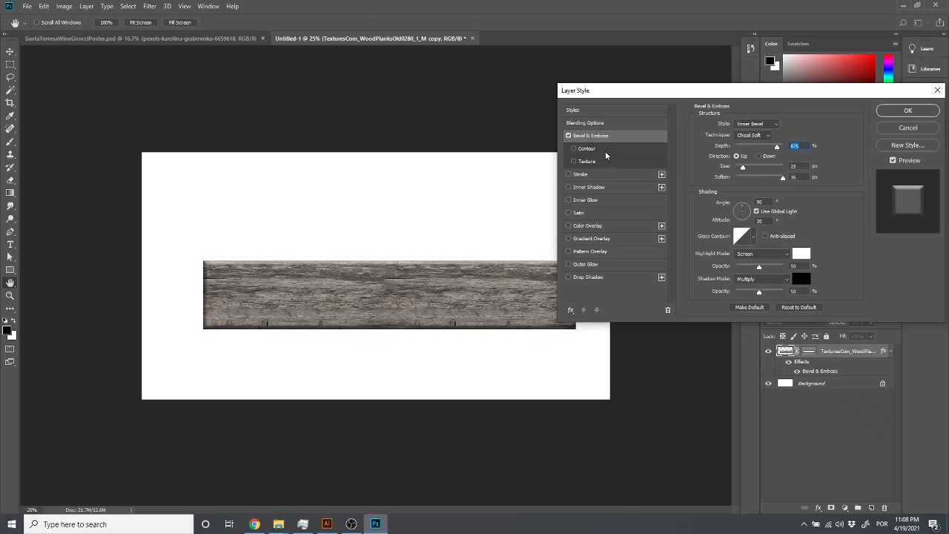
pyautogui.click(618, 135)
pyautogui.moveTo(739, 211); pyautogui.dragTo(747, 210)
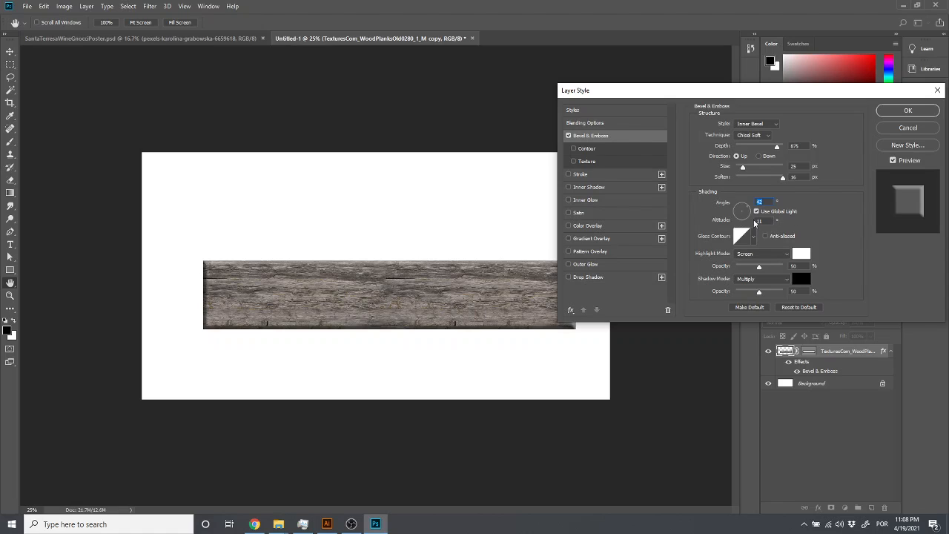
# Step: Try a drop shadow that uses the global light, shift the bevel's light toward the upper left at 37° altitude, and discard the layer effects
pyautogui.click(619, 277)
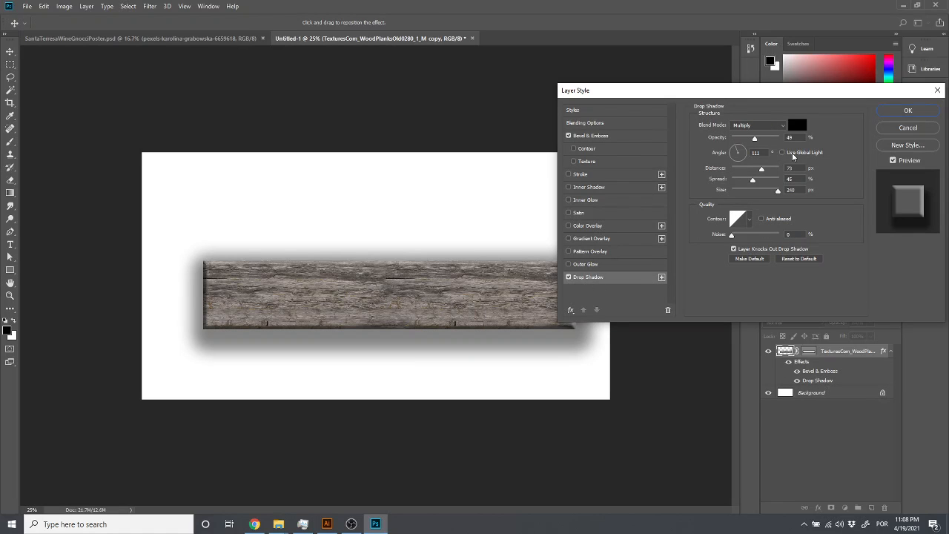
pyautogui.click(782, 152)
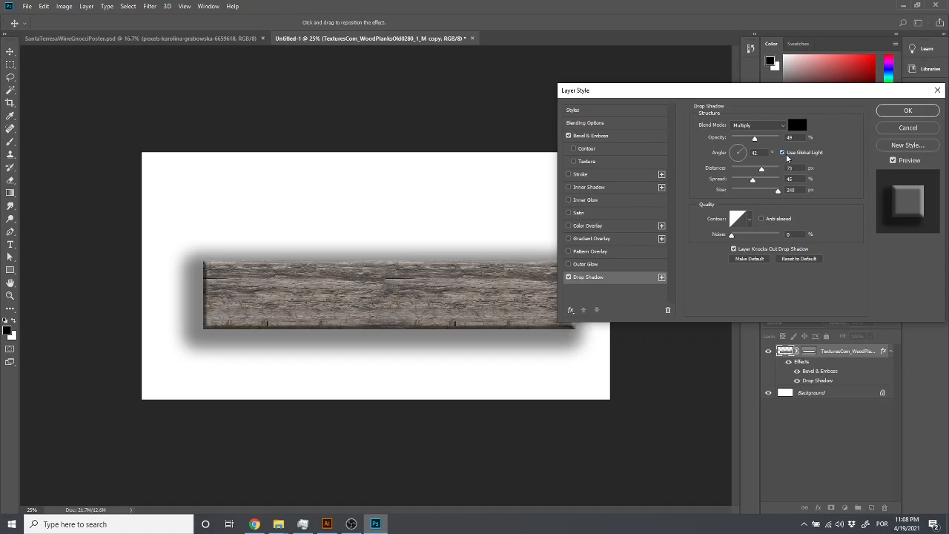
pyautogui.click(622, 138)
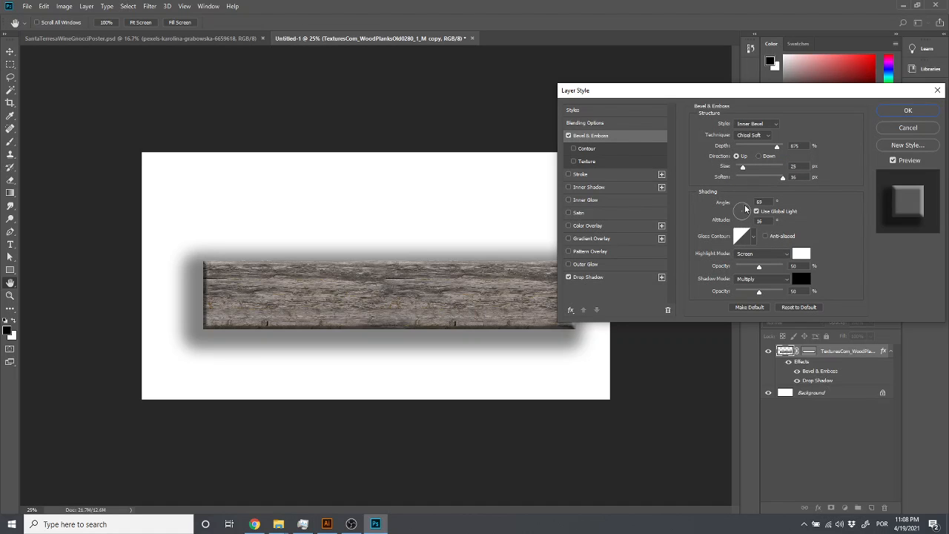
pyautogui.moveTo(746, 209); pyautogui.dragTo(738, 209)
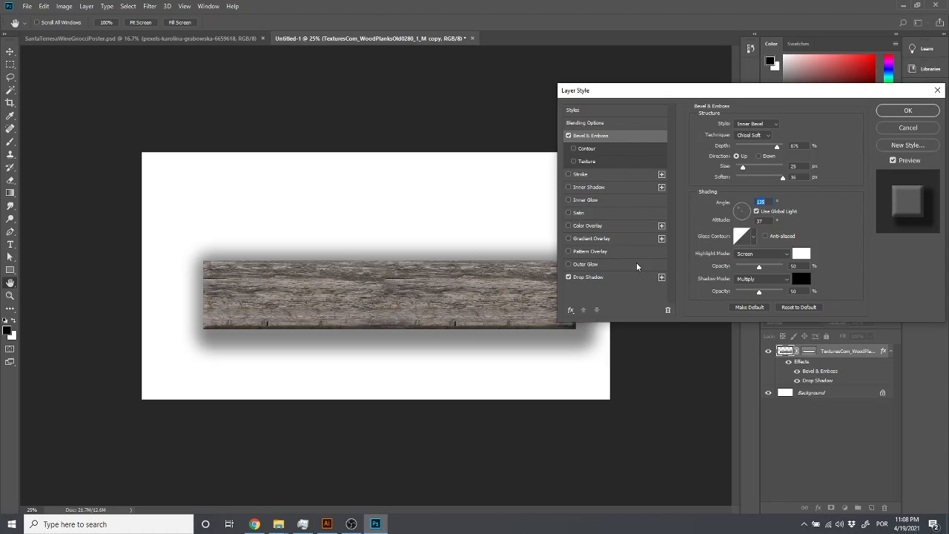
pyautogui.click(908, 128)
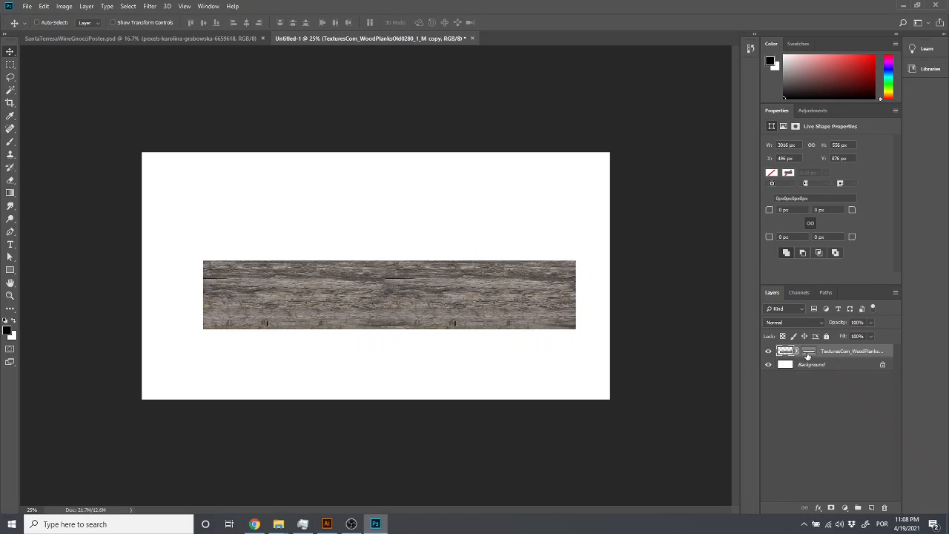
# Step: Delete the wood layer's vector mask and move the layer up and left, to about X 276 px, Y 487 px
pyautogui.moveTo(808, 356); pyautogui.dragTo(884, 507)
pyautogui.click(421, 195)
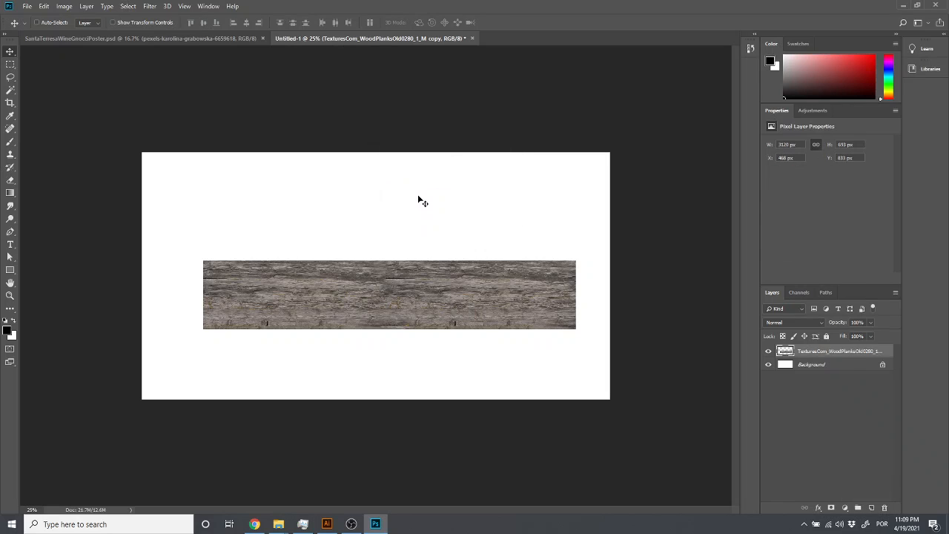
pyautogui.moveTo(531, 314); pyautogui.dragTo(507, 271)
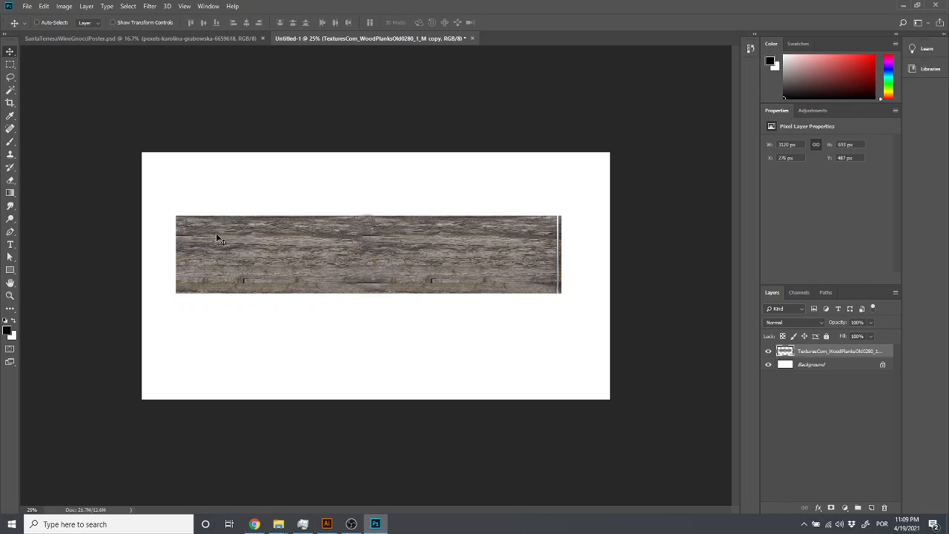
# Step: Enlarge the brush to 200 px and paint a rough black stroke across the left half of the wood plank
pyautogui.press('b')
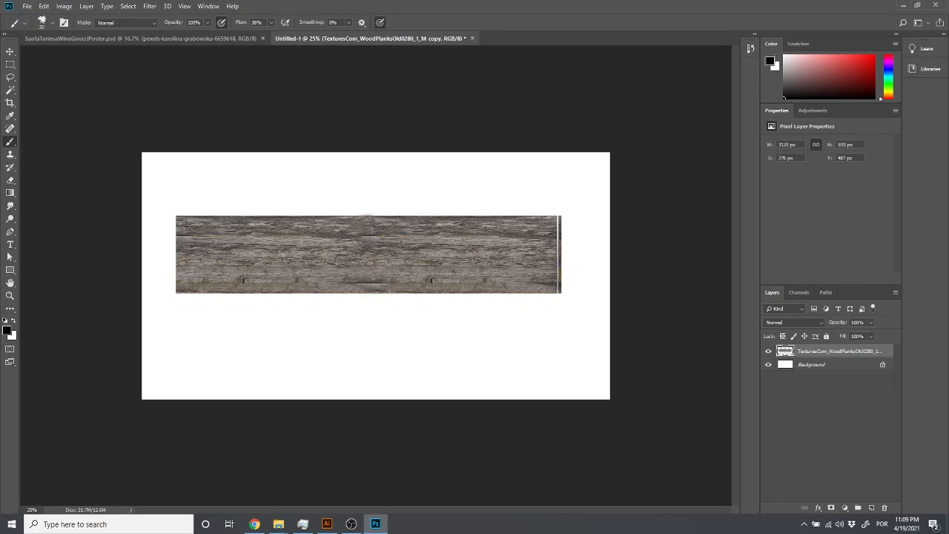
pyautogui.press(']')
pyautogui.press(']')
pyautogui.press(']')
pyautogui.press(']')
pyautogui.press(']')
pyautogui.press(']')
pyautogui.press(']')
pyautogui.press(']')
pyautogui.press(']')
pyautogui.press(']')
pyautogui.moveTo(197, 237)
pyautogui.mouseDown()
pyautogui.moveTo(264, 233)
pyautogui.moveTo(330, 246)
pyautogui.moveTo(234, 239)
pyautogui.moveTo(202, 248)
pyautogui.moveTo(271, 259)
pyautogui.moveTo(327, 244)
pyautogui.moveTo(280, 237)
pyautogui.mouseUp()
# Step: Switch to the Hard Round brush and paint broad black strokes over most of the wood plank
pyautogui.click(53, 26)
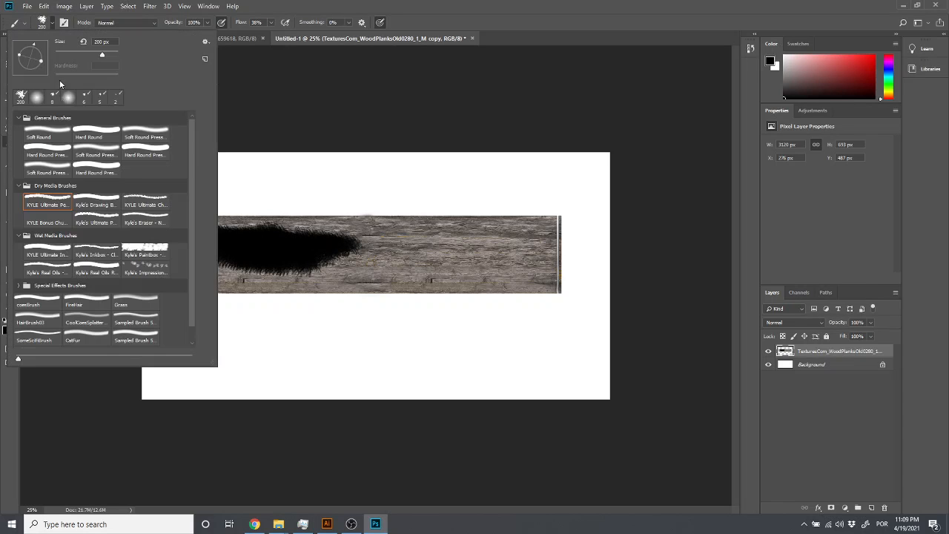
pyautogui.click(98, 132)
pyautogui.click(254, 226)
pyautogui.moveTo(238, 224)
pyautogui.mouseDown()
pyautogui.moveTo(347, 237)
pyautogui.moveTo(389, 250)
pyautogui.moveTo(380, 265)
pyautogui.moveTo(389, 266)
pyautogui.moveTo(334, 268)
pyautogui.moveTo(316, 258)
pyautogui.moveTo(405, 269)
pyautogui.moveTo(429, 256)
pyautogui.moveTo(430, 240)
pyautogui.moveTo(399, 235)
pyautogui.moveTo(396, 249)
pyautogui.moveTo(388, 245)
pyautogui.moveTo(408, 259)
pyautogui.moveTo(389, 254)
pyautogui.moveTo(402, 253)
pyautogui.moveTo(376, 272)
pyautogui.moveTo(288, 257)
pyautogui.moveTo(260, 272)
pyautogui.moveTo(277, 284)
pyautogui.moveTo(195, 273)
pyautogui.moveTo(206, 256)
pyautogui.moveTo(185, 239)
pyautogui.mouseUp()
# Step: Try the Smudge tool at 90% strength on the left end of the painted plank and undo it
pyautogui.click(10, 207)
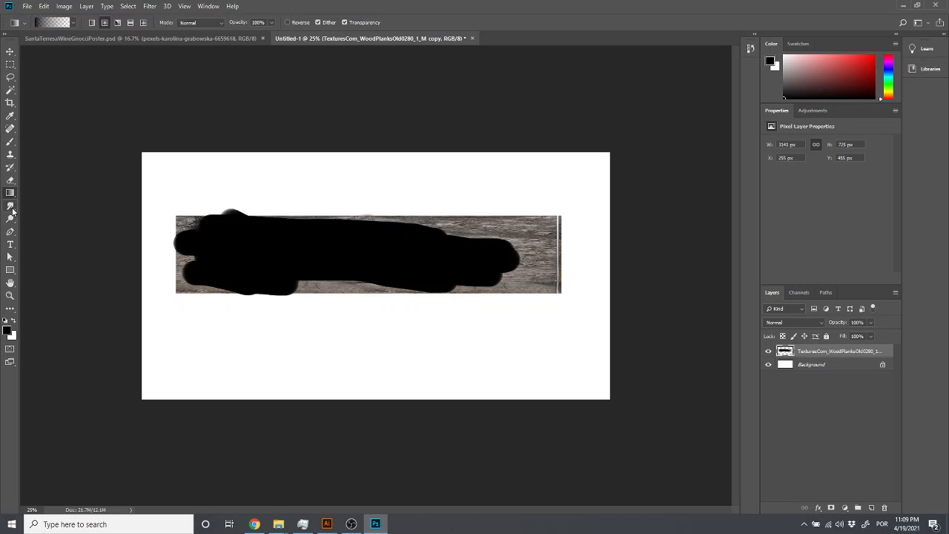
pyautogui.moveTo(152, 244)
pyautogui.mouseDown()
pyautogui.moveTo(215, 250)
pyautogui.moveTo(158, 252)
pyautogui.mouseUp()
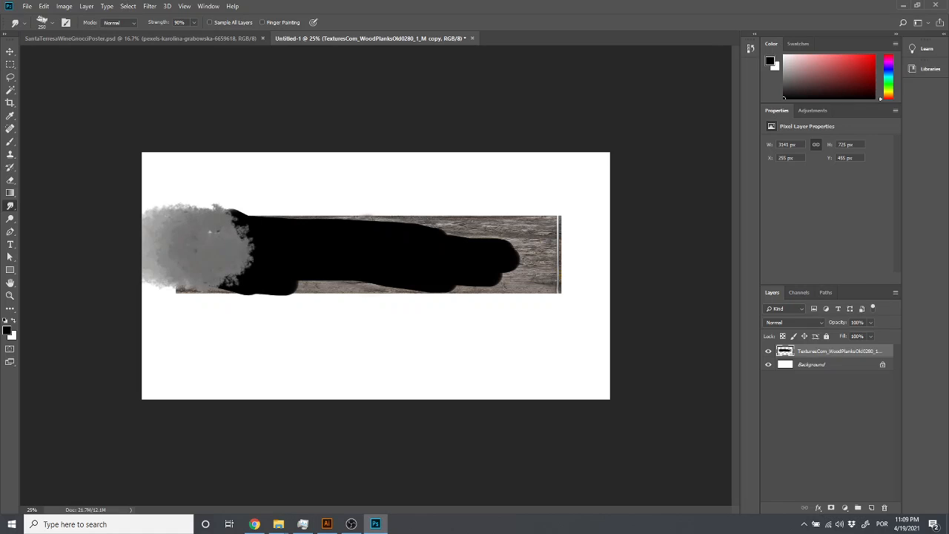
pyautogui.hotkey('ctrl', 'z')
# Step: Try moving the painted plank slightly down and left, and undo the move and the black painting
pyautogui.click(10, 51)
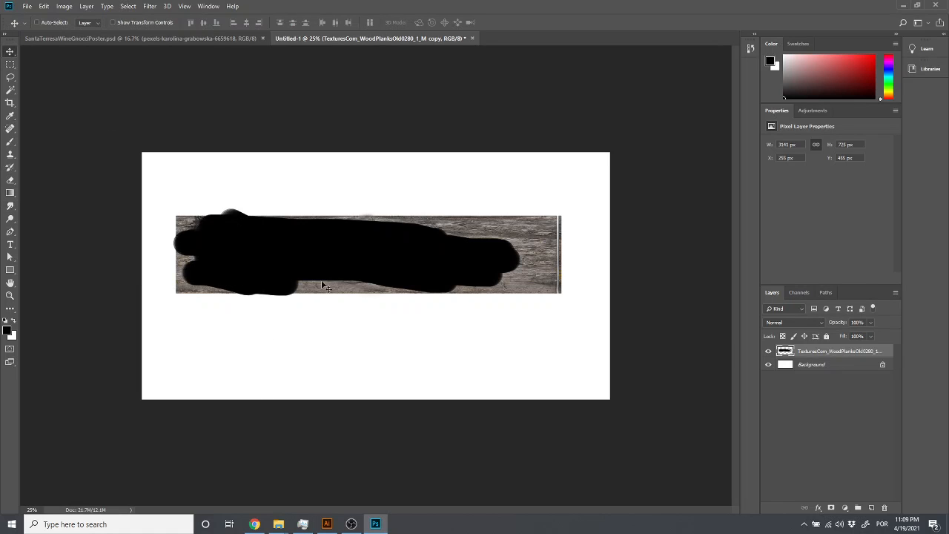
pyautogui.moveTo(270, 264)
pyautogui.mouseDown()
pyautogui.moveTo(319, 263)
pyautogui.moveTo(257, 270)
pyautogui.mouseUp()
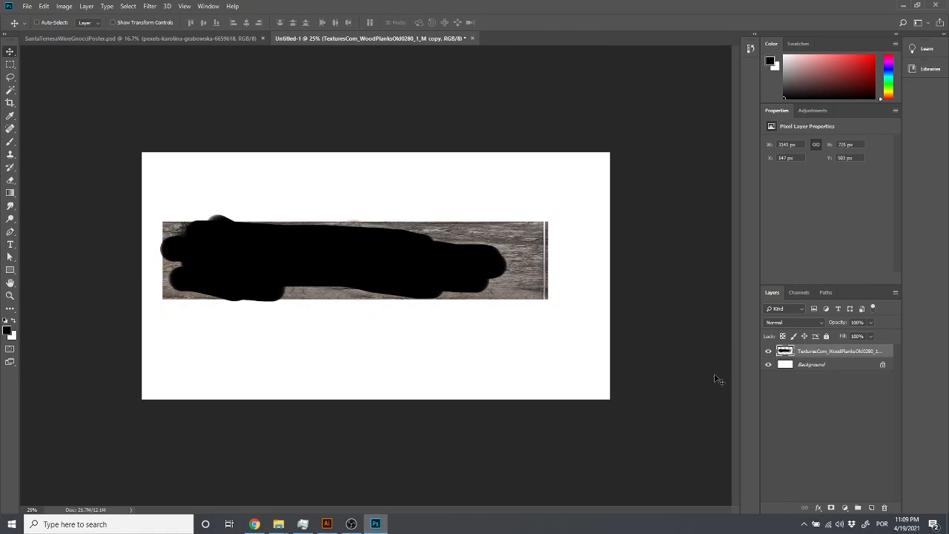
pyautogui.hotkey('ctrl', 'z')
pyautogui.hotkey('ctrl', 'z')
pyautogui.hotkey('ctrl', 'z')
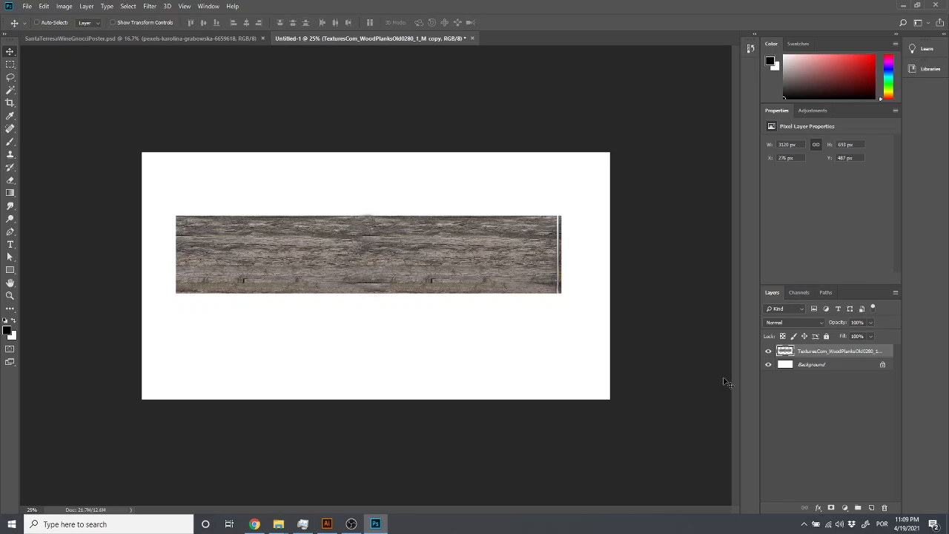
# Step: Add a new layer and paint a black shape about 2785 × 444 px on it over the plank
pyautogui.click(872, 508)
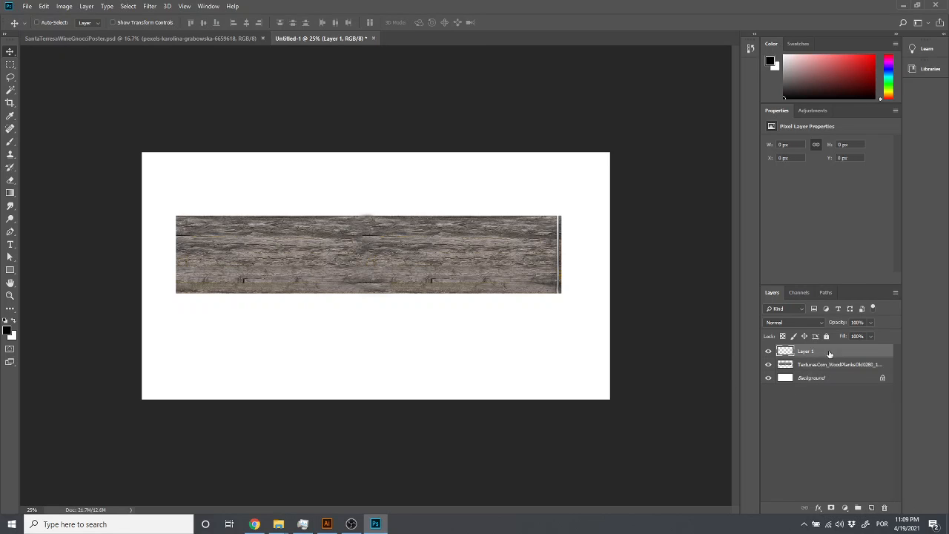
pyautogui.press('b')
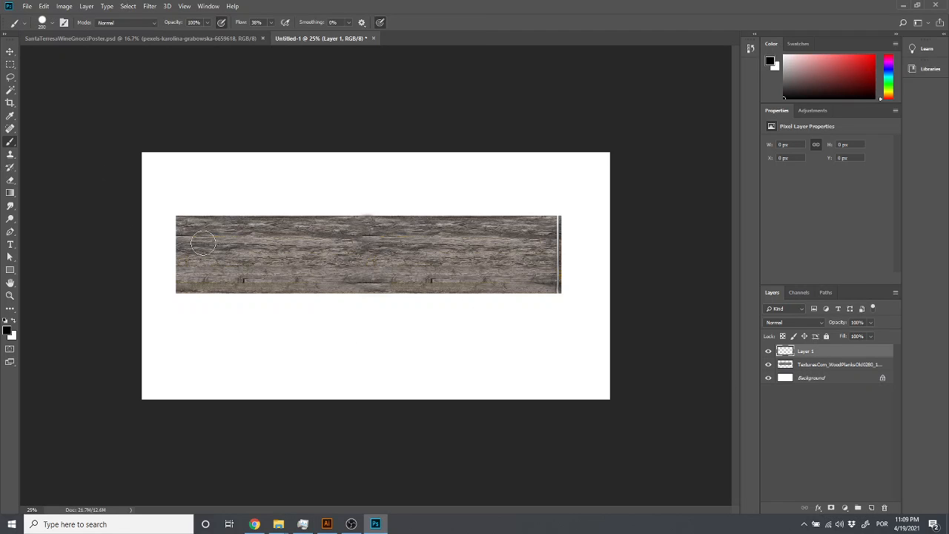
pyautogui.moveTo(198, 243)
pyautogui.mouseDown()
pyautogui.moveTo(456, 252)
pyautogui.moveTo(307, 240)
pyautogui.moveTo(412, 249)
pyautogui.moveTo(241, 262)
pyautogui.moveTo(378, 268)
pyautogui.moveTo(241, 258)
pyautogui.moveTo(466, 267)
pyautogui.moveTo(405, 256)
pyautogui.moveTo(444, 245)
pyautogui.moveTo(505, 254)
pyautogui.moveTo(439, 265)
pyautogui.moveTo(512, 250)
pyautogui.mouseUp()
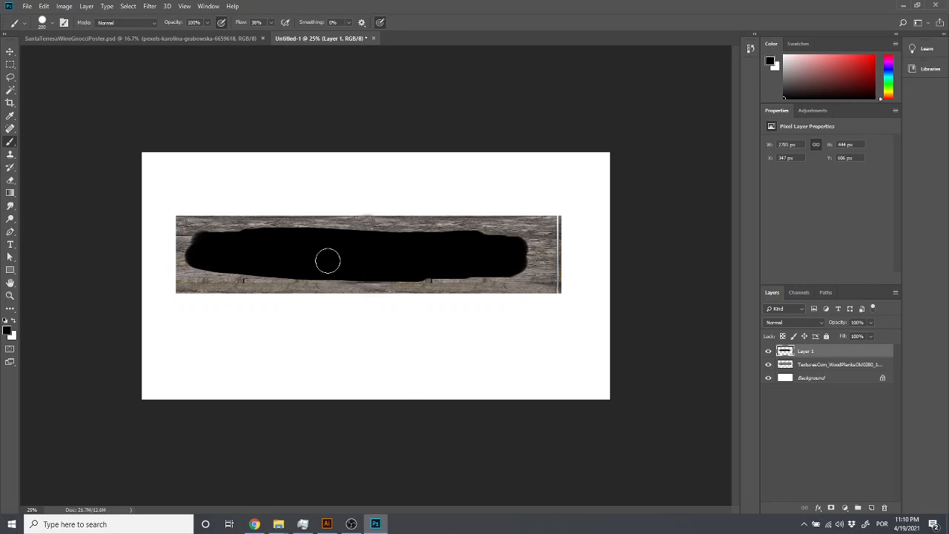
pyautogui.moveTo(204, 275)
pyautogui.mouseDown()
pyautogui.moveTo(238, 263)
pyautogui.moveTo(277, 272)
pyautogui.mouseUp()
# Step: Try clipping the painted Layer 1 to the wood layer, and undo the clipping mask
pyautogui.rightClick(838, 352)
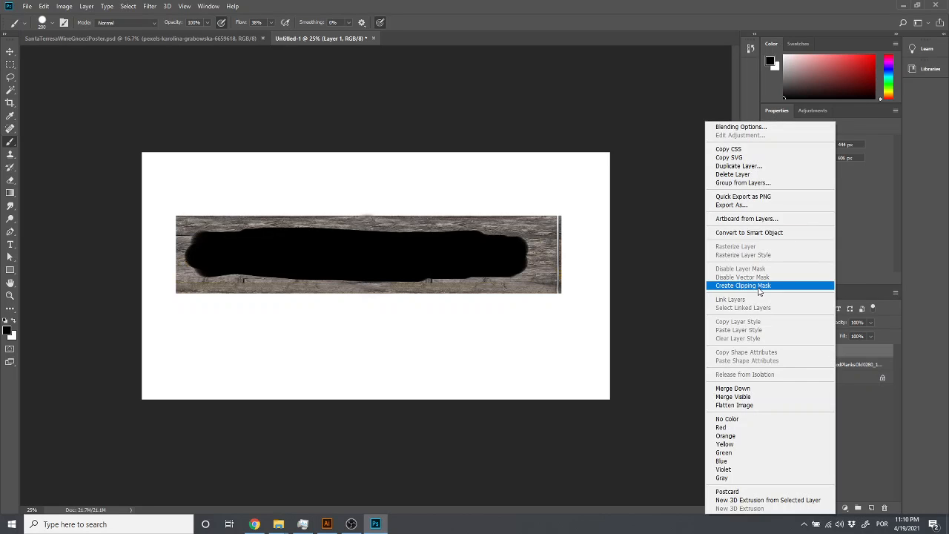
pyautogui.click(760, 289)
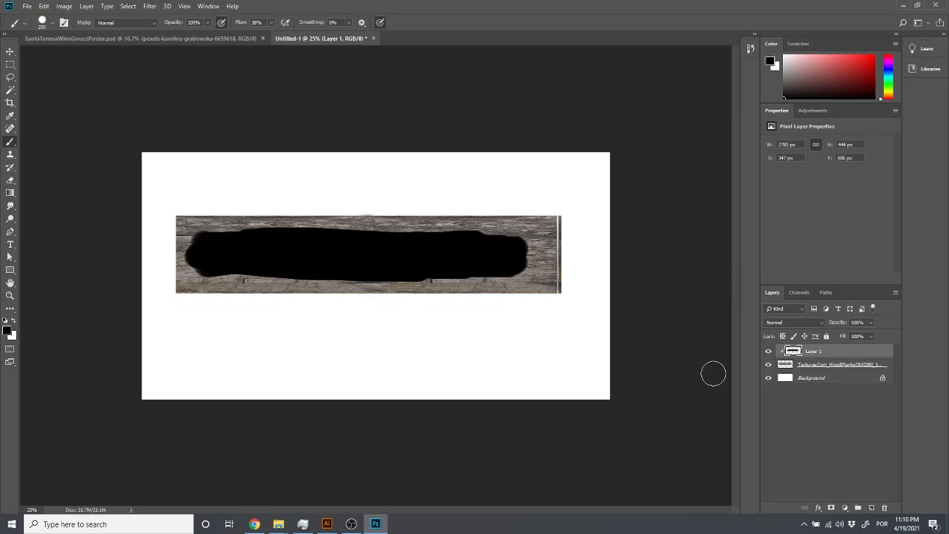
pyautogui.click(9, 53)
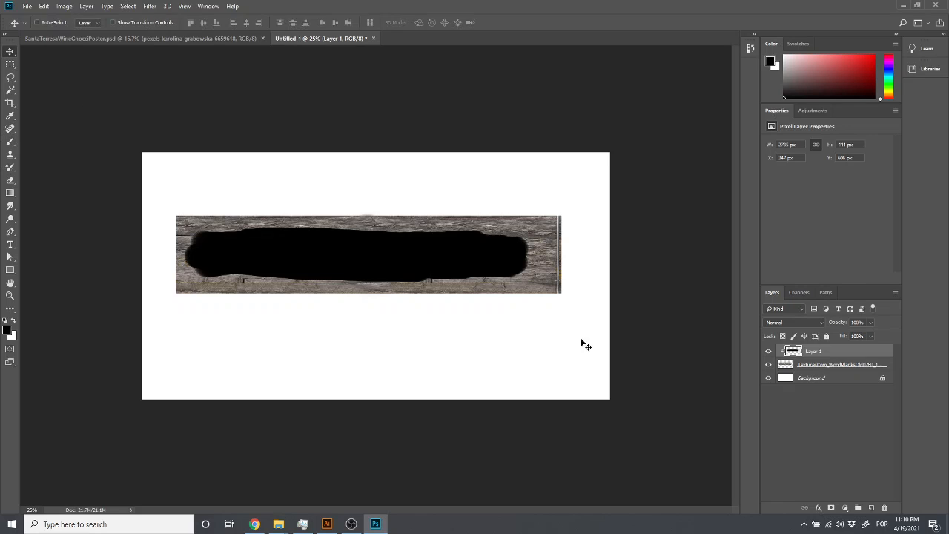
pyautogui.hotkey('ctrl', 'z')
# Step: Place the wood texture layer above Layer 1 and clip it to the painted shape
pyautogui.moveTo(823, 371); pyautogui.dragTo(823, 359)
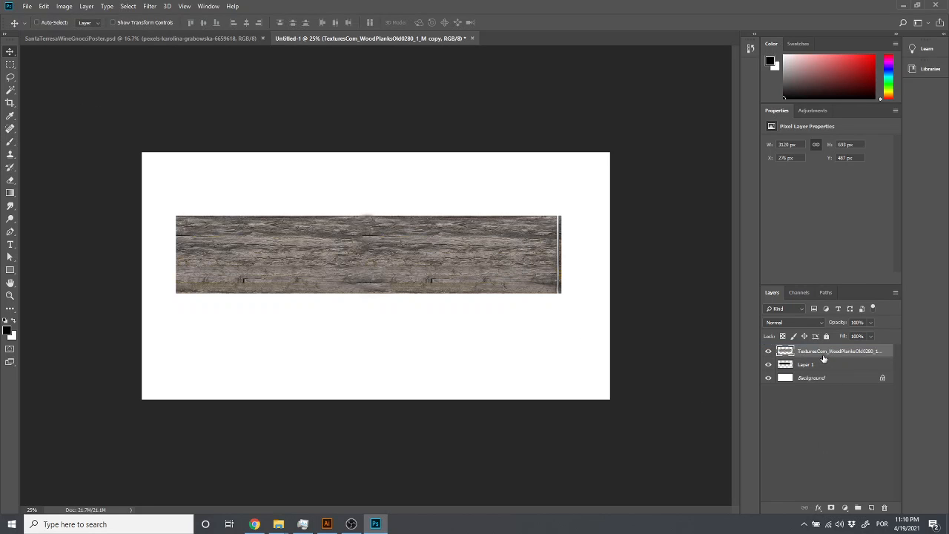
pyautogui.rightClick(823, 357)
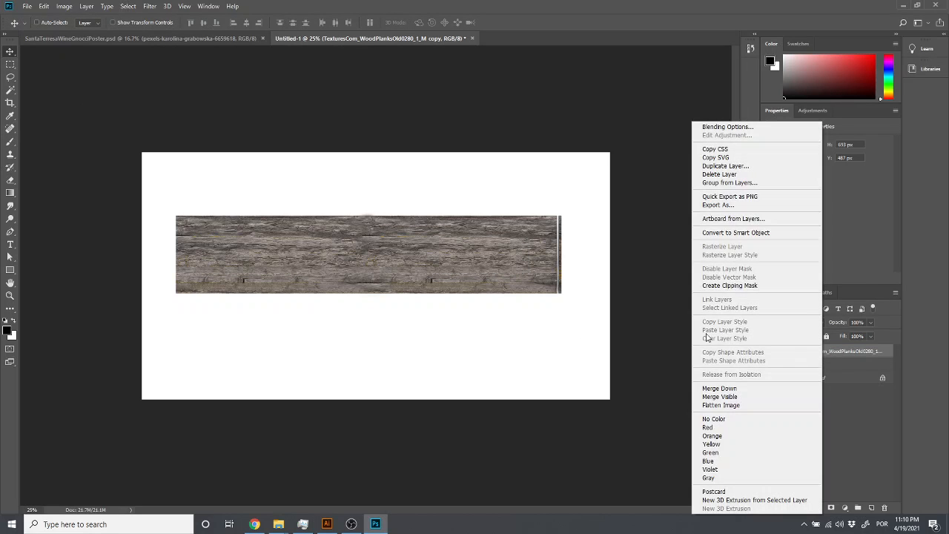
pyautogui.click(725, 286)
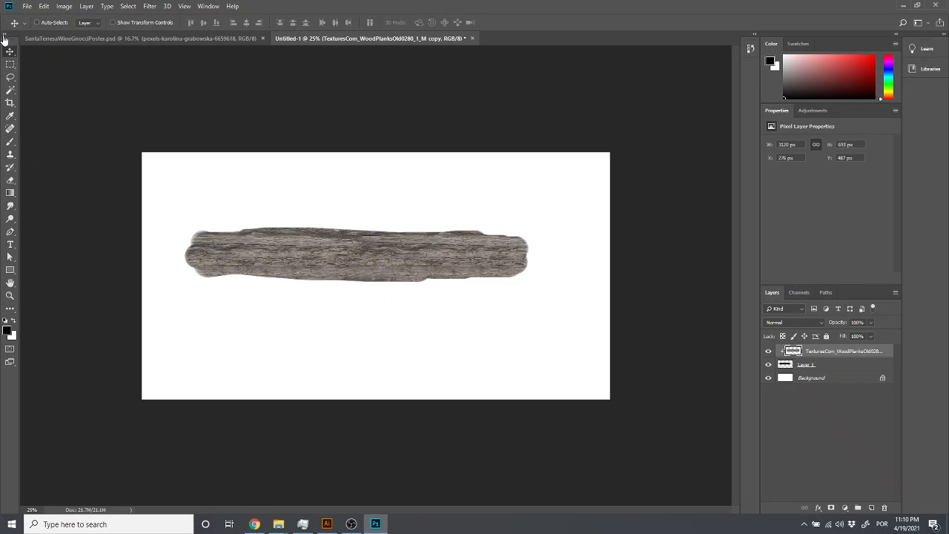
# Step: Try Bevel & Emboss and Drop Shadow effects on the clipped wood texture layer
pyautogui.click(819, 508)
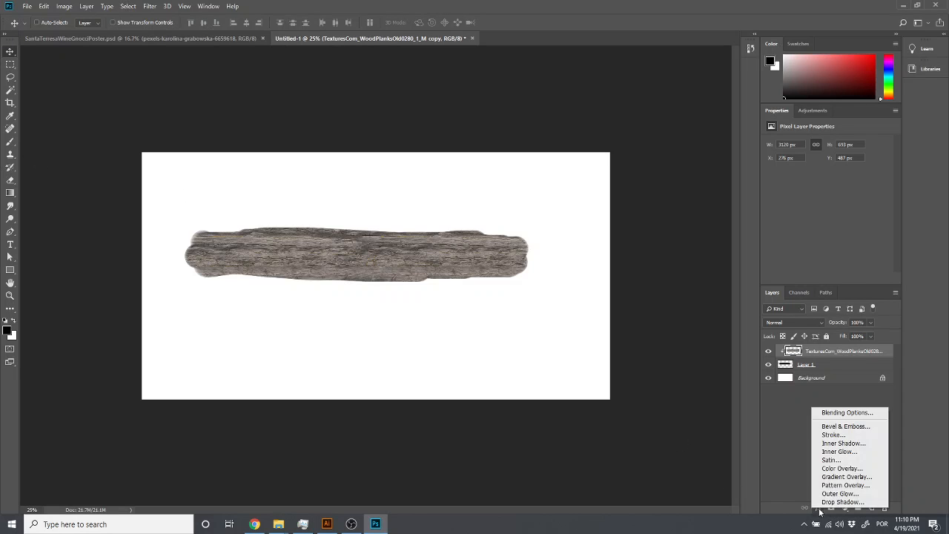
pyautogui.click(840, 426)
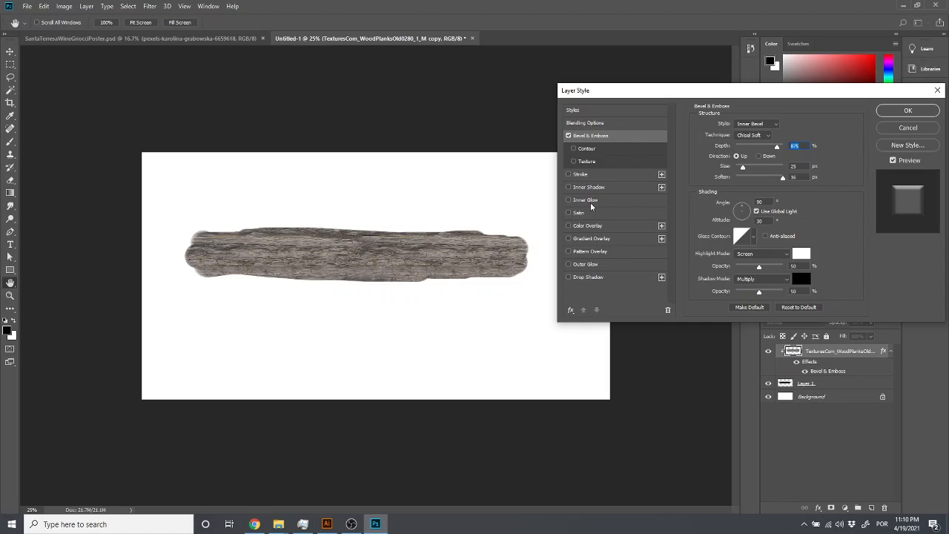
pyautogui.click(581, 277)
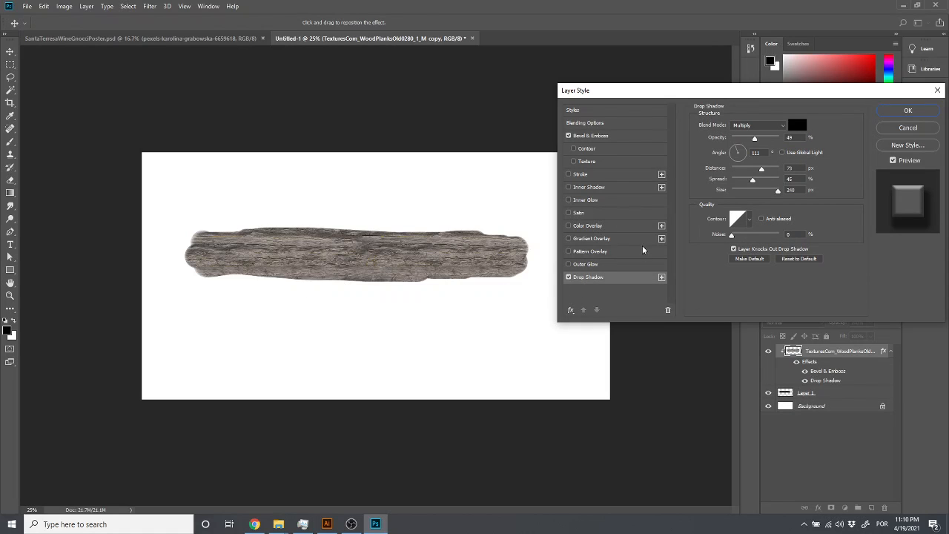
pyautogui.click(606, 137)
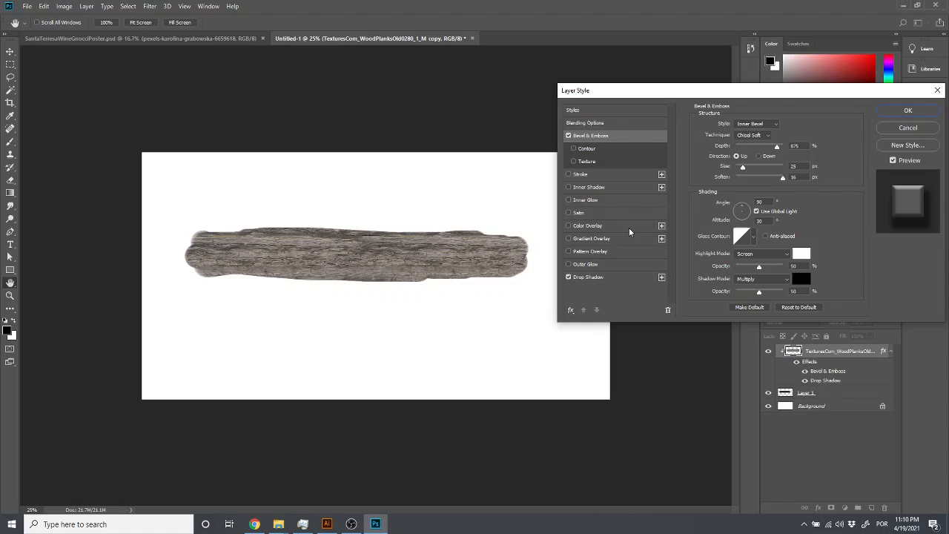
pyautogui.click(622, 277)
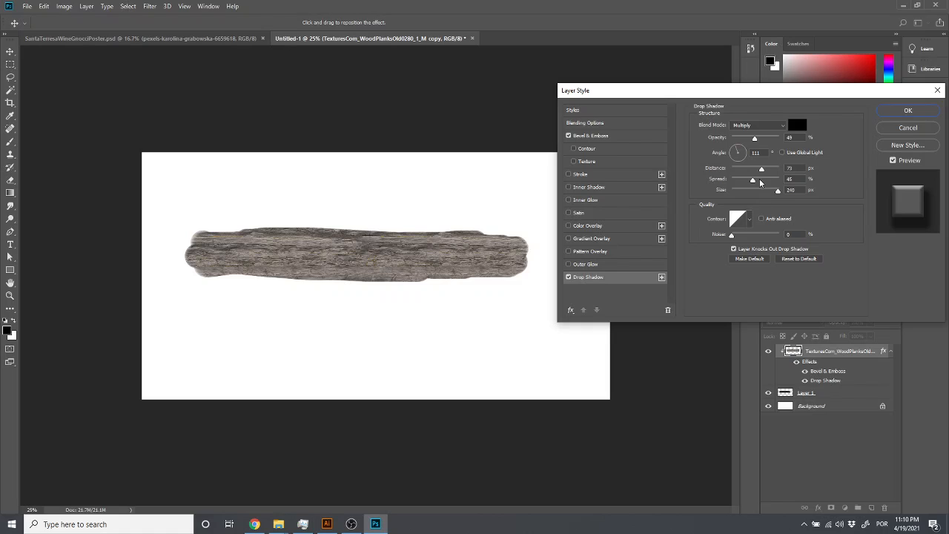
# Step: Reduce the drop shadow's size and set its distance to 29 px, review the bevel settings, and discard the wood layer's effects
pyautogui.moveTo(751, 190); pyautogui.dragTo(760, 192)
pyautogui.moveTo(758, 191); pyautogui.dragTo(746, 170)
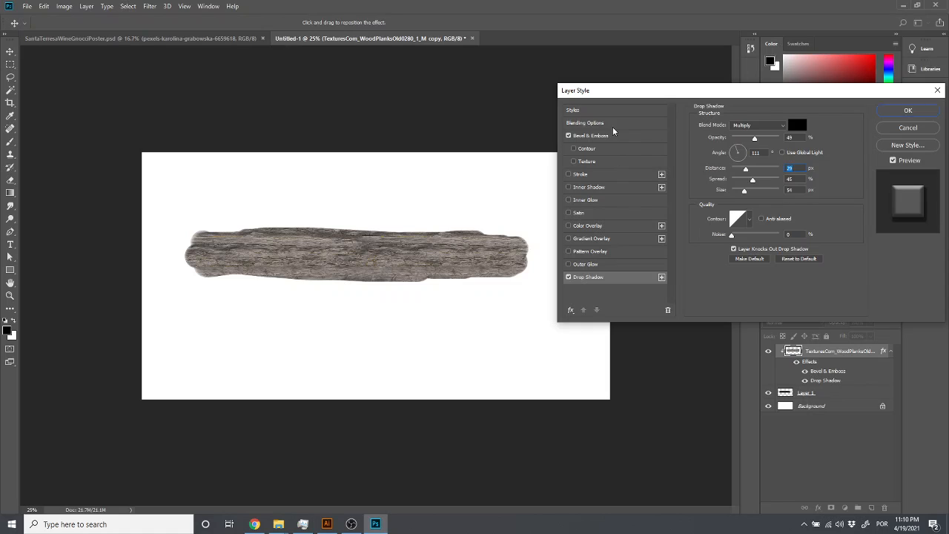
pyautogui.click(612, 126)
pyautogui.click(615, 135)
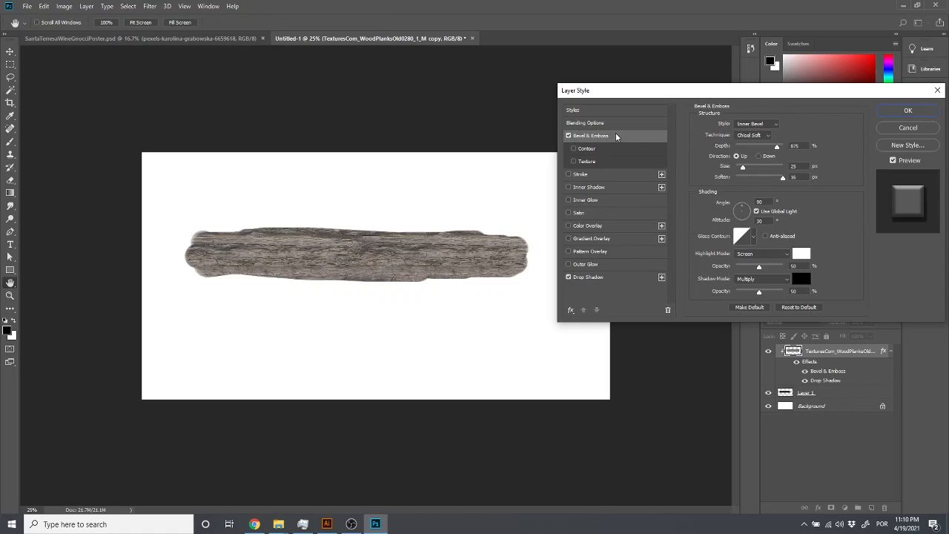
pyautogui.click(902, 131)
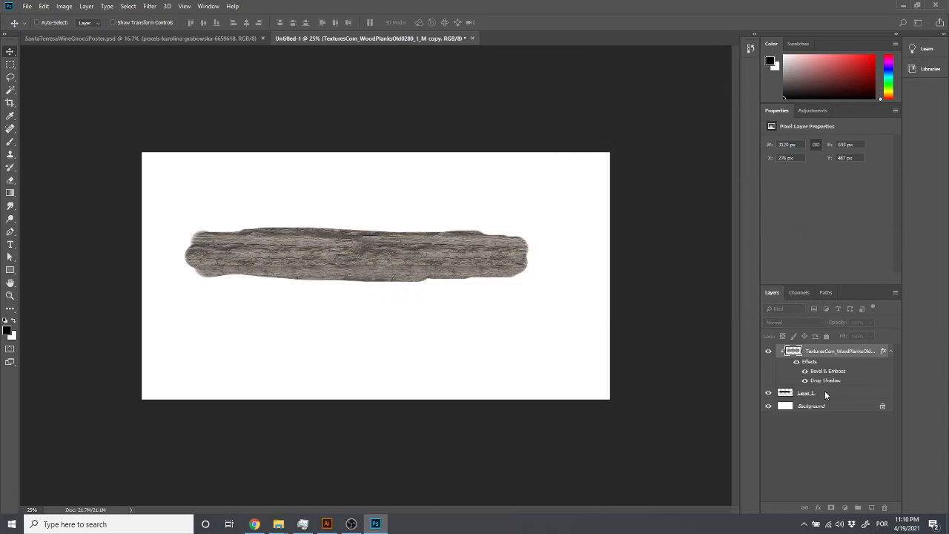
# Step: Try Bevel & Emboss and Drop Shadow effects on the painted base layer, Layer 1
pyautogui.click(825, 399)
pyautogui.click(804, 364)
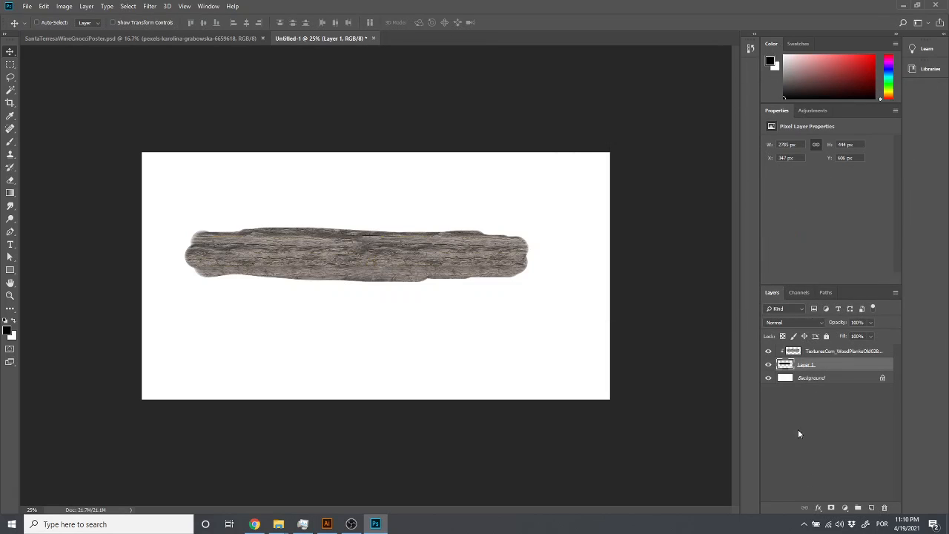
pyautogui.click(819, 508)
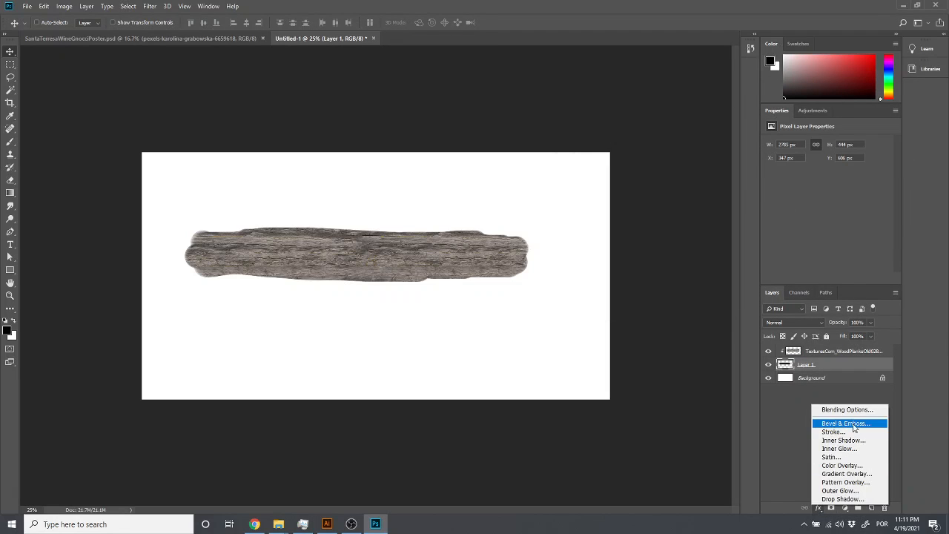
pyautogui.click(852, 425)
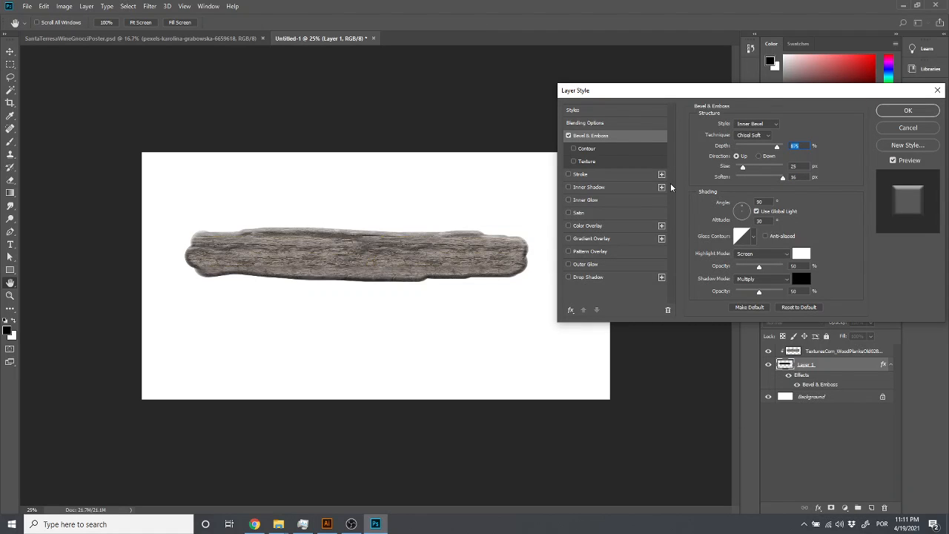
pyautogui.click(577, 277)
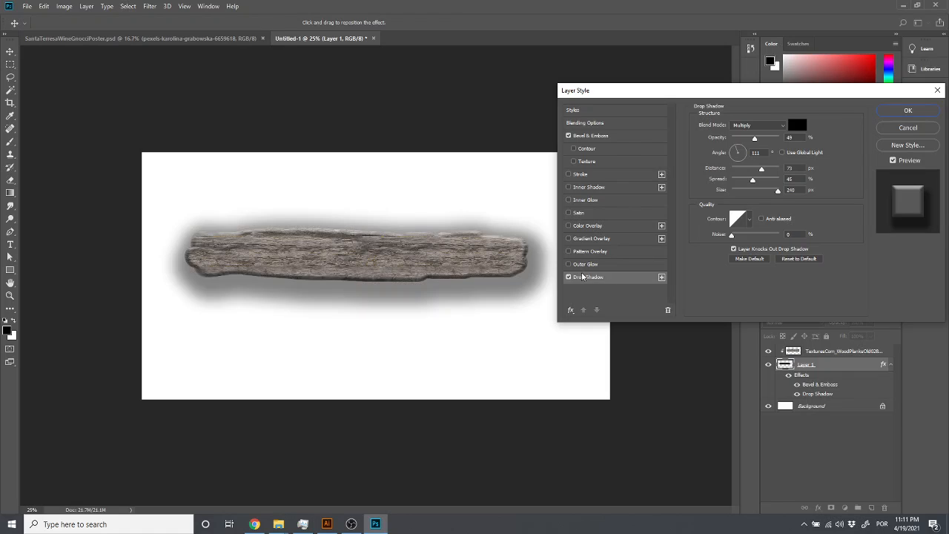
# Step: Try a tighter drop shadow on Layer 1 with distance 0 px, spread 30% and size 46 px, and discard the effects
pyautogui.click(745, 168)
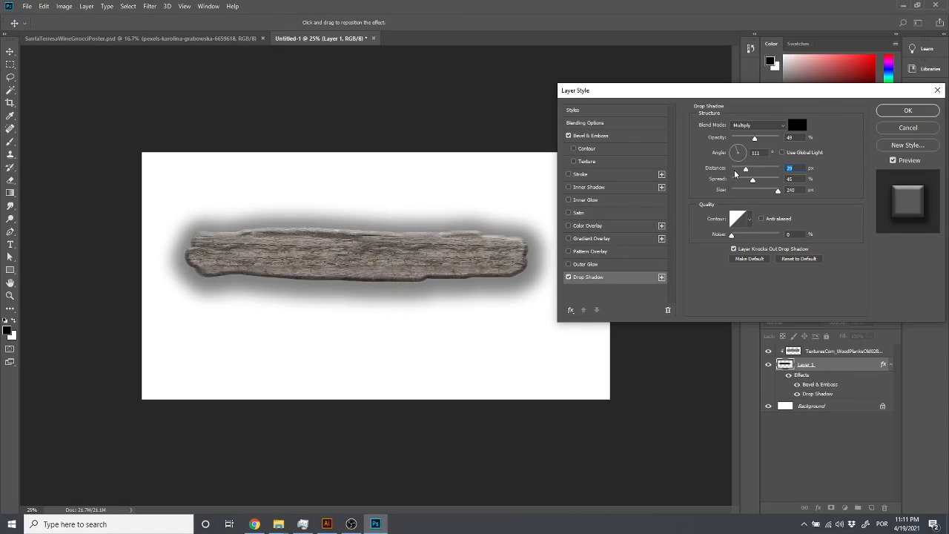
pyautogui.click(743, 191)
pyautogui.click(745, 180)
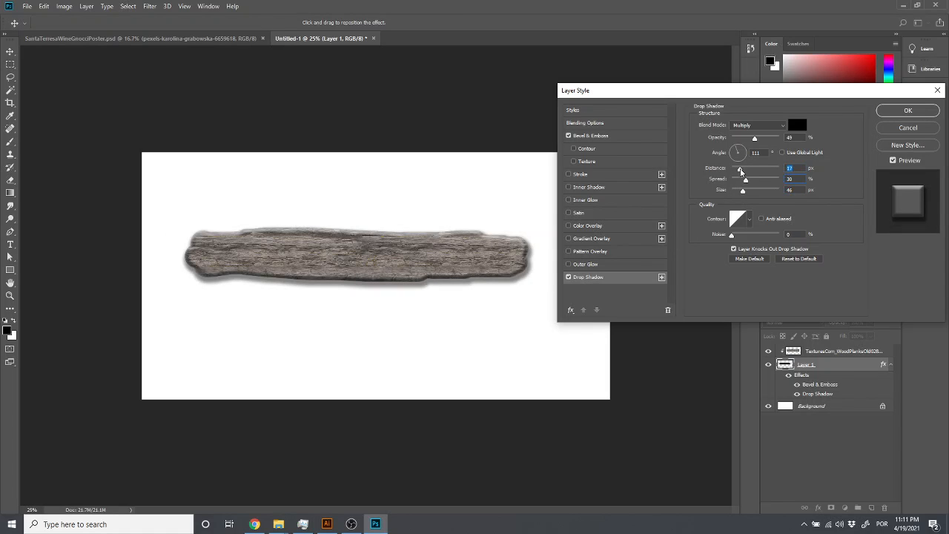
pyautogui.click(732, 169)
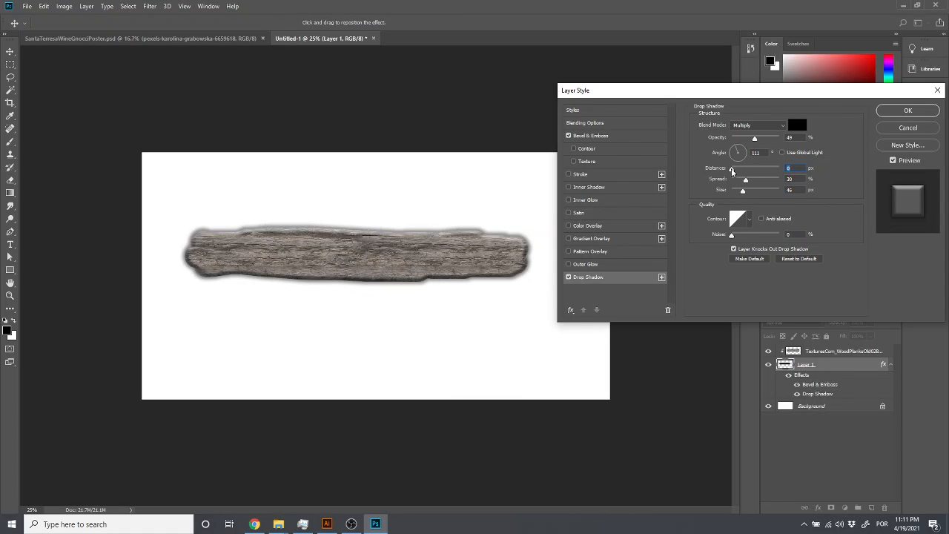
pyautogui.click(906, 129)
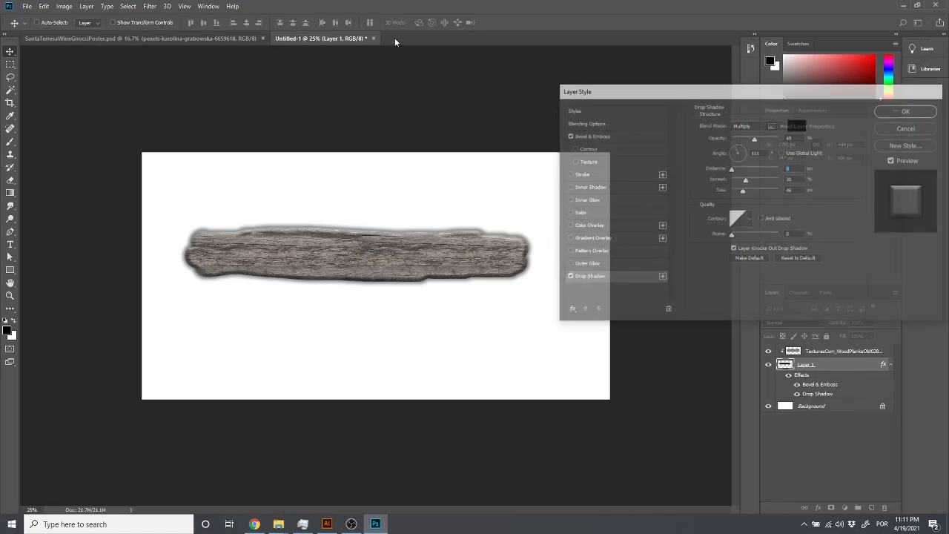
# Step: Switch to the SantaTerresaWineGnocciPoster document and select the layer of the lowest wood plank
pyautogui.click(210, 38)
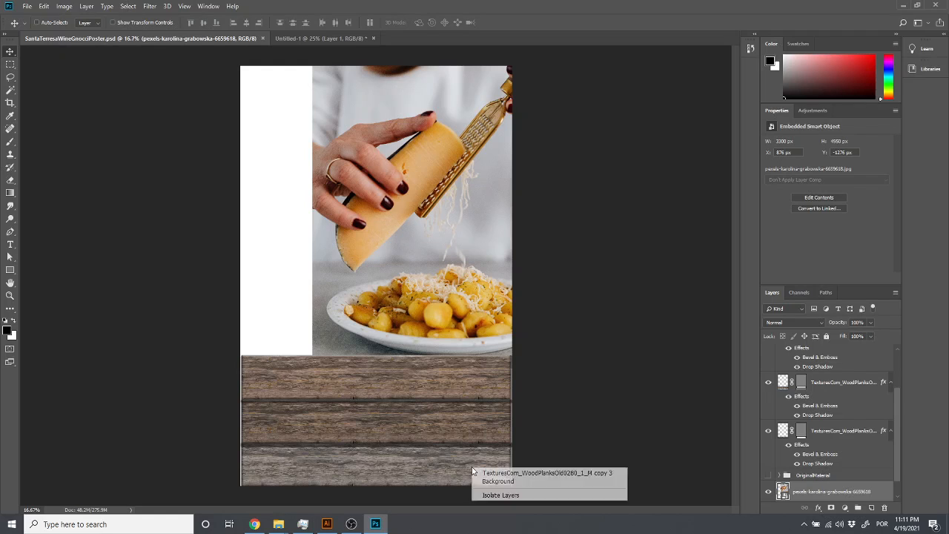
pyautogui.rightClick(406, 471)
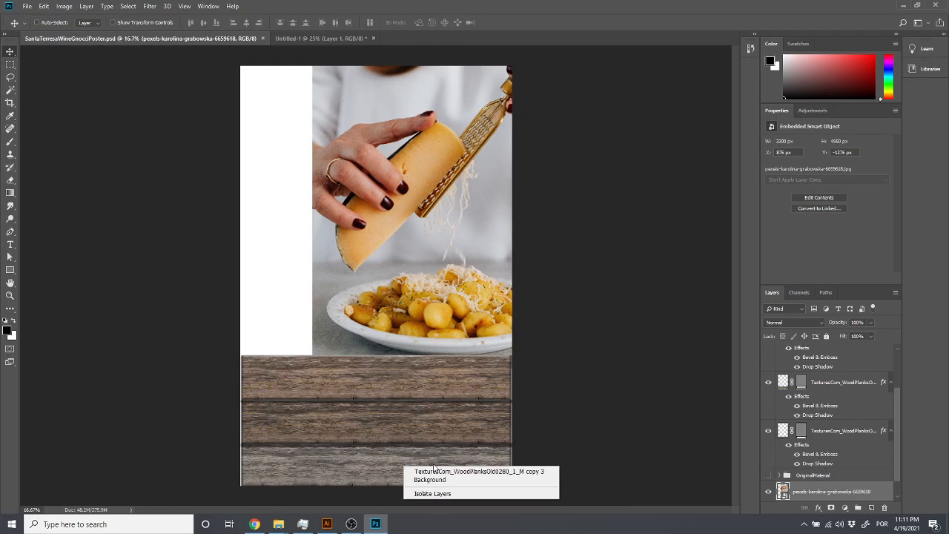
pyautogui.click(445, 470)
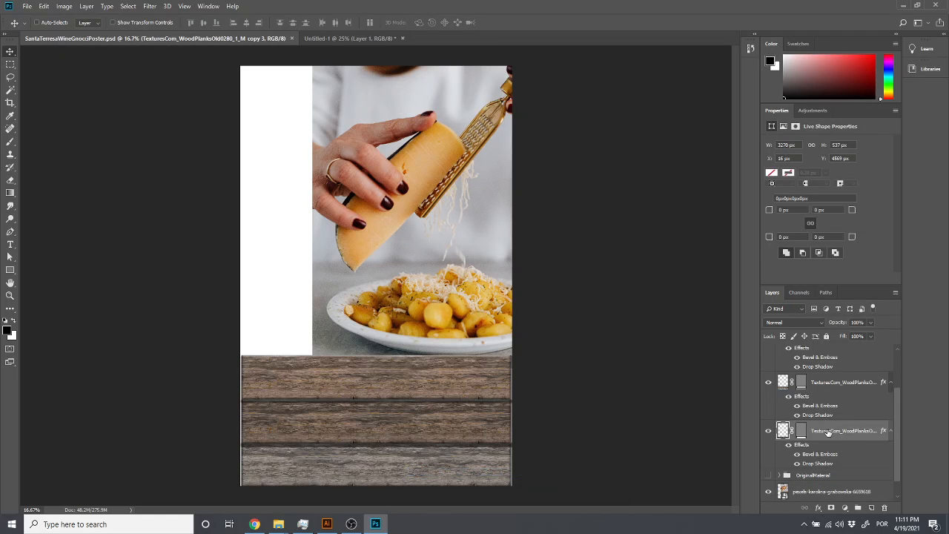
# Step: Try darkening the lowest plank with a Curves point at input 146 and output 124, and cancel the adjustment
pyautogui.press('ctrl')
pyautogui.press('i')
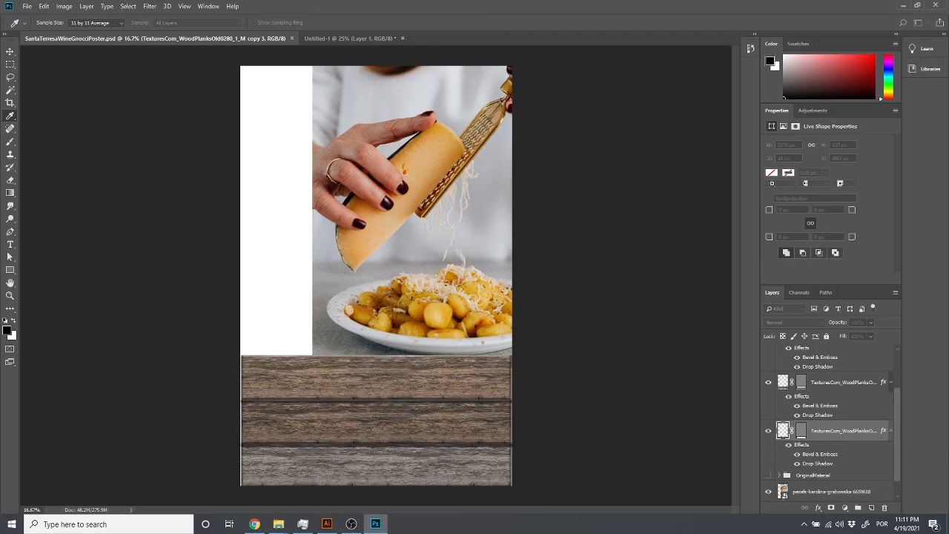
pyautogui.hotkey('ctrl', 'm')
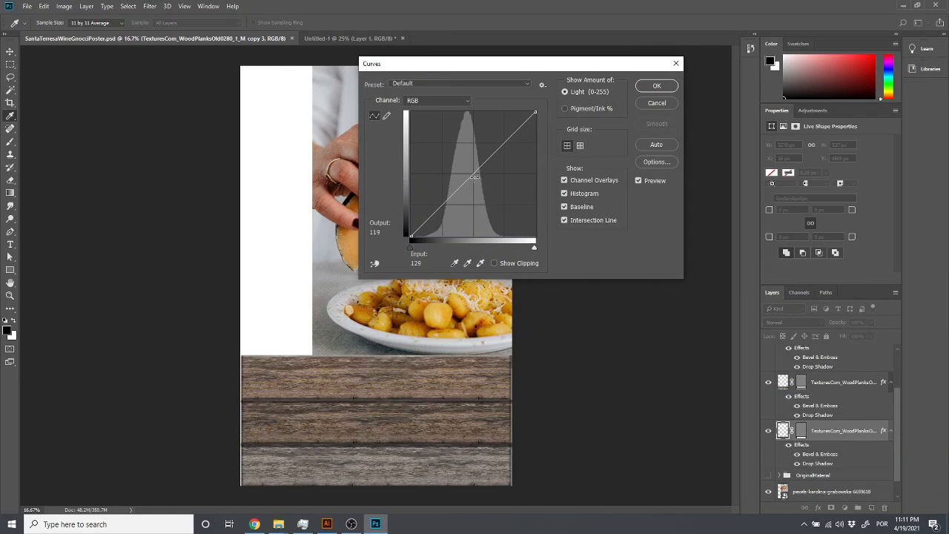
pyautogui.moveTo(475, 178)
pyautogui.mouseDown()
pyautogui.moveTo(491, 195)
pyautogui.moveTo(479, 172)
pyautogui.moveTo(484, 180)
pyautogui.mouseUp()
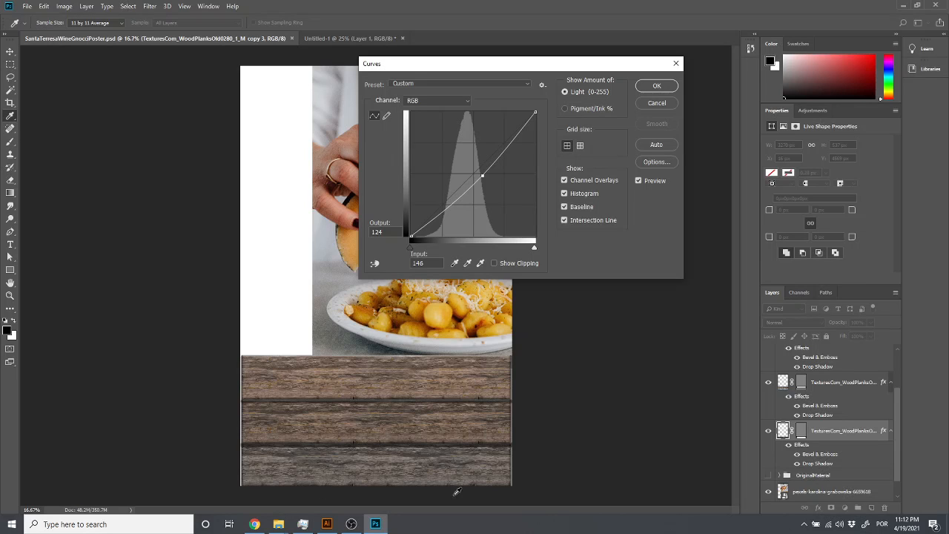
pyautogui.click(656, 103)
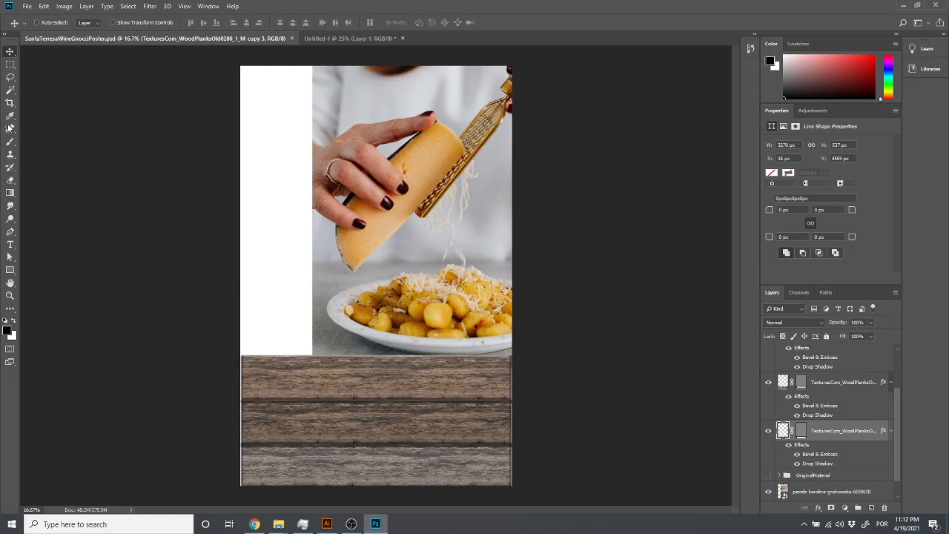
# Step: Try Hue/Saturation on the lowest plank with saturation +100, followed by saturation -13 and lightness +2, and discard it
pyautogui.click(64, 7)
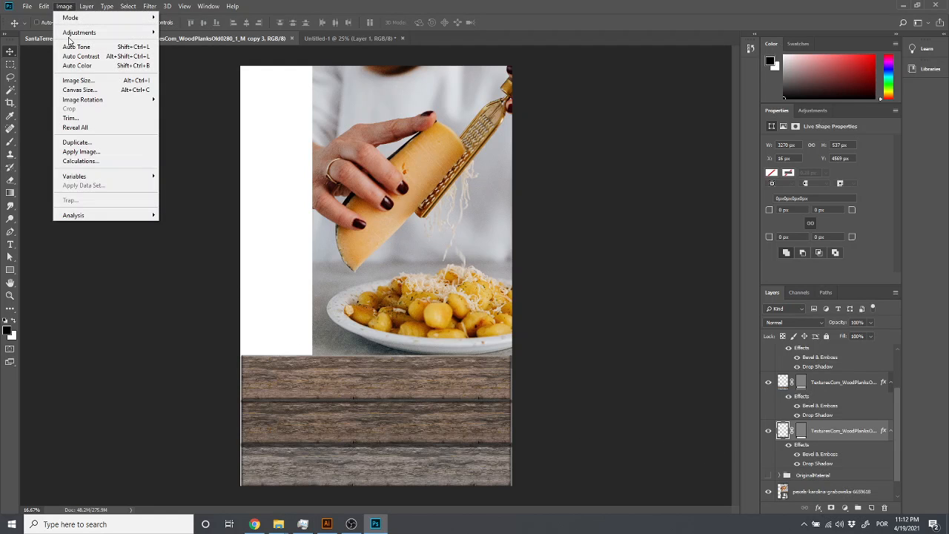
pyautogui.moveTo(89, 32)
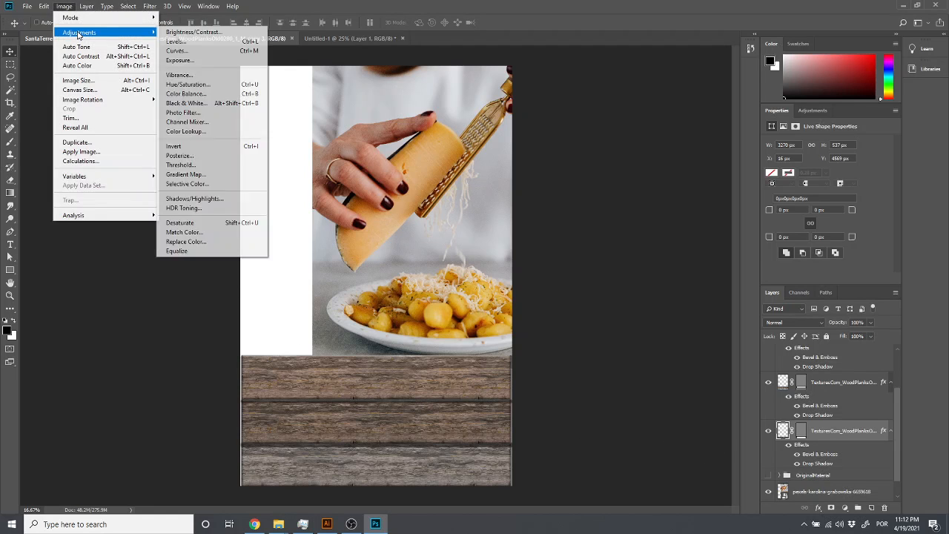
pyautogui.click(190, 86)
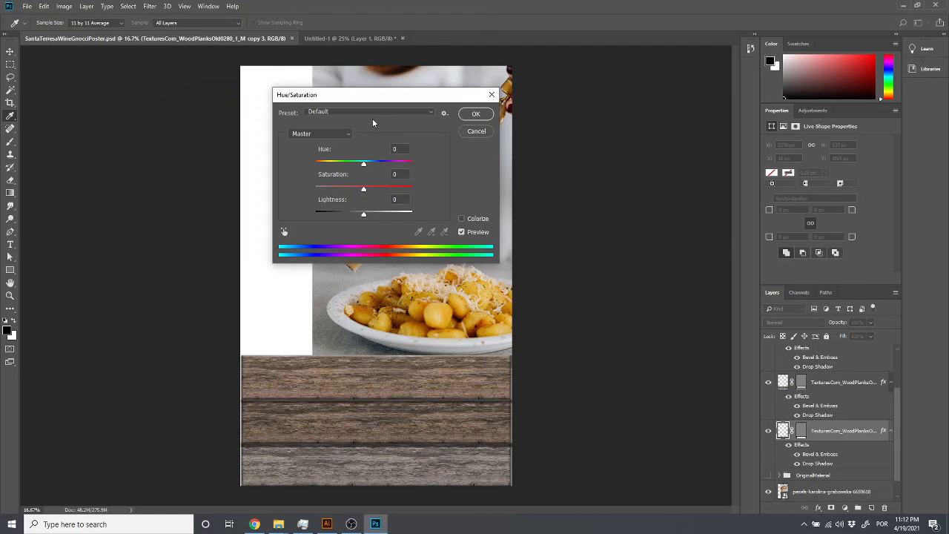
pyautogui.moveTo(364, 100); pyautogui.dragTo(578, 88)
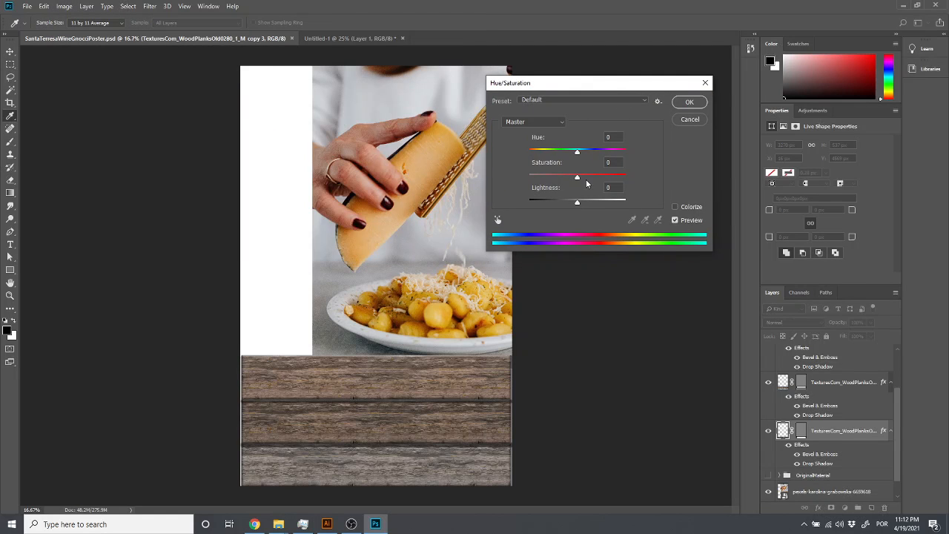
pyautogui.moveTo(578, 177); pyautogui.dragTo(638, 180)
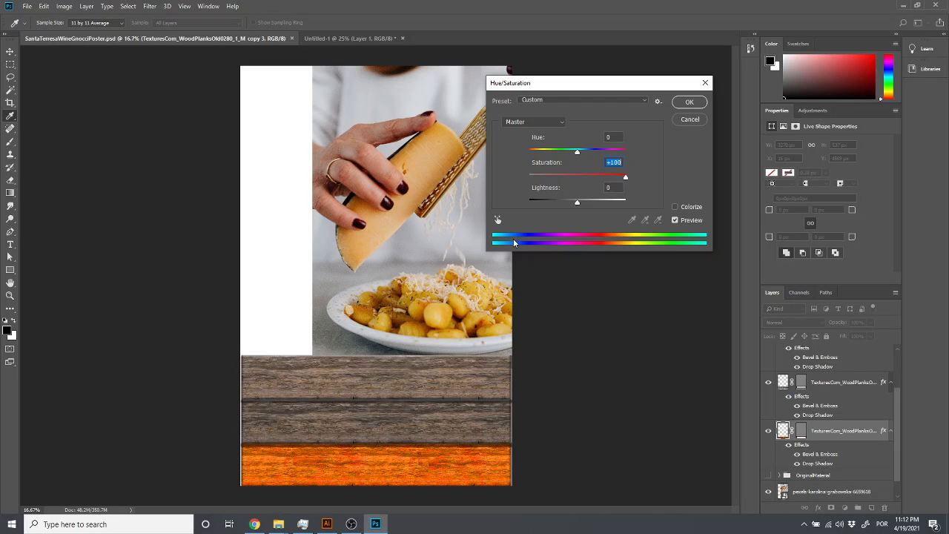
pyautogui.click(577, 202)
pyautogui.moveTo(572, 206); pyautogui.dragTo(571, 178)
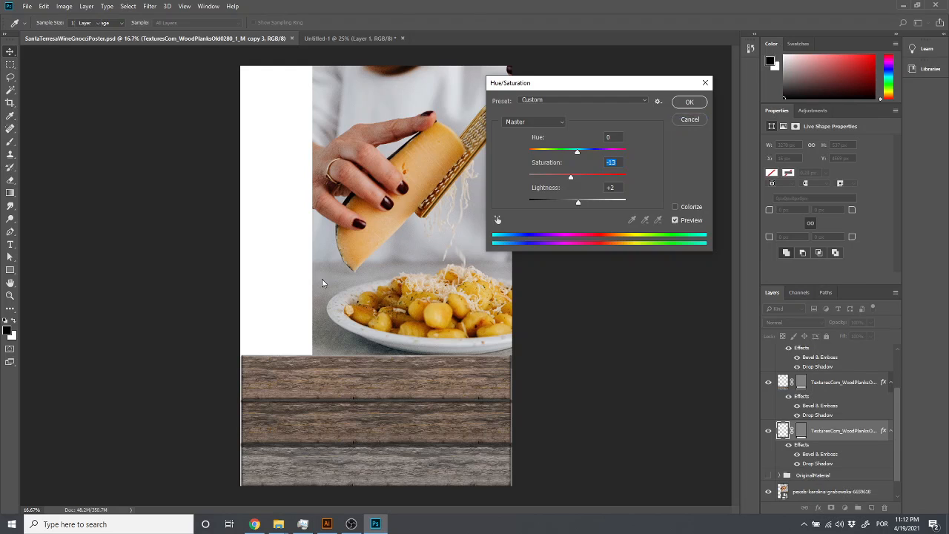
pyautogui.press('Return')
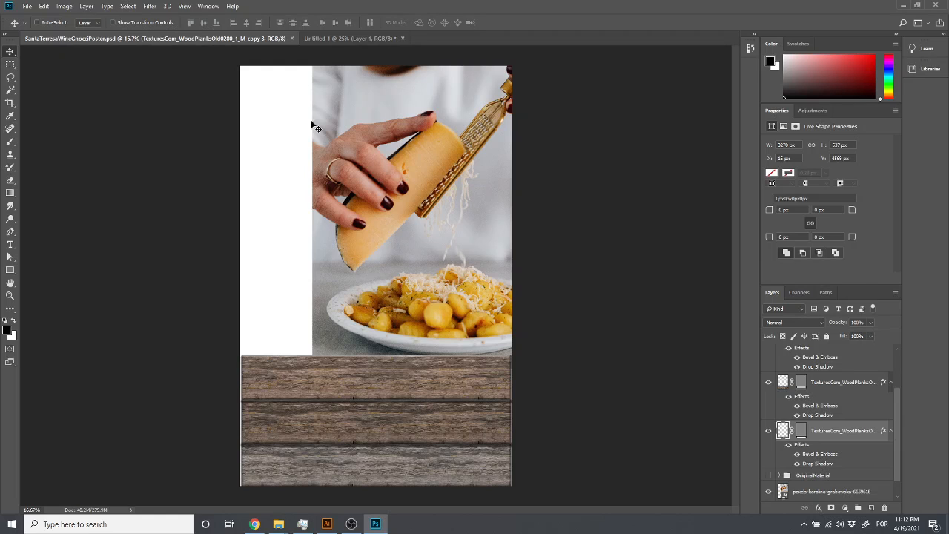
# Step: Select the cheese and gnocchi photo layer and move it to about X 966 px, Y -1106 px, behind the planks
pyautogui.rightClick(391, 138)
pyautogui.click(443, 145)
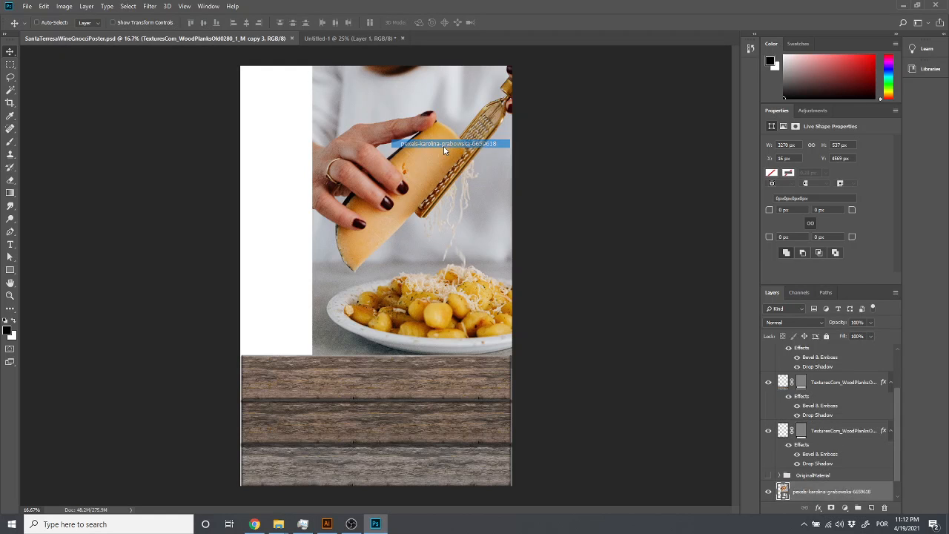
pyautogui.moveTo(444, 146); pyautogui.dragTo(451, 187)
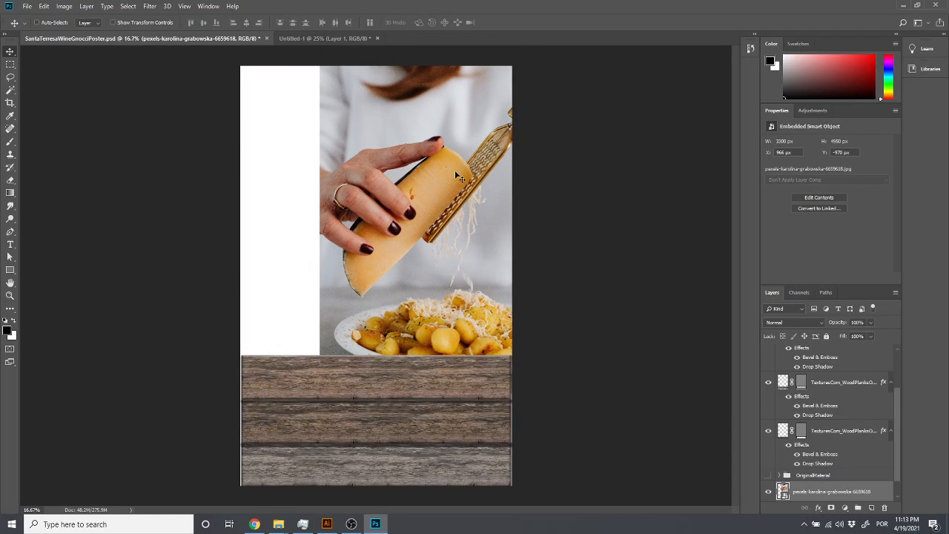
pyautogui.moveTo(455, 170)
pyautogui.mouseDown()
pyautogui.moveTo(380, 181)
pyautogui.moveTo(426, 182)
pyautogui.moveTo(434, 154)
pyautogui.moveTo(459, 157)
pyautogui.mouseUp()
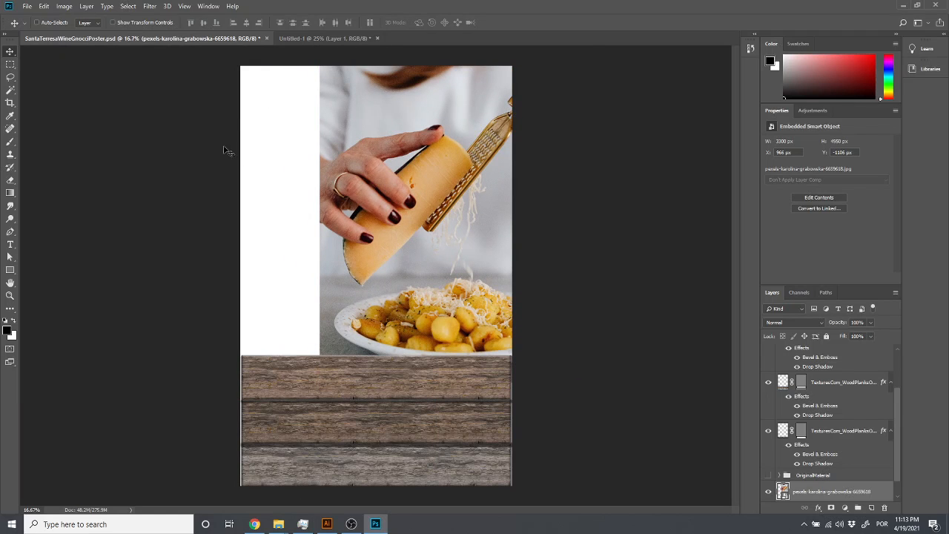
# Step: Look over the Untitled-1 practice document and the finished PosterExample layout in Illustrator, and return to the poster in Photoshop
pyautogui.click(331, 37)
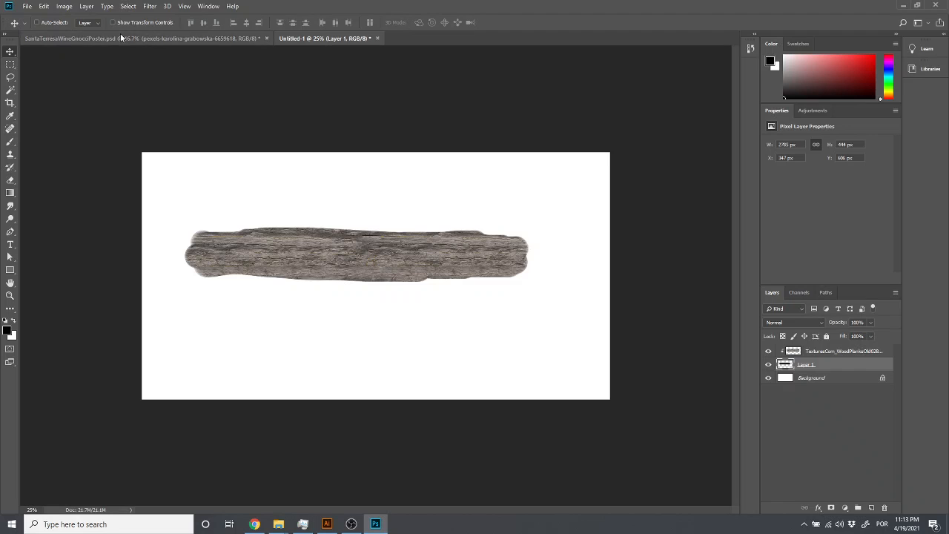
pyautogui.click(87, 38)
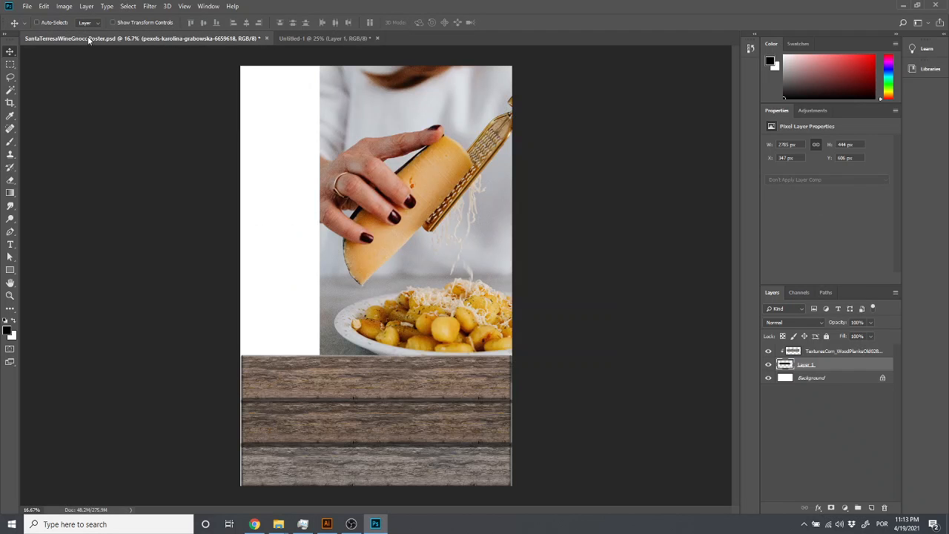
pyautogui.click(326, 523)
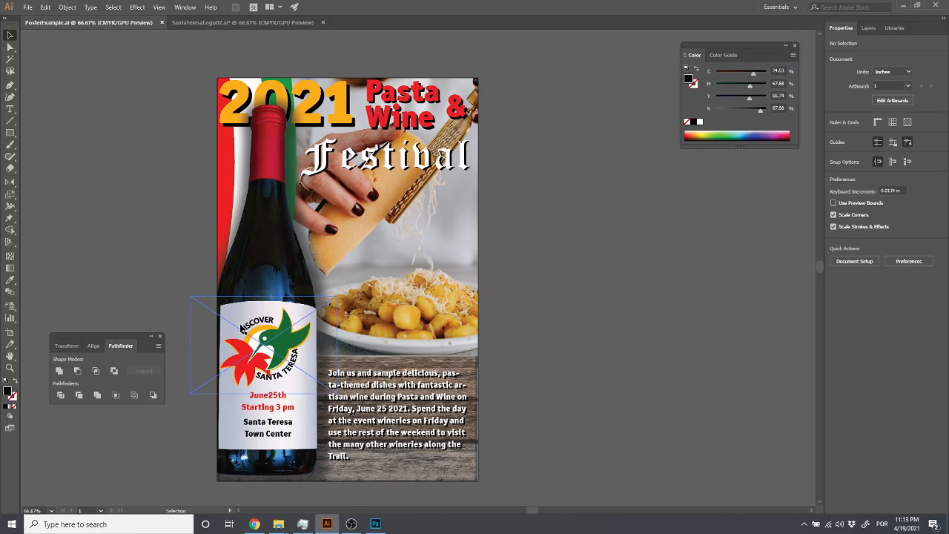
pyautogui.moveTo(150, 349); pyautogui.dragTo(209, 346)
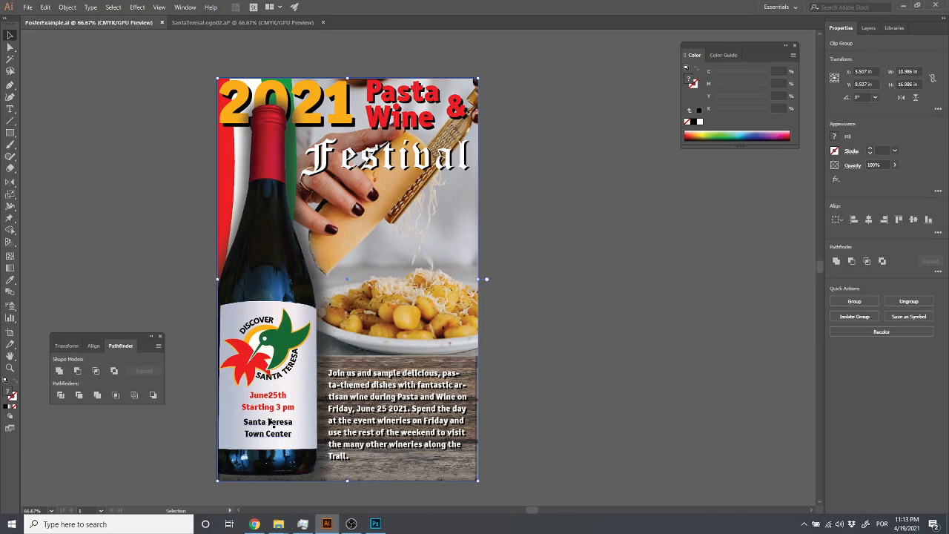
pyautogui.click(141, 241)
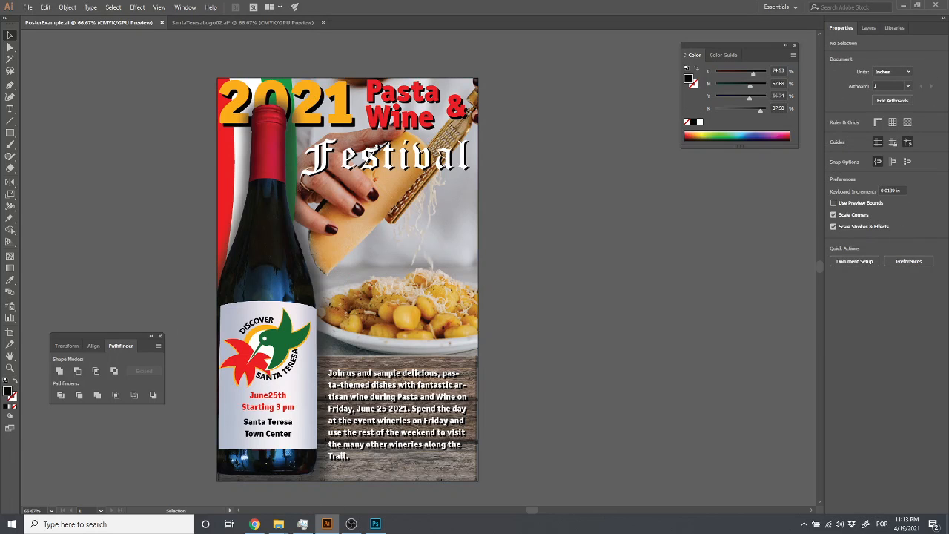
pyautogui.click(377, 525)
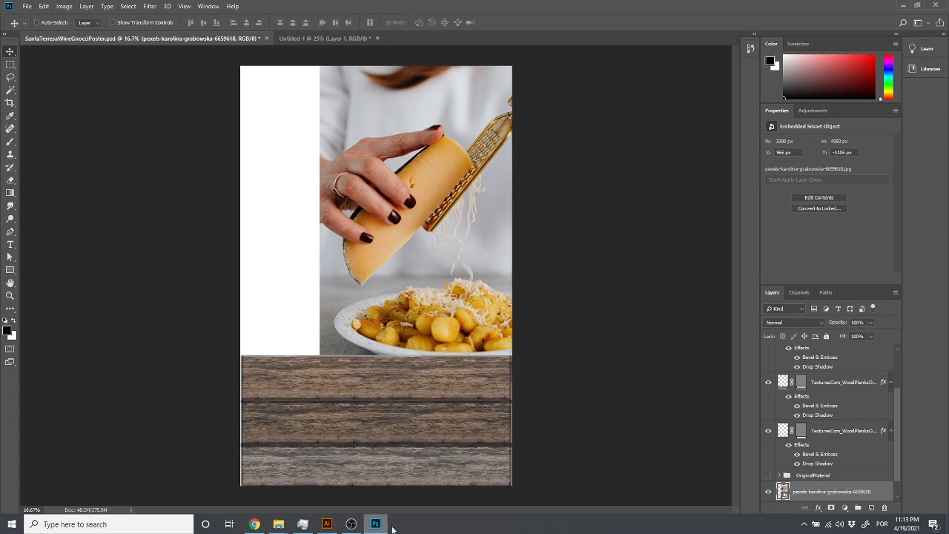
# Step: Open the WineMontage PSD from the Downloads folder in Photoshop
pyautogui.click(25, 6)
pyautogui.click(287, 521)
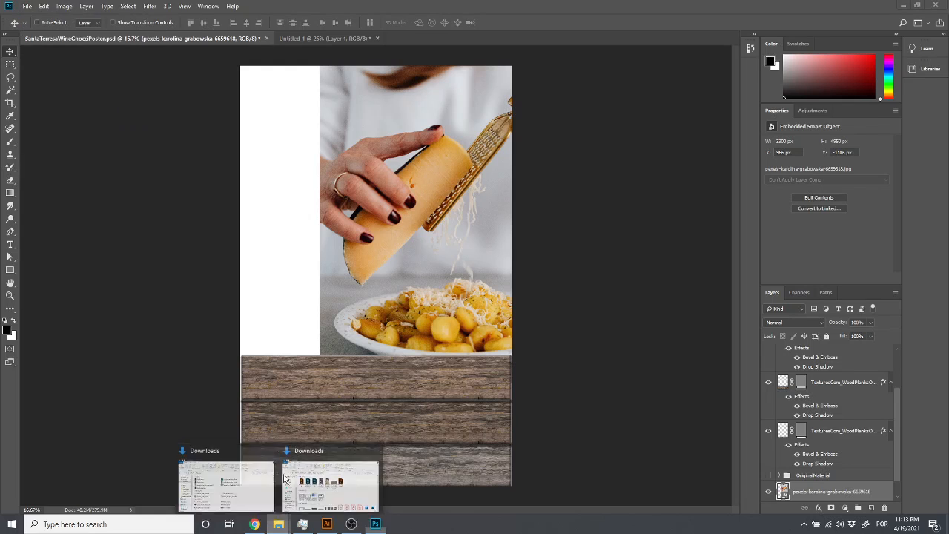
pyautogui.click(346, 447)
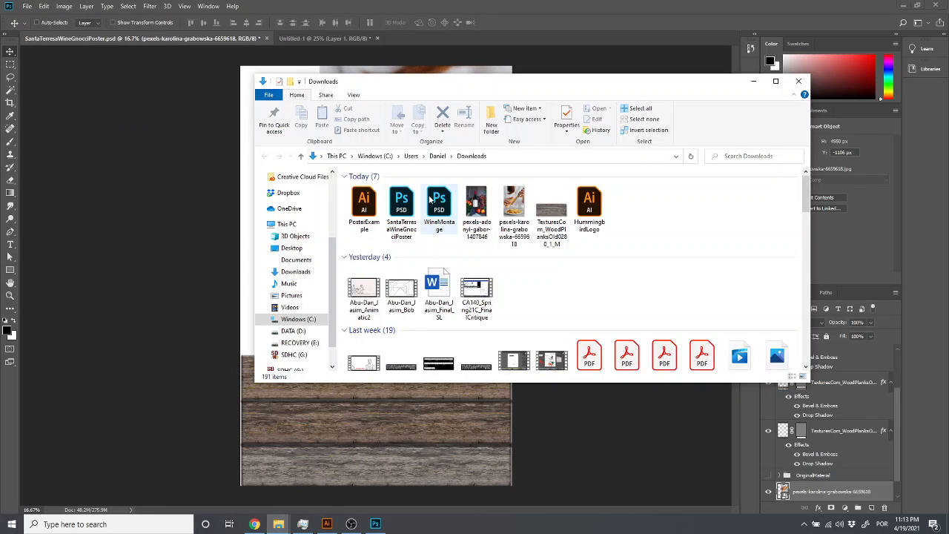
pyautogui.click(438, 207)
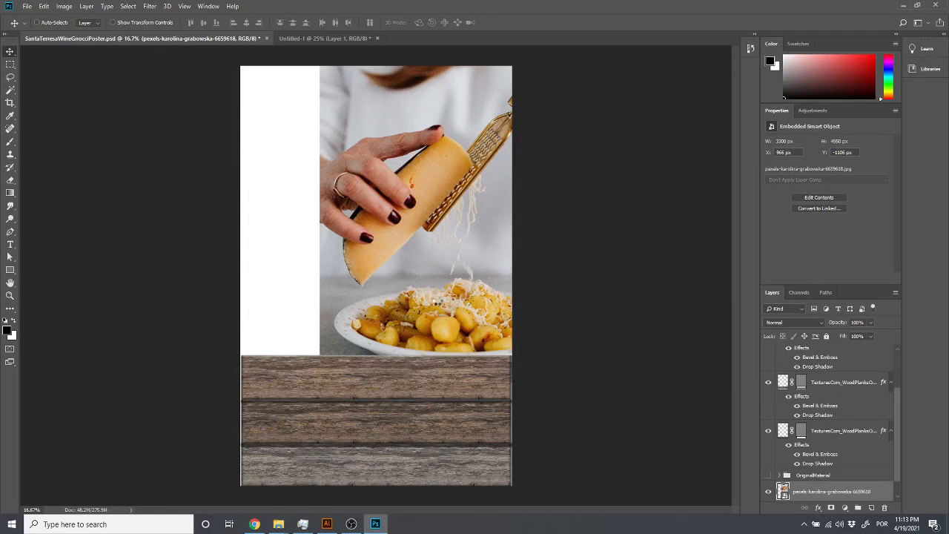
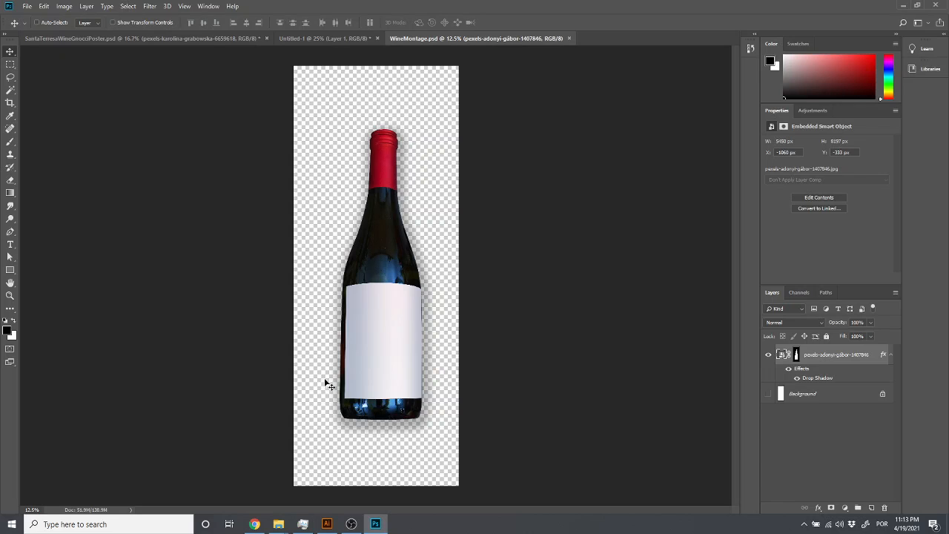
# Step: Place the HummingbirdLogo file as an embedded smart object in WineMontage, cropped to its bounding box
pyautogui.click(27, 6)
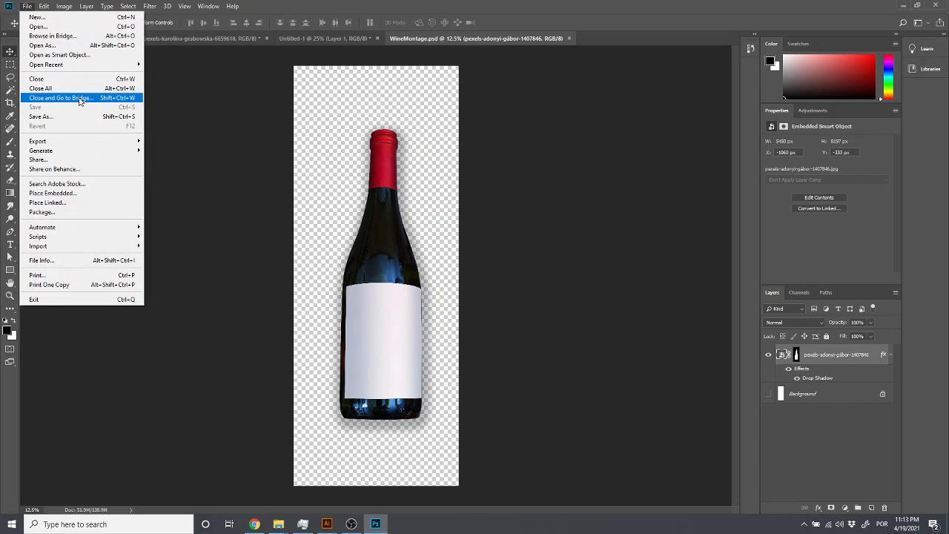
pyautogui.click(54, 194)
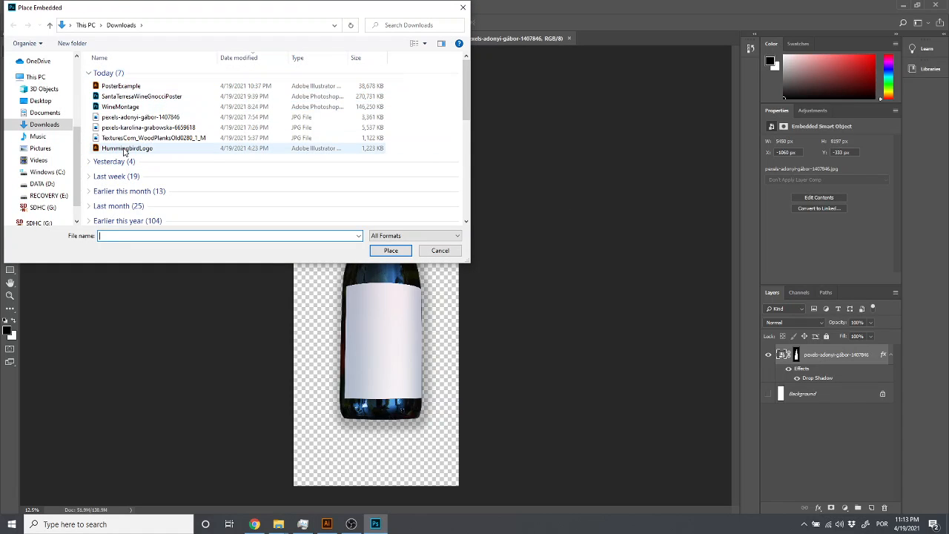
pyautogui.click(133, 149)
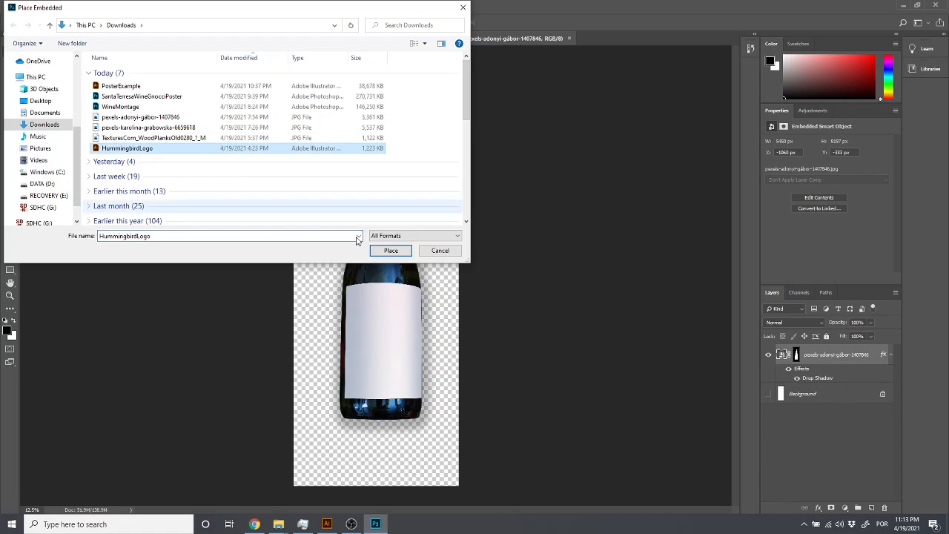
pyautogui.click(390, 250)
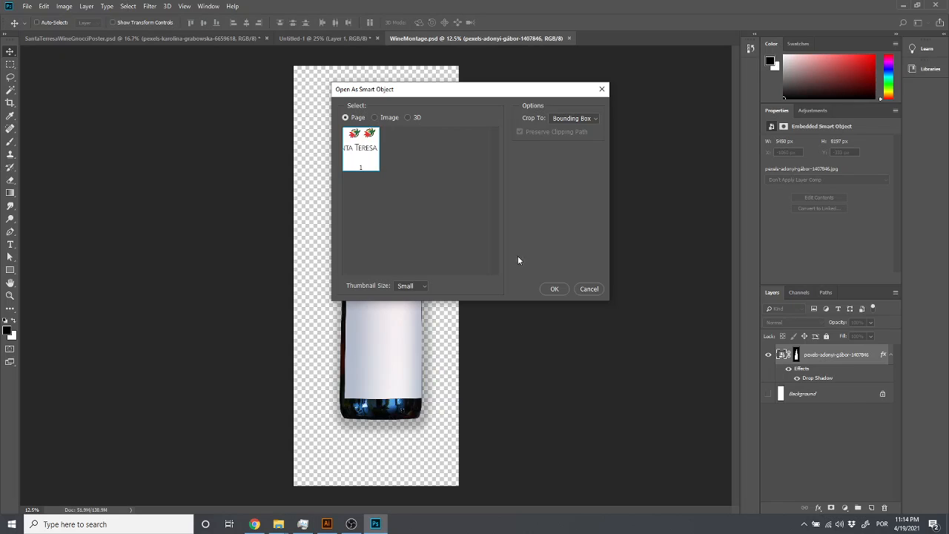
pyautogui.click(555, 288)
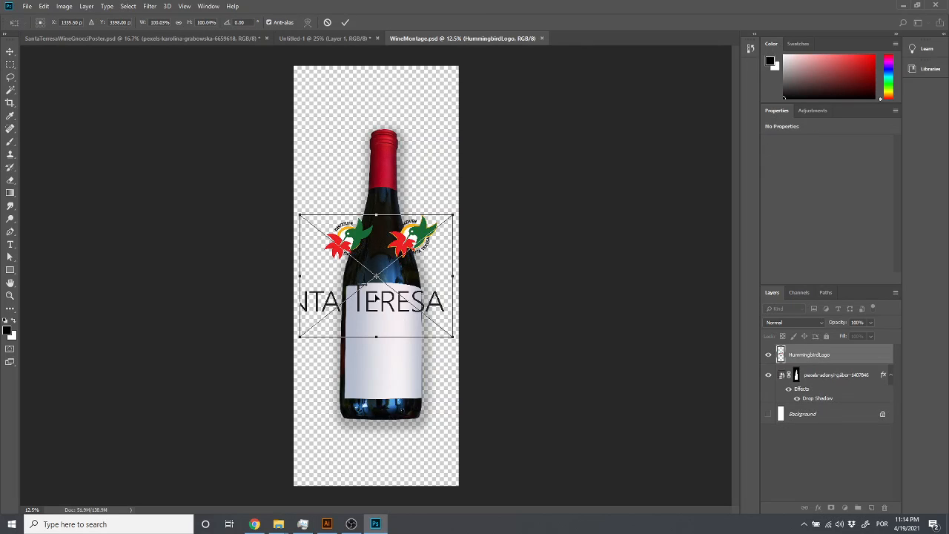
# Step: Move the placed logo artwork so the right-hand hummingbird emblem sits on the bottle's blank label, and commit the placement
pyautogui.moveTo(399, 312); pyautogui.dragTo(381, 367)
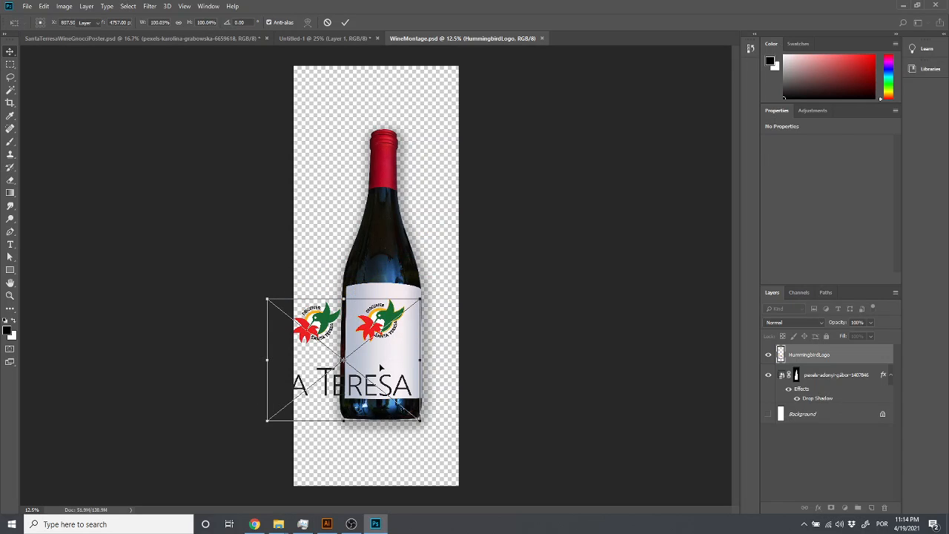
pyautogui.press('Return')
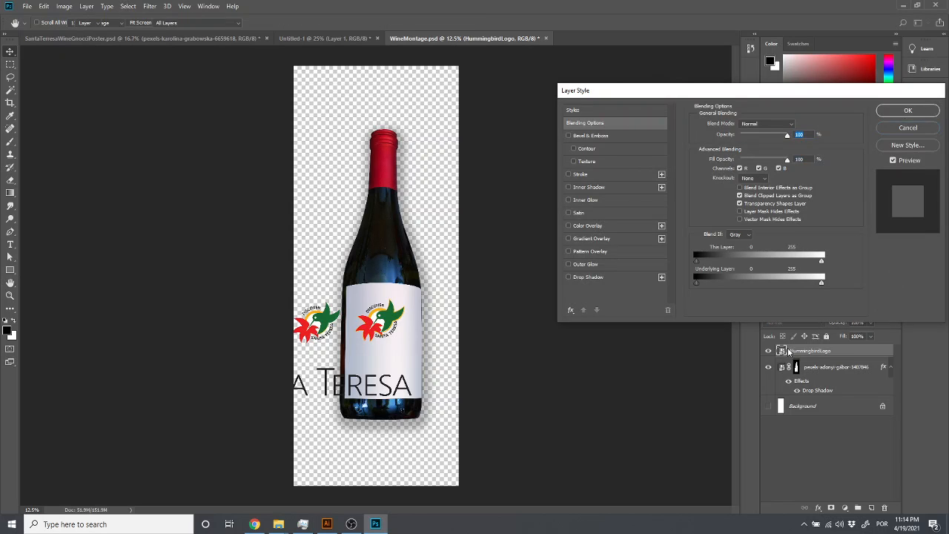
pyautogui.click(907, 128)
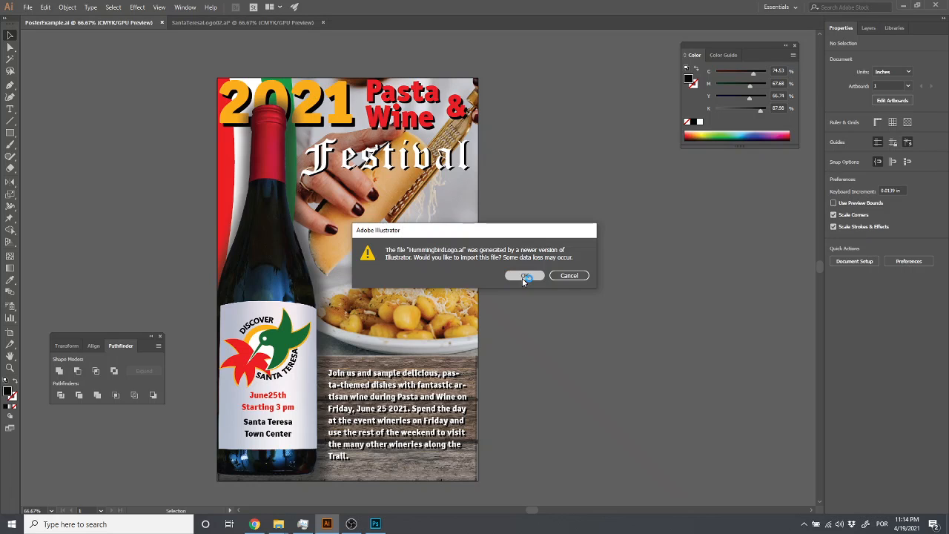
# Step: Try to import the HummingbirdLogo.ai file in Illustrator, and cancel at the choice between discarding and keeping outside modifications
pyautogui.click(523, 275)
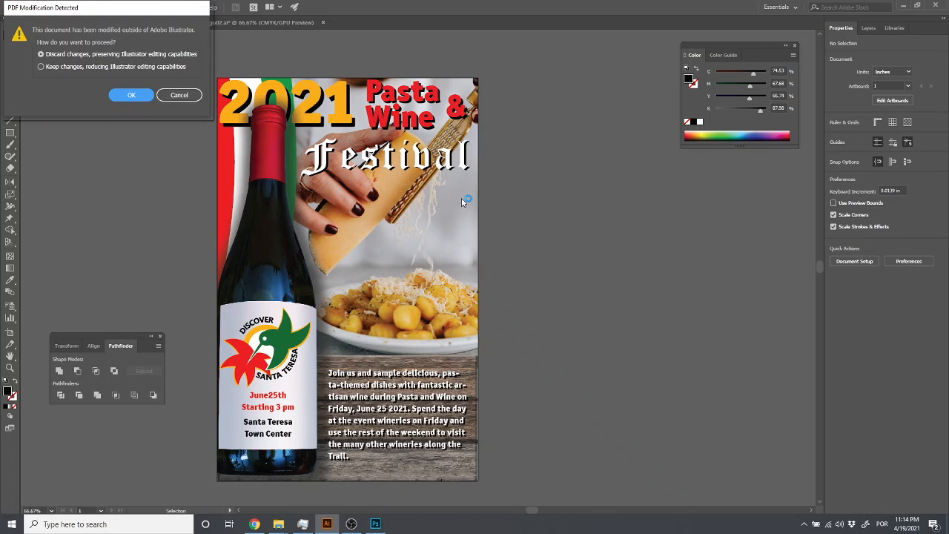
pyautogui.click(178, 95)
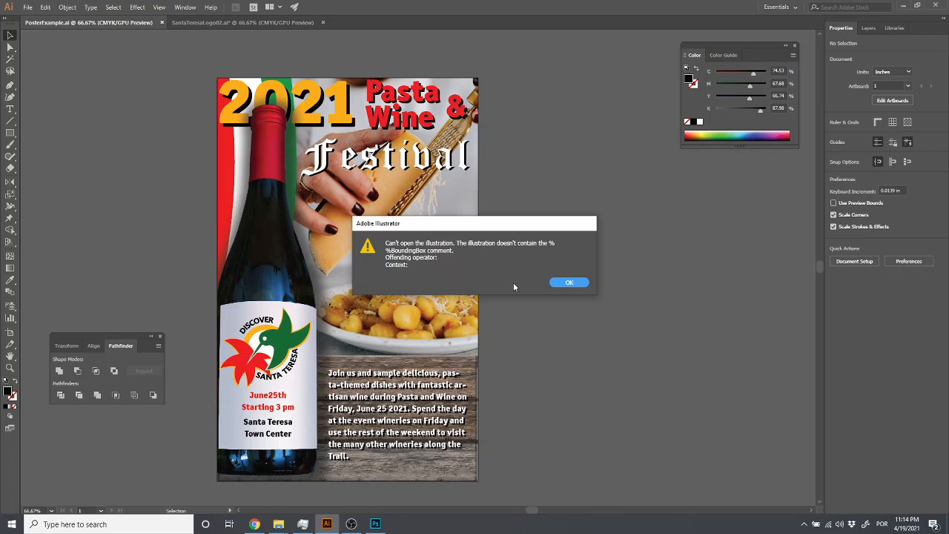
pyautogui.click(567, 283)
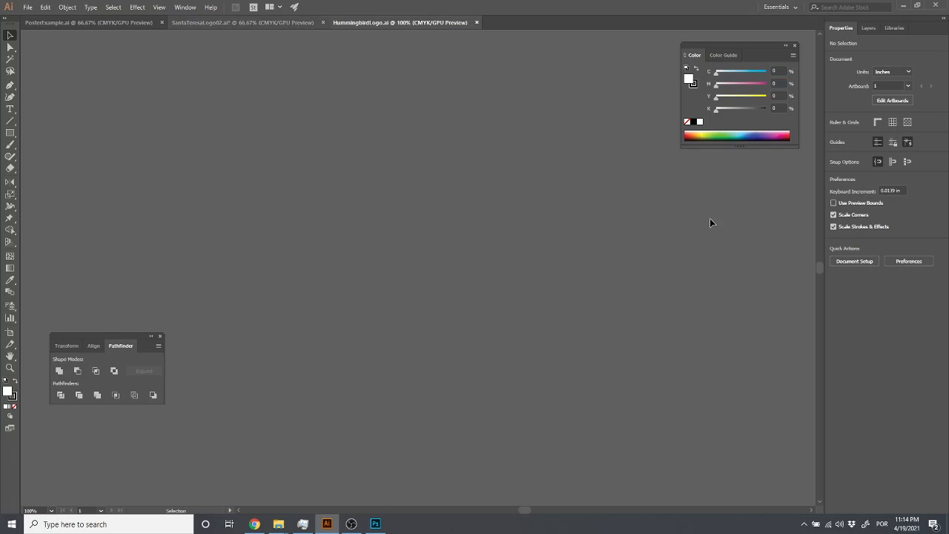
# Step: Check the HummingbirdLogo artboard for artwork, including in Outline view, and close the document without saving
pyautogui.hotkey('ctrl', '-')
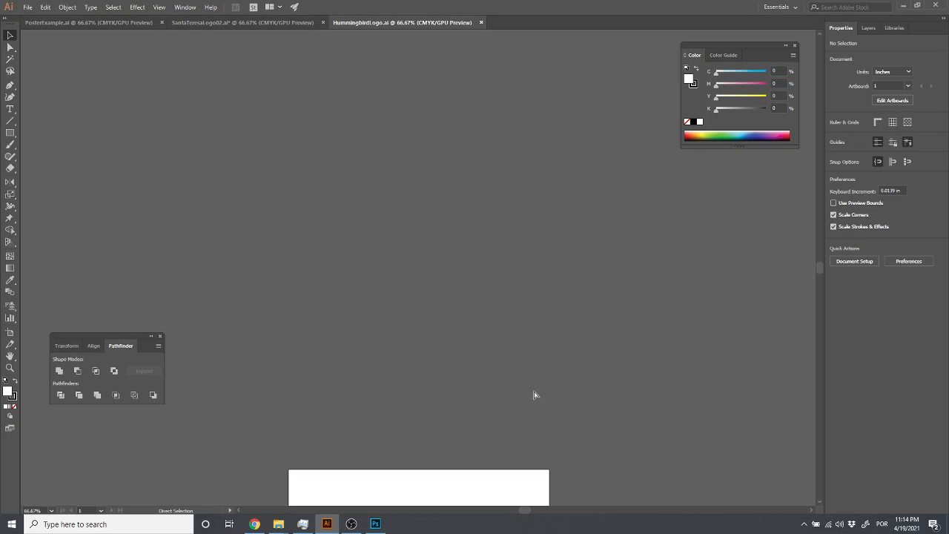
pyautogui.scroll(-8, 502, 414)
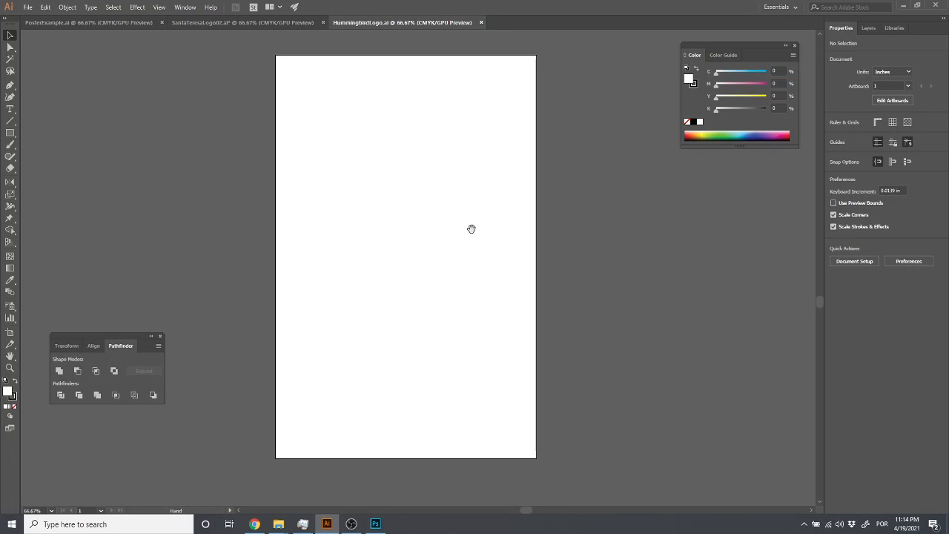
pyautogui.hotkey('ctrl', '-')
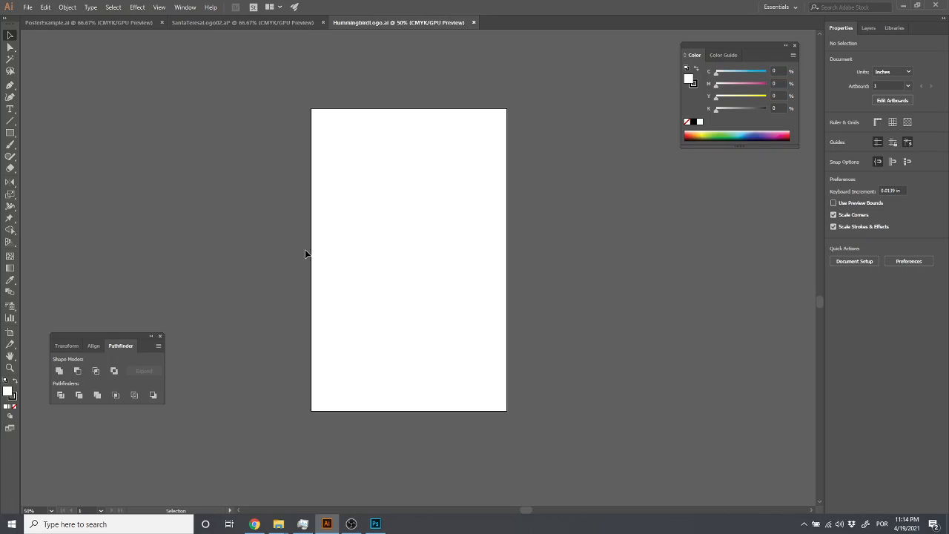
pyautogui.hotkey('ctrl', 'y')
pyautogui.hotkey('ctrl', 'y')
pyautogui.click(476, 23)
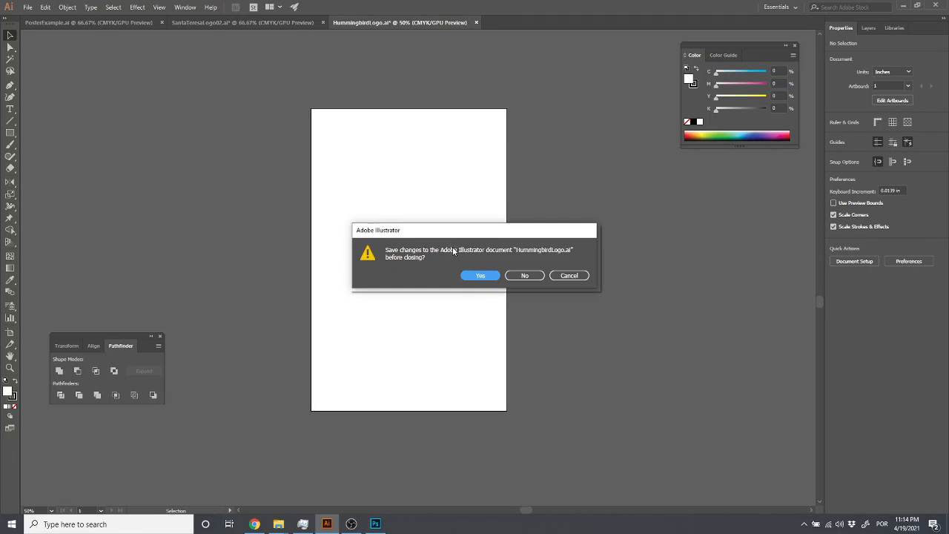
pyautogui.click(519, 275)
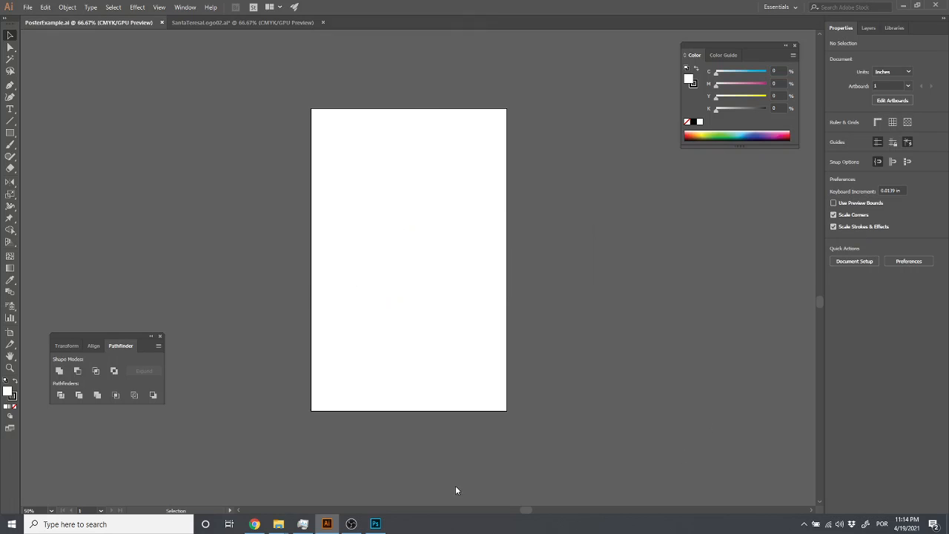
pyautogui.click(272, 363)
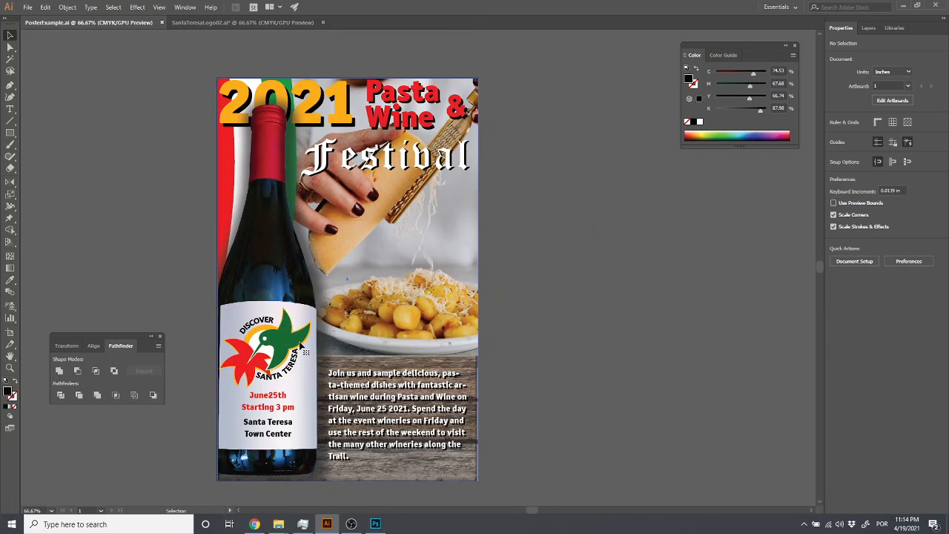
pyautogui.click(529, 408)
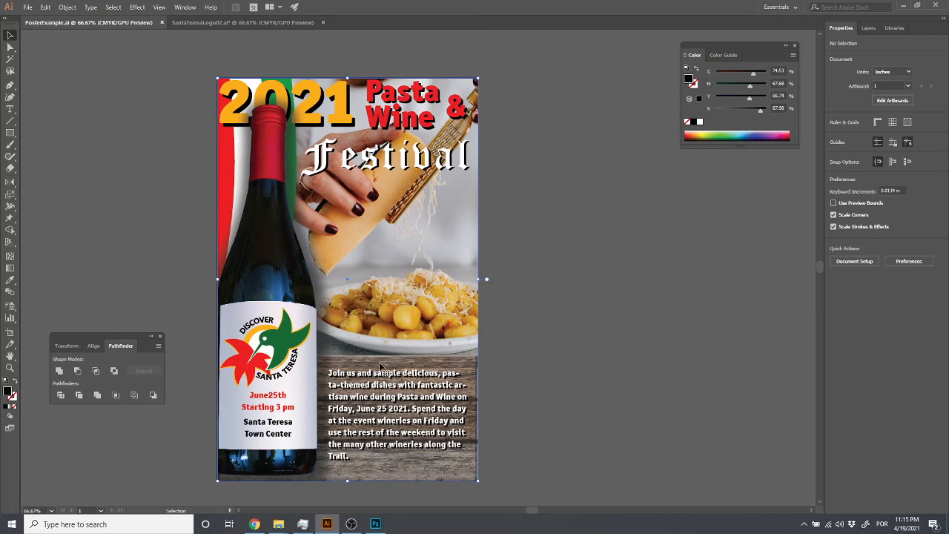
# Step: Switch to Photoshop and place SantaTeresaLogo02 from Downloads as a linked smart object in WineMontage, cropped to its bounding box
pyautogui.click(377, 523)
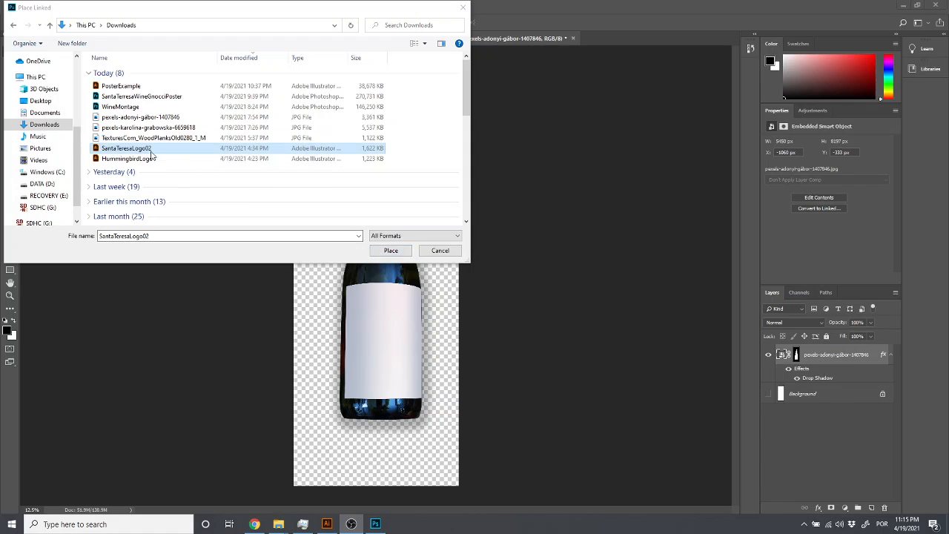
pyautogui.click(390, 249)
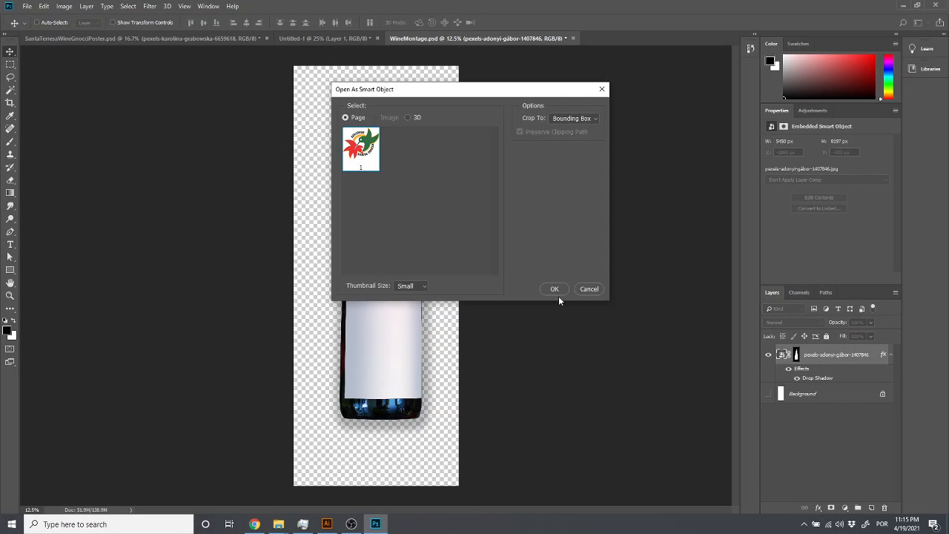
pyautogui.click(555, 289)
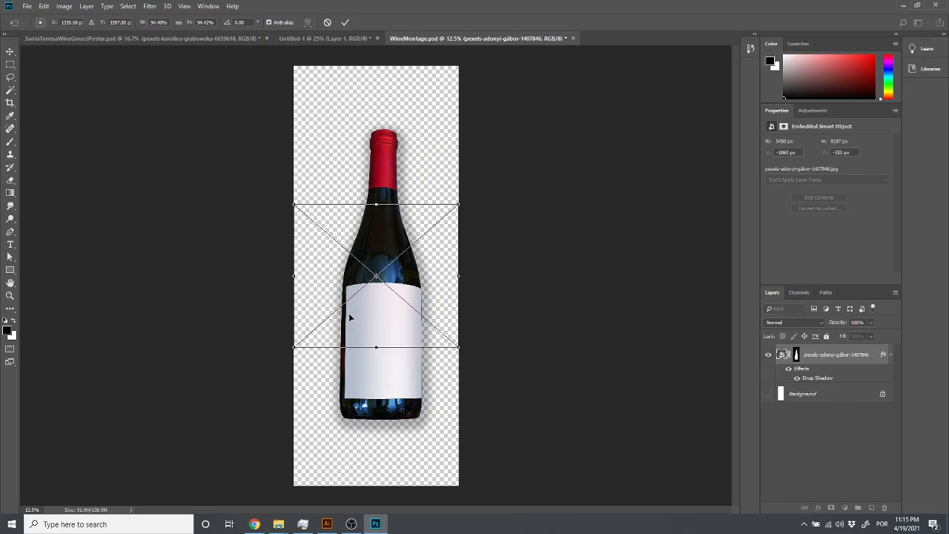
# Step: Scale the Santa Teresa logo down to fit the bottle's label, position it on the label's upper half, and commit the placement
pyautogui.moveTo(347, 253); pyautogui.dragTo(367, 321)
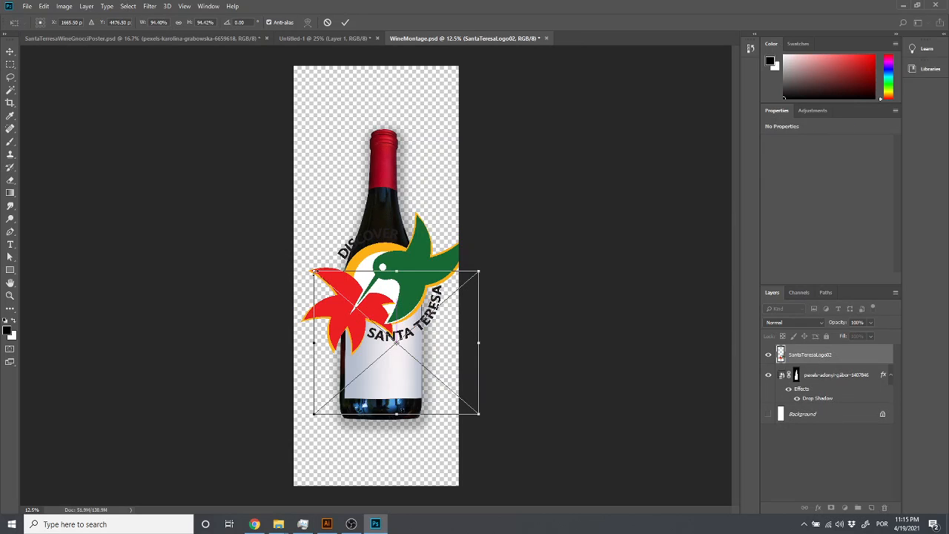
pyautogui.moveTo(313, 273); pyautogui.dragTo(387, 335)
pyautogui.moveTo(429, 294); pyautogui.dragTo(391, 303)
pyautogui.moveTo(375, 336); pyautogui.dragTo(386, 317)
pyautogui.press('Return')
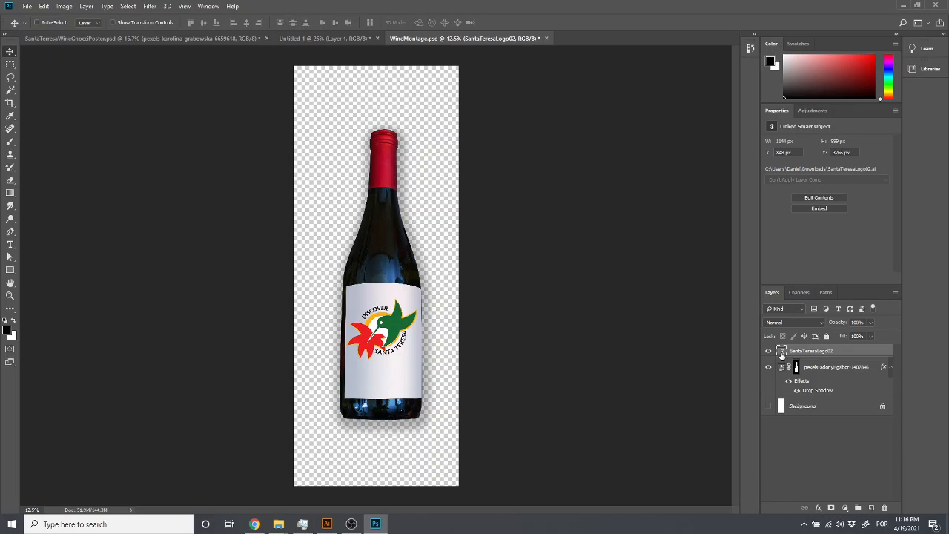
# Step: Open the linked SantaTeresaLogo02 artwork in Illustrator and draw a closed four-sided Pen shape about 319 by 156 px above DISCOVER
pyautogui.hotkey('alt', 'Tab')
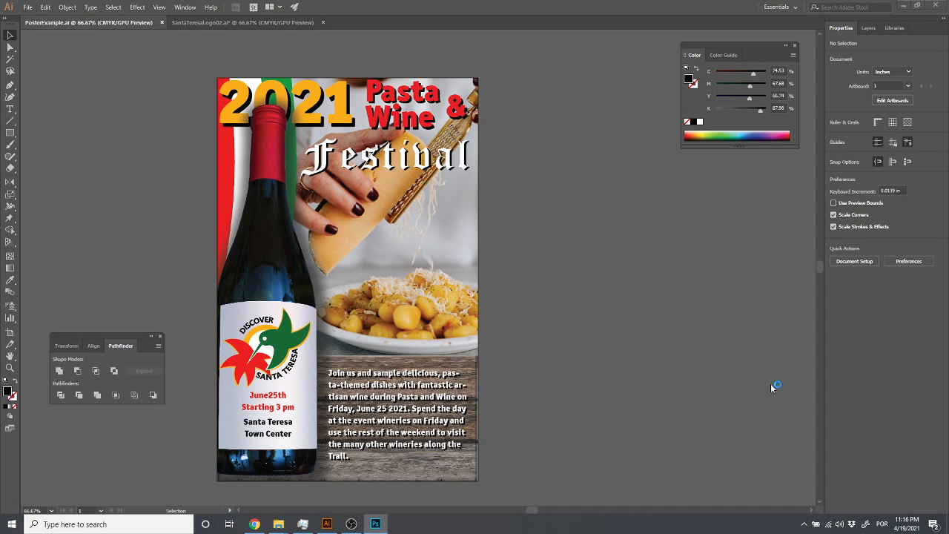
pyautogui.hotkey('ctrl', 'Tab')
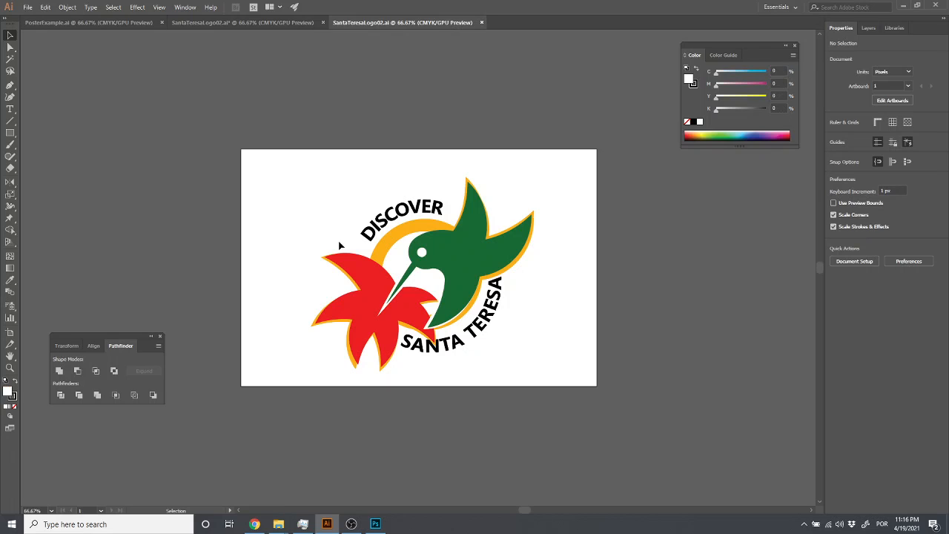
pyautogui.click(11, 85)
pyautogui.click(326, 195)
pyautogui.click(344, 215)
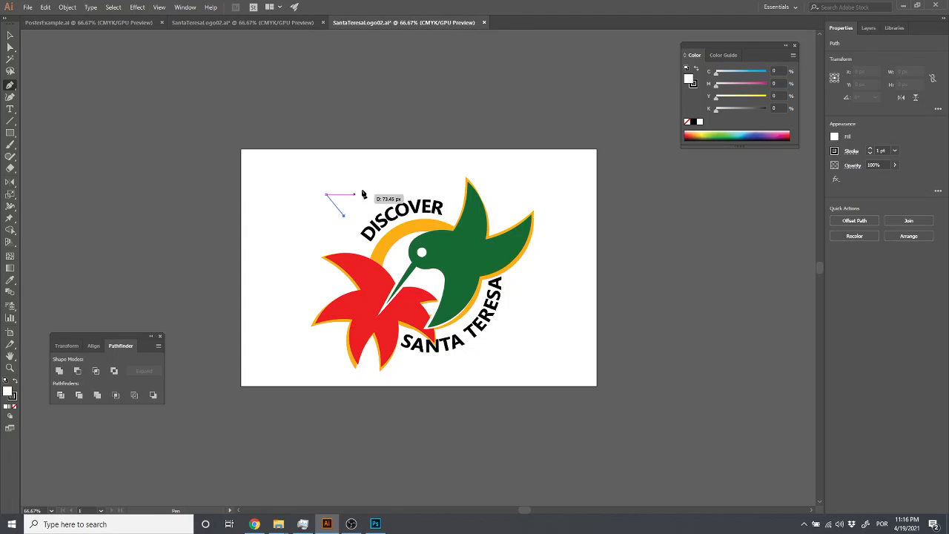
pyautogui.click(432, 181)
pyautogui.click(387, 166)
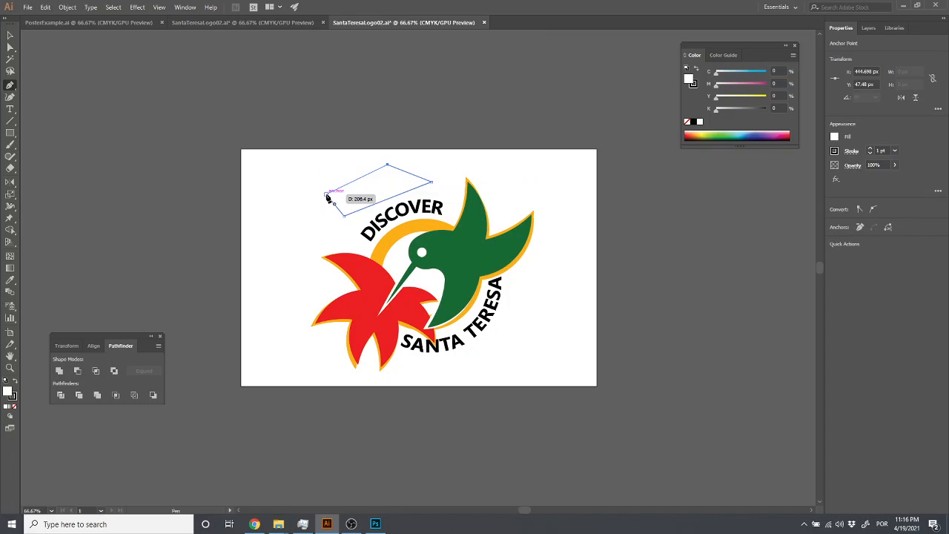
pyautogui.click(326, 195)
pyautogui.click(10, 36)
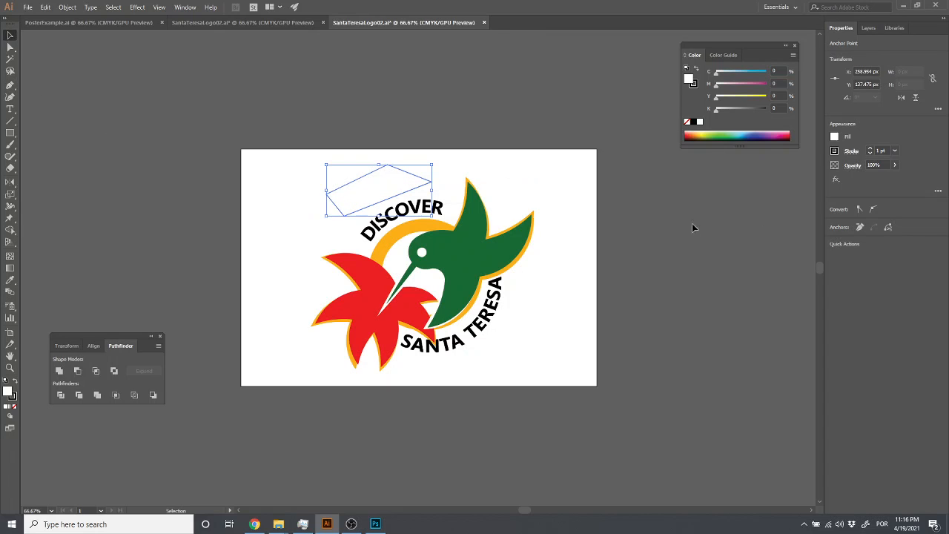
# Step: Swap the new shape's fill and stroke to give it a black fill, deselect it, and save the logo file
pyautogui.click(16, 381)
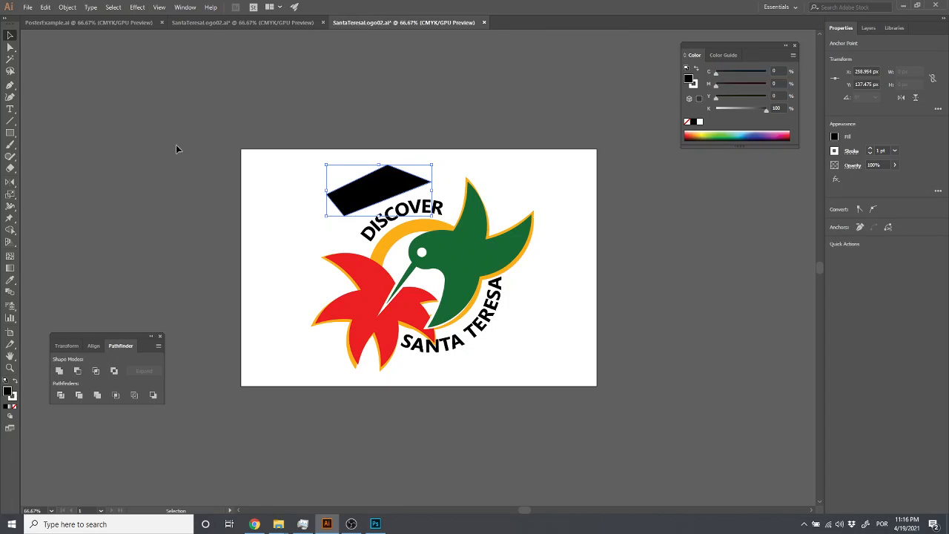
pyautogui.click(213, 67)
pyautogui.press('a')
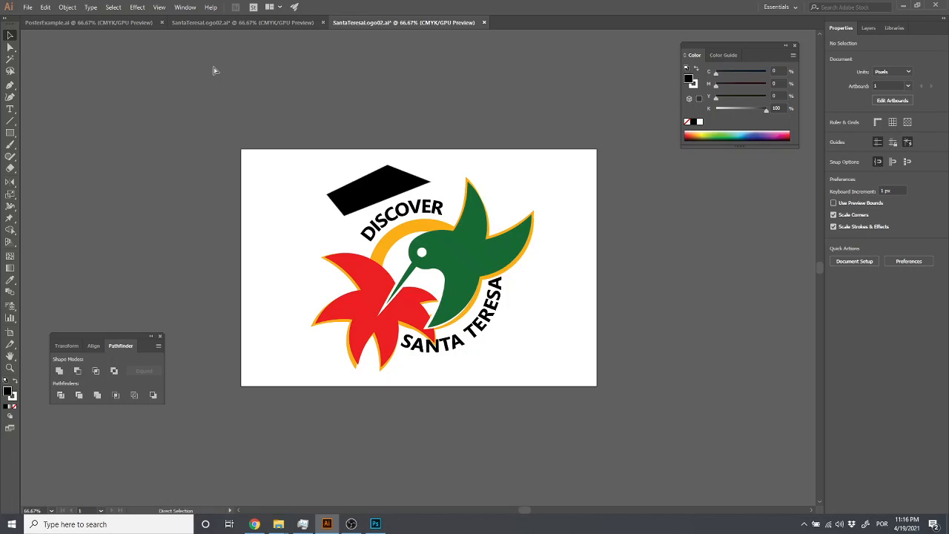
pyautogui.hotkey('ctrl', 's')
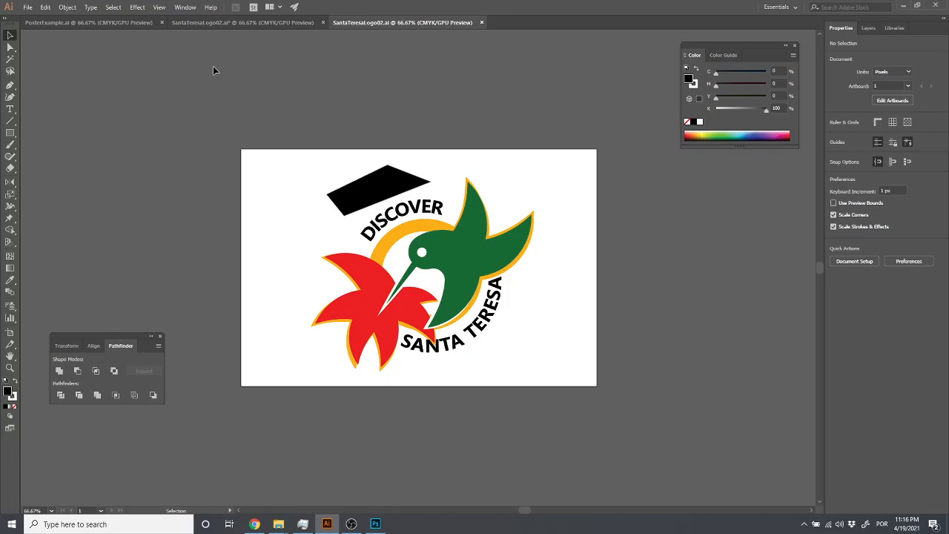
# Step: Switch to Photoshop and shift the updated logo left so it sits within the bottle's label
pyautogui.click(377, 525)
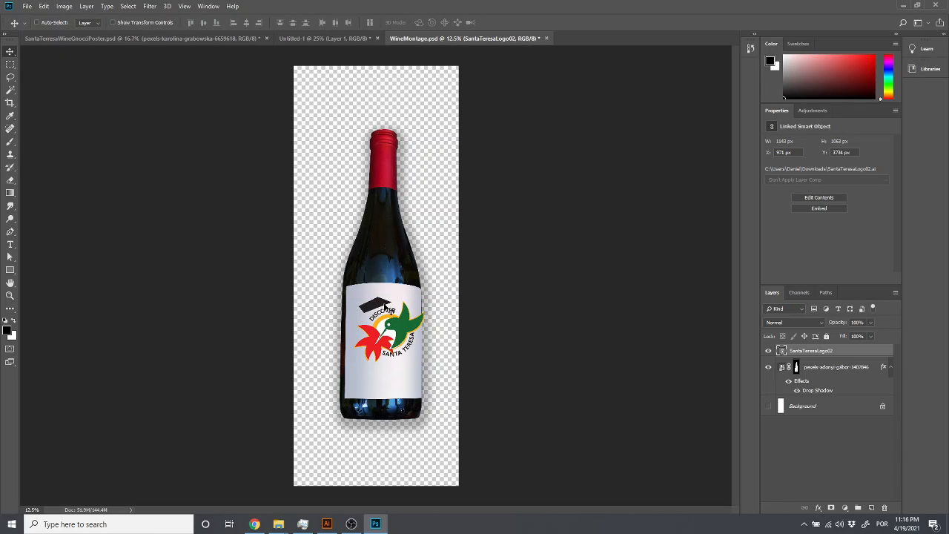
pyautogui.moveTo(367, 312); pyautogui.dragTo(355, 312)
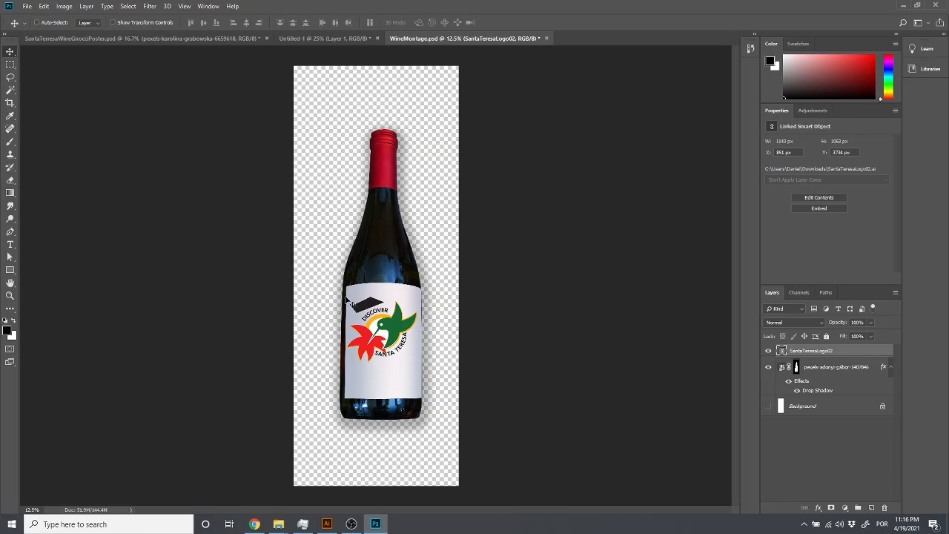
# Step: Switch to Illustrator, delete the black four-sided shape from the SantaTeresaLogo02 artwork, and save the file
pyautogui.click(330, 524)
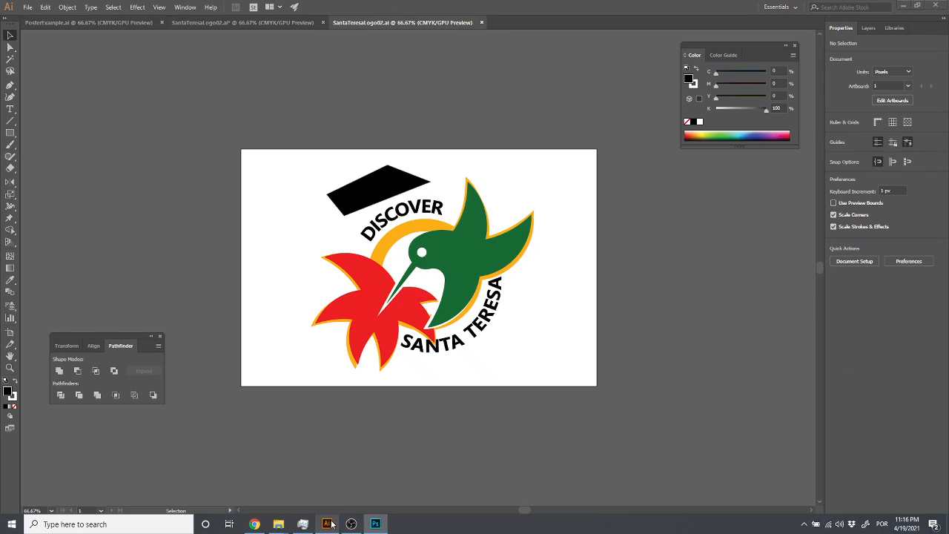
pyautogui.click(371, 185)
pyautogui.press('a')
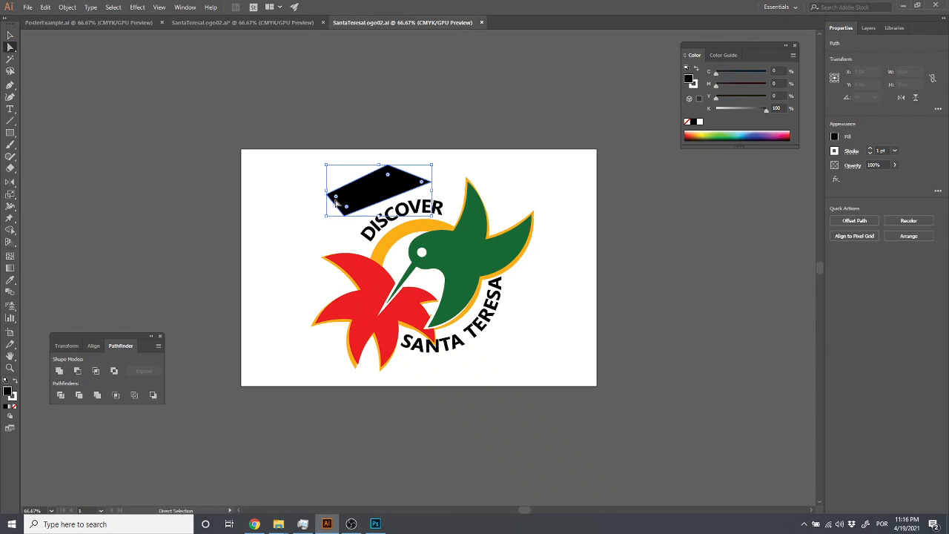
pyautogui.click(336, 202)
pyautogui.click(10, 33)
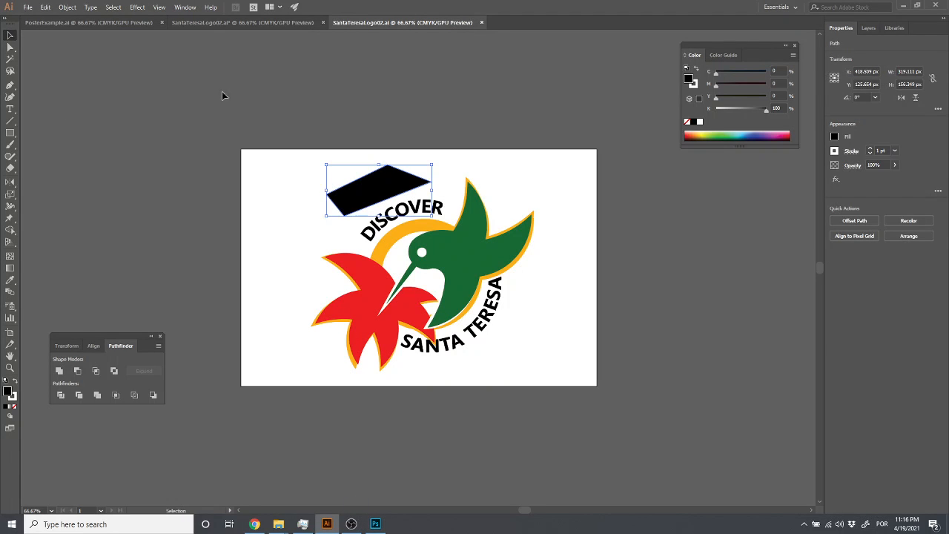
pyautogui.moveTo(363, 198); pyautogui.dragTo(256, 191)
pyautogui.press('Delete')
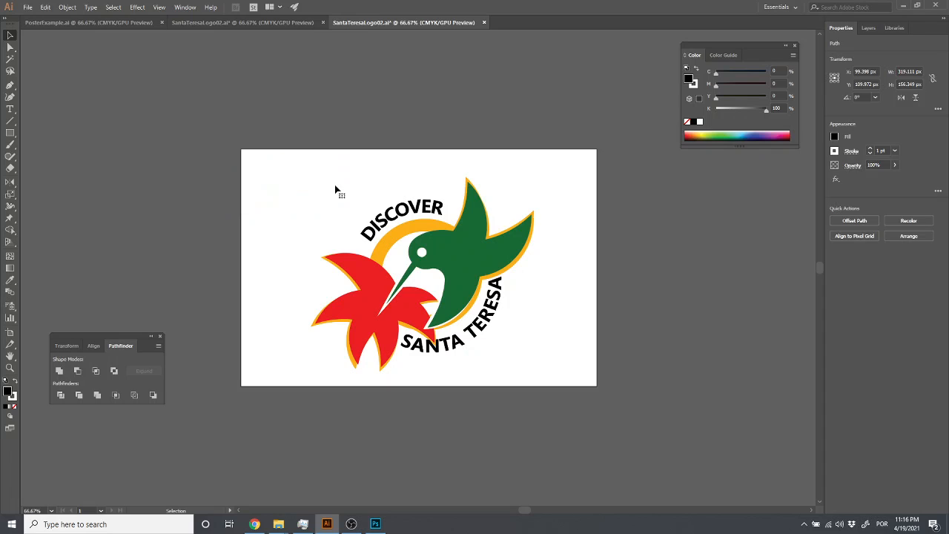
pyautogui.press('a')
pyautogui.hotkey('ctrl', 's')
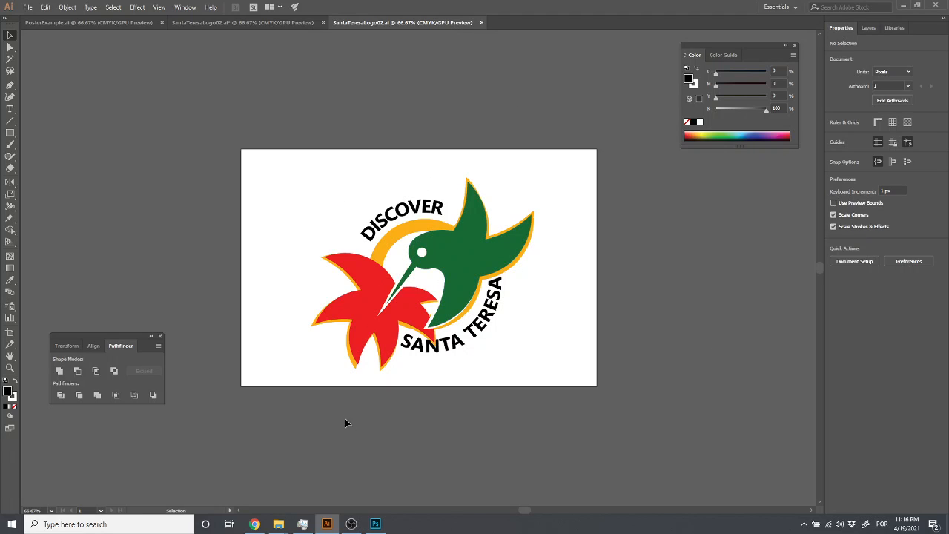
# Step: Switch to Photoshop and fine-tune the Santa Teresa logo's position on the upper half of the bottle's label
pyautogui.click(380, 524)
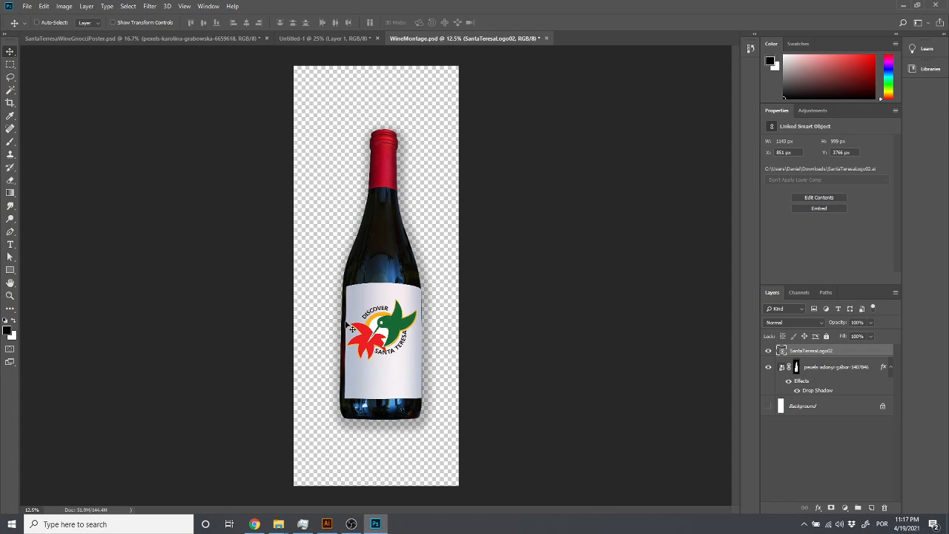
pyautogui.moveTo(389, 343); pyautogui.dragTo(390, 350)
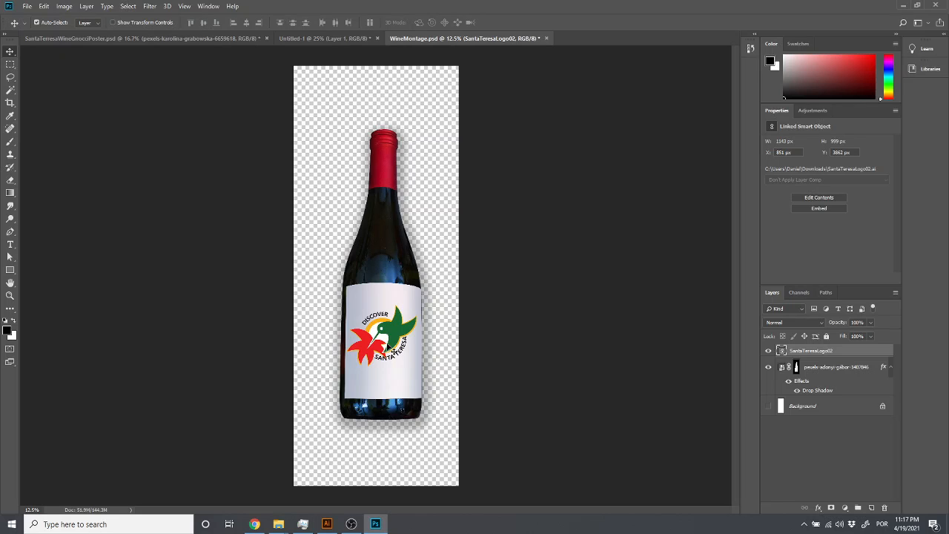
pyautogui.hotkey('ctrl', '+')
pyautogui.hotkey('ctrl', '+')
pyautogui.moveTo(390, 346); pyautogui.dragTo(331, 203)
pyautogui.moveTo(356, 236)
pyautogui.mouseDown()
pyautogui.moveTo(357, 202)
pyautogui.moveTo(375, 237)
pyautogui.moveTo(367, 234)
pyautogui.mouseUp()
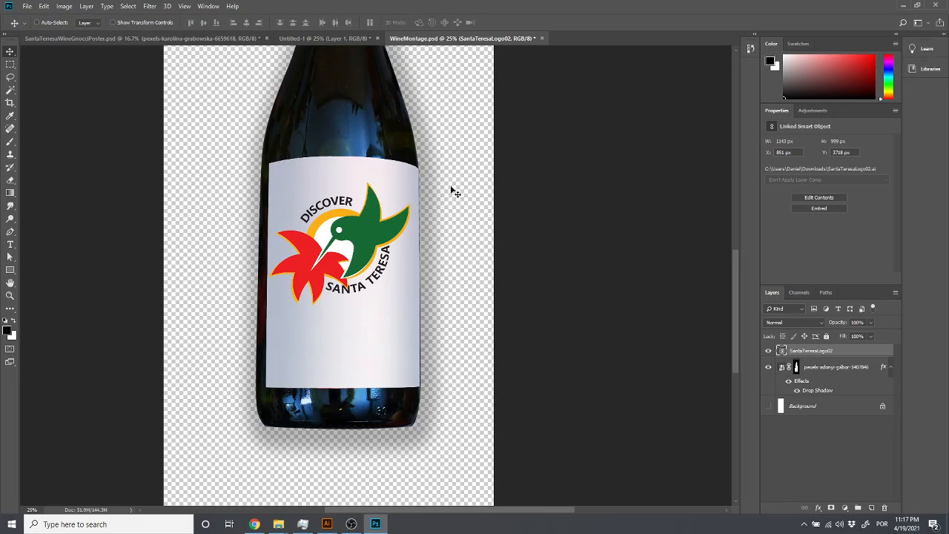
pyautogui.moveTo(358, 225); pyautogui.dragTo(360, 227)
pyautogui.hotkey('ctrl', 't')
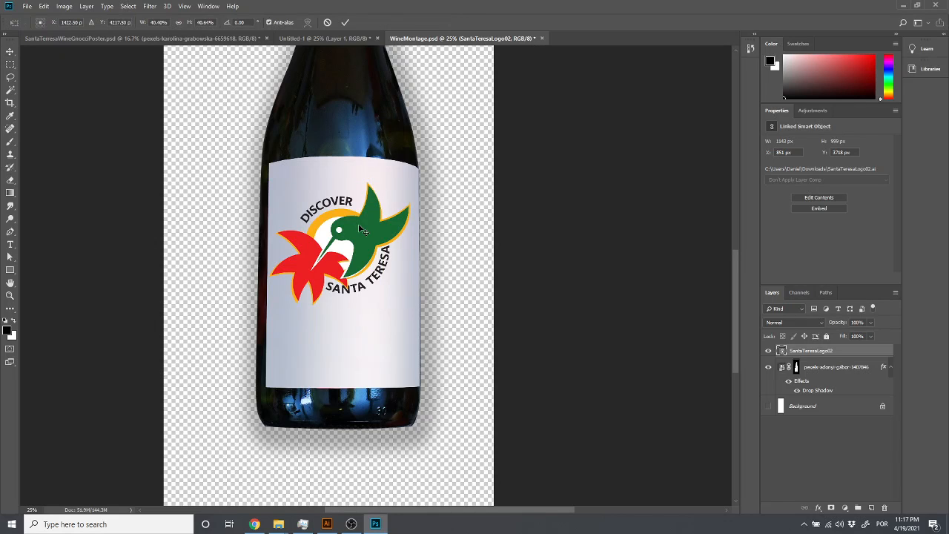
pyautogui.rightClick(337, 234)
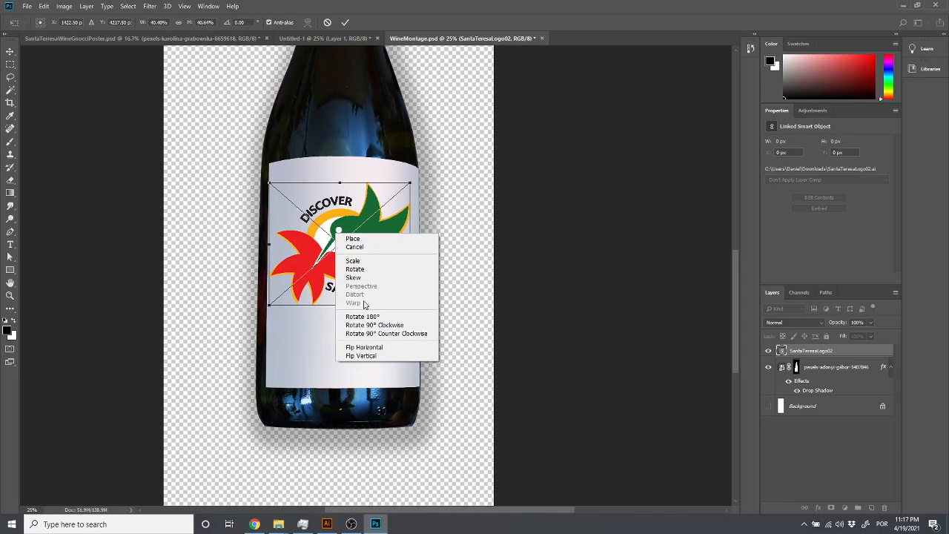
pyautogui.click(325, 174)
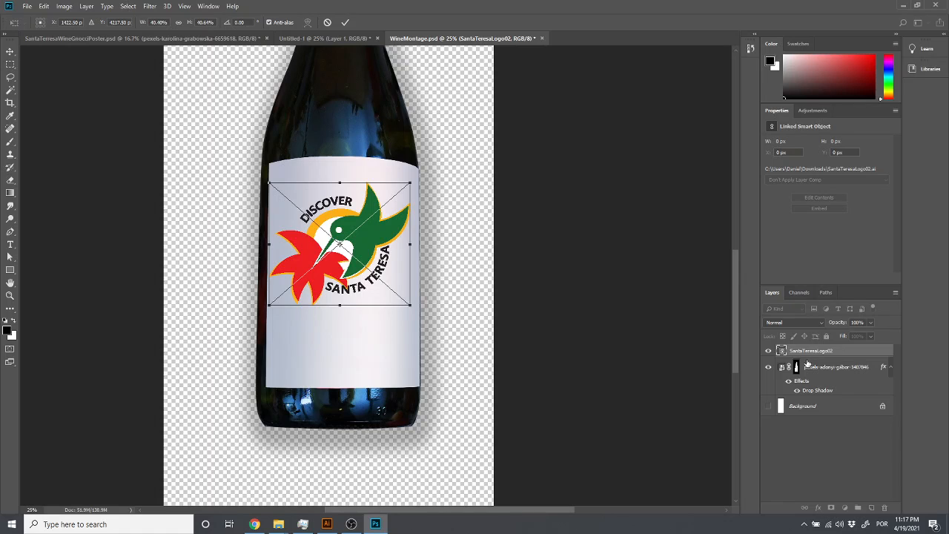
pyautogui.click(7, 55)
pyautogui.click(483, 195)
pyautogui.press('Return')
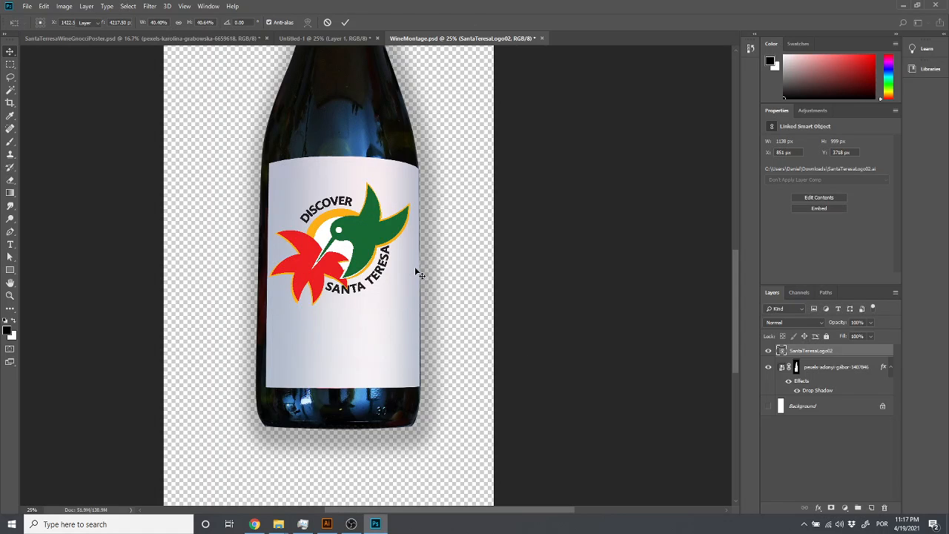
# Step: Convert the linked SantaTeresaLogo02 layer to a smart object and warp the logo to follow the curve of the bottle's label
pyautogui.rightClick(841, 348)
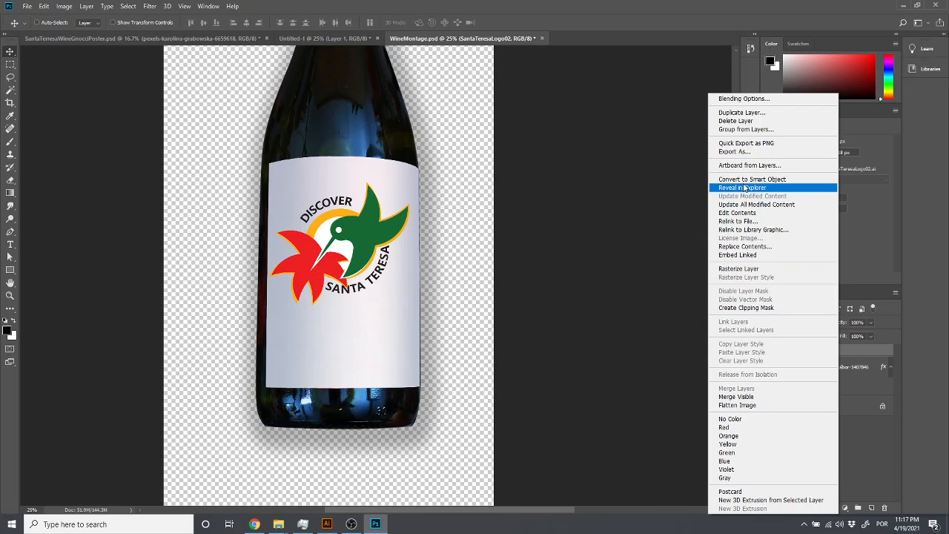
pyautogui.click(756, 180)
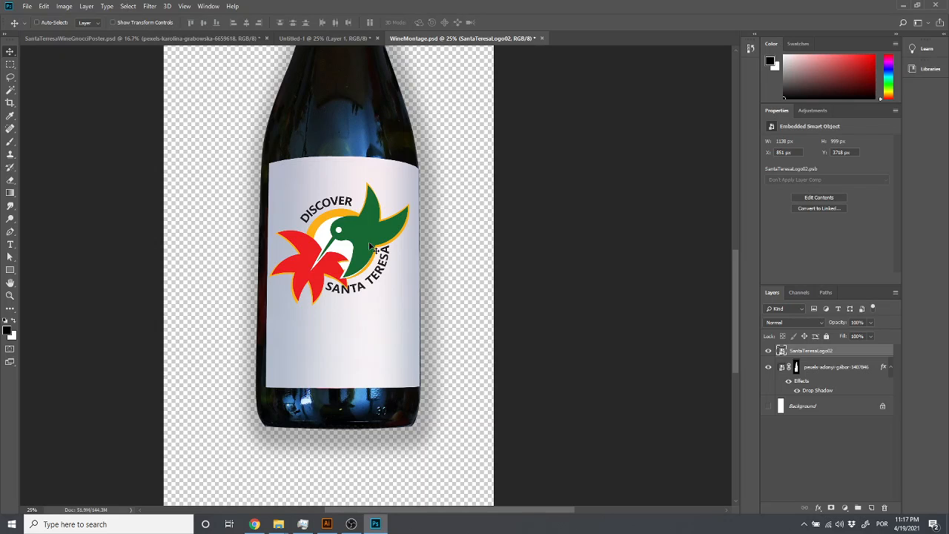
pyautogui.hotkey('ctrl', 't')
pyautogui.rightClick(331, 235)
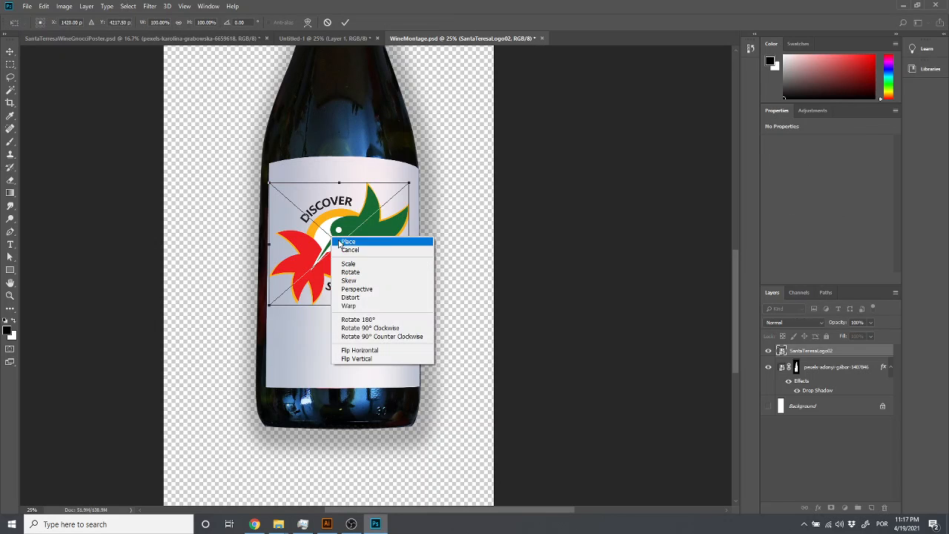
pyautogui.click(356, 306)
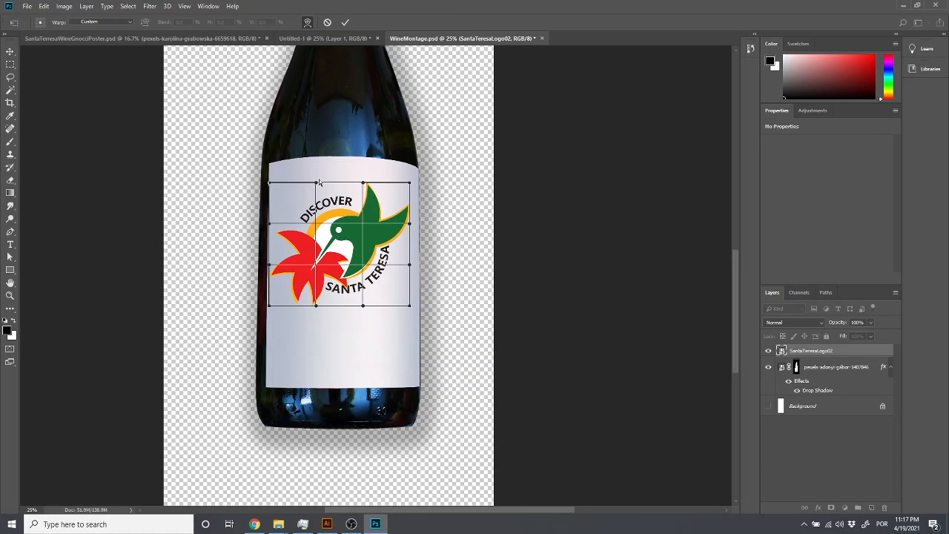
pyautogui.moveTo(317, 183); pyautogui.dragTo(365, 175)
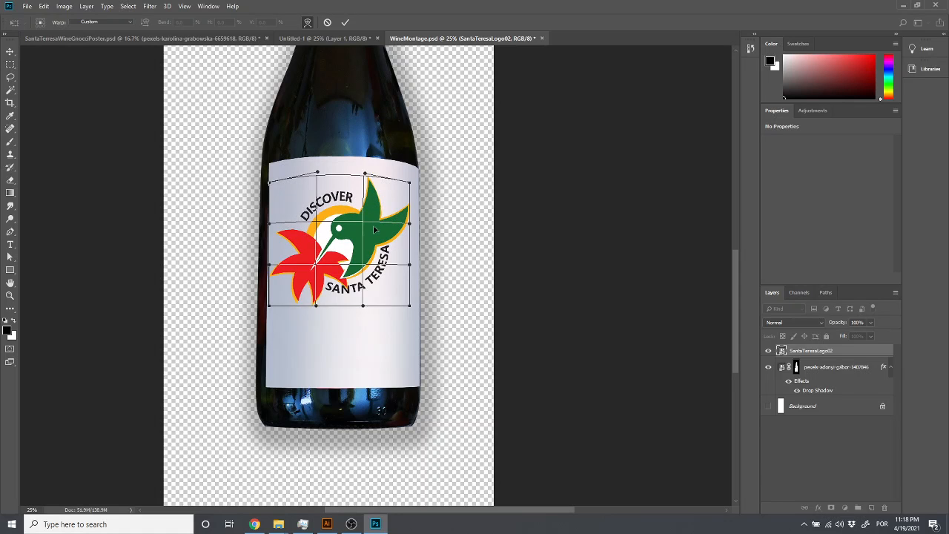
pyautogui.moveTo(363, 304); pyautogui.dragTo(363, 300)
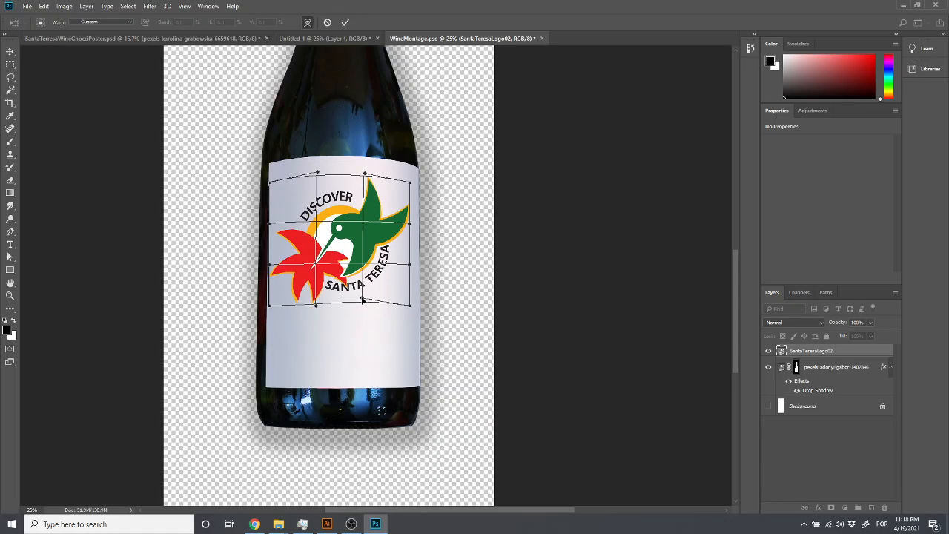
pyautogui.moveTo(314, 298); pyautogui.dragTo(362, 302)
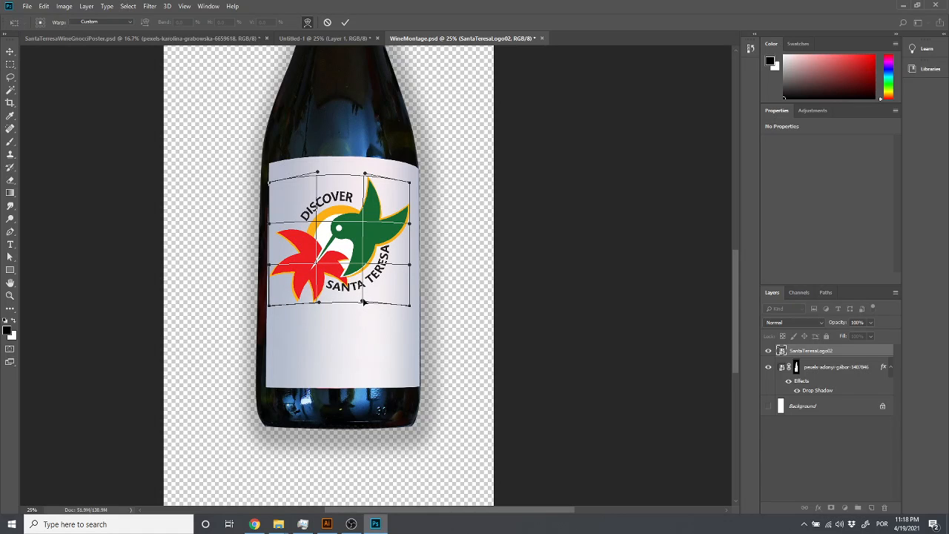
pyautogui.moveTo(364, 302); pyautogui.dragTo(318, 311)
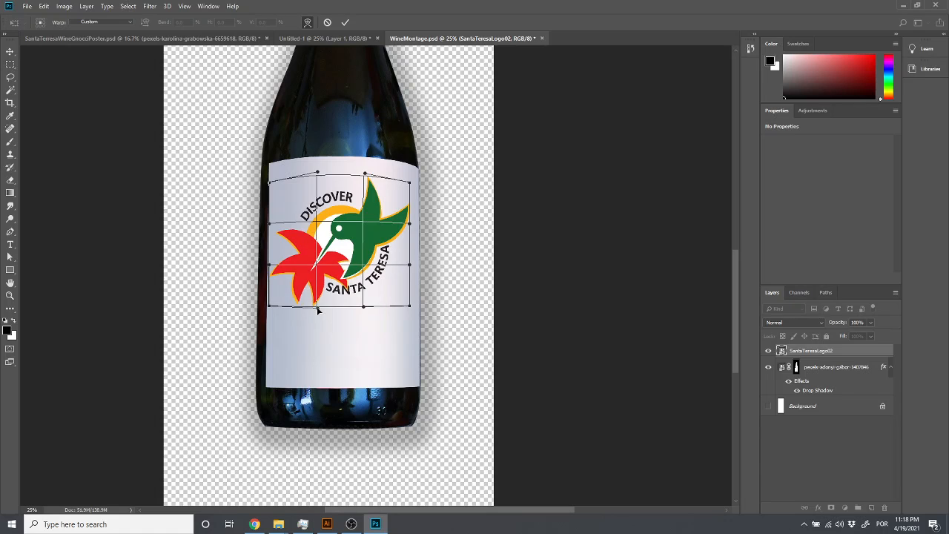
pyautogui.moveTo(338, 266); pyautogui.dragTo(340, 263)
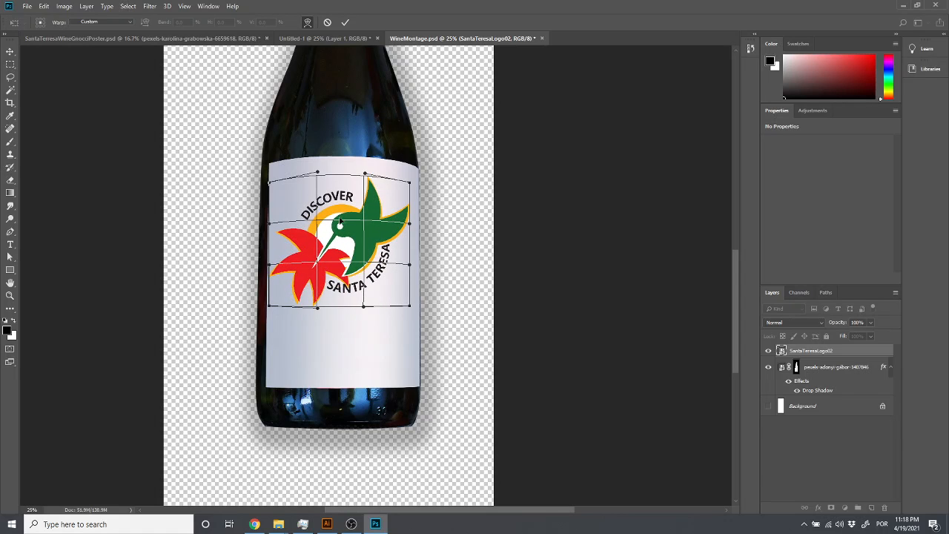
pyautogui.moveTo(339, 221); pyautogui.dragTo(340, 220)
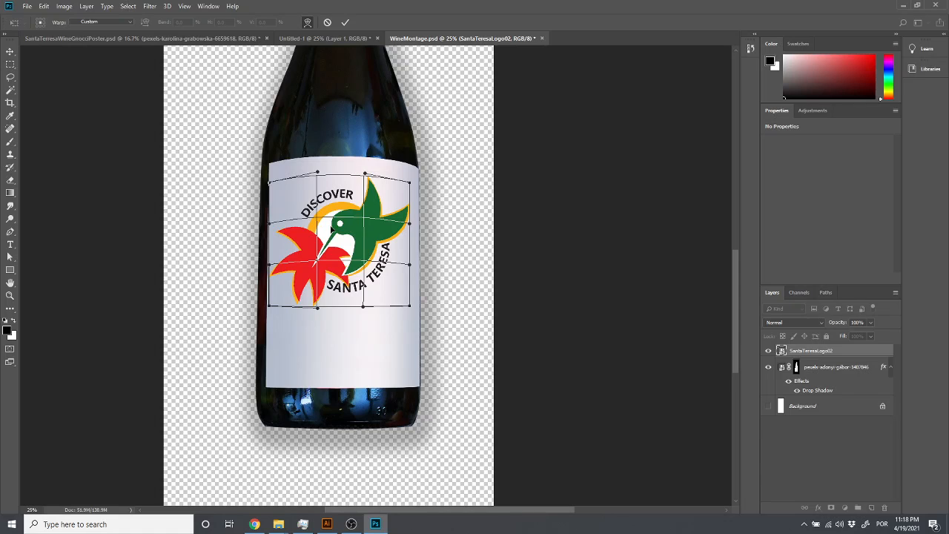
pyautogui.press('Return')
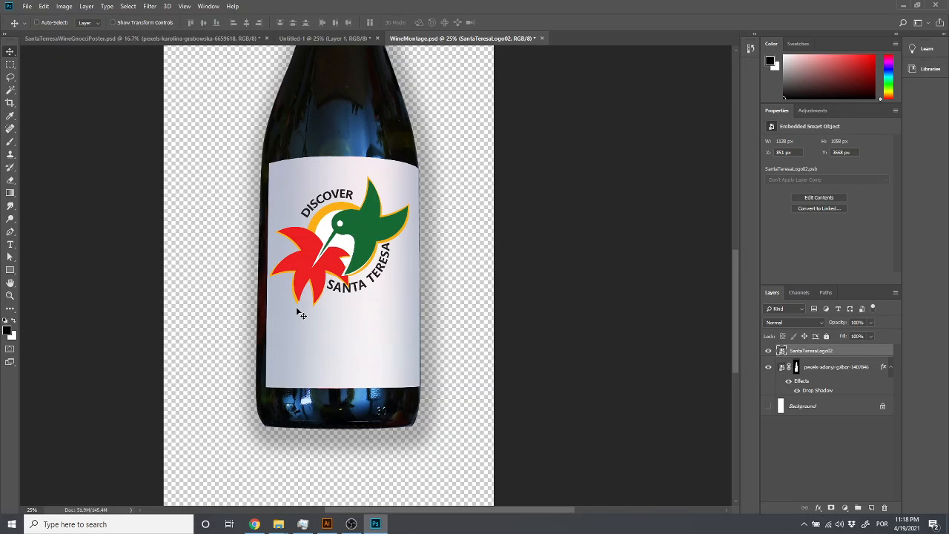
# Step: Delete the Santa Teresa logo layer from the bottle document, then switch to Illustrator and show the PosterExample.ai document
pyautogui.press('Delete')
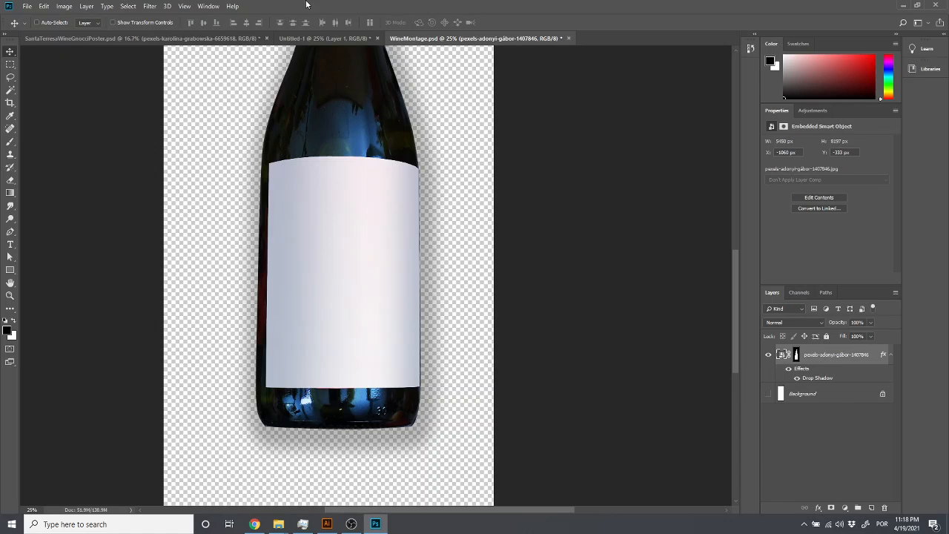
pyautogui.click(331, 529)
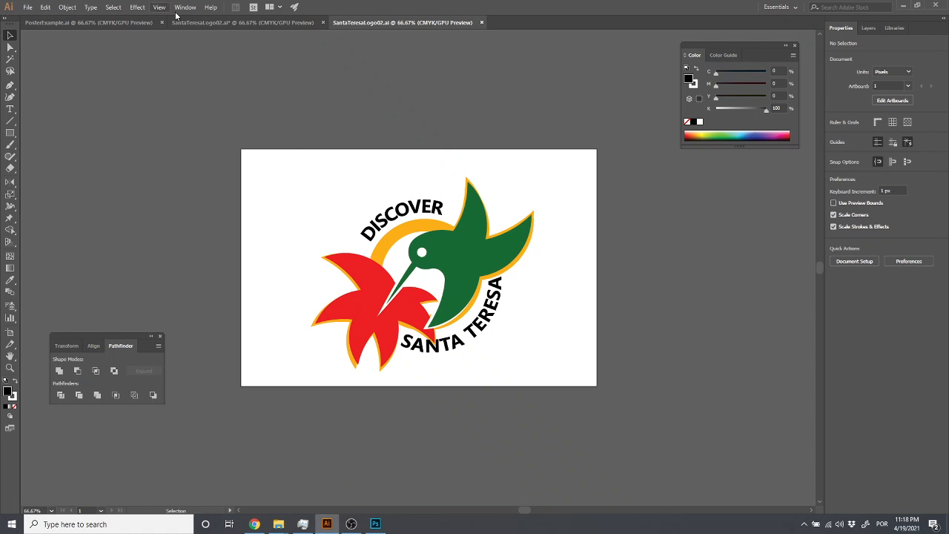
pyautogui.click(222, 26)
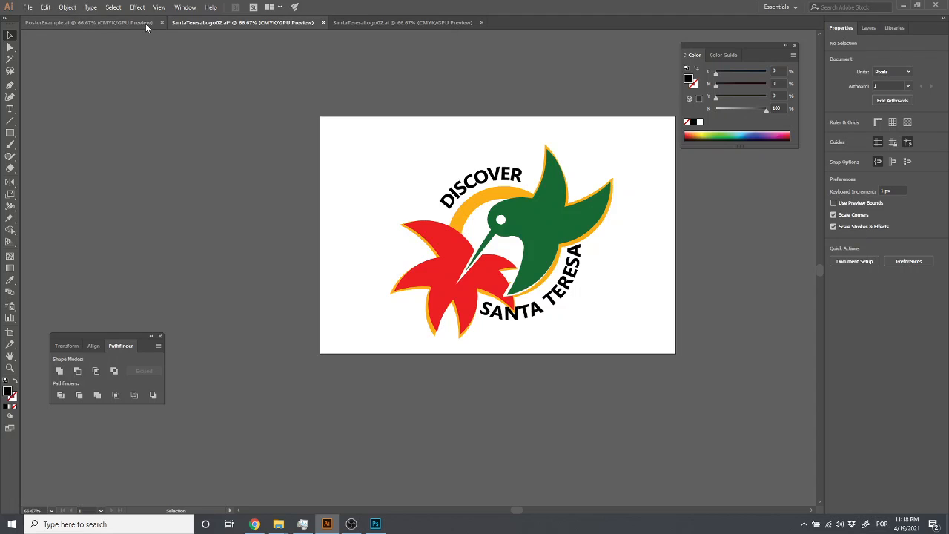
pyautogui.click(138, 26)
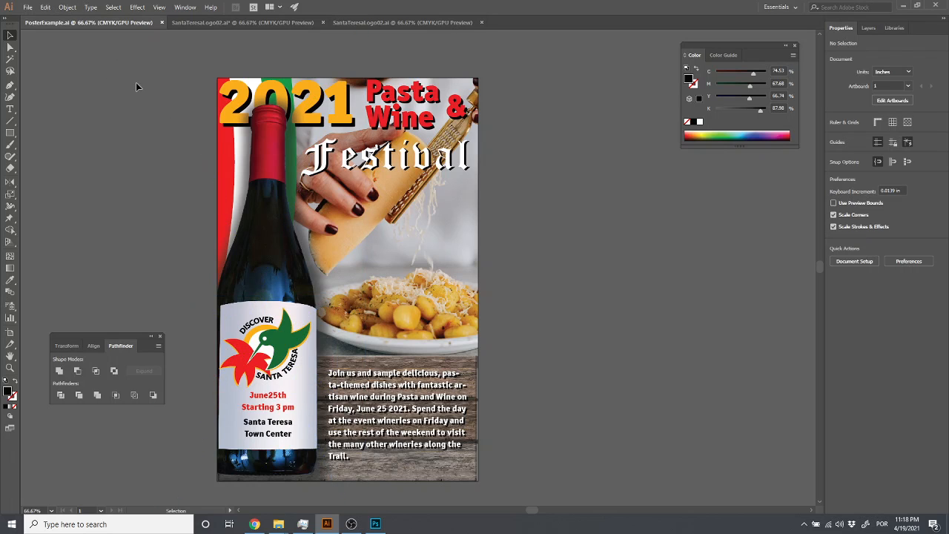
# Step: Move the wine bottle clip group off the artboard's left side, and undo the trial deletion of it and the background image move
pyautogui.moveTo(287, 246); pyautogui.dragTo(111, 233)
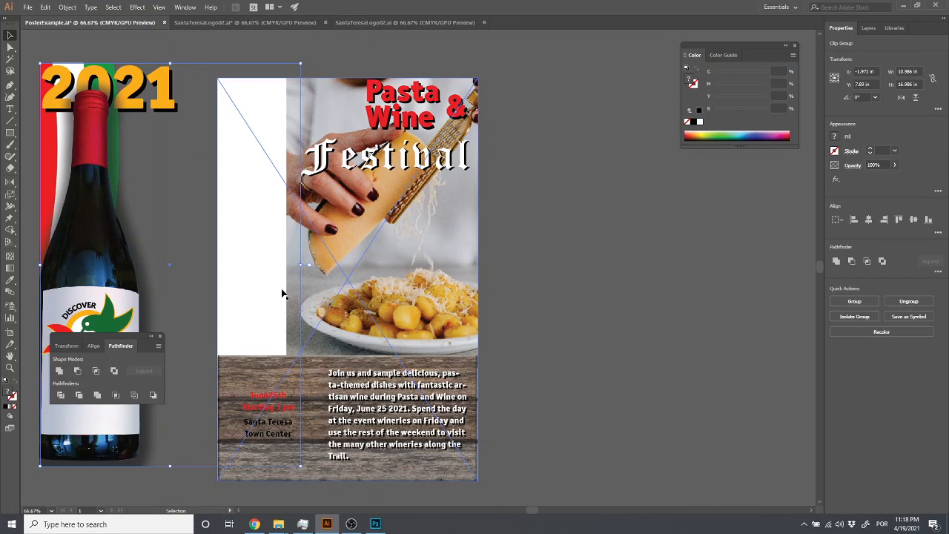
pyautogui.press('Delete')
pyautogui.moveTo(282, 294); pyautogui.dragTo(356, 304)
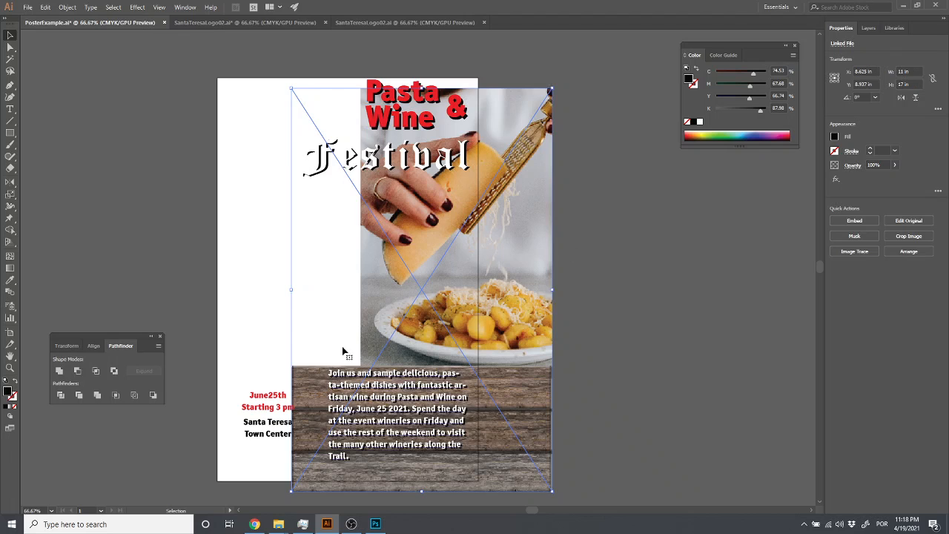
pyautogui.hotkey('ctrl', 'z')
pyautogui.hotkey('ctrl', 'z')
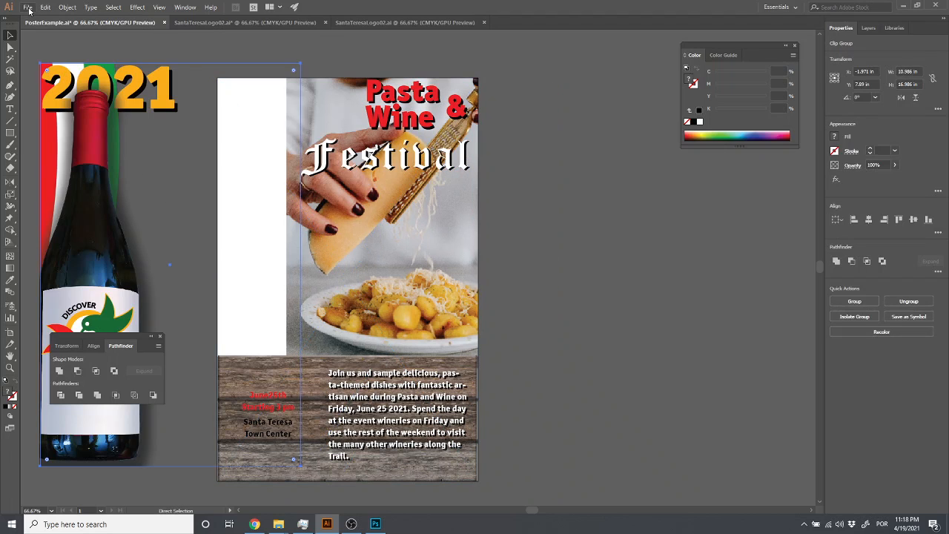
# Step: Create a new portrait document from the Tabloid 11 x 17 in preset
pyautogui.click(27, 6)
pyautogui.click(37, 20)
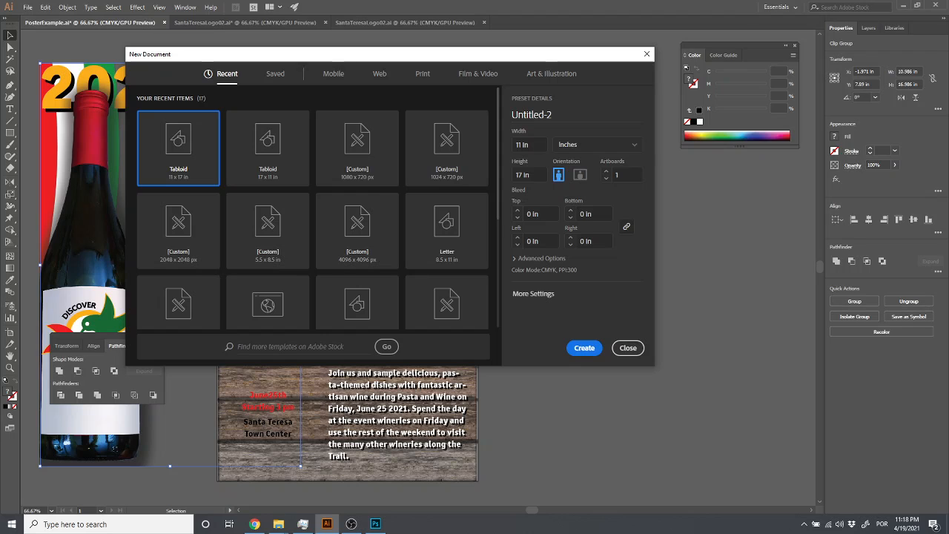
pyautogui.doubleClick(186, 155)
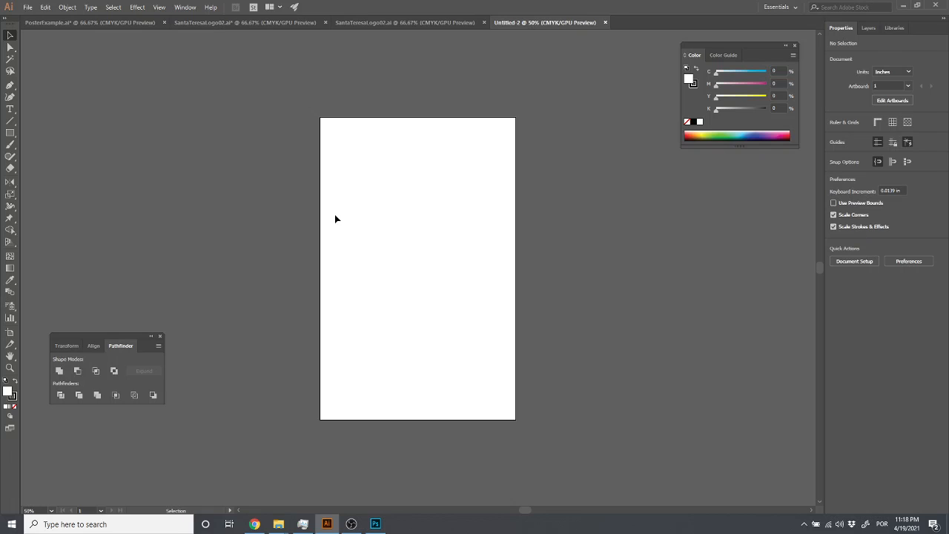
# Step: Choose the SantaTerresaWineGnocciPoster Photoshop file from Downloads for placing as a linked file in the new document
pyautogui.click(28, 7)
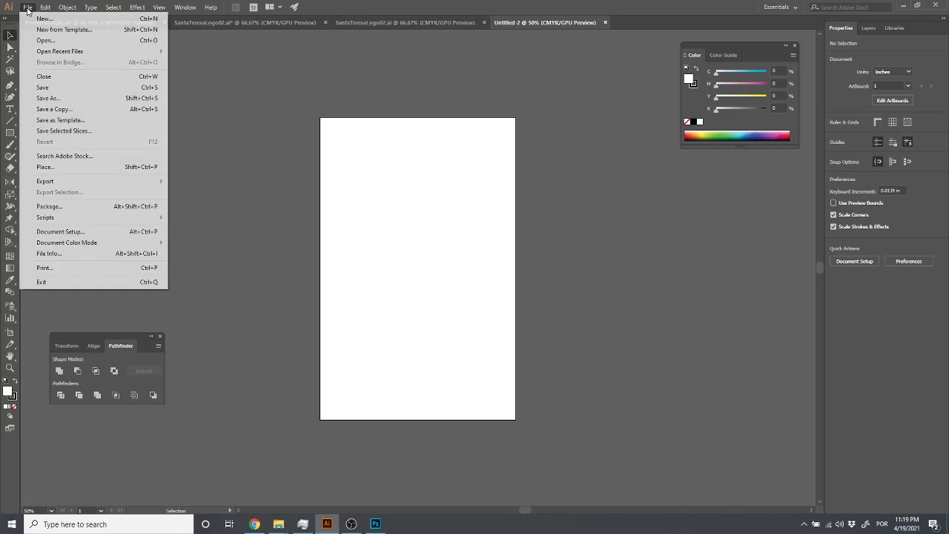
pyautogui.click(52, 170)
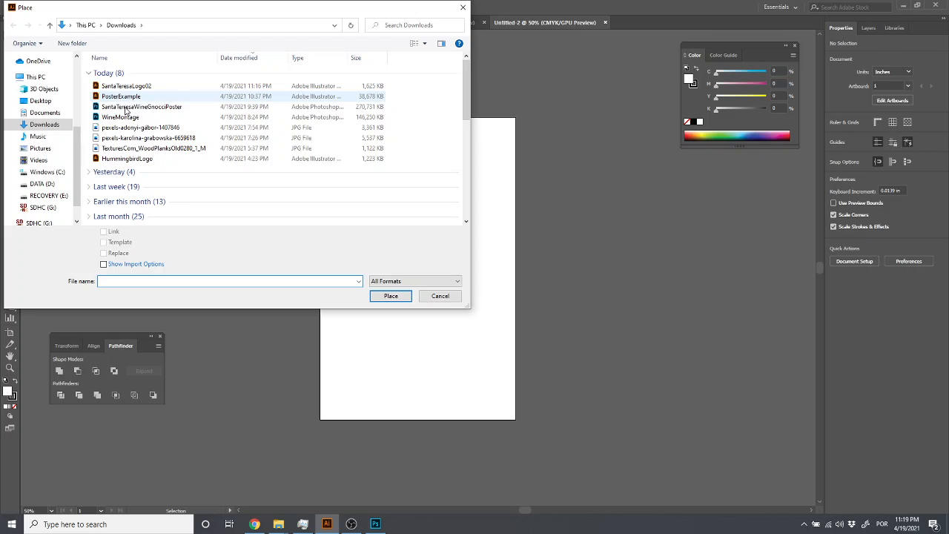
pyautogui.click(162, 108)
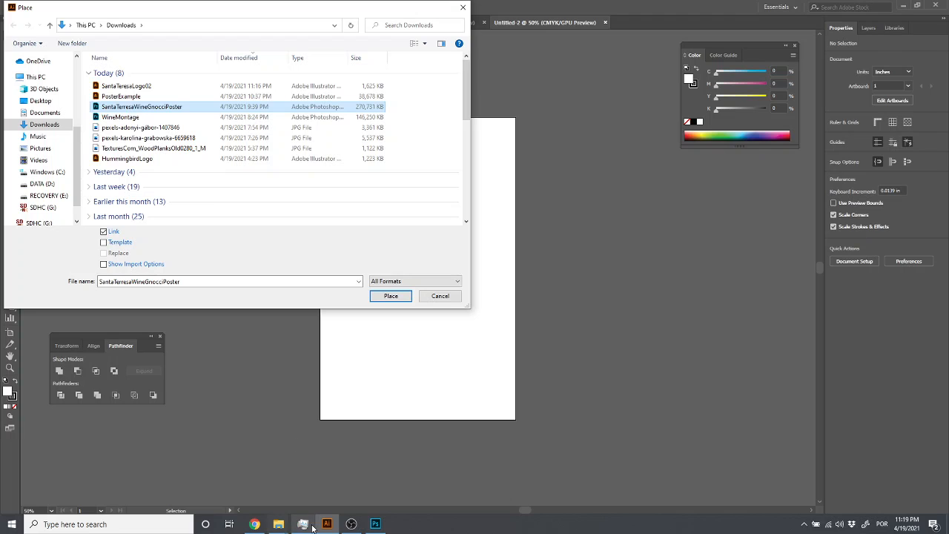
# Step: Switch to Photoshop and review the SantaTerresaWineGnocciPoster.psd background artwork against the file chosen for placing in Illustrator
pyautogui.click(375, 524)
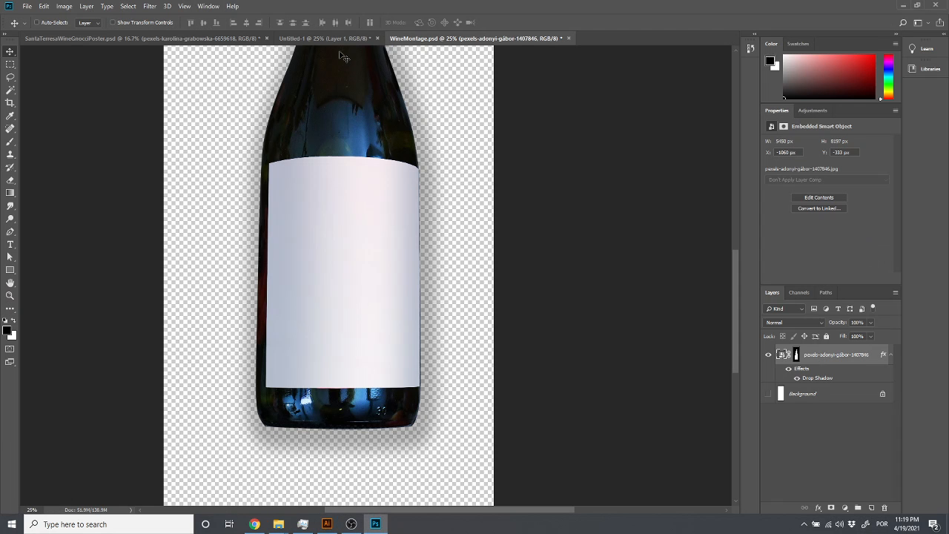
pyautogui.click(185, 38)
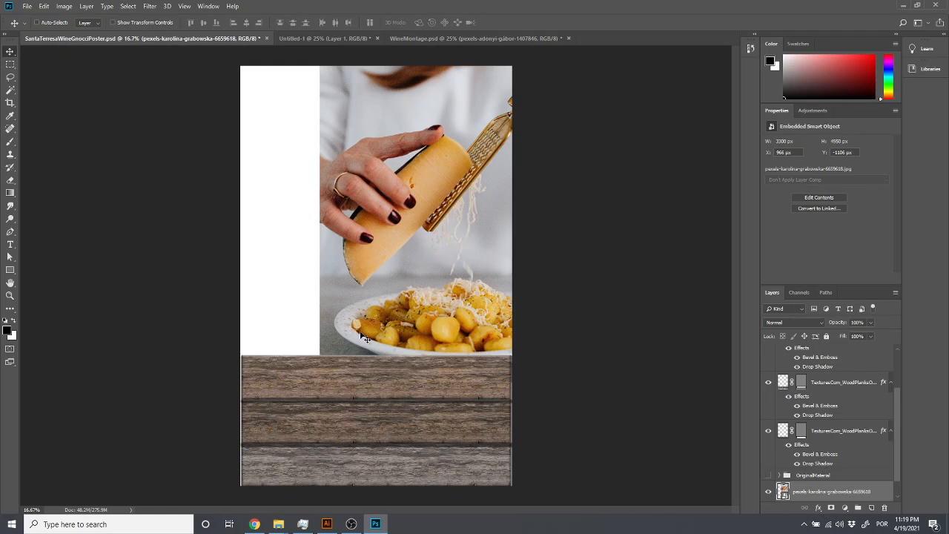
pyautogui.click(327, 525)
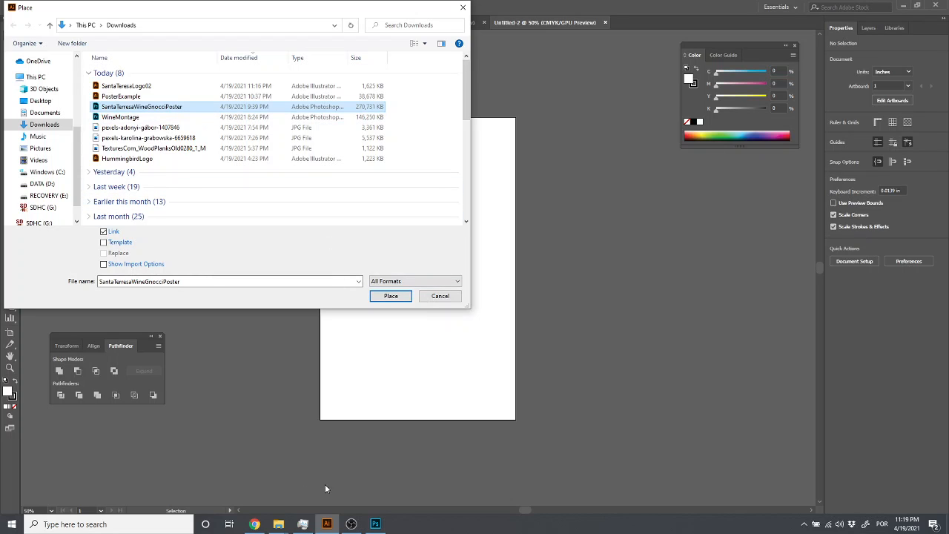
pyautogui.click(376, 524)
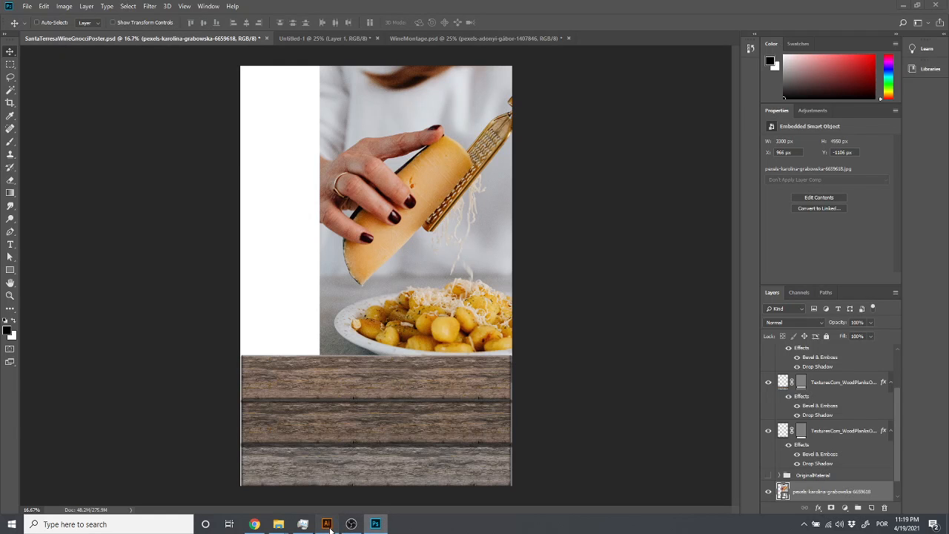
# Step: Switch to Illustrator and place the gnocchi poster image so that it covers the artboard from its upper-left corner
pyautogui.click(326, 524)
pyautogui.click(391, 296)
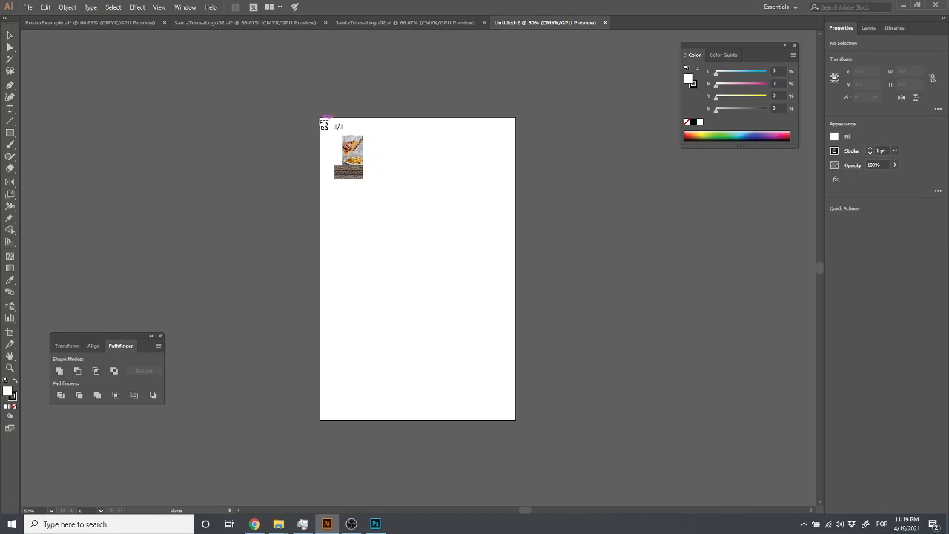
pyautogui.click(320, 118)
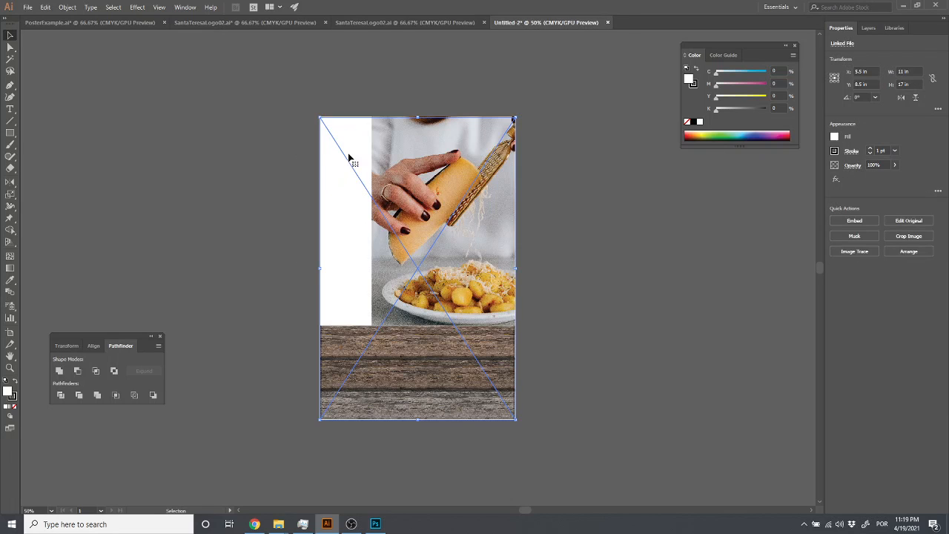
pyautogui.moveTo(350, 157)
pyautogui.mouseDown()
pyautogui.moveTo(410, 178)
pyautogui.moveTo(375, 148)
pyautogui.moveTo(341, 142)
pyautogui.mouseUp()
pyautogui.click(568, 411)
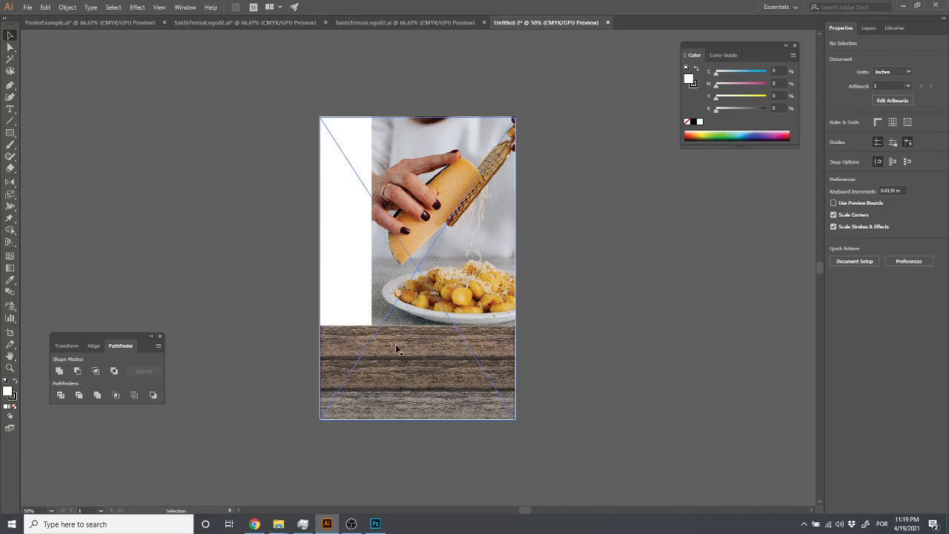
# Step: Examine the contents of Layer 1 to see how the placed poster image is stored
pyautogui.click(868, 29)
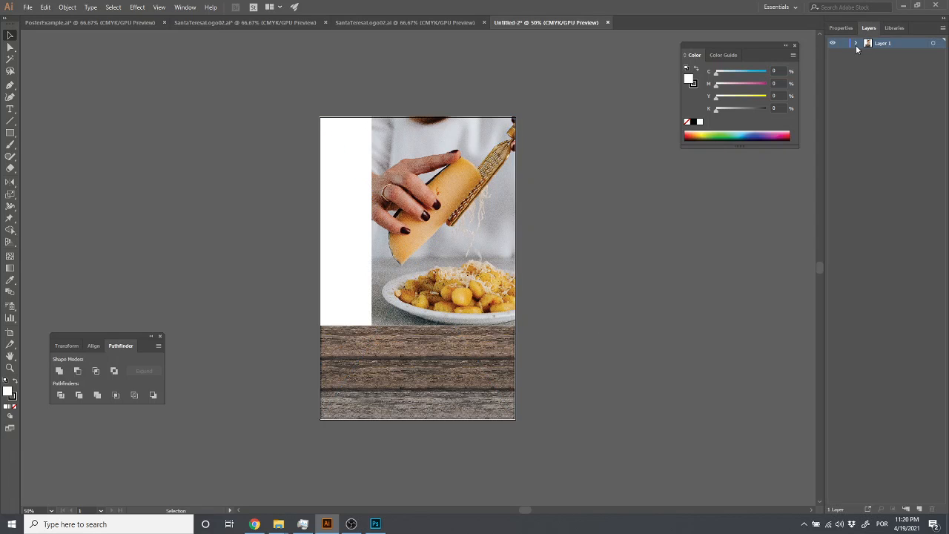
pyautogui.click(857, 44)
pyautogui.click(861, 96)
pyautogui.click(857, 44)
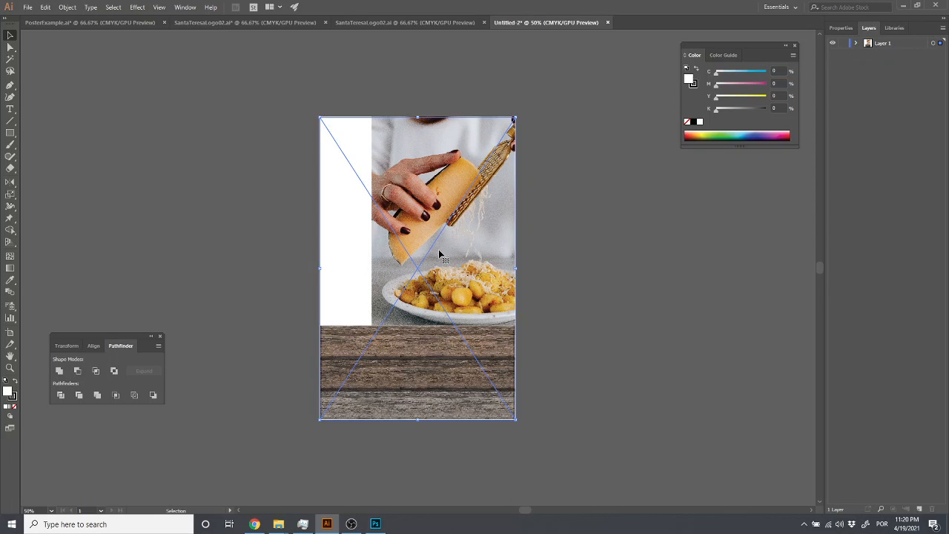
# Step: Delete the placed poster image from the artboard
pyautogui.moveTo(438, 249)
pyautogui.mouseDown()
pyautogui.moveTo(747, 320)
pyautogui.moveTo(430, 263)
pyautogui.mouseUp()
pyautogui.click(669, 398)
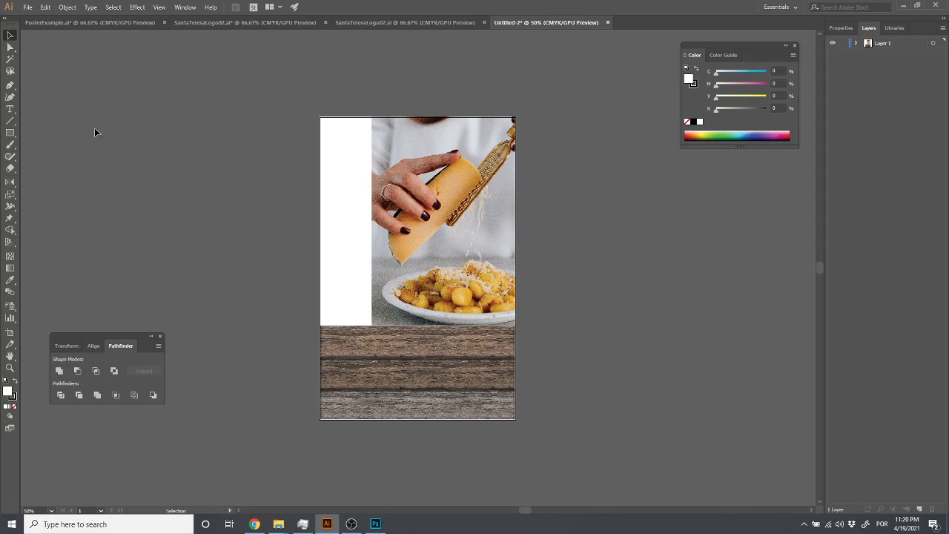
pyautogui.click(468, 245)
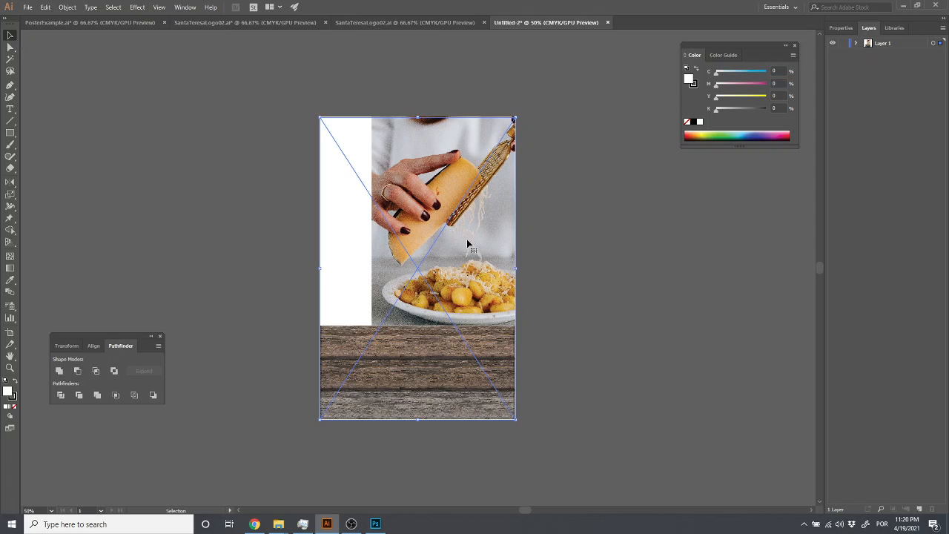
pyautogui.press('Delete')
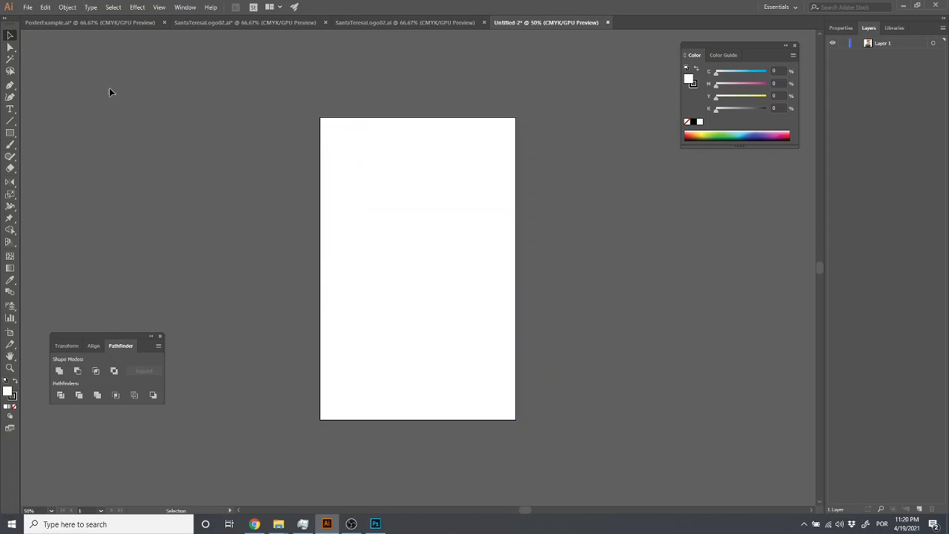
# Step: Place SantaTerresaWineGnocciPoster as a linked file with Show Import Options enabled, aligned to the artboard's upper-left corner
pyautogui.click(28, 6)
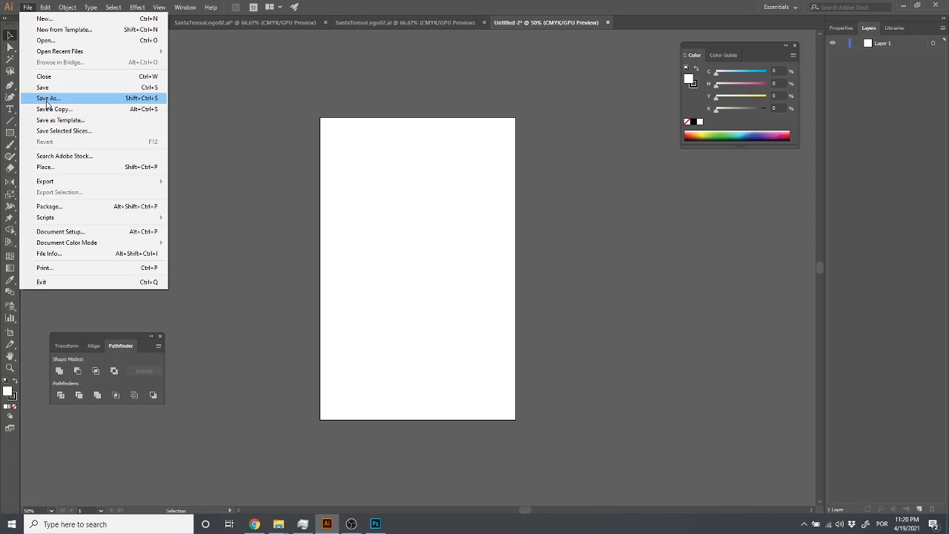
pyautogui.click(46, 167)
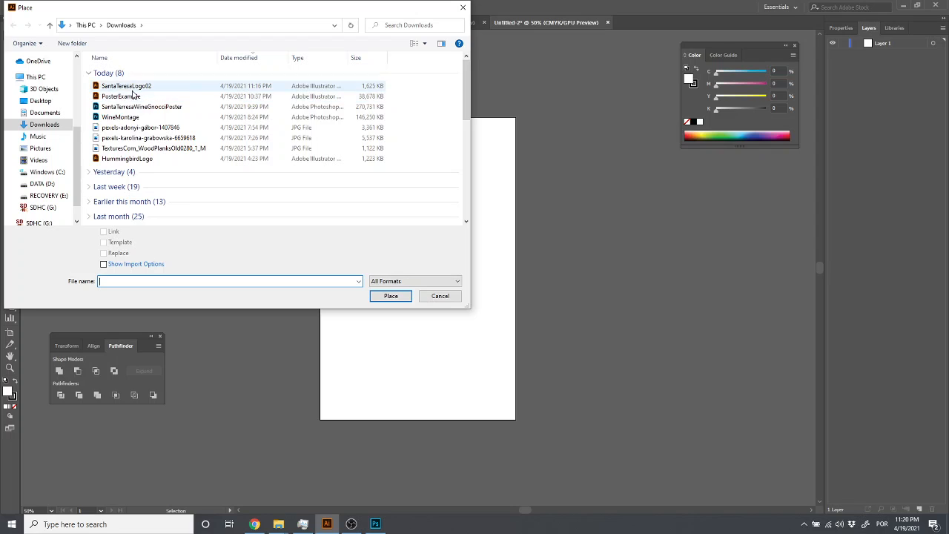
pyautogui.click(137, 112)
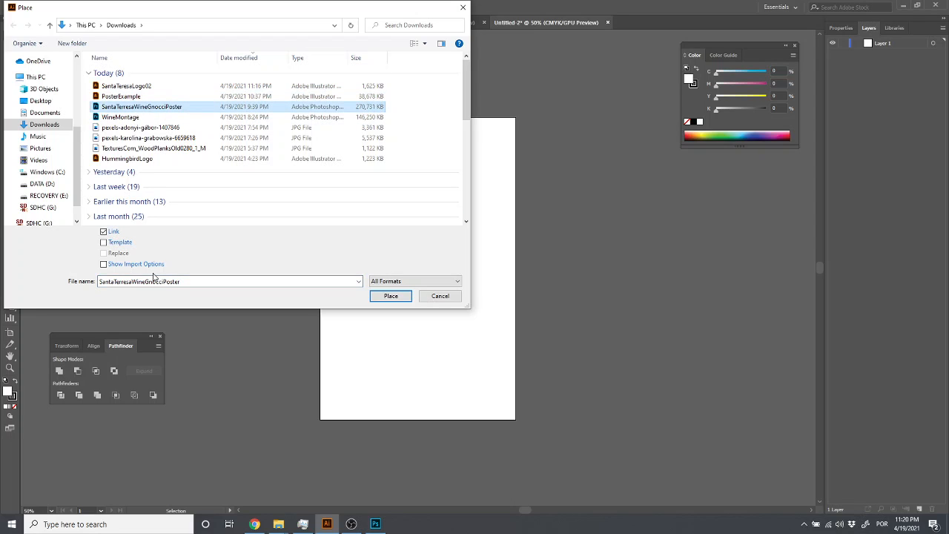
pyautogui.click(113, 264)
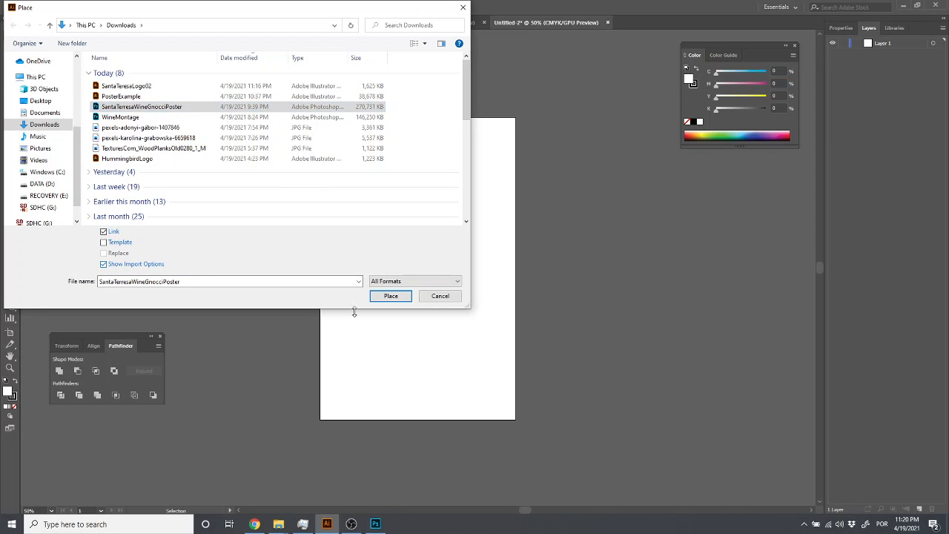
pyautogui.click(386, 299)
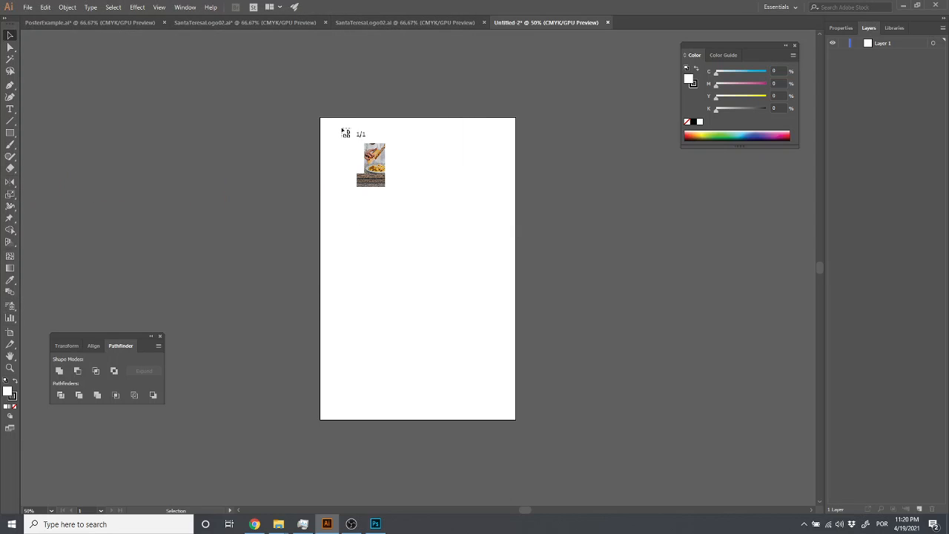
pyautogui.click(320, 119)
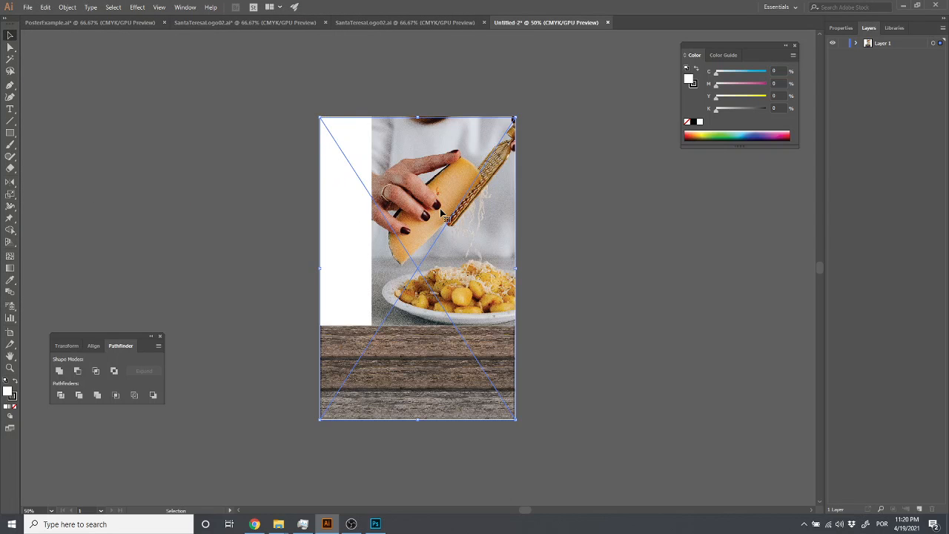
pyautogui.click(528, 252)
pyautogui.click(470, 253)
pyautogui.click(629, 338)
pyautogui.click(250, 174)
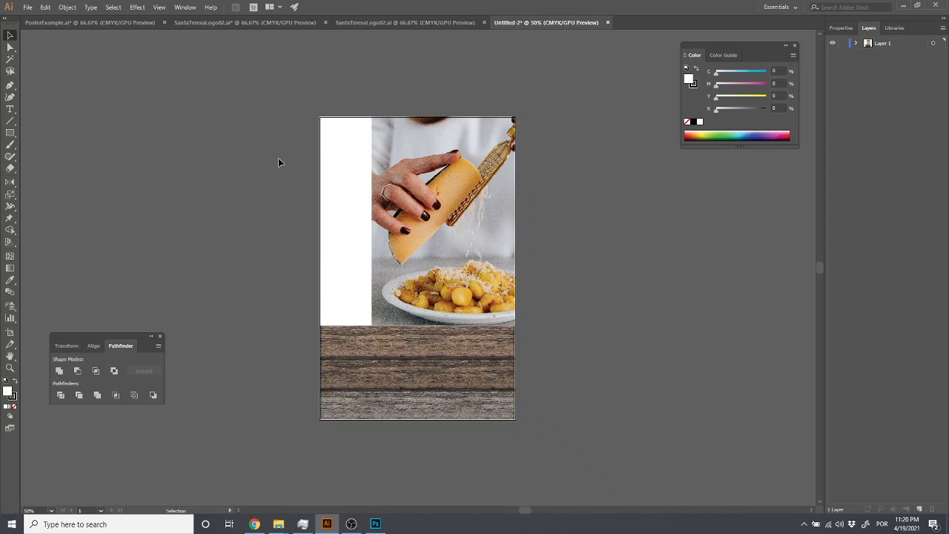
# Step: Place WineMontage as a linked file and position the wine bottle over the left half of the poster
pyautogui.click(28, 7)
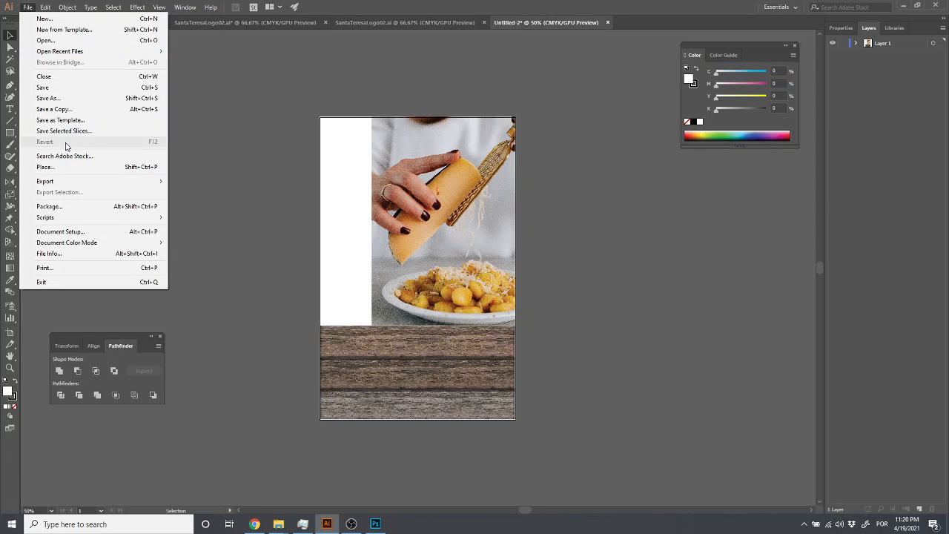
pyautogui.click(45, 167)
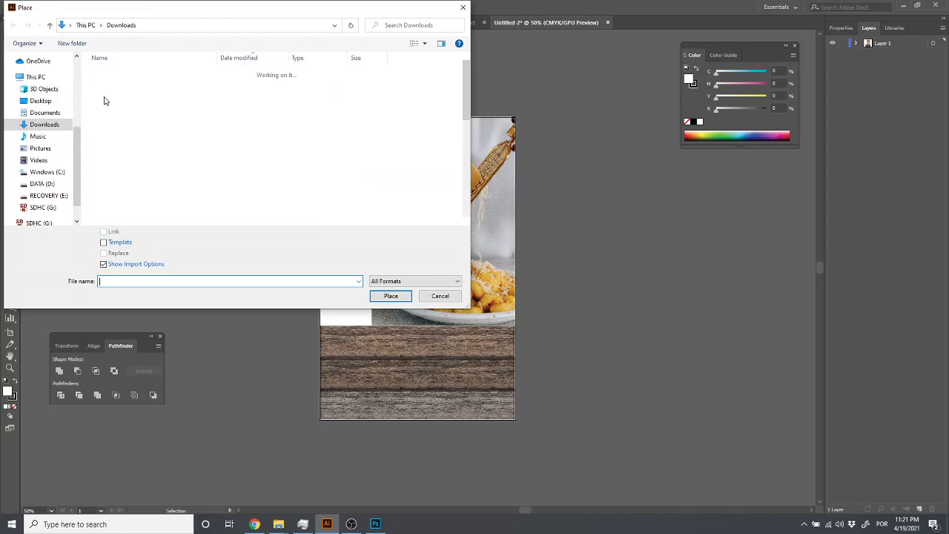
pyautogui.click(121, 117)
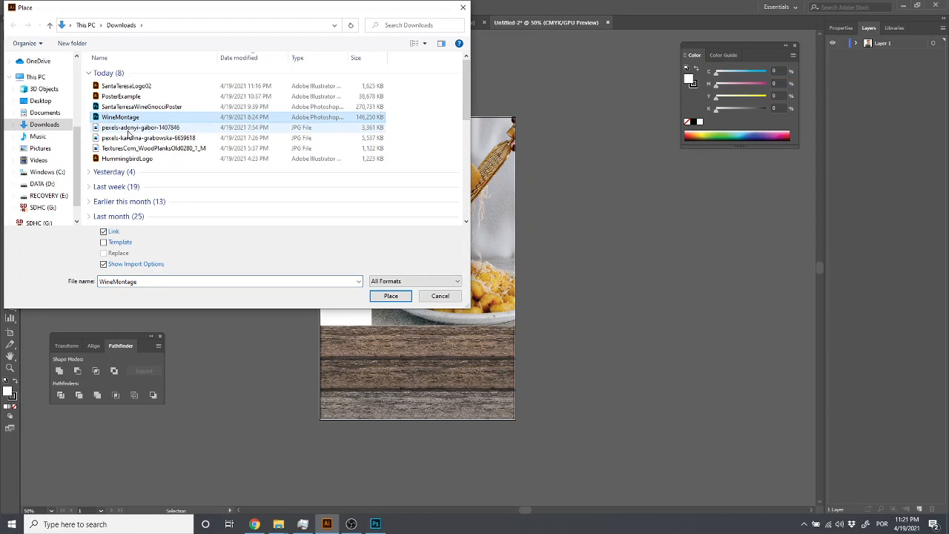
pyautogui.click(390, 296)
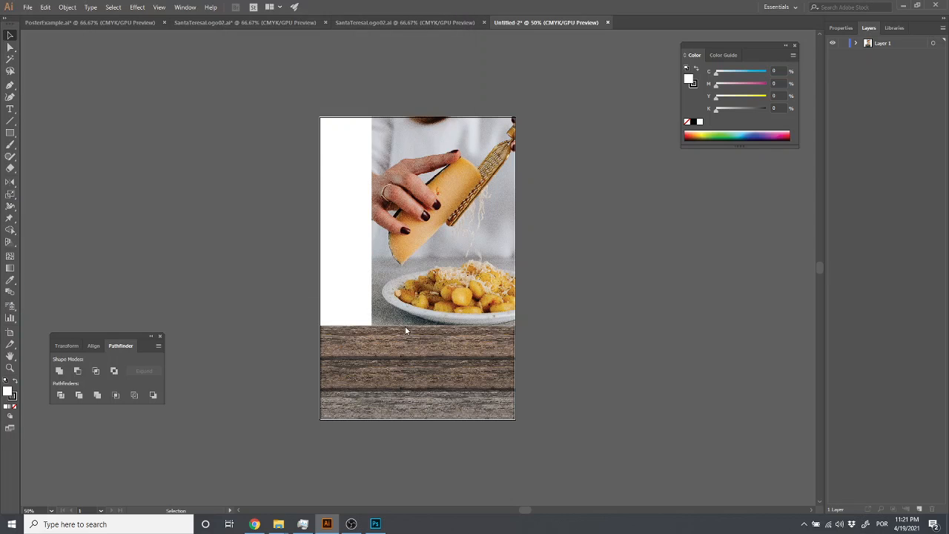
pyautogui.click(321, 278)
pyautogui.moveTo(396, 454); pyautogui.dragTo(366, 243)
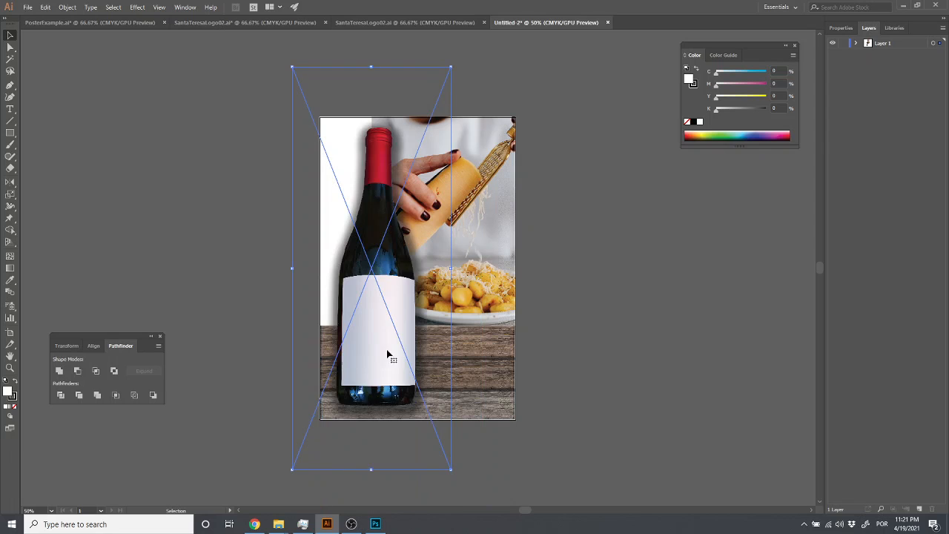
# Step: Switch to Photoshop and disable the layer mask on the bottle layer in WineMontage.psd
pyautogui.click(375, 523)
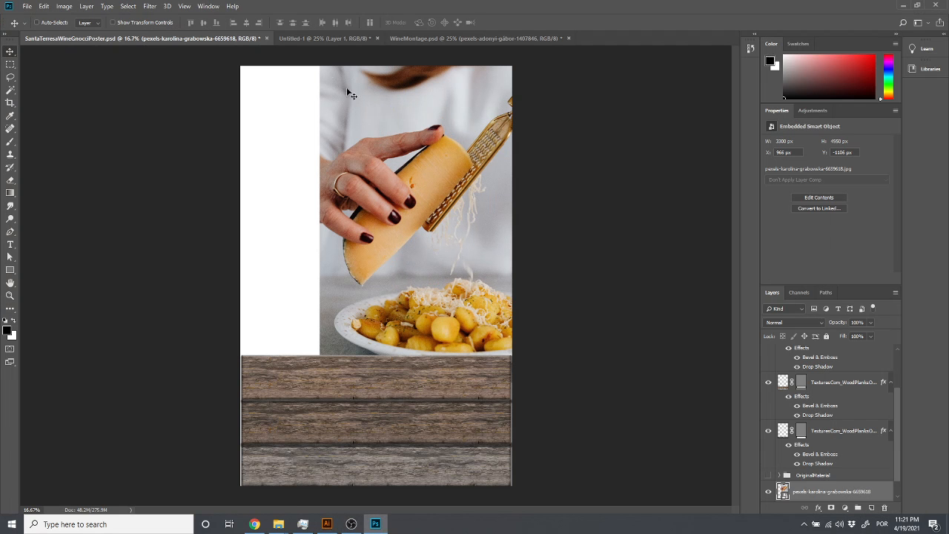
pyautogui.click(425, 38)
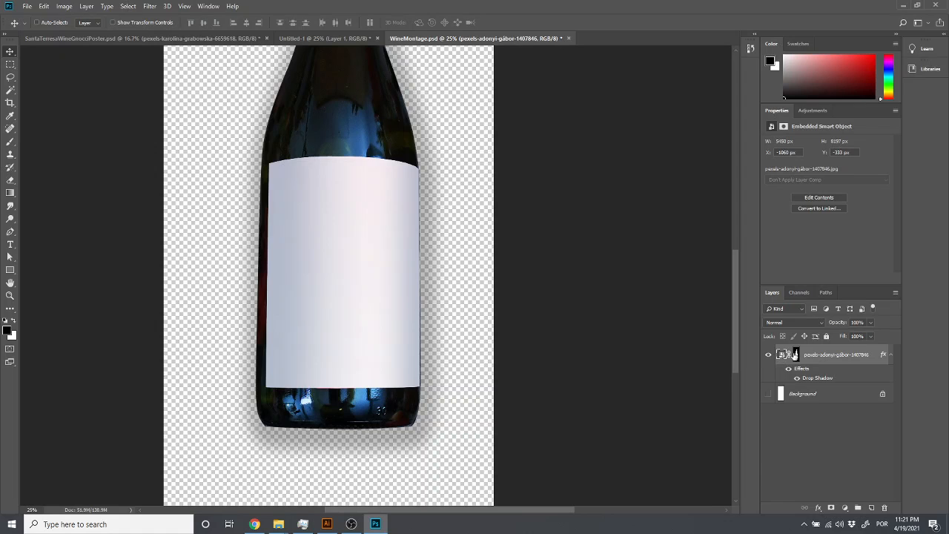
pyautogui.click(797, 356)
pyautogui.rightClick(814, 358)
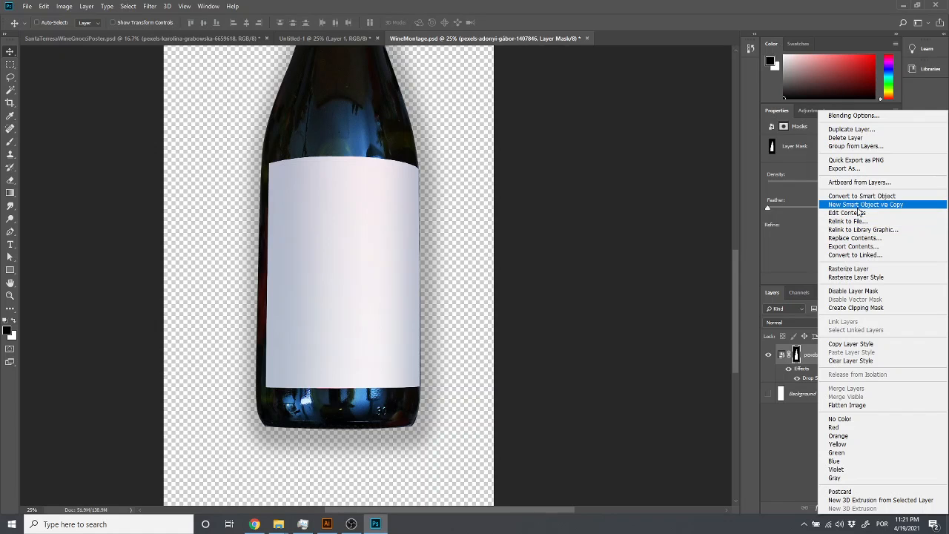
pyautogui.click(860, 290)
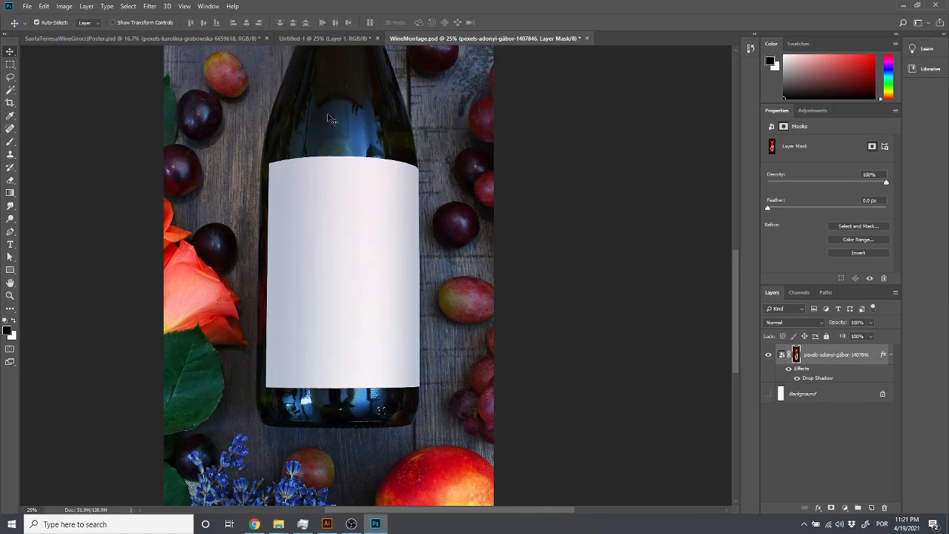
pyautogui.scroll(-2, 332, 120)
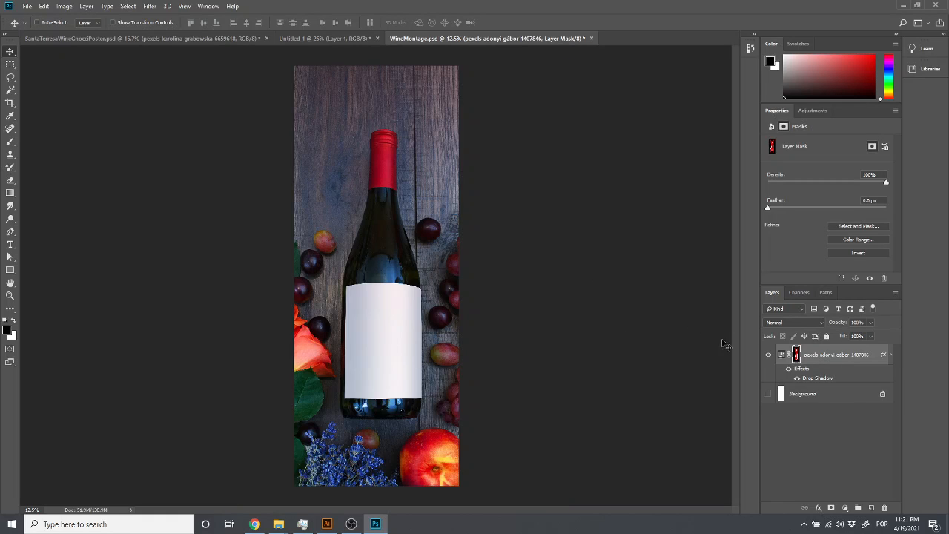
# Step: Enable the bottle layer's mask again in WineMontage.psd
pyautogui.rightClick(797, 356)
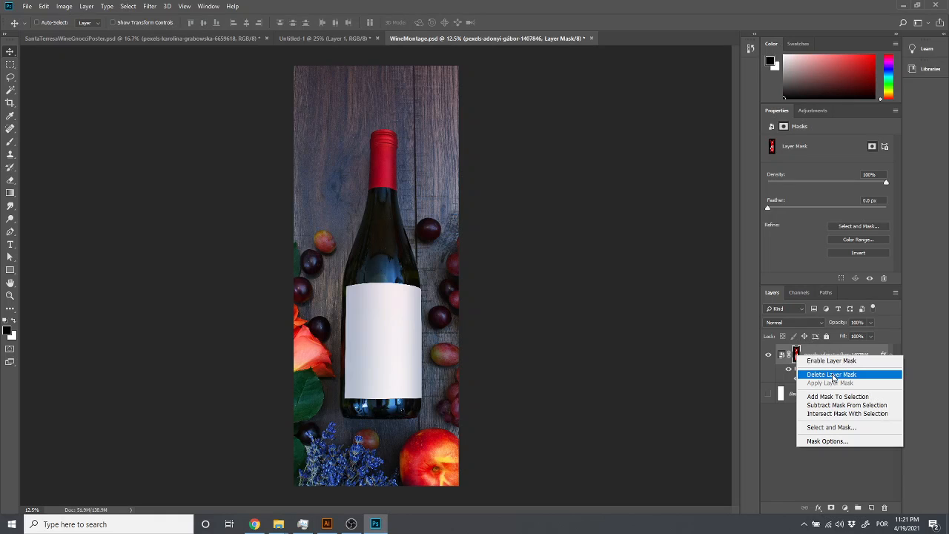
pyautogui.click(831, 361)
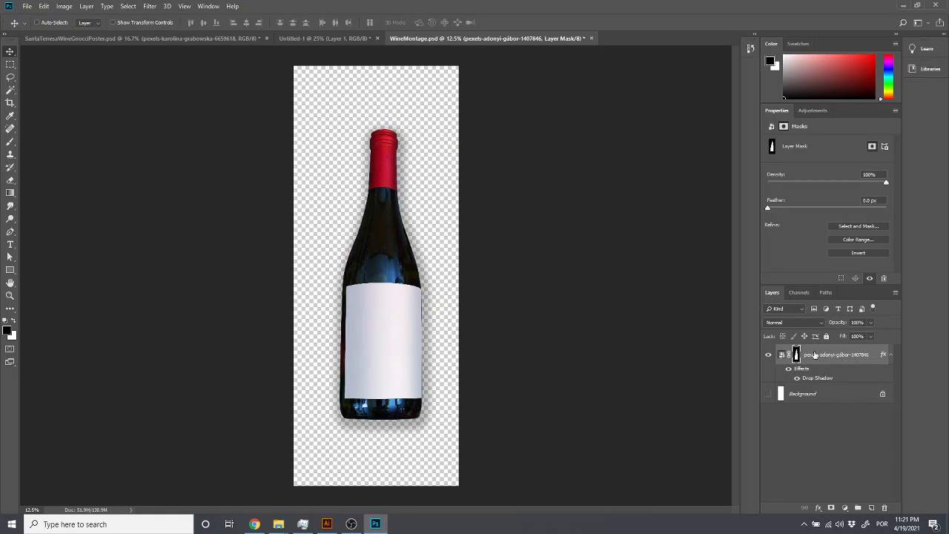
pyautogui.click(803, 369)
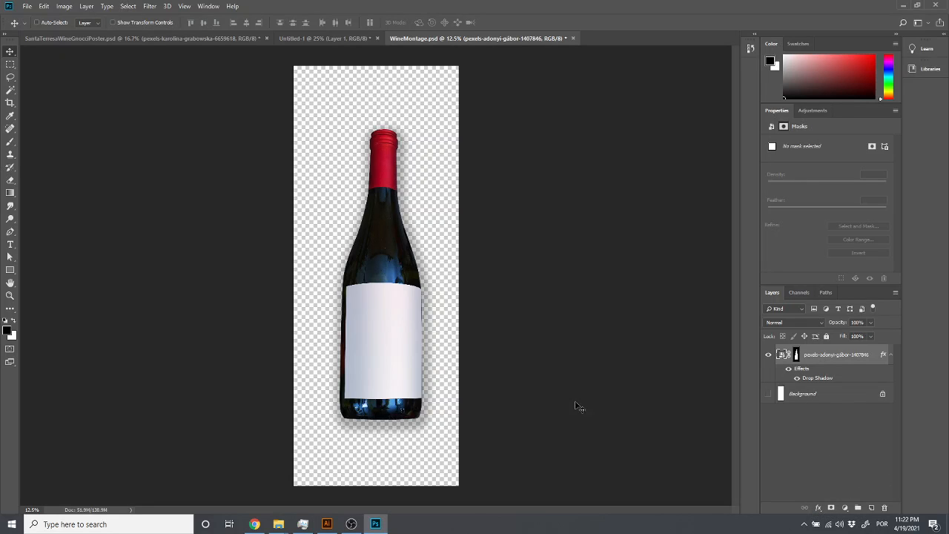
# Step: Review the SantaTerresaWineGnocciPoster.psd and Untitled-1 documents in Photoshop
pyautogui.click(113, 39)
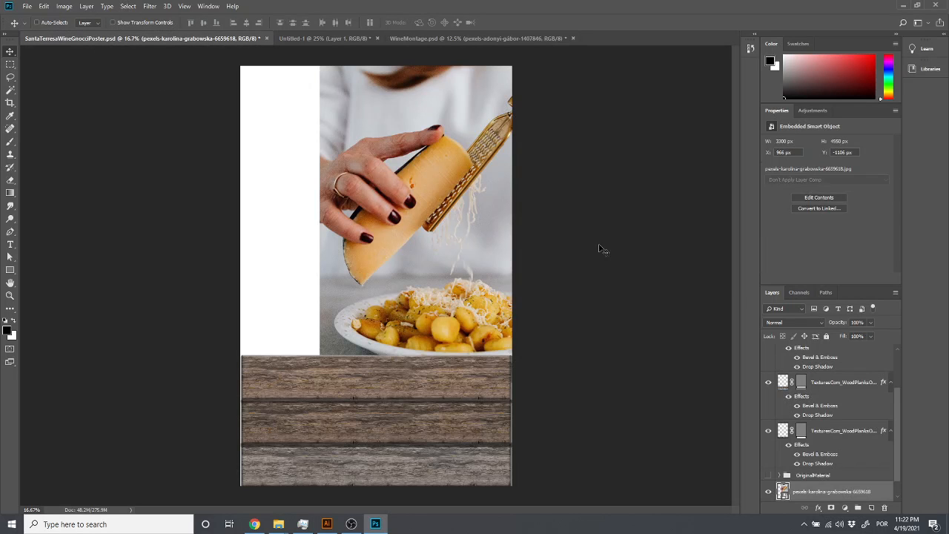
pyautogui.click(327, 38)
pyautogui.click(206, 40)
# Step: Switch to Illustrator and move the wine bottle image to the poster's left edge, beside the gnocchi plate
pyautogui.click(326, 524)
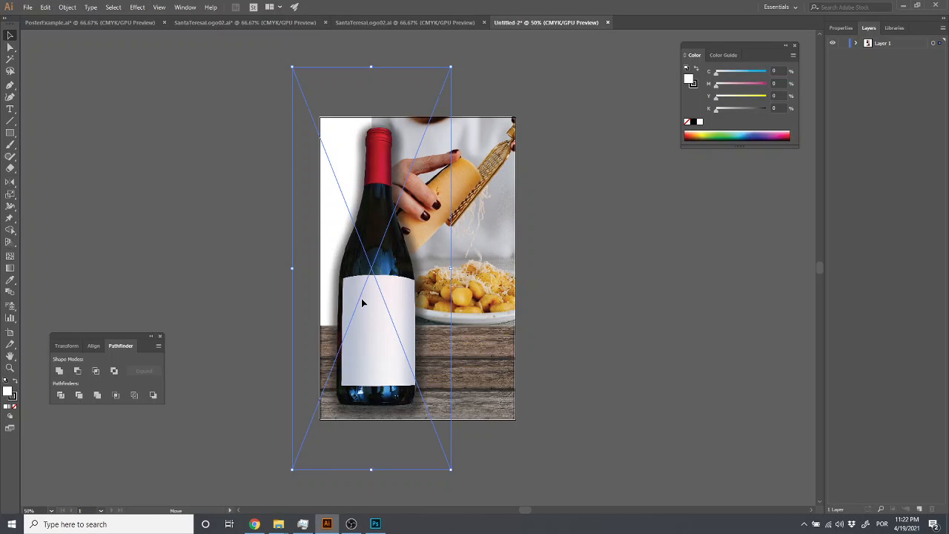
pyautogui.moveTo(361, 298); pyautogui.dragTo(342, 301)
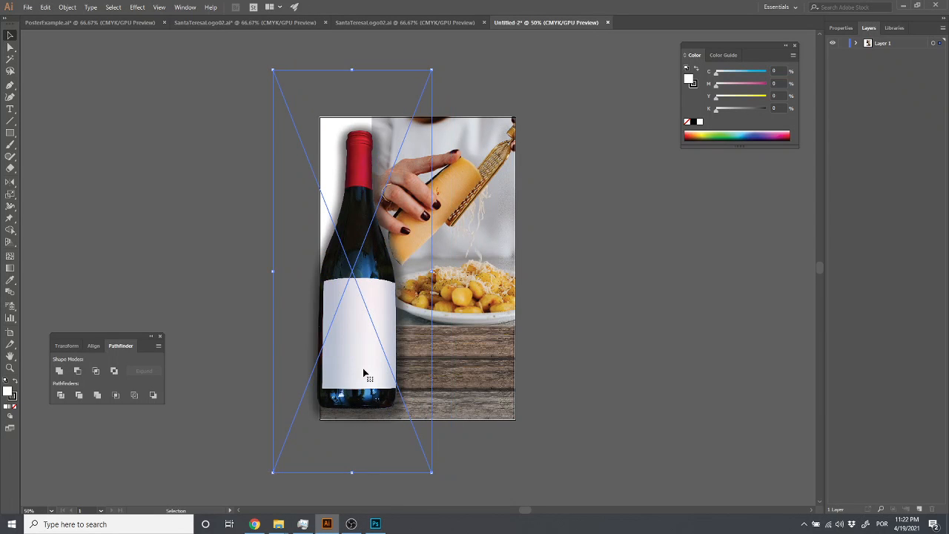
pyautogui.moveTo(364, 371); pyautogui.dragTo(373, 388)
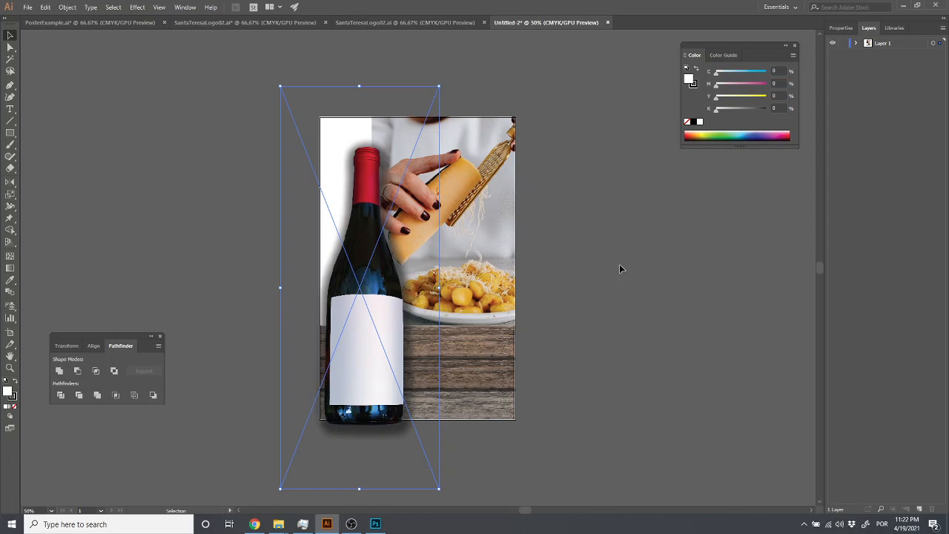
pyautogui.click(581, 273)
pyautogui.click(424, 262)
pyautogui.moveTo(373, 295); pyautogui.dragTo(376, 271)
pyautogui.click(482, 187)
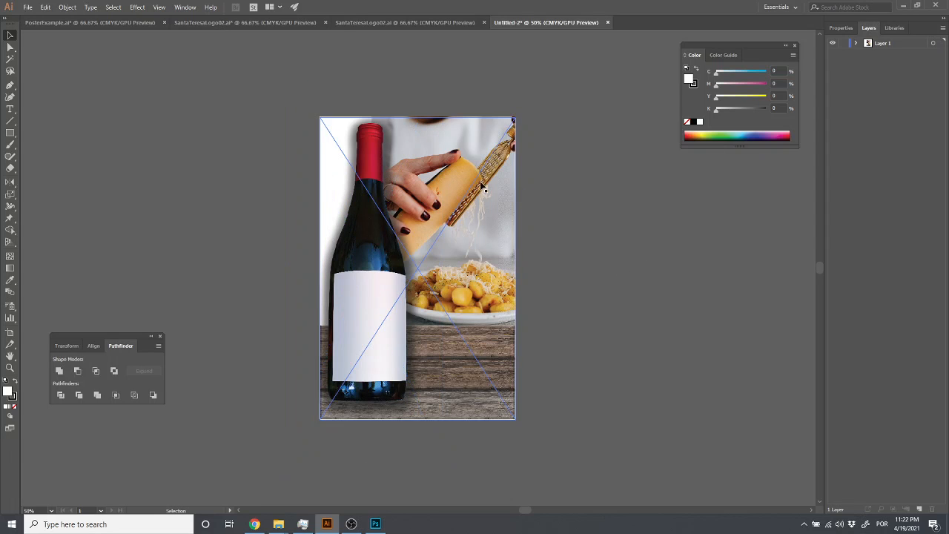
pyautogui.click(425, 202)
pyautogui.click(486, 166)
pyautogui.click(368, 320)
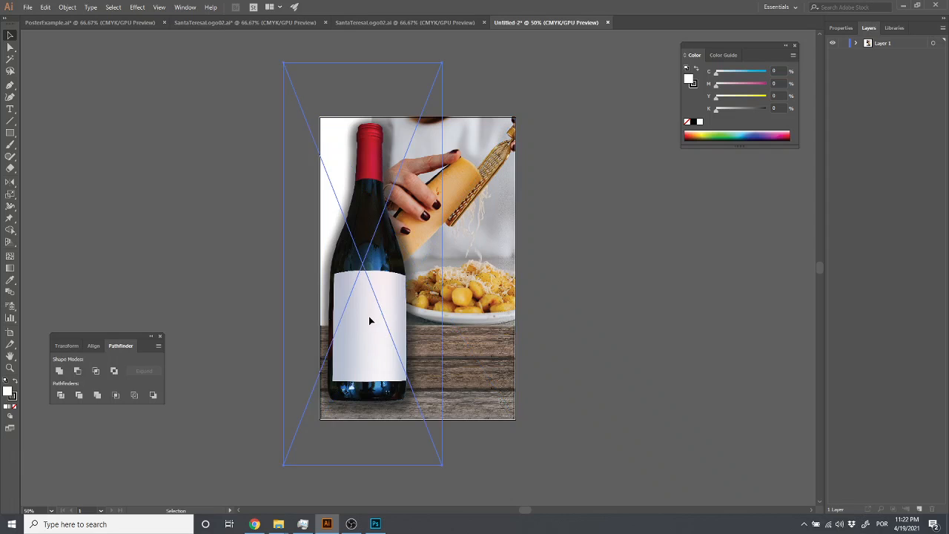
pyautogui.moveTo(369, 320); pyautogui.dragTo(360, 324)
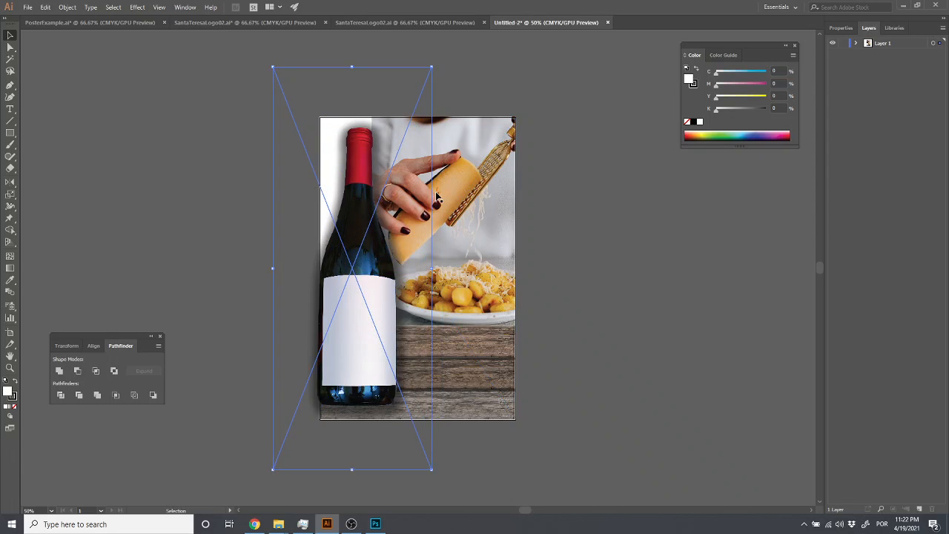
# Step: Move the wine bottle image off the artboard to its right and draw a straight vertical path along the artboard's left edge
pyautogui.click(553, 171)
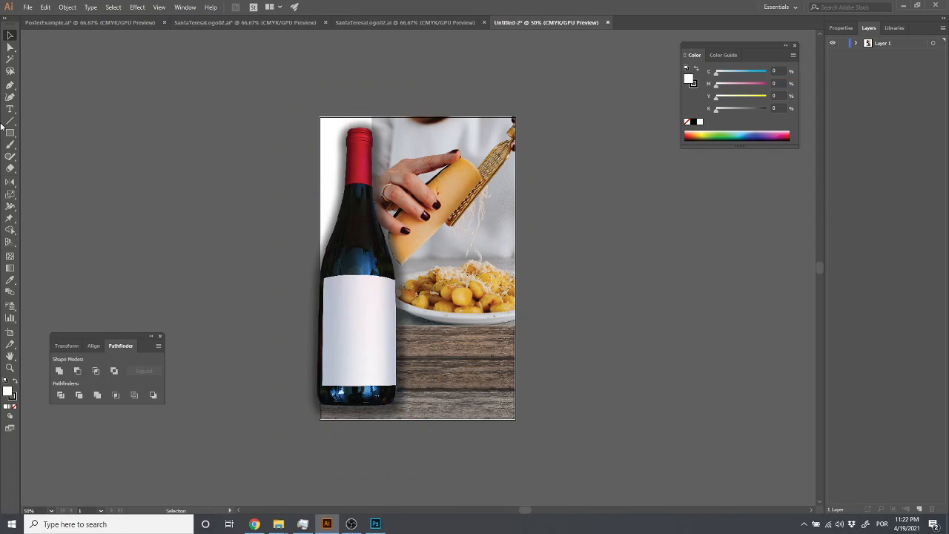
pyautogui.moveTo(342, 232); pyautogui.dragTo(670, 226)
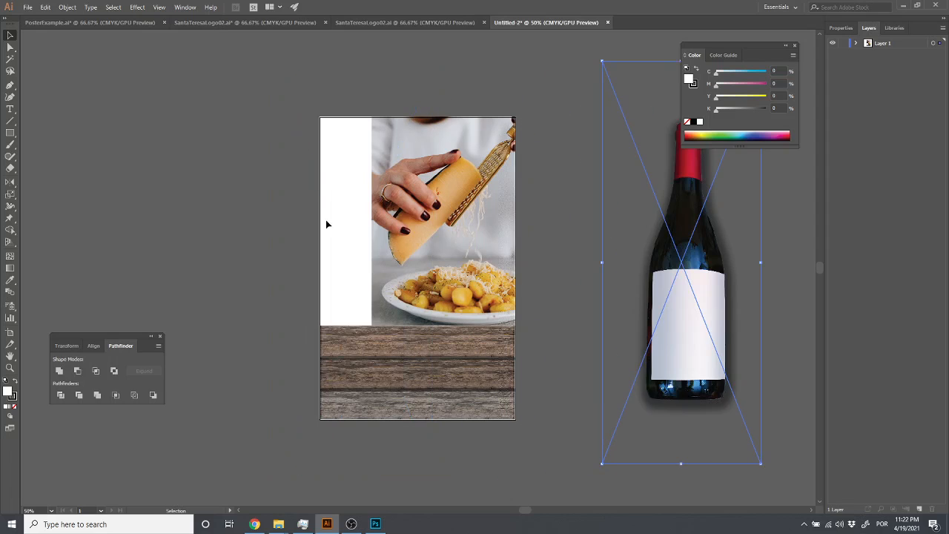
pyautogui.click(11, 85)
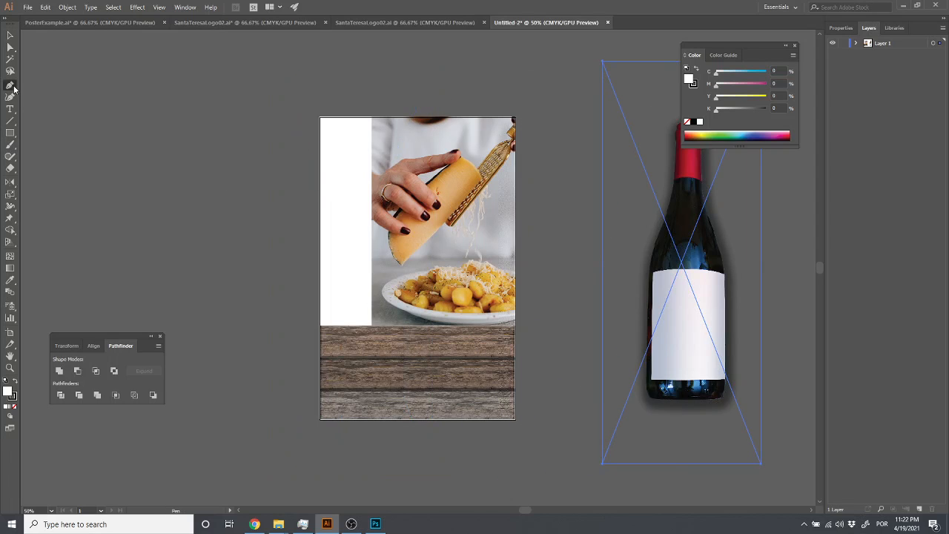
pyautogui.click(321, 119)
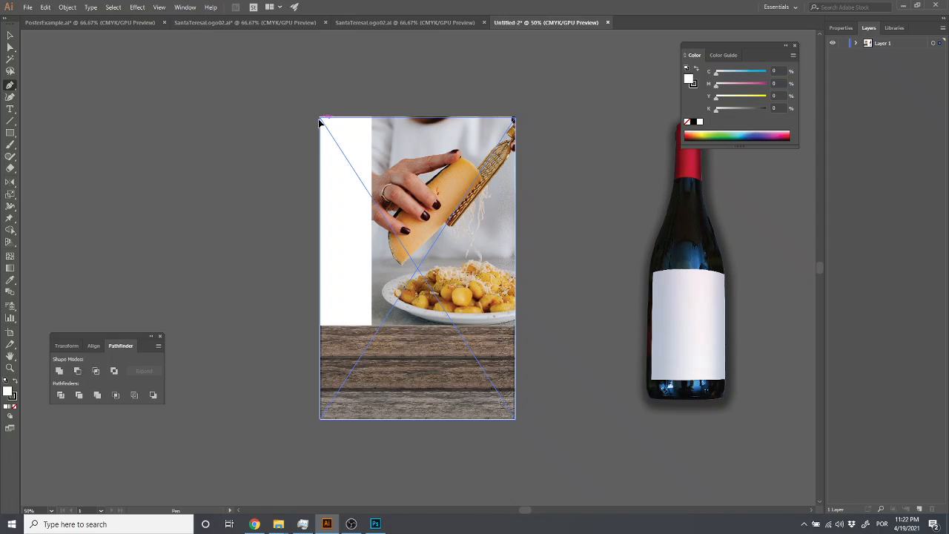
pyautogui.click(321, 418)
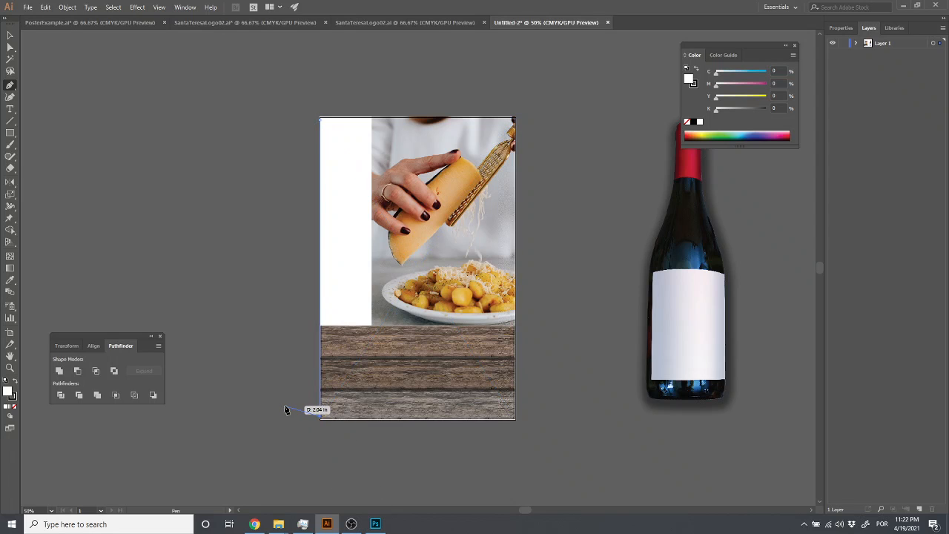
# Step: Align the lower and upper end points of the vertical path with the artboard's left corners using Direct Selection
pyautogui.press('a')
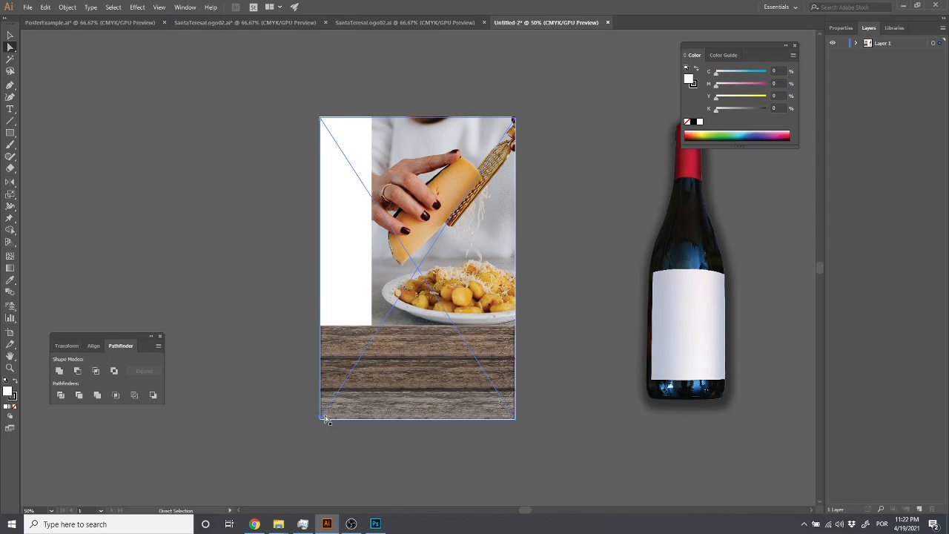
pyautogui.moveTo(321, 420); pyautogui.dragTo(320, 423)
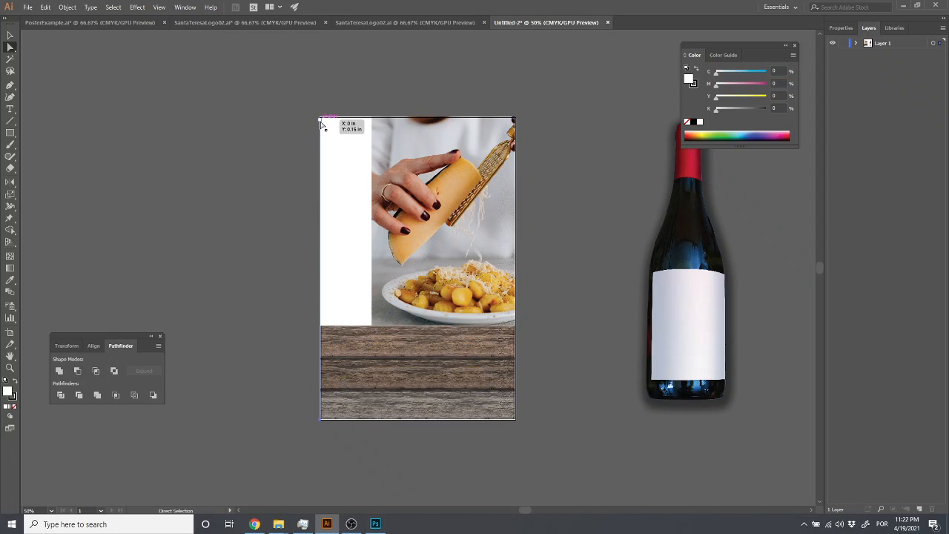
pyautogui.moveTo(321, 123)
pyautogui.mouseDown()
pyautogui.moveTo(383, 122)
pyautogui.moveTo(316, 124)
pyautogui.mouseUp()
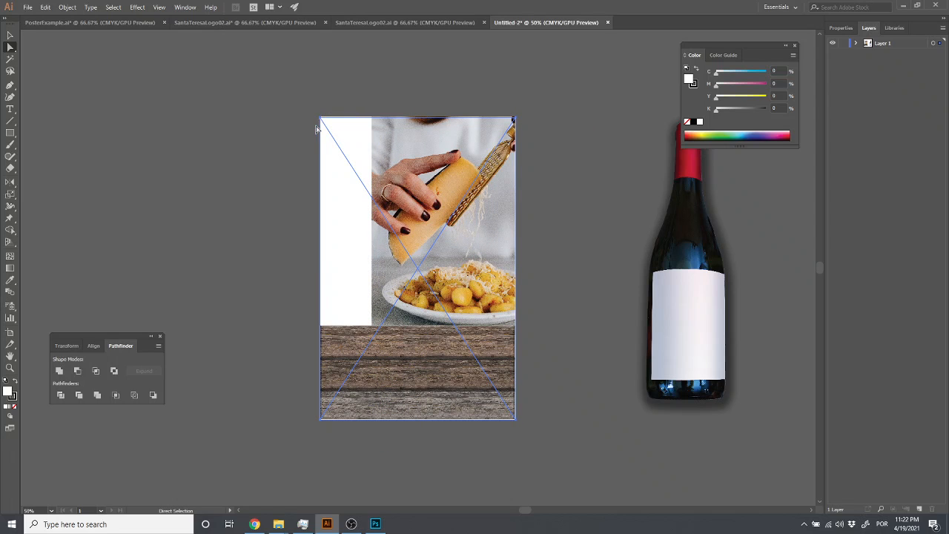
pyautogui.click(321, 417)
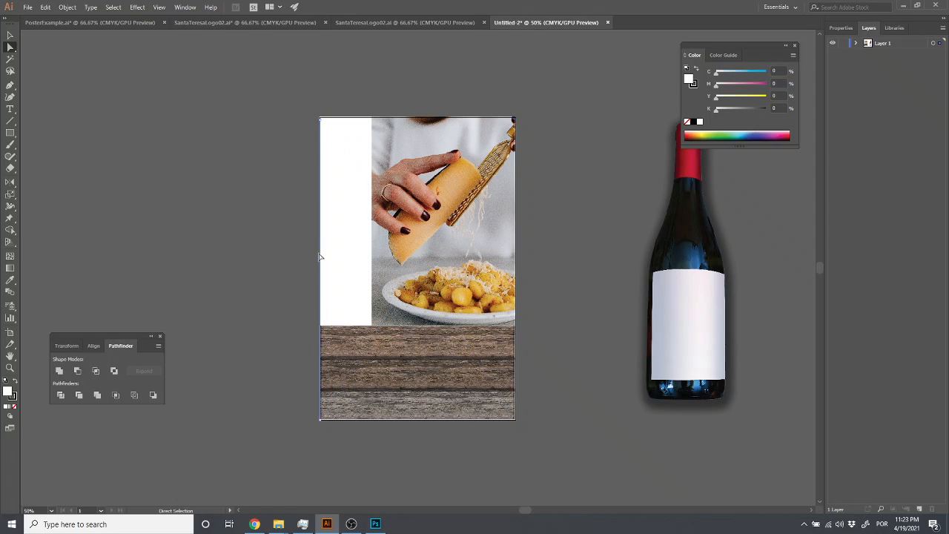
pyautogui.click(320, 127)
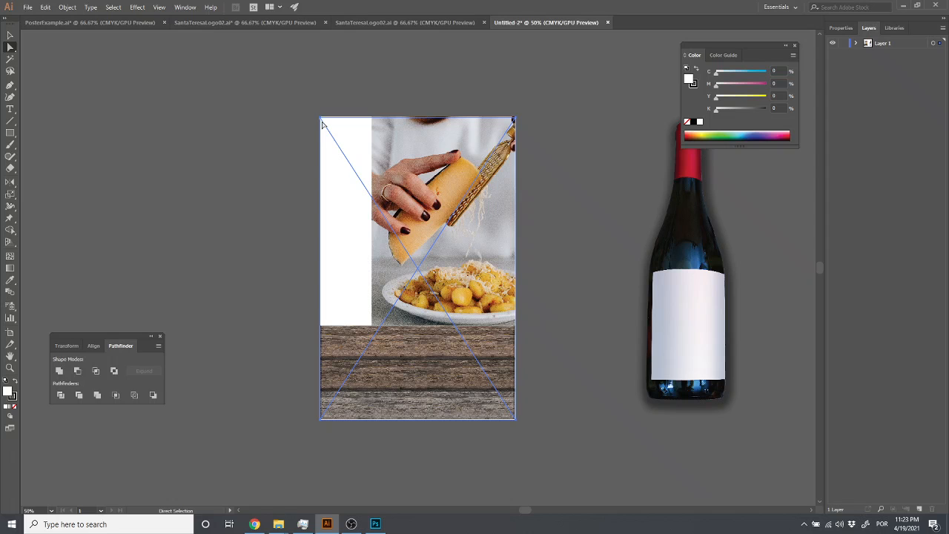
# Step: Move the gnocchi image right and up, clear of the path, and align the path's upper end with the artboard's top-left corner
pyautogui.moveTo(320, 122); pyautogui.dragTo(407, 106)
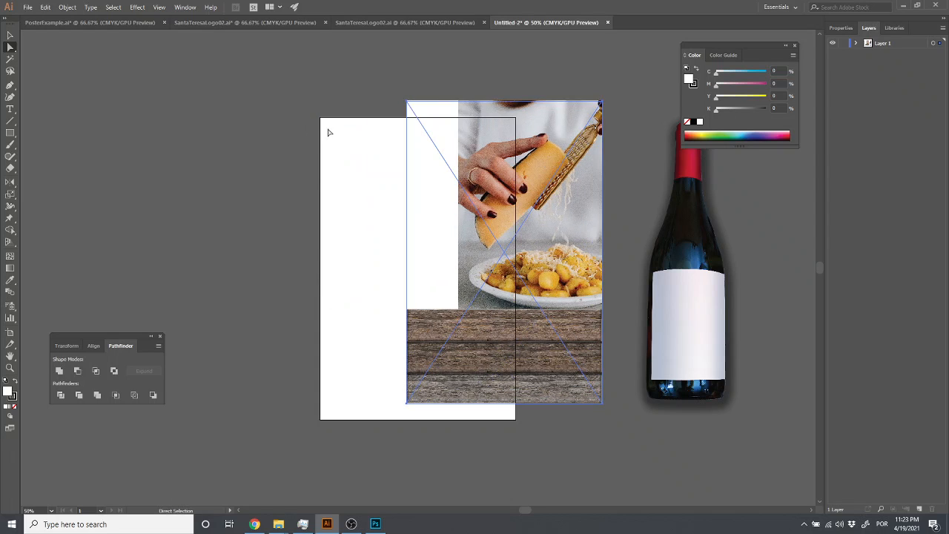
pyautogui.click(320, 125)
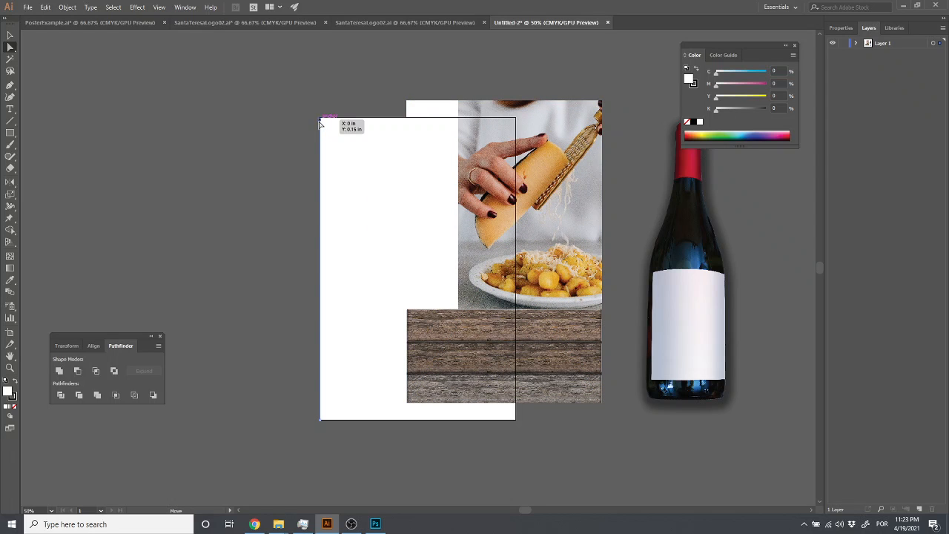
pyautogui.moveTo(319, 118)
pyautogui.mouseDown()
pyautogui.moveTo(345, 118)
pyautogui.moveTo(321, 119)
pyautogui.mouseUp()
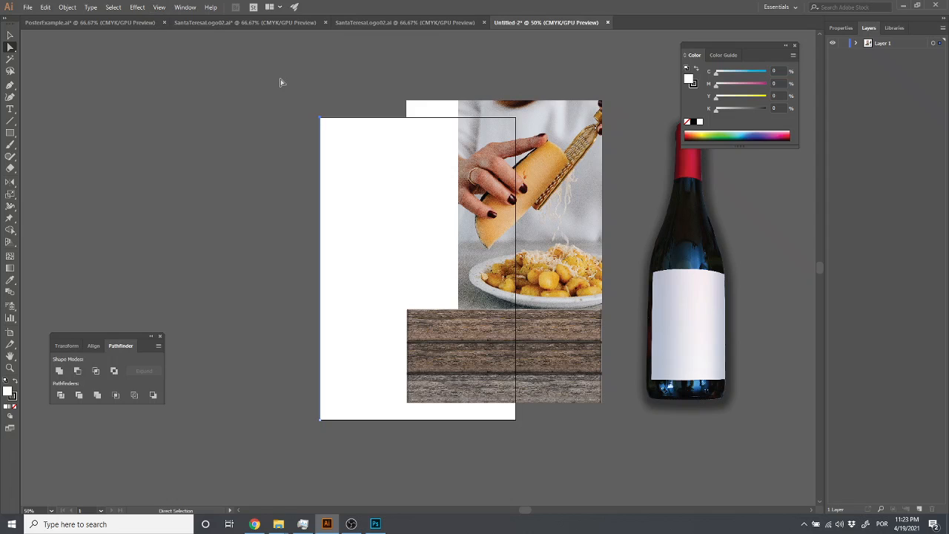
pyautogui.click(223, 152)
pyautogui.click(163, 8)
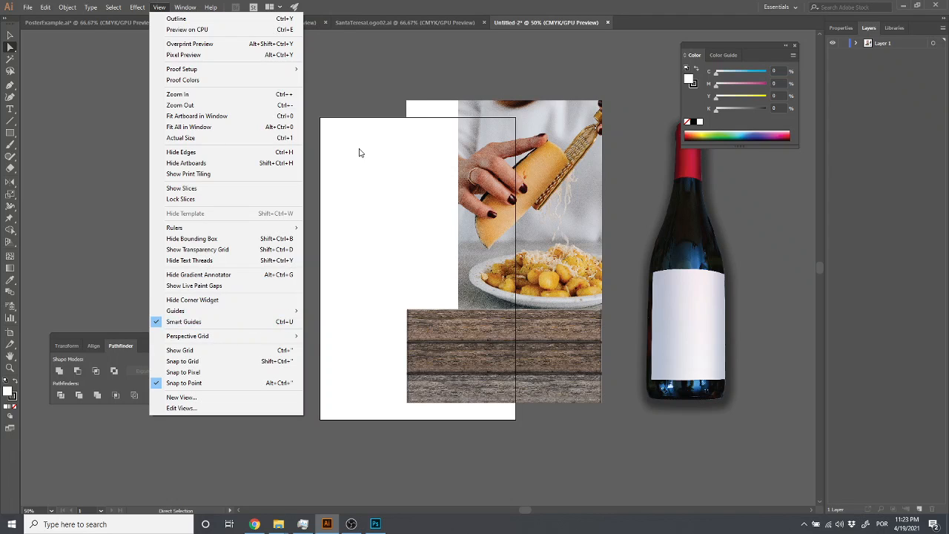
# Step: Bend the left-edge path into an S-curve, bulging left in its upper half and right in its lower half, and swap its fill and stroke
pyautogui.click(333, 114)
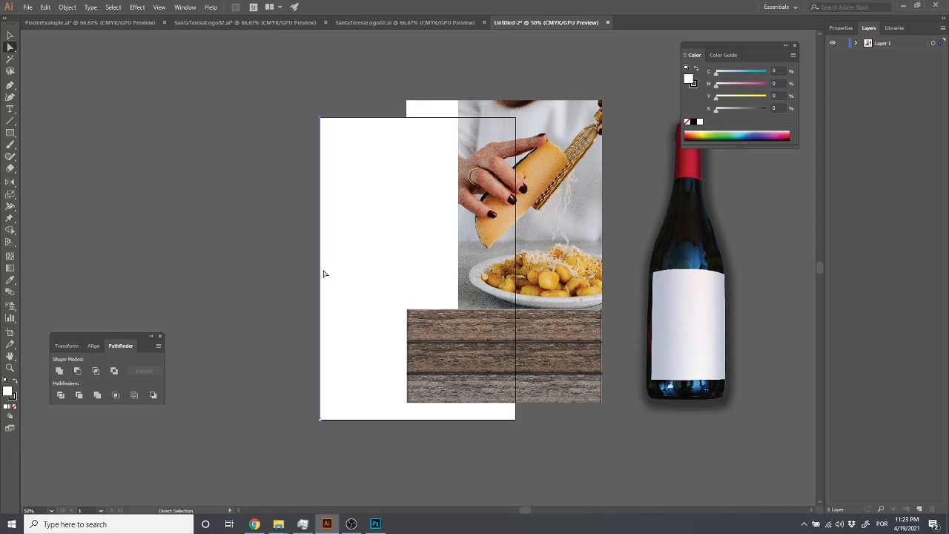
pyautogui.press('p')
pyautogui.click(321, 269)
pyautogui.moveTo(321, 270); pyautogui.dragTo(356, 271)
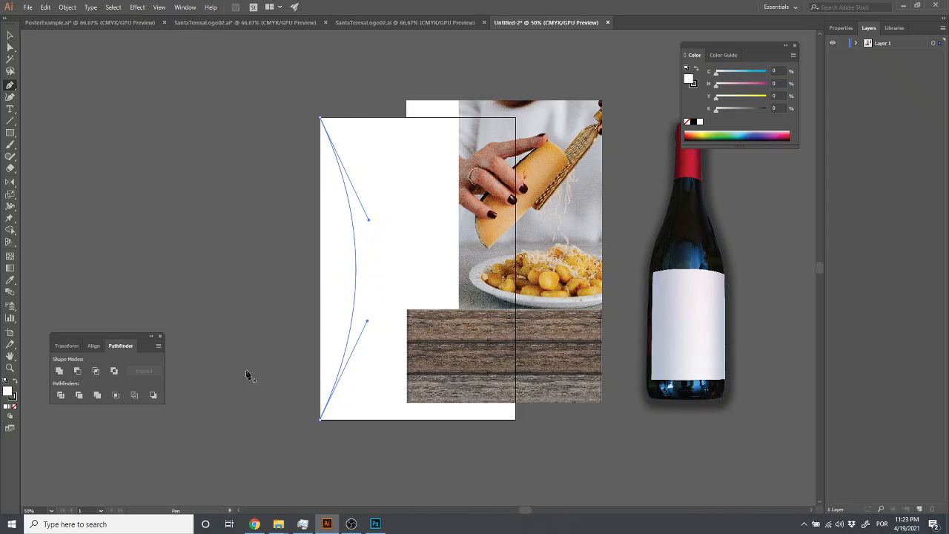
pyautogui.click(15, 381)
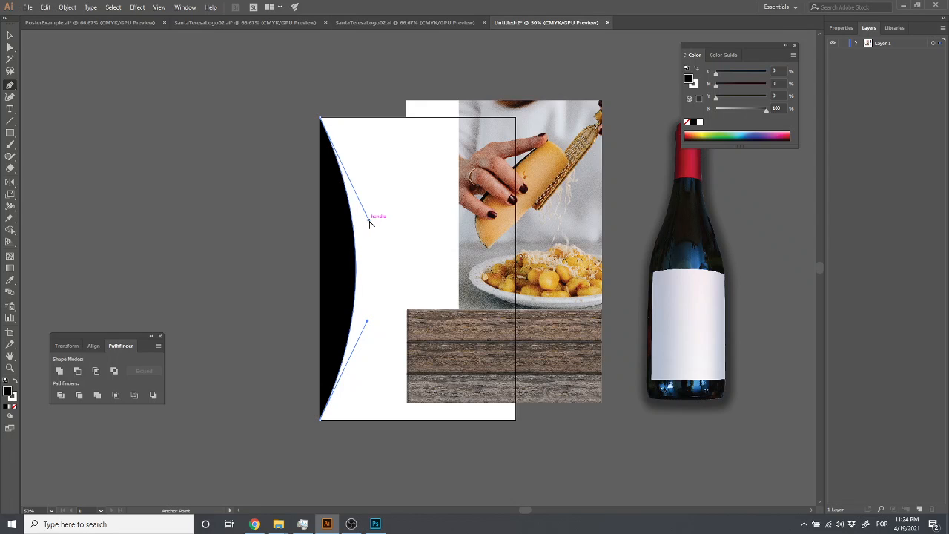
pyautogui.moveTo(368, 221); pyautogui.dragTo(275, 232)
# Step: Move the S-curve to the right, inside the artboard, keeping its ends level with the artboard's upper and lower edges, and deselect it
pyautogui.click(9, 35)
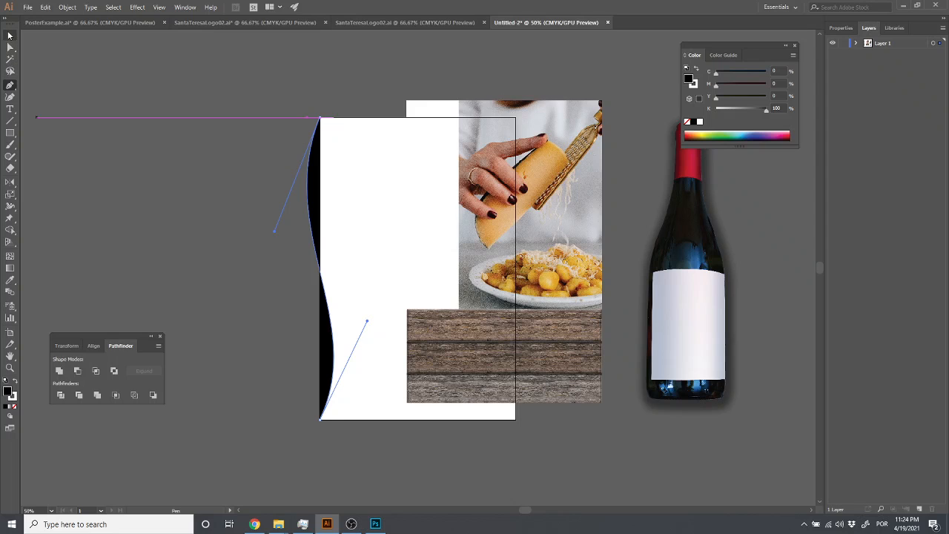
pyautogui.click(330, 180)
pyautogui.moveTo(312, 179); pyautogui.dragTo(380, 180)
pyautogui.hotkey('ctrl', 'shift', 'a')
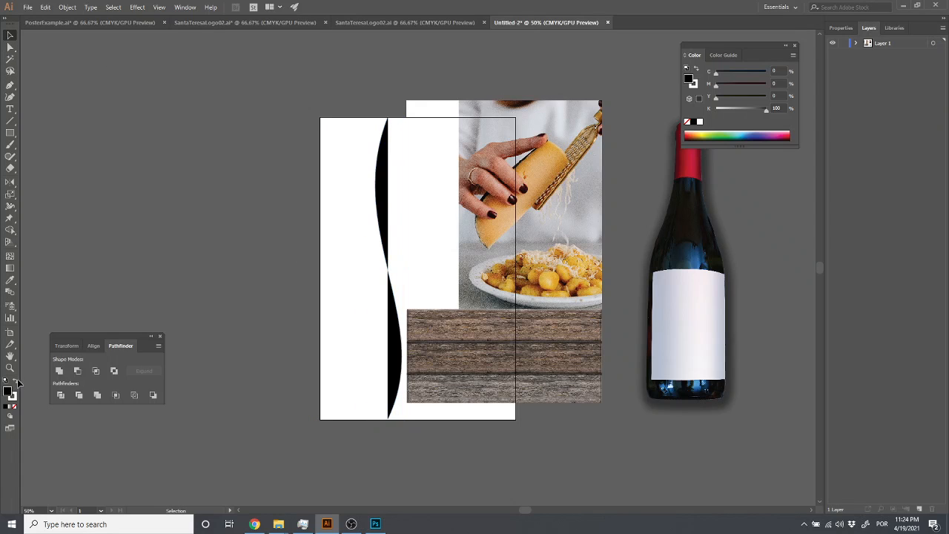
# Step: Pick a golden orange as the fill colour with nothing selected, and swap it to the stroke
pyautogui.click(14, 383)
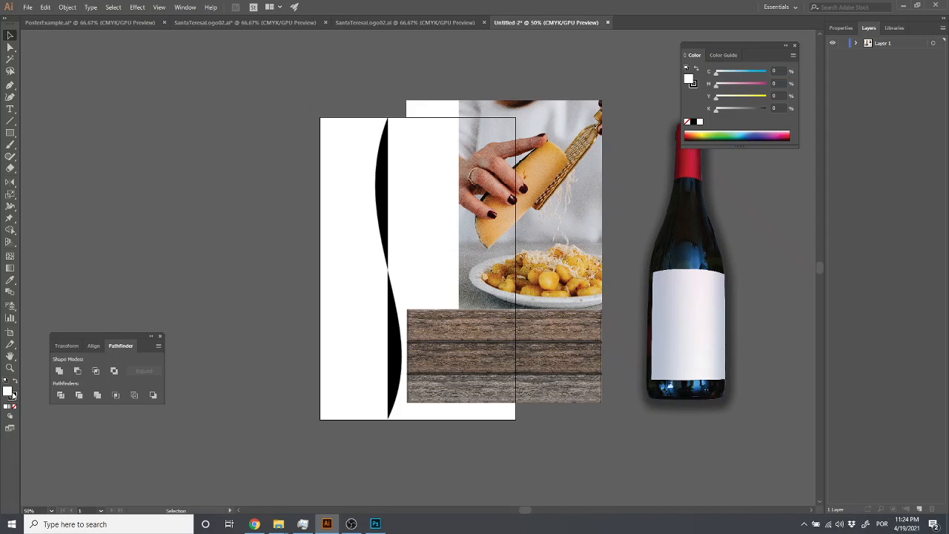
pyautogui.doubleClick(9, 394)
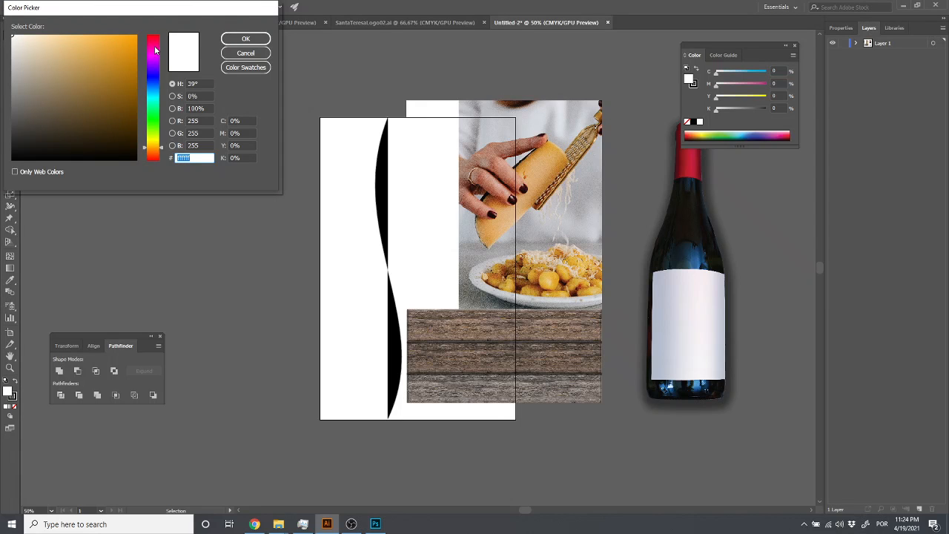
pyautogui.click(135, 36)
pyautogui.click(237, 40)
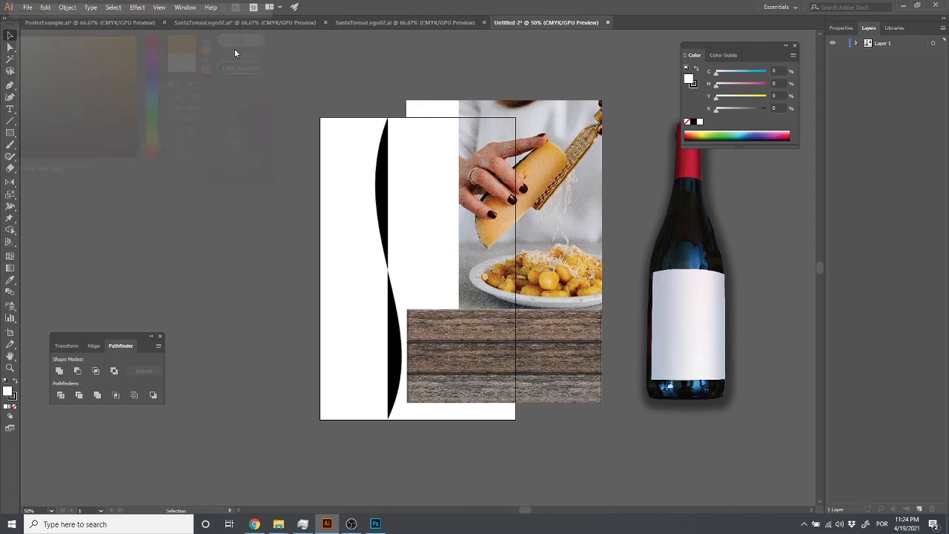
pyautogui.click(15, 381)
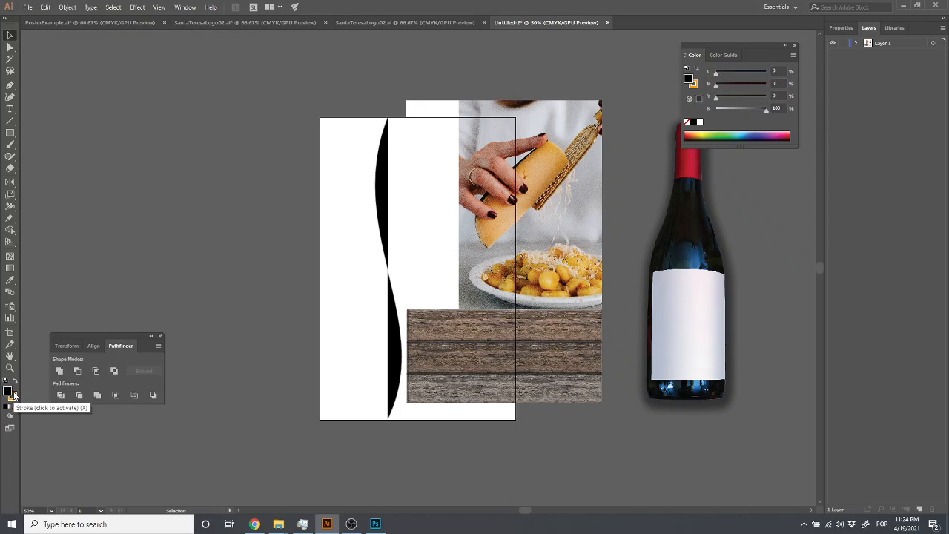
# Step: Swap the S-curve's colours to a white fill with black stroke, and place a copy of it nearer the artboard's left edge
pyautogui.moveTo(350, 150); pyautogui.dragTo(378, 185)
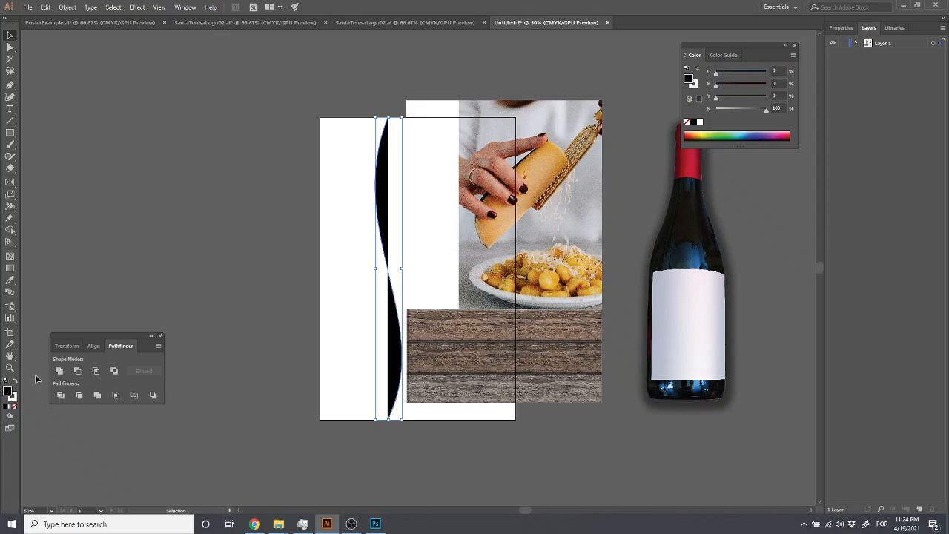
pyautogui.click(13, 383)
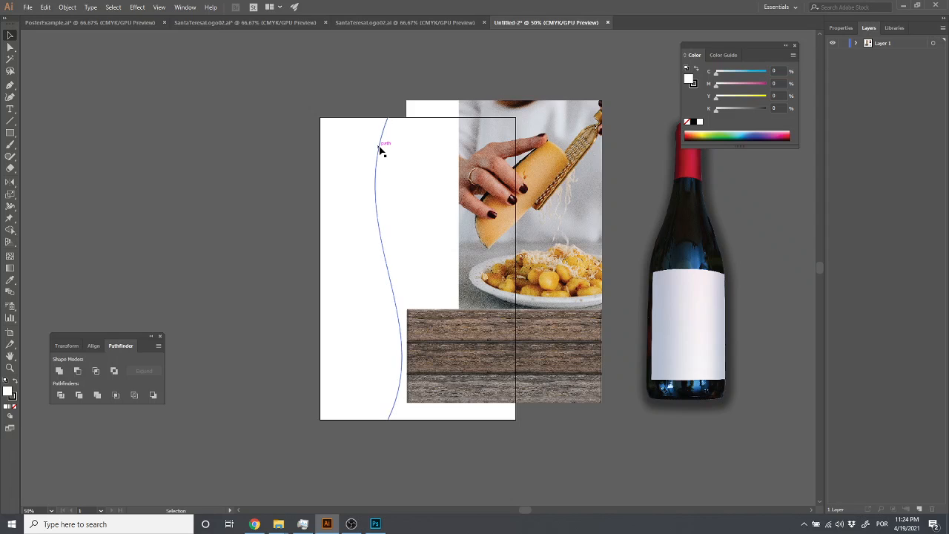
pyautogui.moveTo(383, 149); pyautogui.dragTo(330, 147)
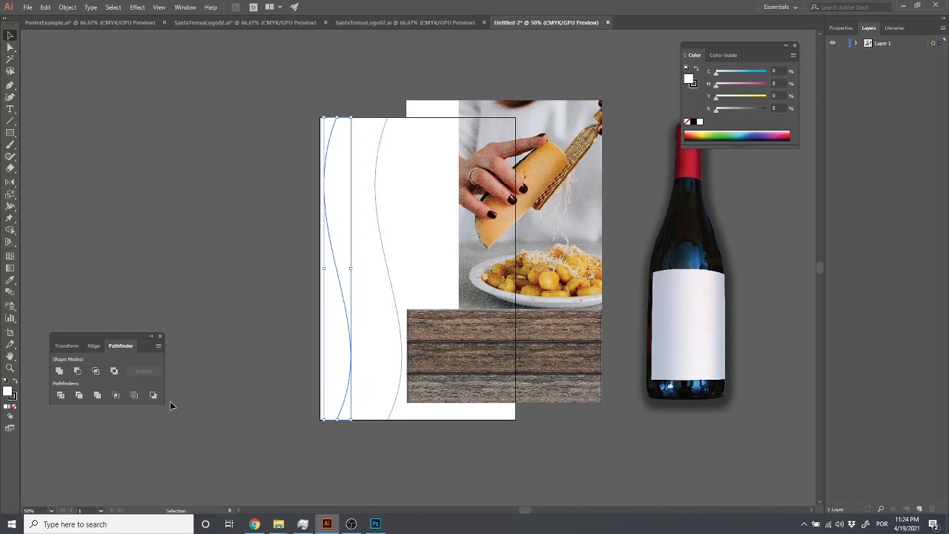
# Step: Connect the lower and upper ends of the two S-curves with straight Pen segments to form one closed wavy band
pyautogui.press('p')
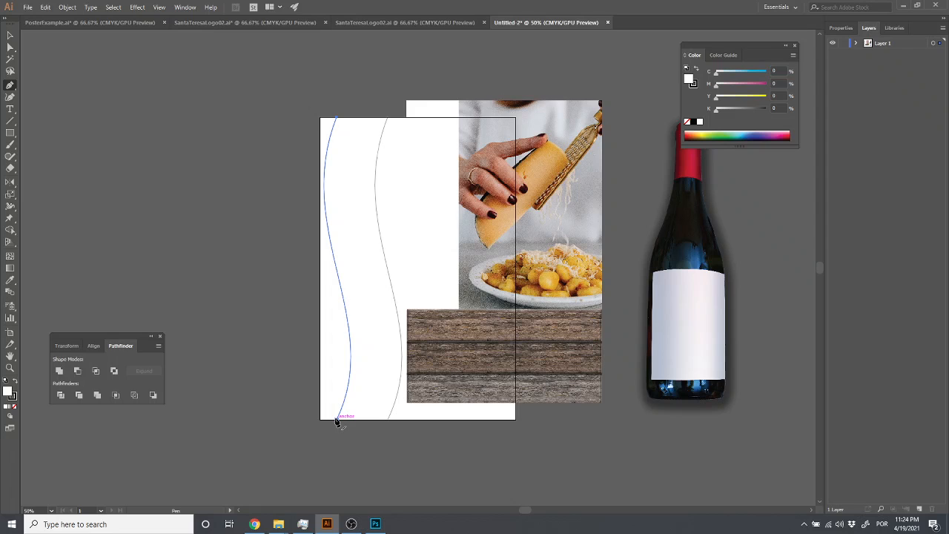
pyautogui.click(339, 421)
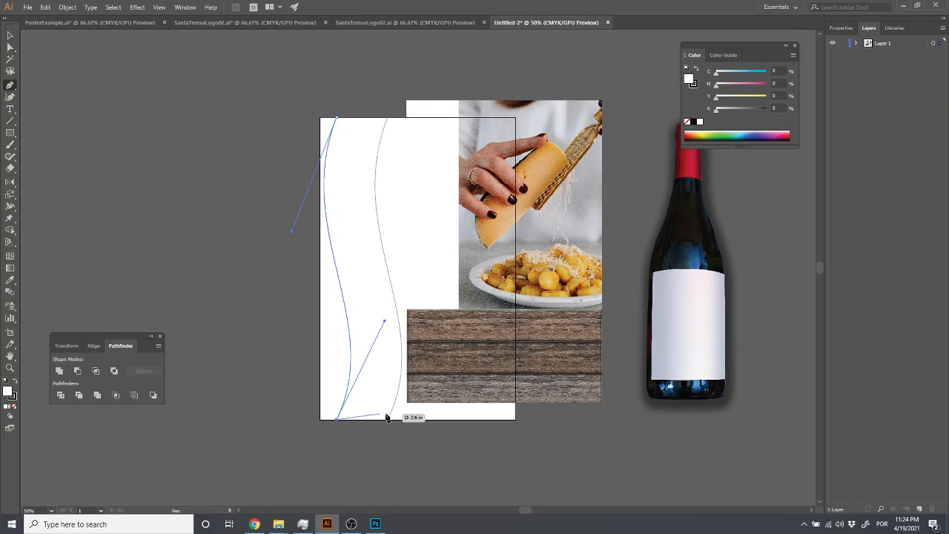
pyautogui.click(388, 421)
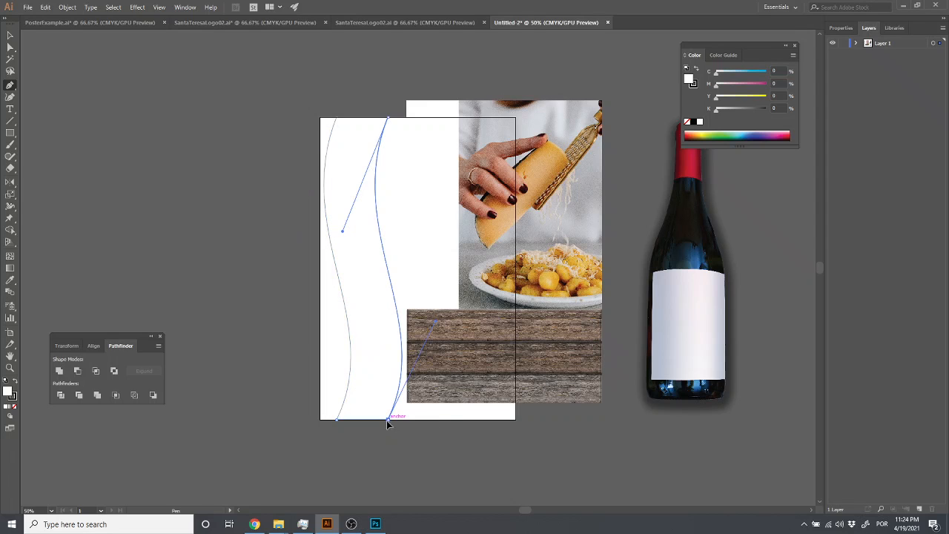
pyautogui.click(389, 120)
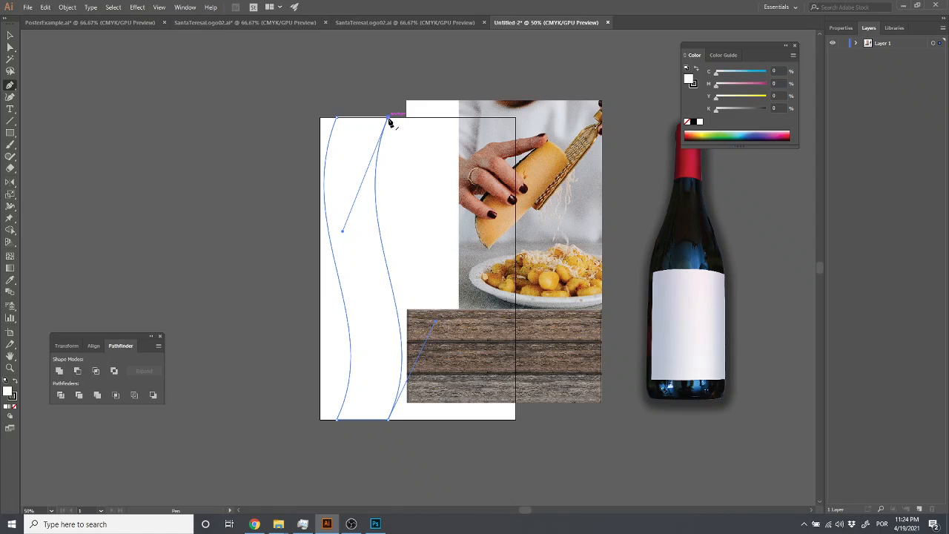
pyautogui.click(338, 118)
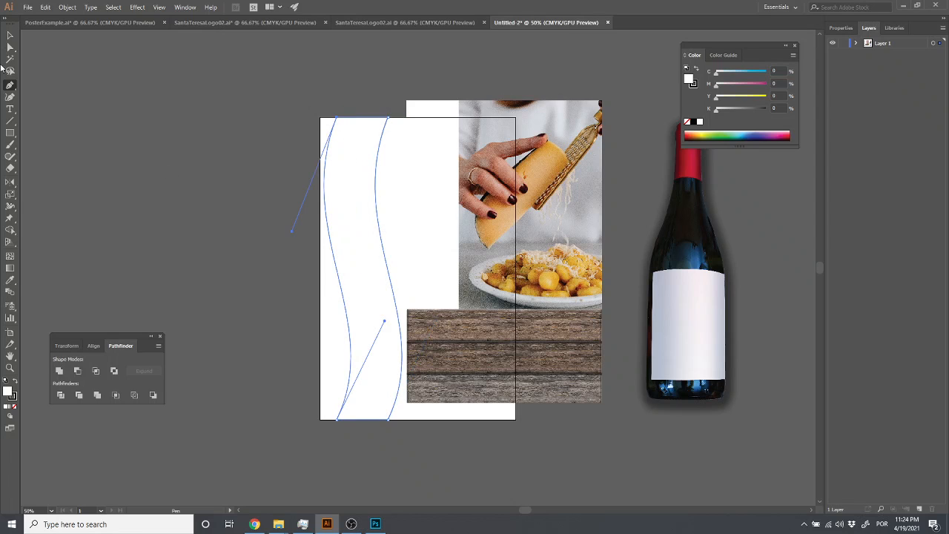
# Step: Fill the wavy band with crimson (C 0, M 99.12, Y 63.55, K 0), give it a white stroke, and deselect it
pyautogui.doubleClick(12, 400)
pyautogui.click(104, 52)
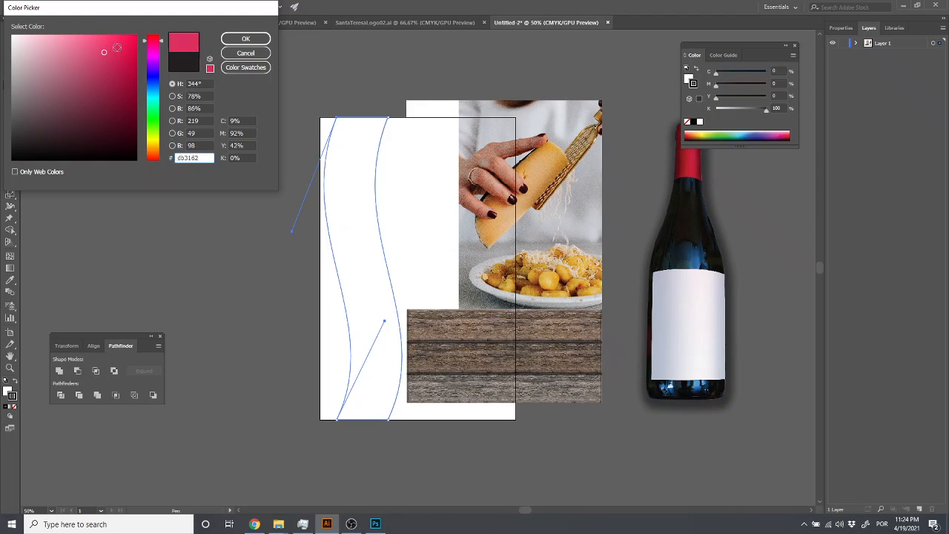
pyautogui.click(117, 48)
pyautogui.click(246, 39)
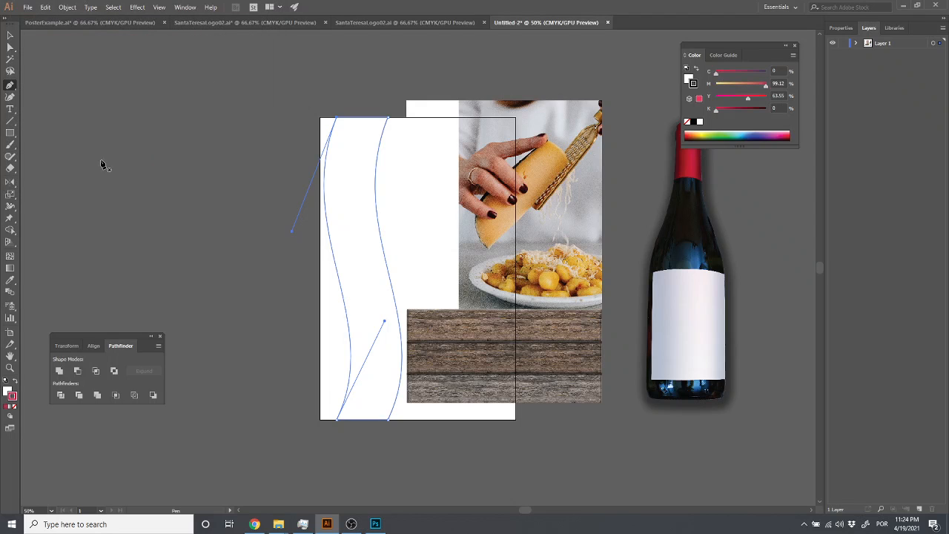
pyautogui.click(17, 381)
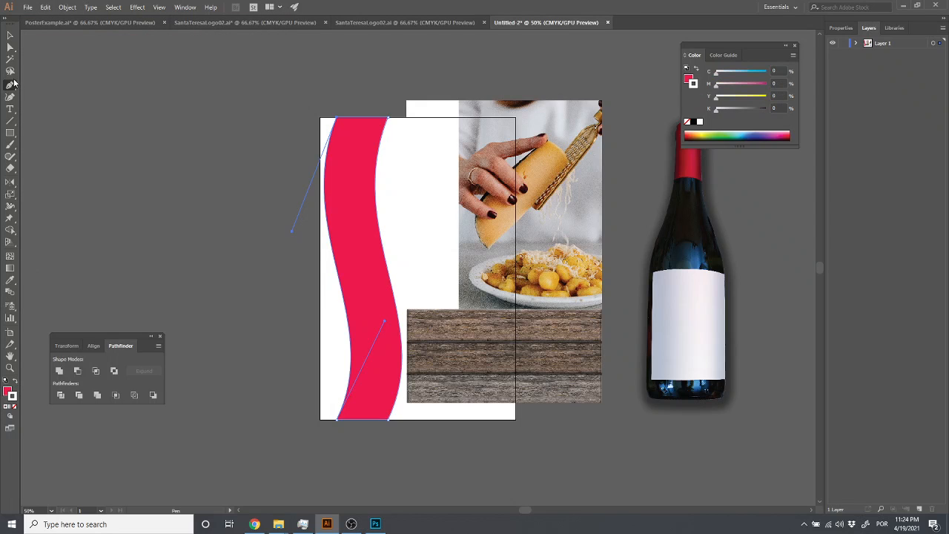
pyautogui.click(10, 36)
pyautogui.click(289, 115)
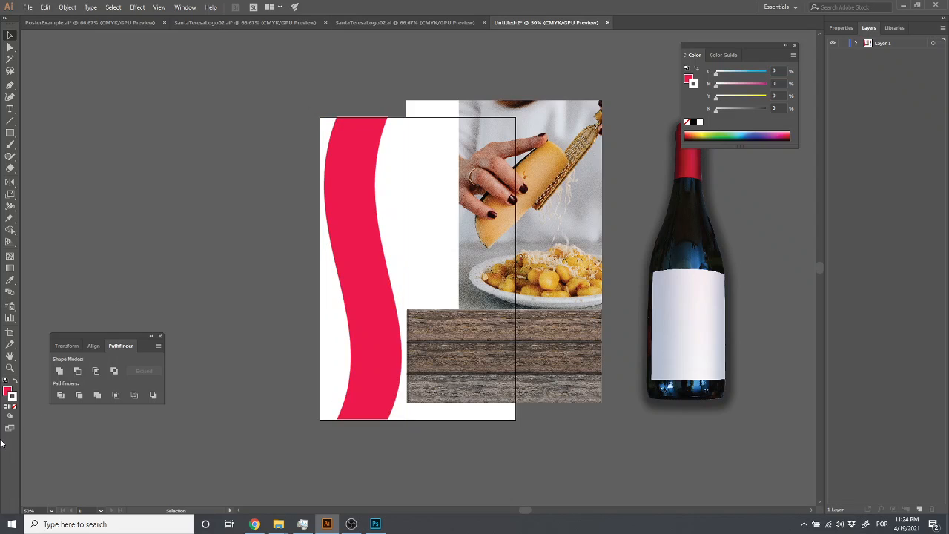
# Step: Remove the red wavy band's stroke and move the band further right across the artboard
pyautogui.click(351, 240)
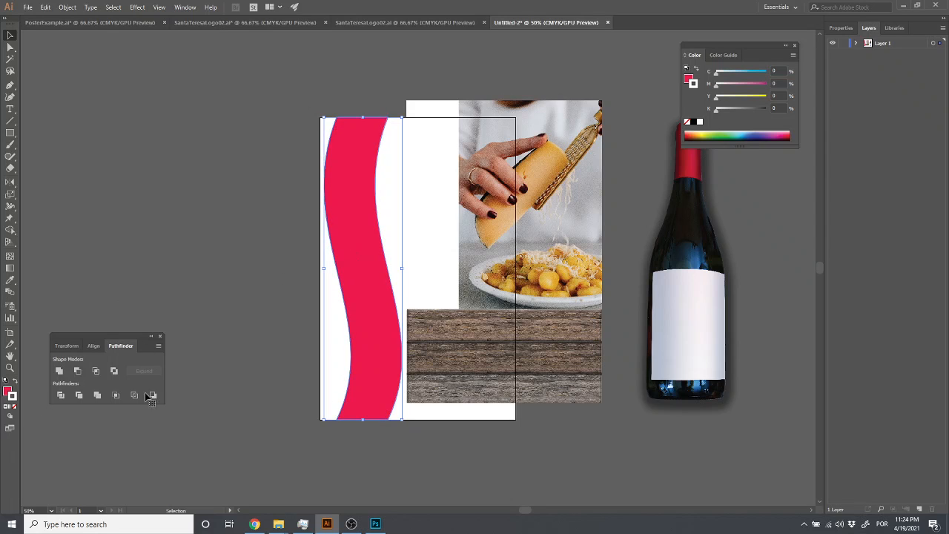
pyautogui.click(16, 406)
pyautogui.moveTo(360, 231); pyautogui.dragTo(405, 237)
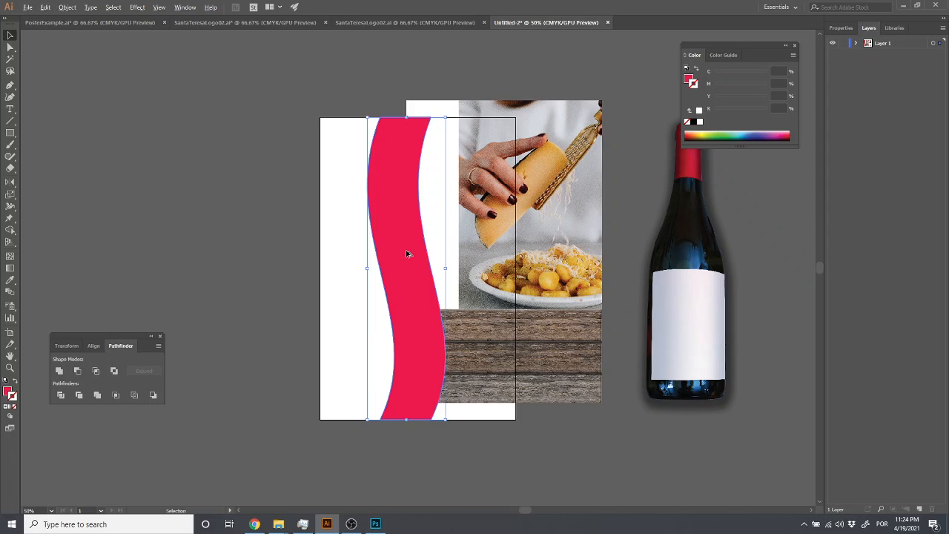
# Step: Place a copy of the red band directly along its left side and fill the copy with white
pyautogui.moveTo(406, 254); pyautogui.dragTo(354, 255)
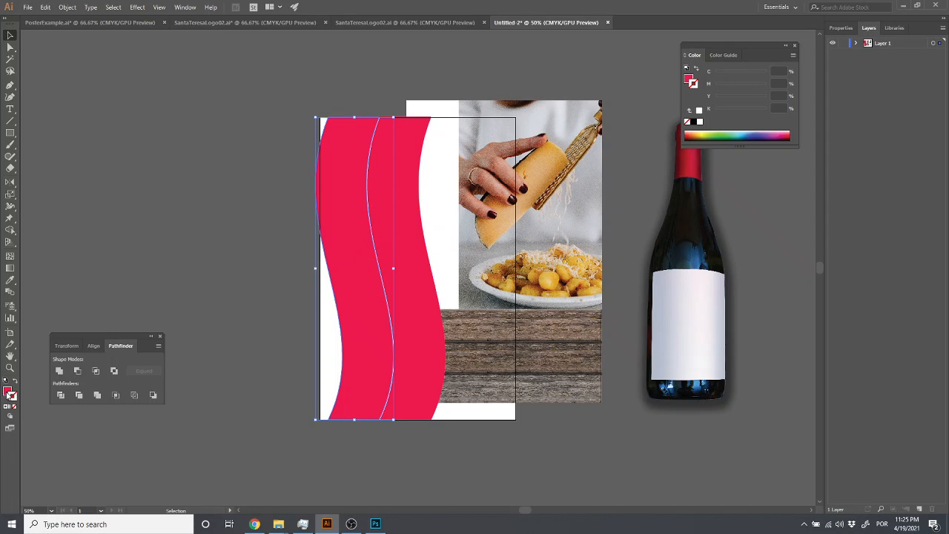
pyautogui.doubleClick(9, 393)
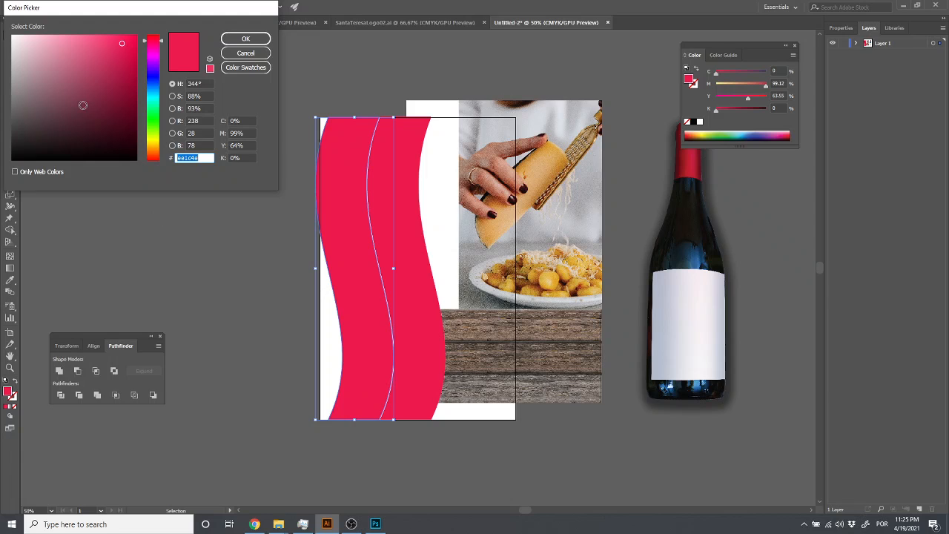
pyautogui.moveTo(83, 106); pyautogui.dragTo(11, 34)
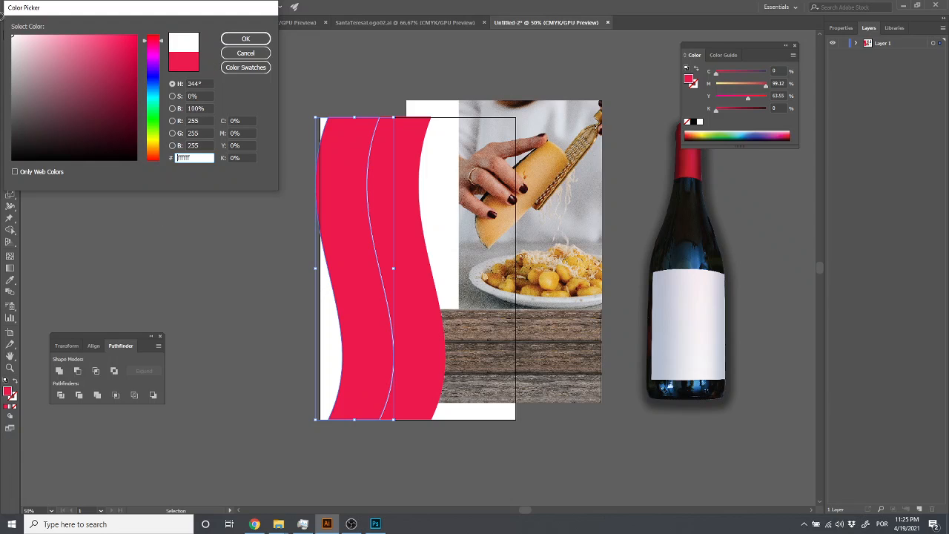
pyautogui.click(246, 38)
# Step: Place a copy of the white band along its left side, fill it with green (#57aa00), and deselect it
pyautogui.moveTo(348, 213)
pyautogui.mouseDown()
pyautogui.moveTo(289, 214)
pyautogui.moveTo(299, 214)
pyautogui.mouseUp()
pyautogui.doubleClick(8, 392)
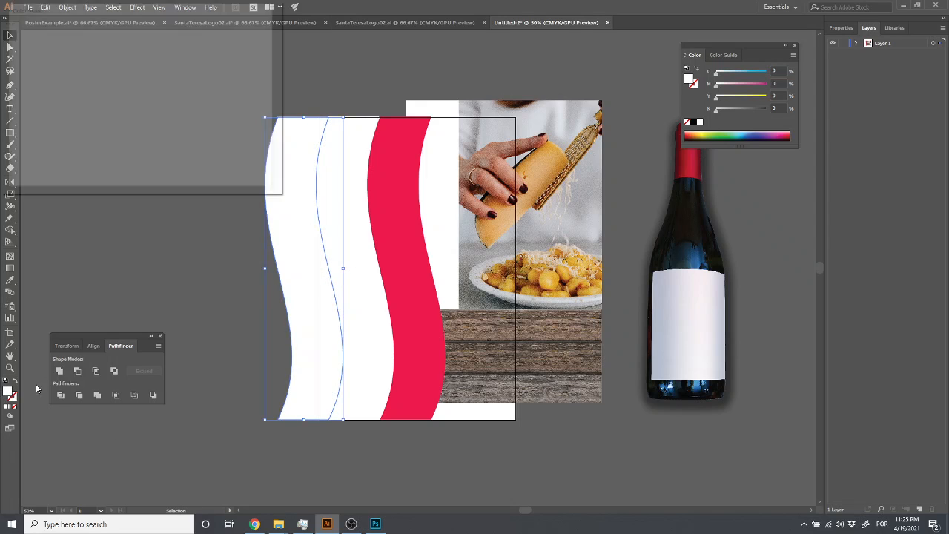
pyautogui.click(153, 131)
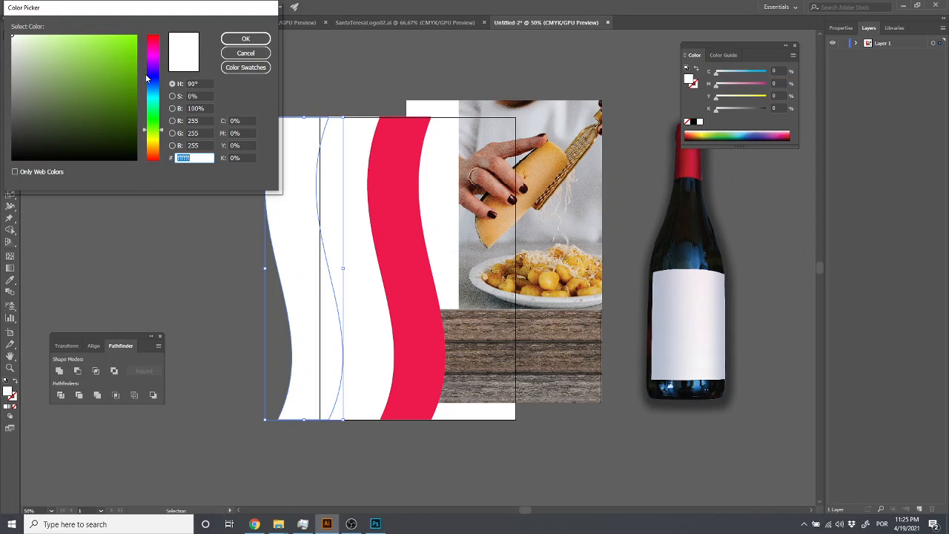
pyautogui.moveTo(133, 56); pyautogui.dragTo(136, 77)
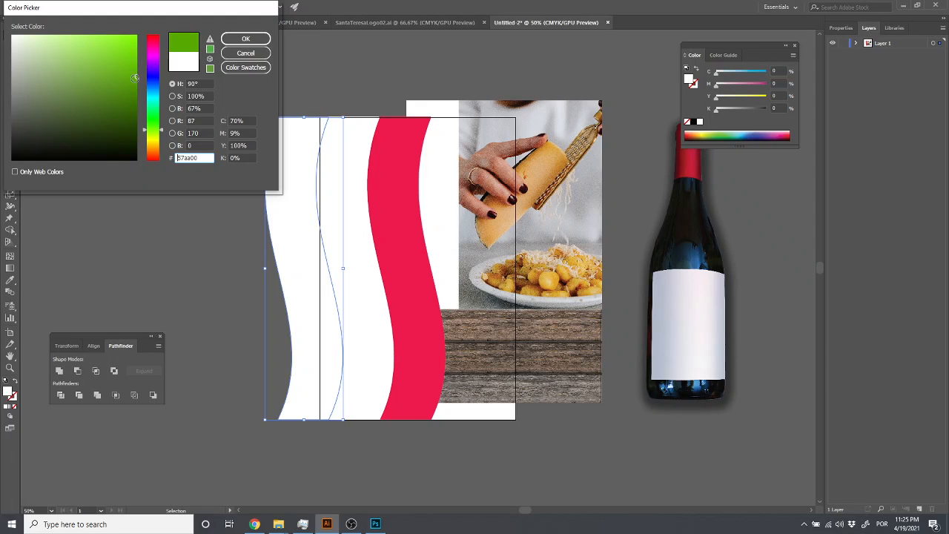
pyautogui.click(245, 39)
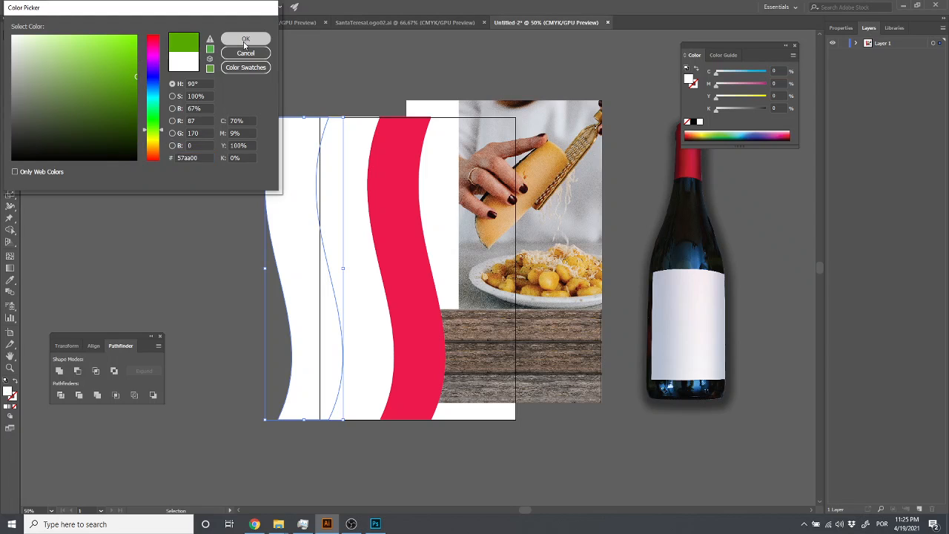
pyautogui.click(236, 100)
# Step: Group the green, white and red bands, position them across the artboard's left edge, and narrow the group horizontally from both sides
pyautogui.click(290, 134)
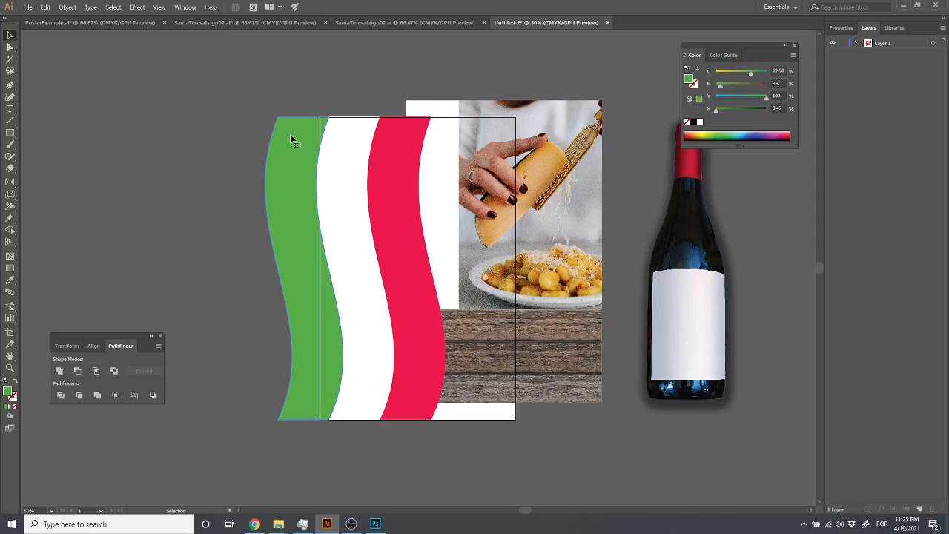
pyautogui.keyDown('shift'); pyautogui.click(350, 144); pyautogui.keyUp('shift')
pyautogui.keyDown('shift'); pyautogui.click(413, 161); pyautogui.keyUp('shift')
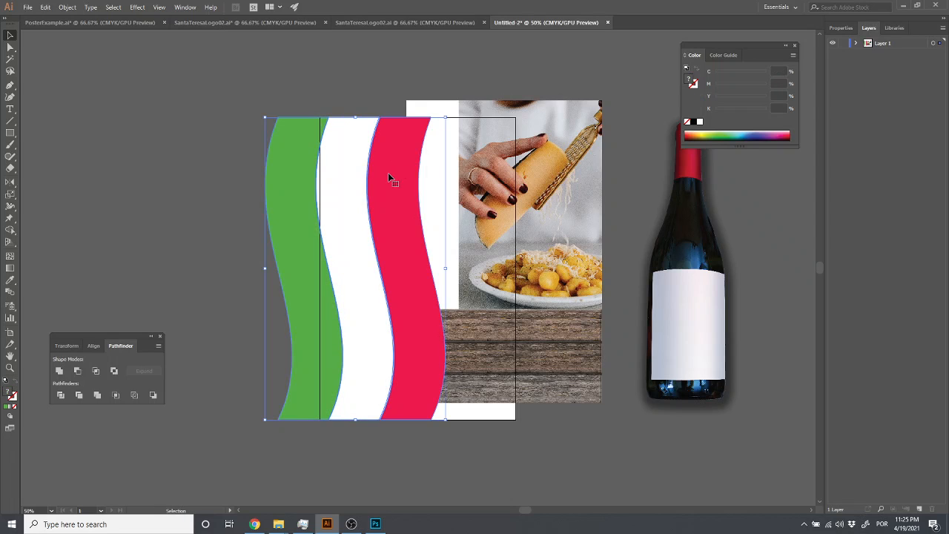
pyautogui.moveTo(392, 180); pyautogui.dragTo(269, 202)
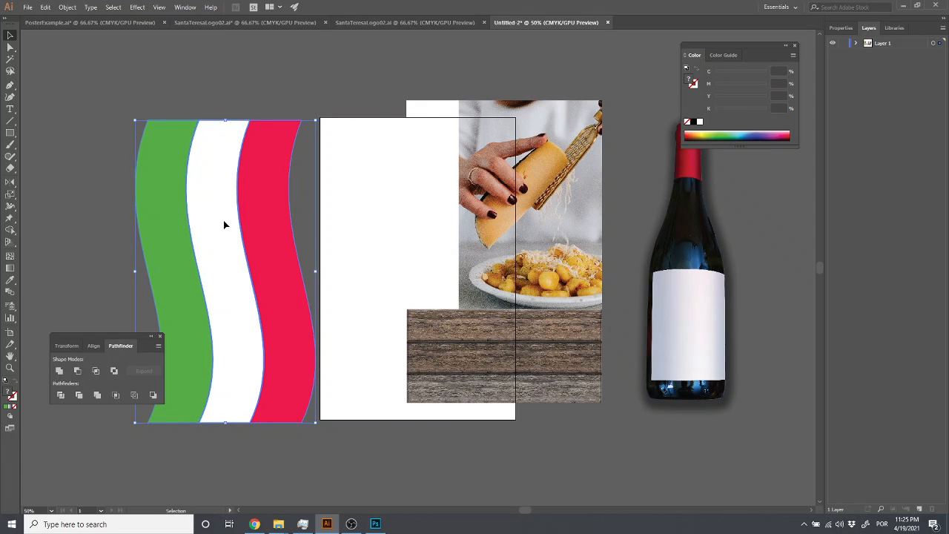
pyautogui.moveTo(225, 224); pyautogui.dragTo(343, 222)
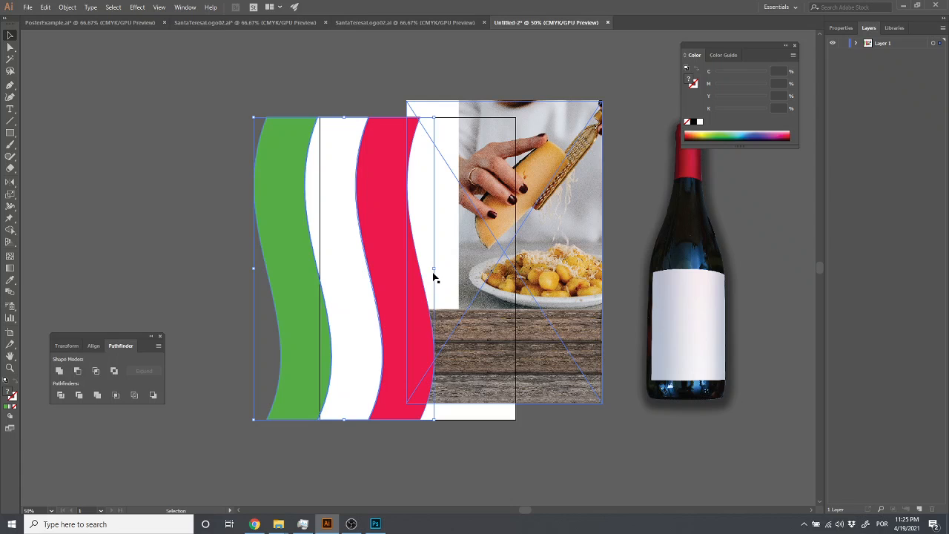
pyautogui.moveTo(435, 267); pyautogui.dragTo(393, 268)
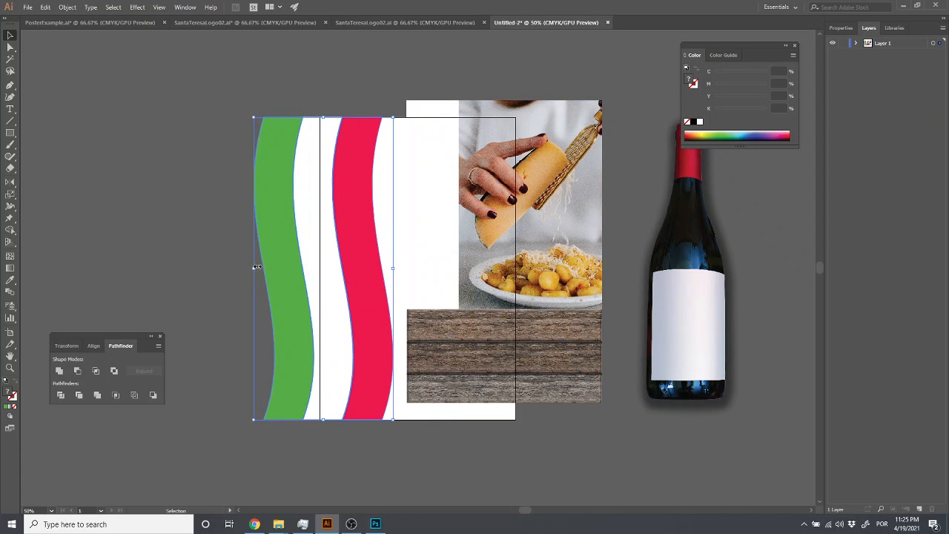
pyautogui.moveTo(253, 269); pyautogui.dragTo(278, 270)
# Step: Move the gnocchi photo to fill the artboard and place the wine bottle over the poster's left part beside the bands
pyautogui.moveTo(562, 302); pyautogui.dragTo(462, 333)
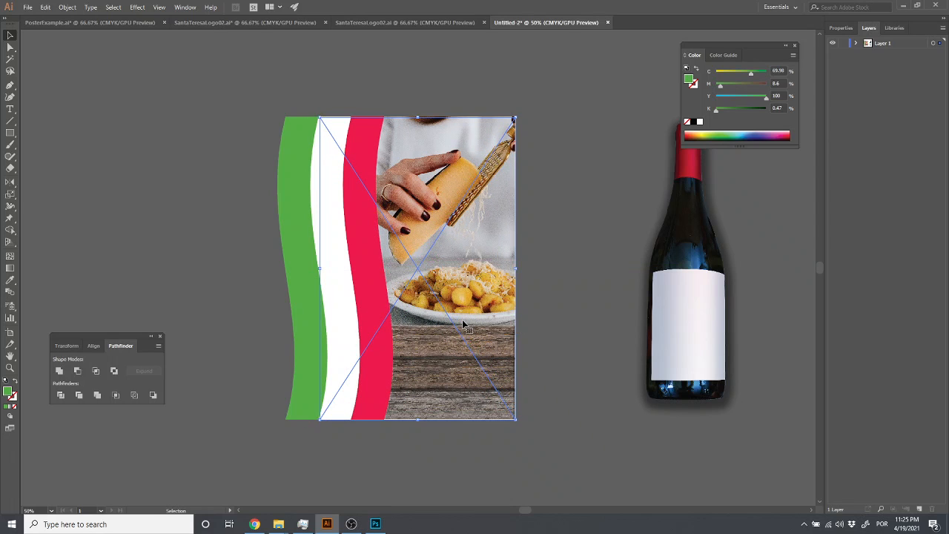
pyautogui.click(685, 310)
pyautogui.click(787, 321)
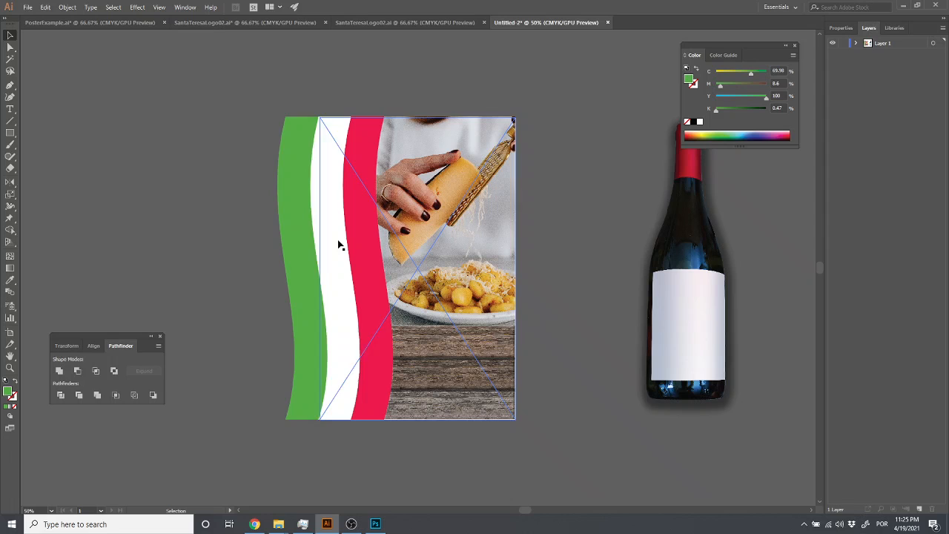
pyautogui.click(293, 179)
pyautogui.moveTo(716, 315); pyautogui.dragTo(378, 349)
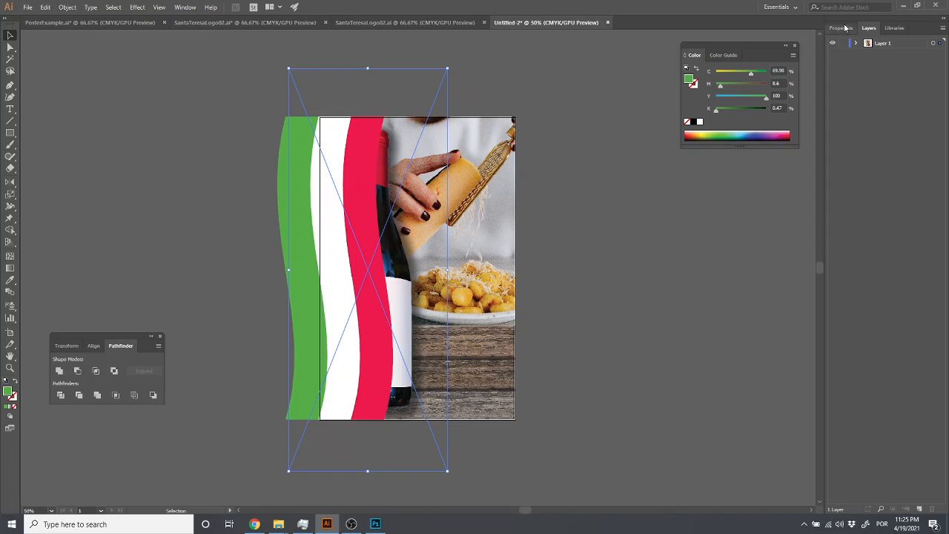
# Step: Examine the stacking order inside Layer 1, checking the band group's contents and toggling the bottle image's visibility
pyautogui.click(858, 44)
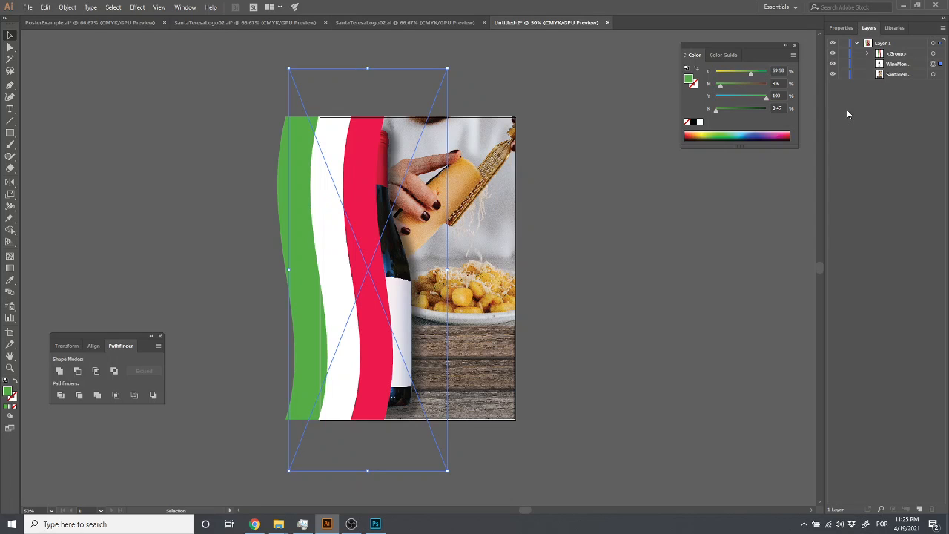
pyautogui.click(865, 56)
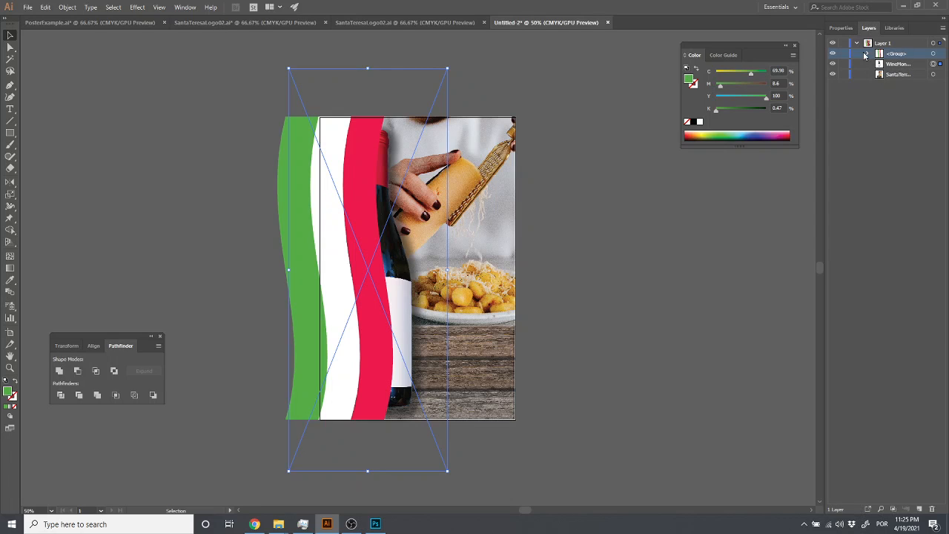
pyautogui.click(835, 55)
pyautogui.click(869, 57)
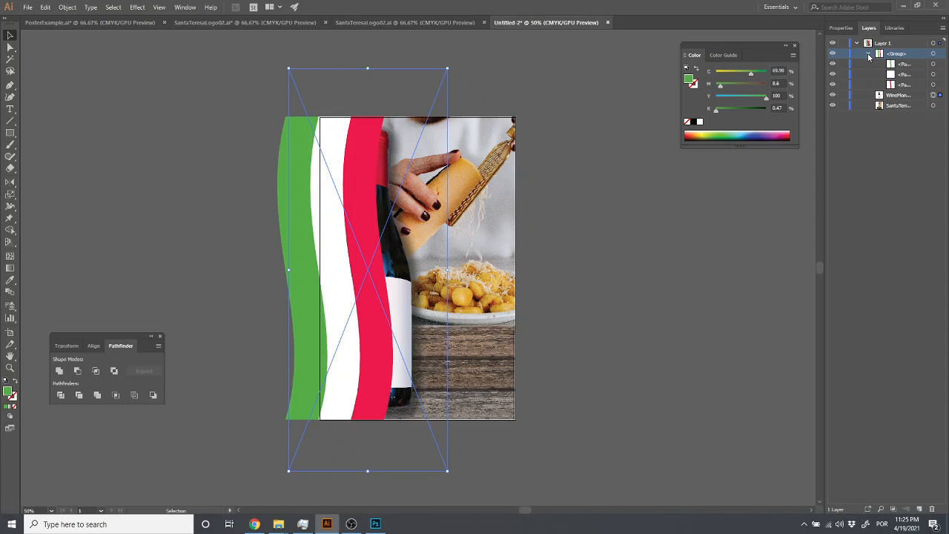
pyautogui.click(870, 56)
pyautogui.click(870, 56)
pyautogui.click(869, 56)
pyautogui.click(833, 64)
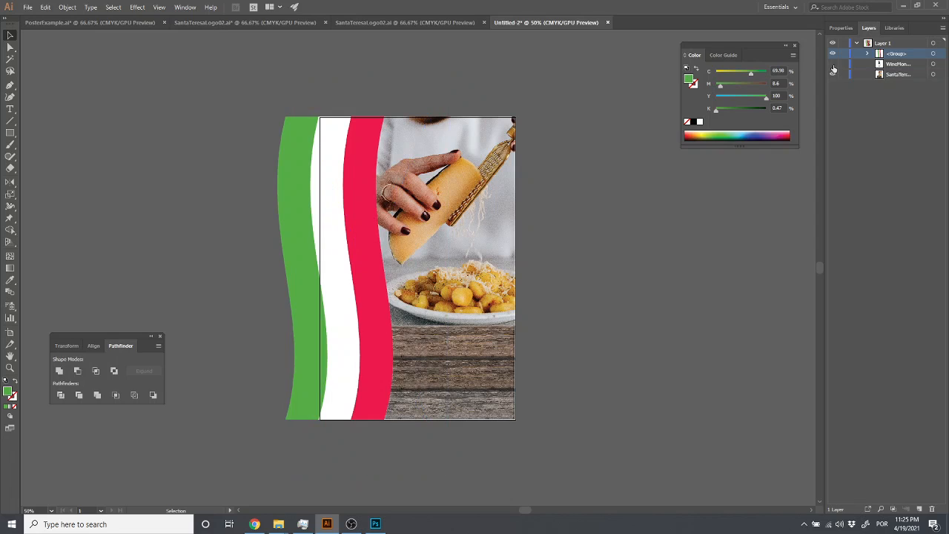
pyautogui.click(833, 64)
# Step: Bring the wine bottle image above the band group and move it left so it overlaps the white and red bands
pyautogui.click(905, 66)
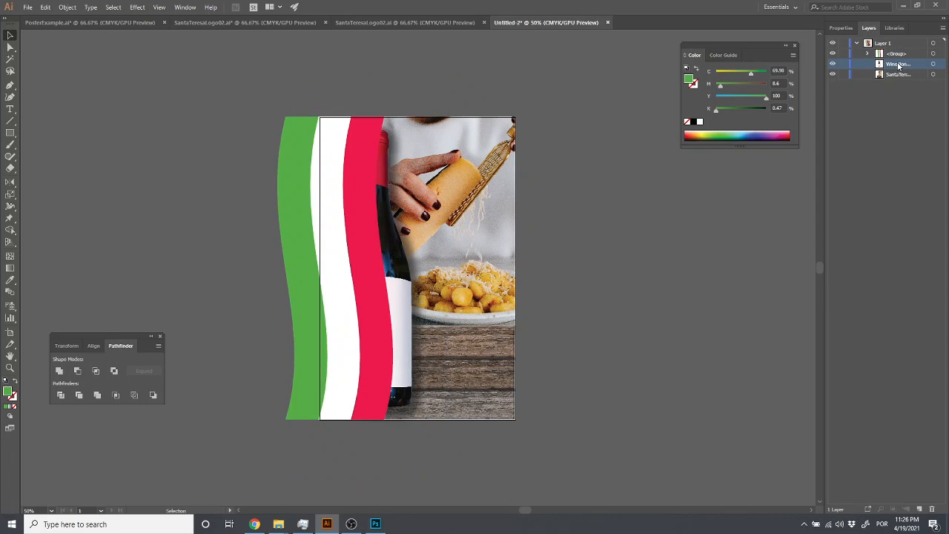
pyautogui.moveTo(904, 60); pyautogui.dragTo(901, 52)
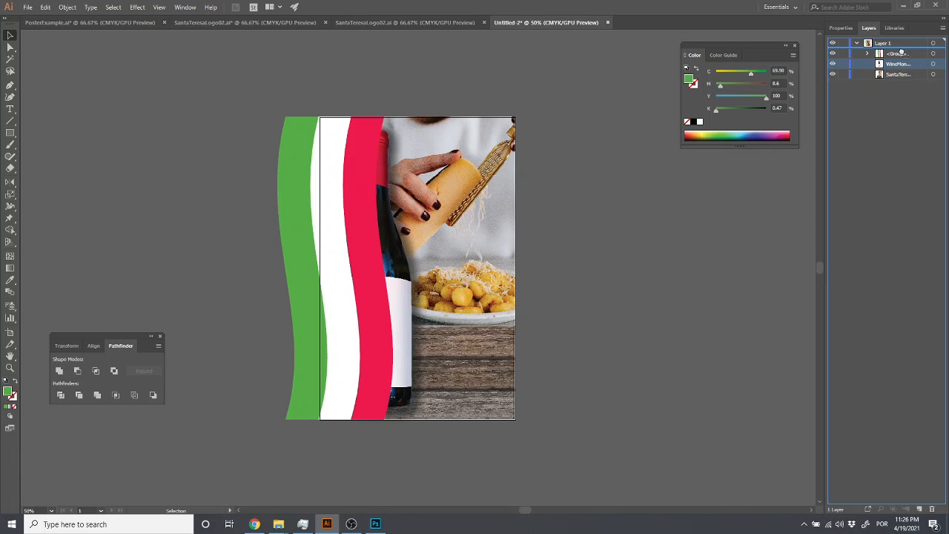
pyautogui.moveTo(901, 52); pyautogui.dragTo(904, 55)
pyautogui.moveTo(393, 309); pyautogui.dragTo(356, 314)
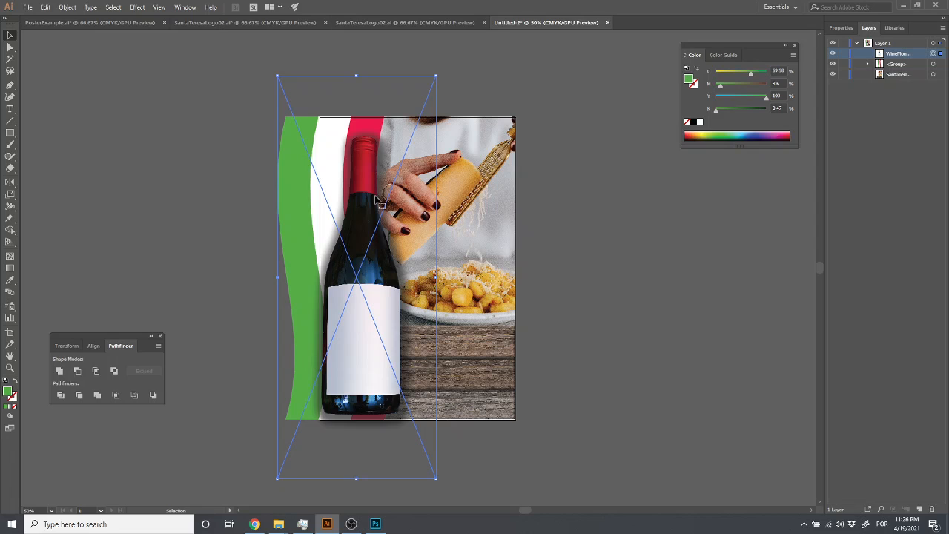
pyautogui.click(576, 175)
# Step: Place SantaTeresaLogo02 as a linked file cropped to Media, sizing it over the lower part of the poster
pyautogui.click(29, 7)
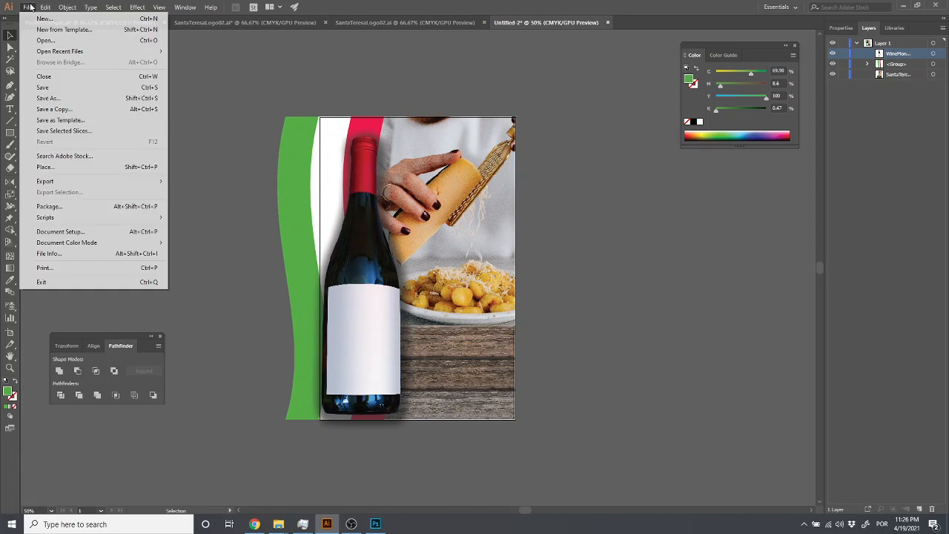
pyautogui.click(60, 169)
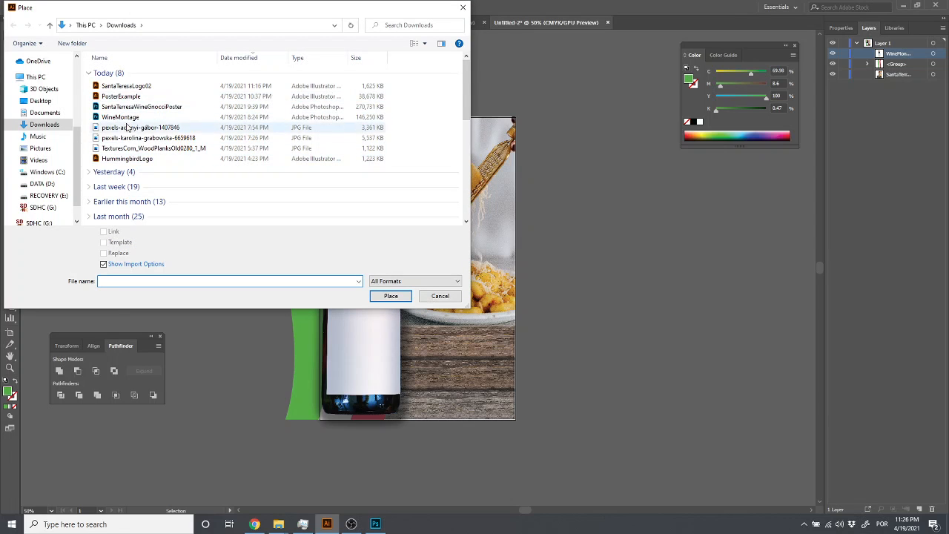
pyautogui.click(126, 86)
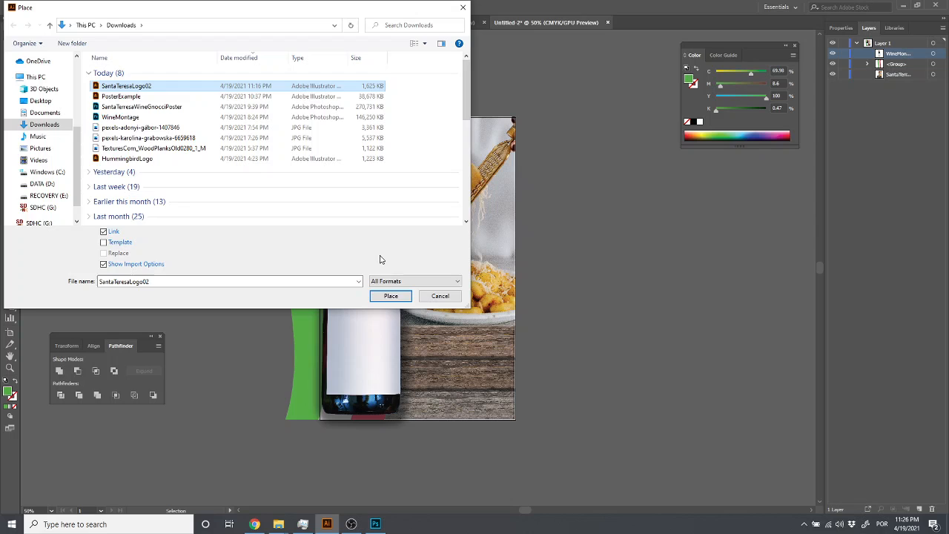
pyautogui.click(391, 295)
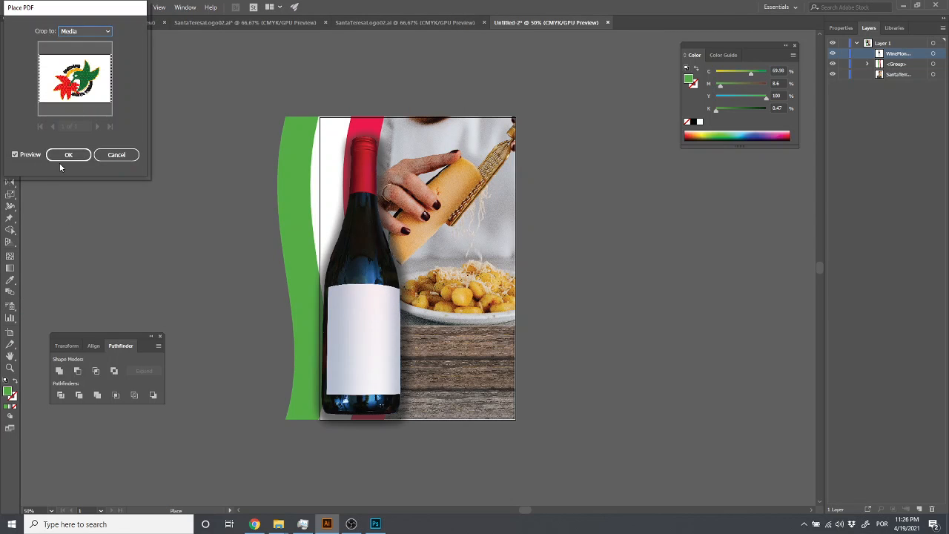
pyautogui.click(68, 155)
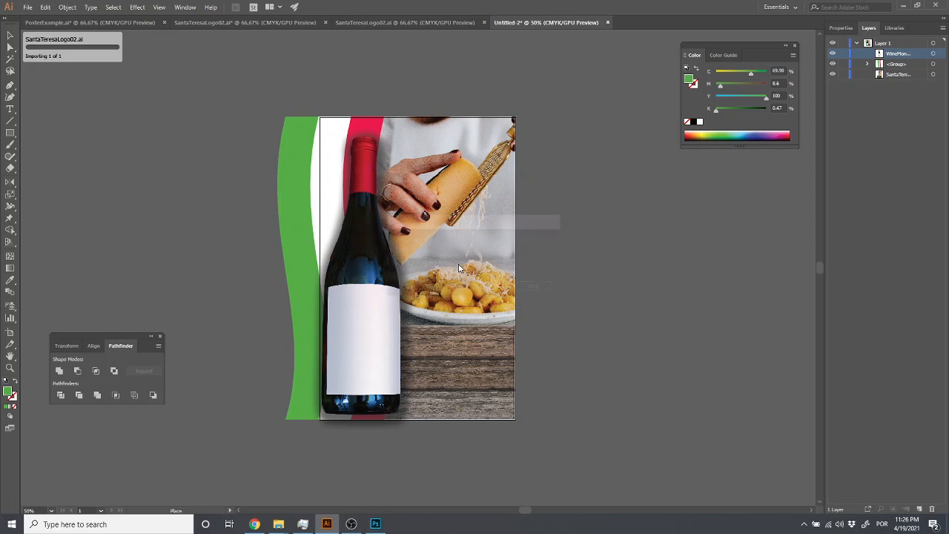
pyautogui.moveTo(324, 289); pyautogui.dragTo(505, 409)
# Step: Shrink the Santa Teresa logo proportionally to fit the bottle's white label, centre it on the label's upper half, and deselect it
pyautogui.moveTo(417, 354); pyautogui.dragTo(356, 345)
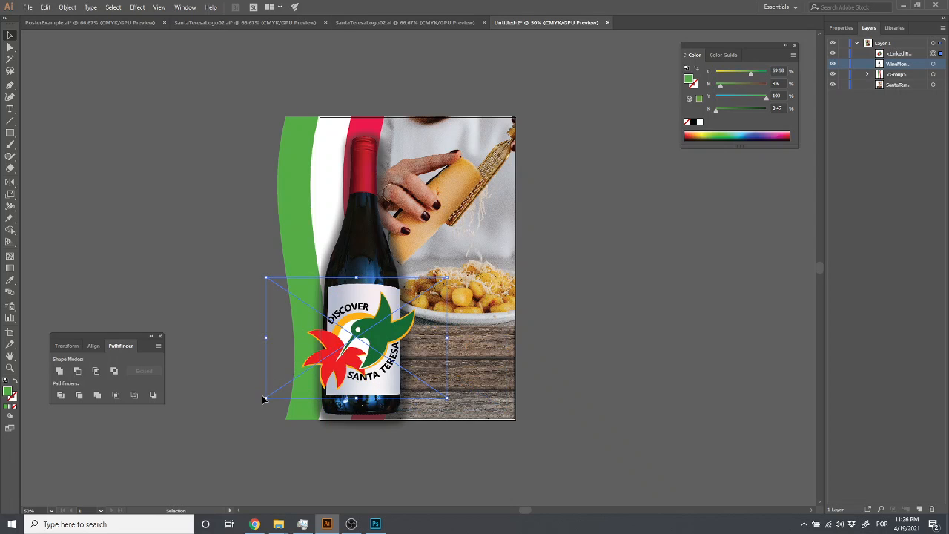
pyautogui.moveTo(268, 399); pyautogui.dragTo(317, 366)
pyautogui.moveTo(398, 327); pyautogui.dragTo(376, 327)
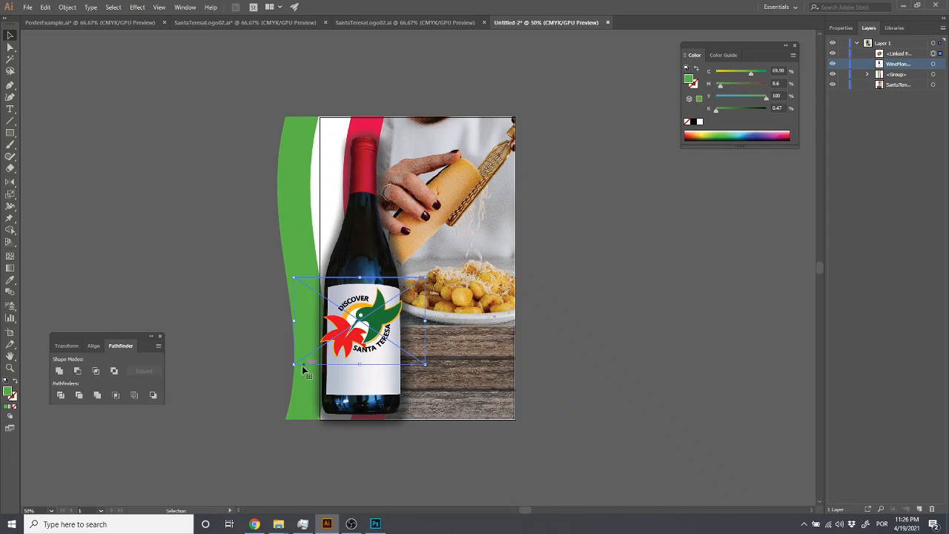
pyautogui.moveTo(296, 363); pyautogui.dragTo(314, 351)
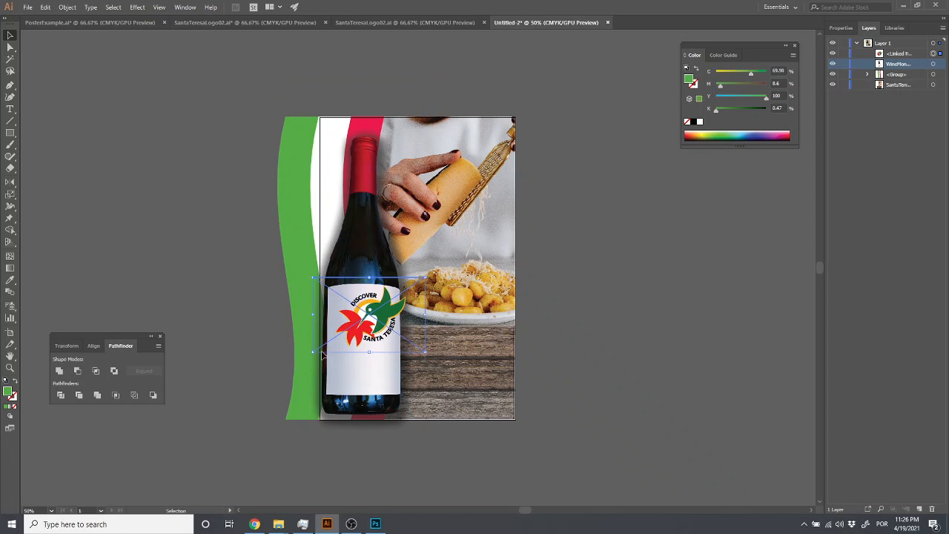
pyautogui.click(646, 234)
pyautogui.moveTo(371, 325); pyautogui.dragTo(362, 327)
pyautogui.click(581, 303)
pyautogui.click(634, 332)
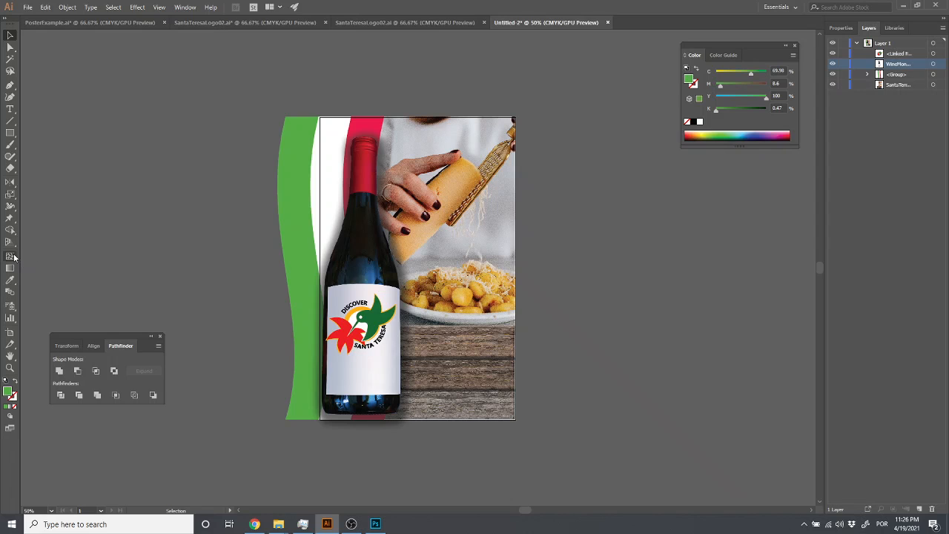
# Step: Add the point text "2021" beside the poster and scale it up to about 138 pt
pyautogui.click(385, 212)
pyautogui.click(529, 212)
pyautogui.click(11, 109)
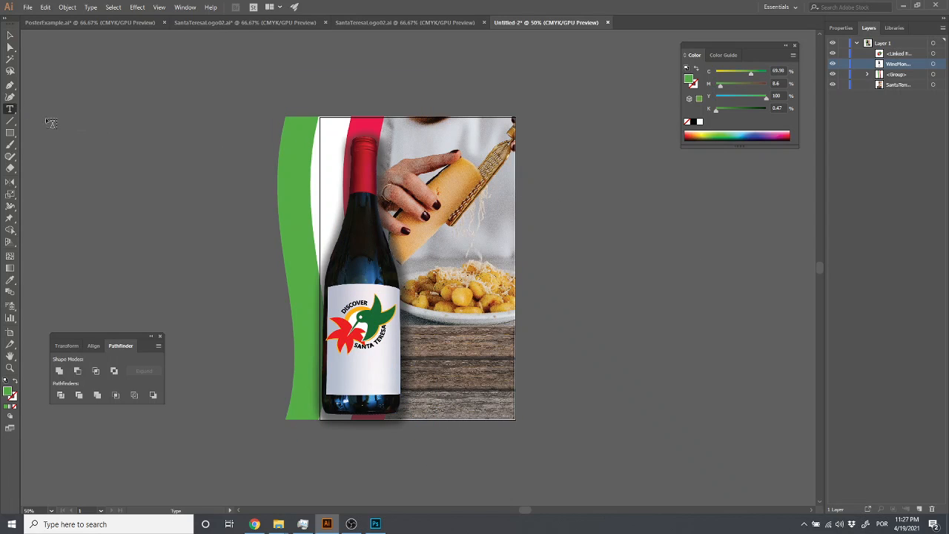
pyautogui.click(586, 250)
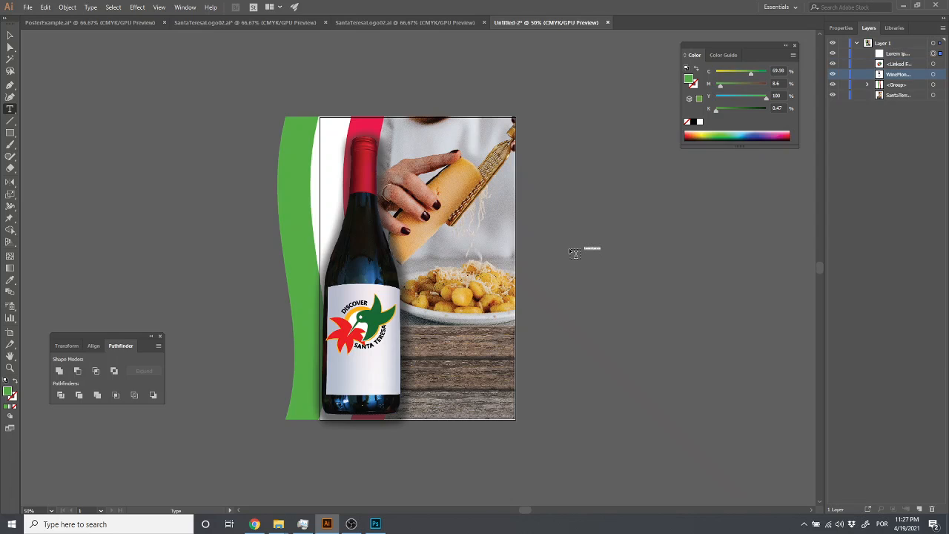
pyautogui.write('z')
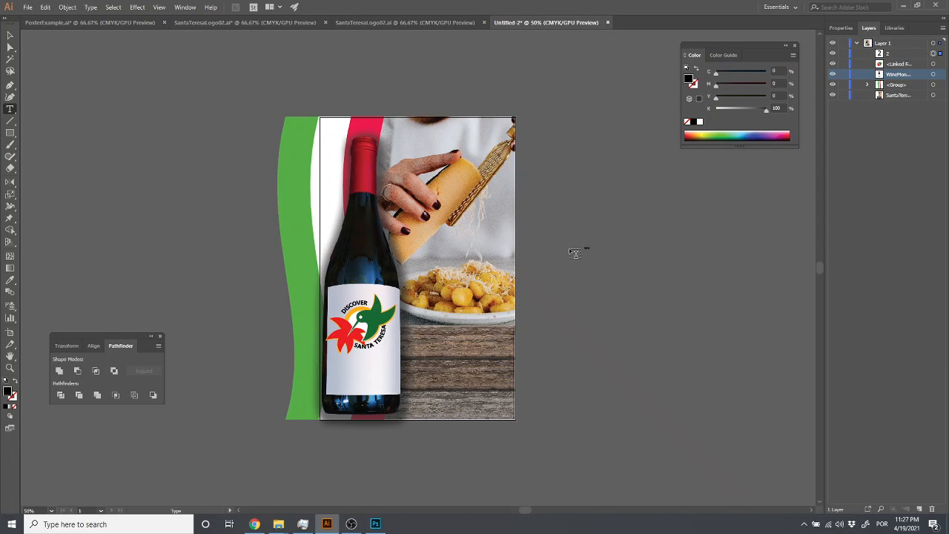
pyautogui.write('021')
pyautogui.press('Escape')
pyautogui.moveTo(596, 252); pyautogui.dragTo(612, 206)
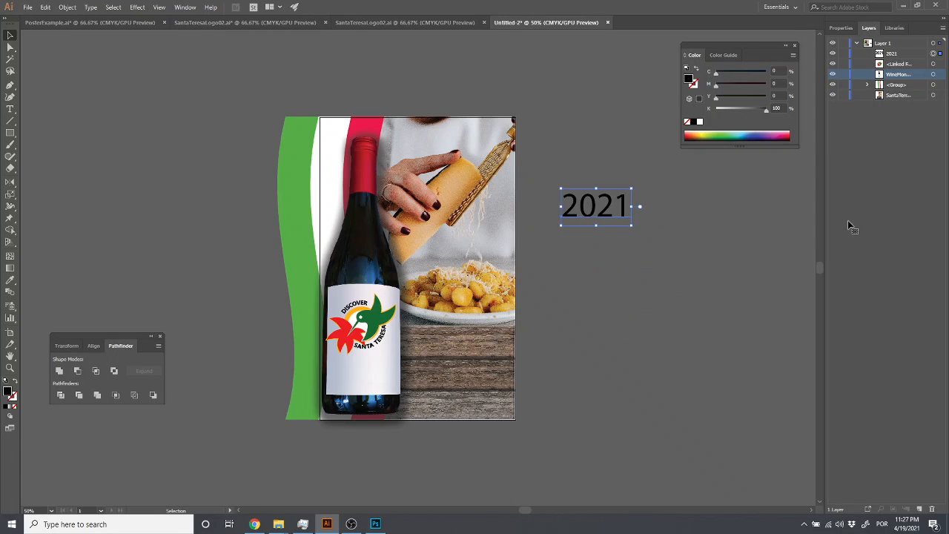
# Step: Preview fonts on the 2021 text and set its font to OfficinaSanBlkITCTT
pyautogui.click(842, 28)
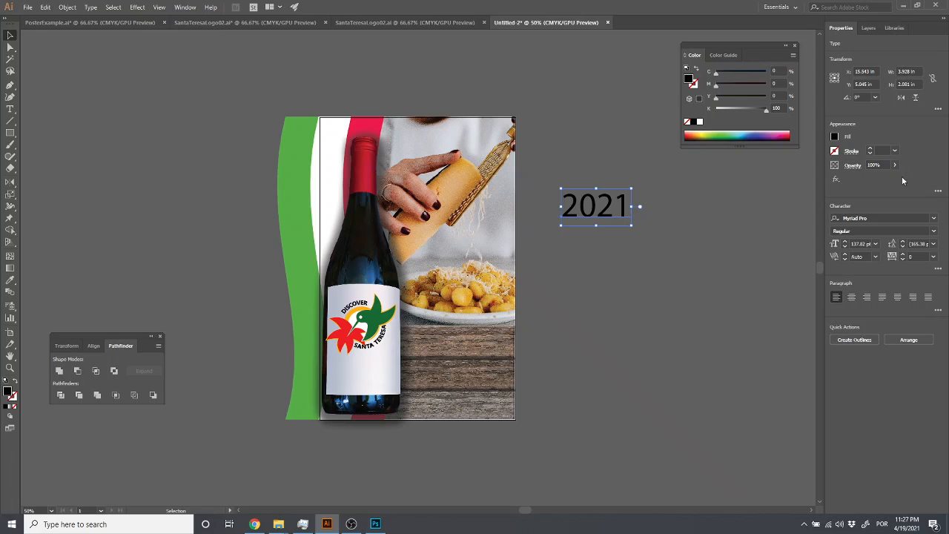
pyautogui.click(885, 216)
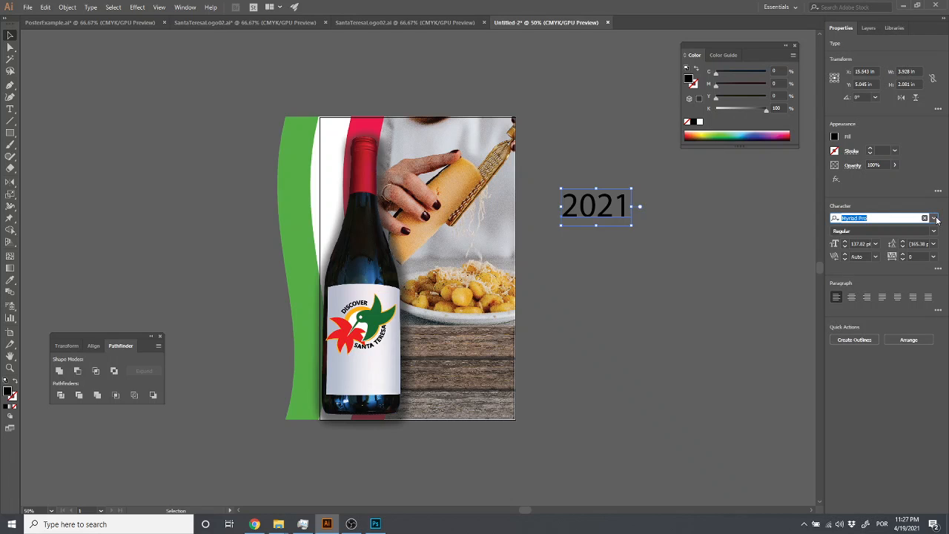
pyautogui.click(935, 218)
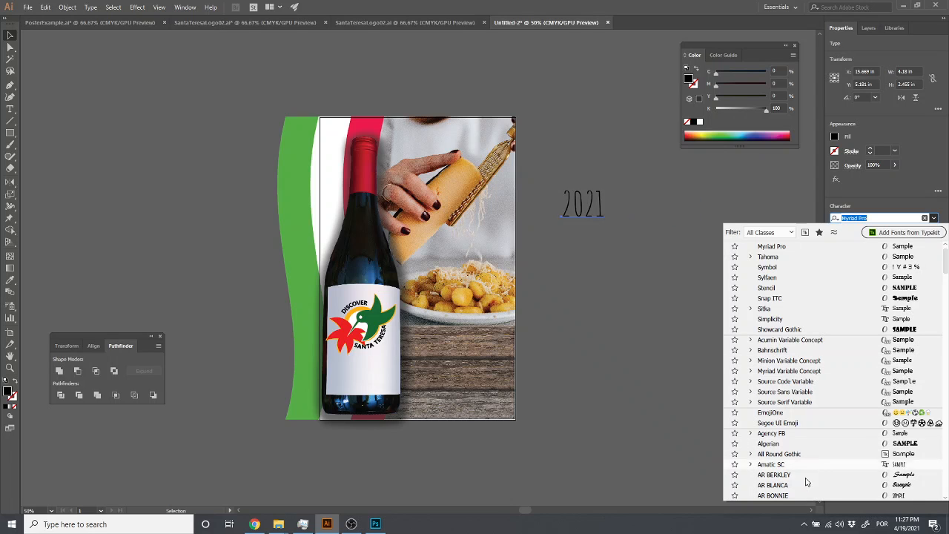
pyautogui.scroll(-6, 809, 480)
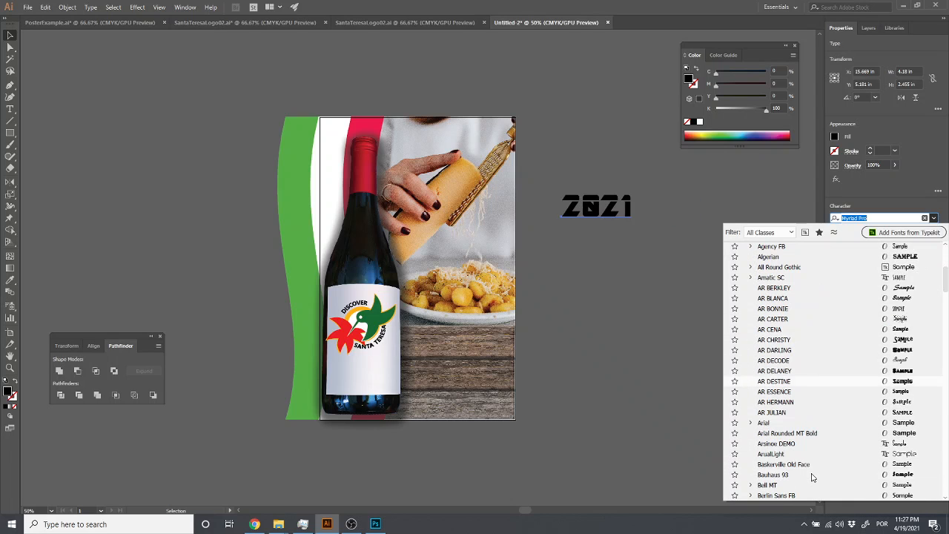
pyautogui.scroll(-6, 812, 478)
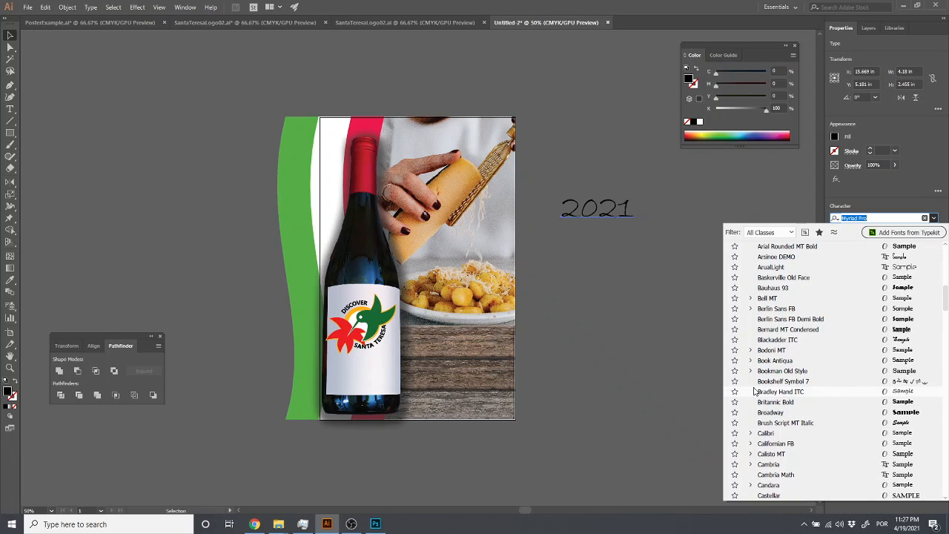
pyautogui.press('Down')
pyautogui.press('Down')
pyautogui.press('Down')
pyautogui.press('Down')
pyautogui.press('Down')
pyautogui.press('Down')
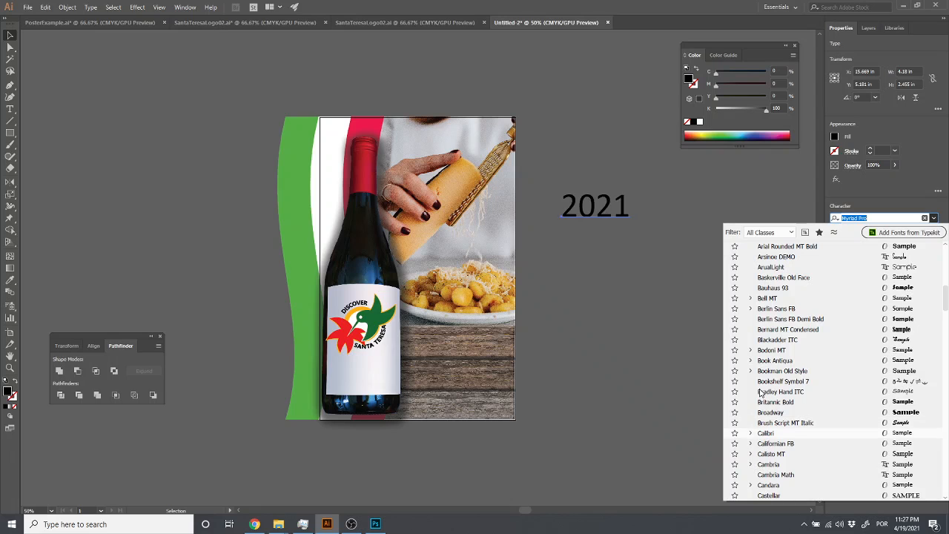
pyautogui.press('Down')
pyautogui.press('Down')
pyautogui.press('Down')
pyautogui.press('Down')
pyautogui.press('Down')
pyautogui.press('Down')
pyautogui.press('Down')
pyautogui.press('Down')
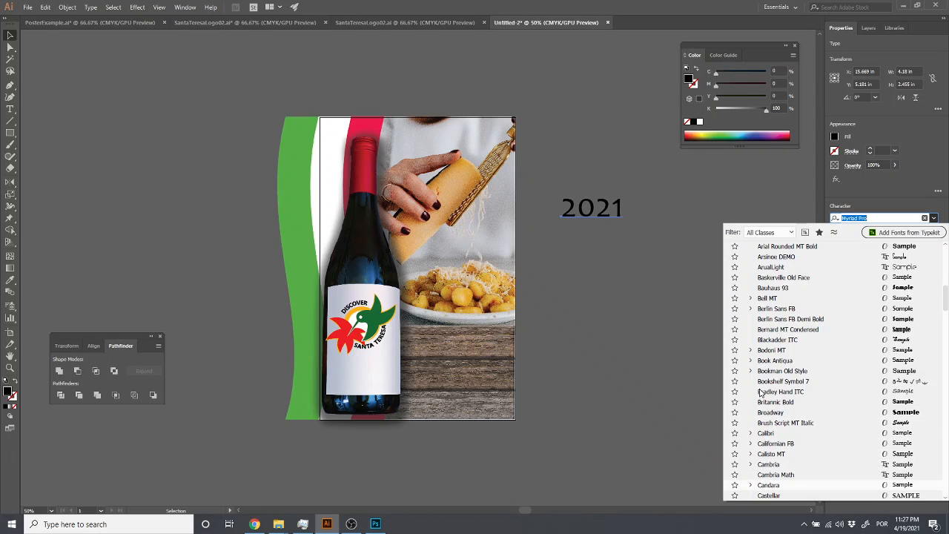
pyautogui.press('Down')
pyautogui.press('Down')
pyautogui.press('Up')
pyautogui.press('Up')
pyautogui.press('Up')
pyautogui.press('Up')
pyautogui.press('Up')
pyautogui.press('Up')
pyautogui.press('Up')
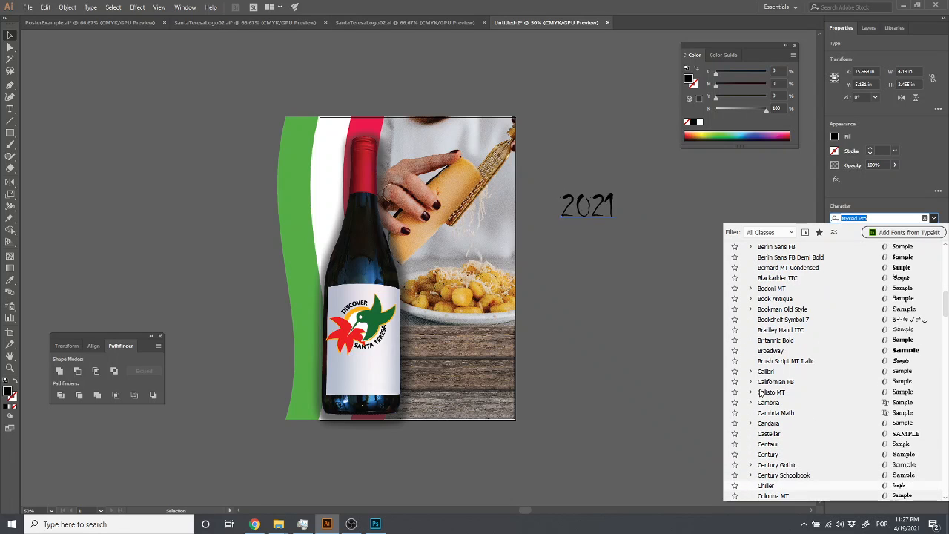
pyautogui.press('Up')
pyautogui.press('Up')
pyautogui.press('Up')
pyautogui.press('Up')
pyautogui.press('Up')
pyautogui.press('Up')
pyautogui.press('Up')
pyautogui.press('Up')
pyautogui.press('Up')
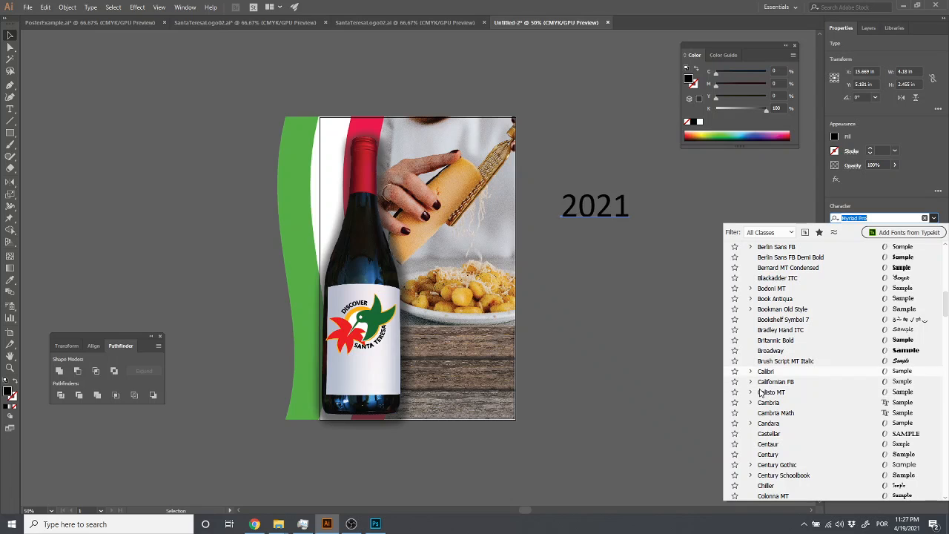
pyautogui.press('Up')
pyautogui.press('Up')
pyautogui.press('Up')
pyautogui.press('Up')
pyautogui.press('Up')
pyautogui.press('Up')
pyautogui.press('Up')
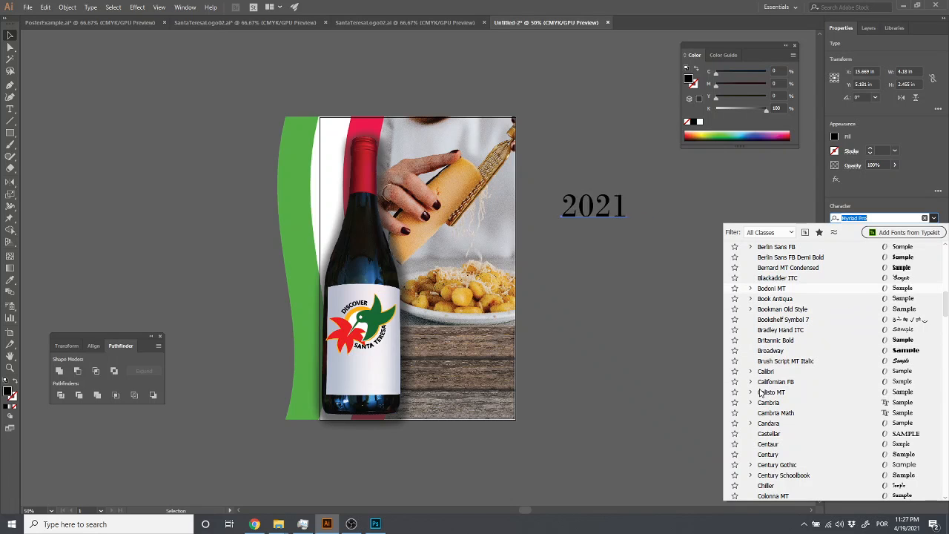
pyautogui.press('Up')
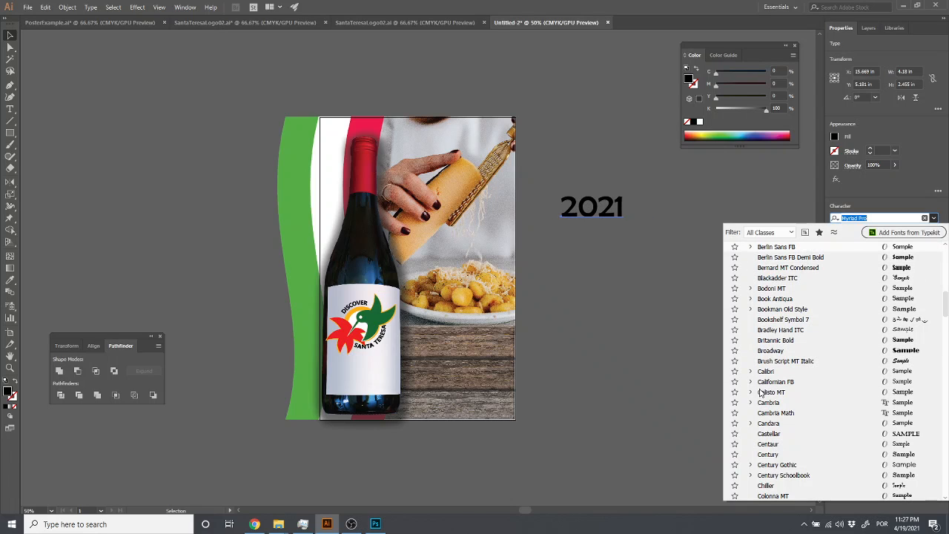
pyautogui.press('Up')
pyautogui.press('Up')
pyautogui.press('Up')
pyautogui.press('Up')
pyautogui.press('Up')
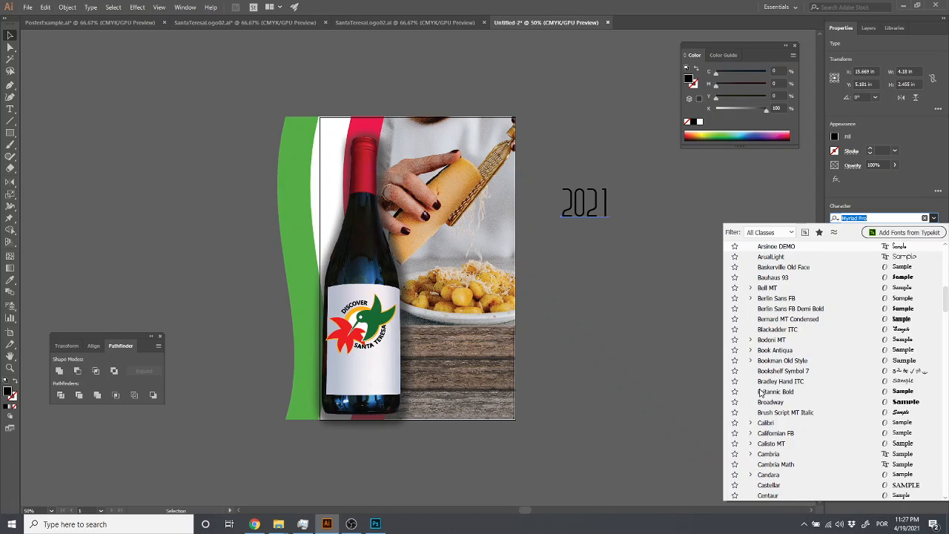
pyautogui.press('Down')
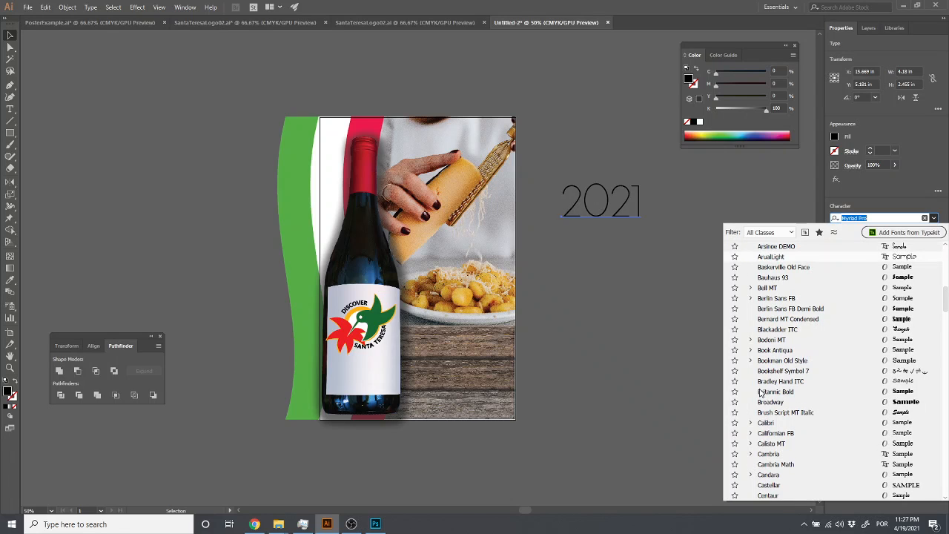
pyautogui.press('Up')
pyautogui.press('Up')
pyautogui.press('Up')
pyautogui.press('Up')
pyautogui.press('Up')
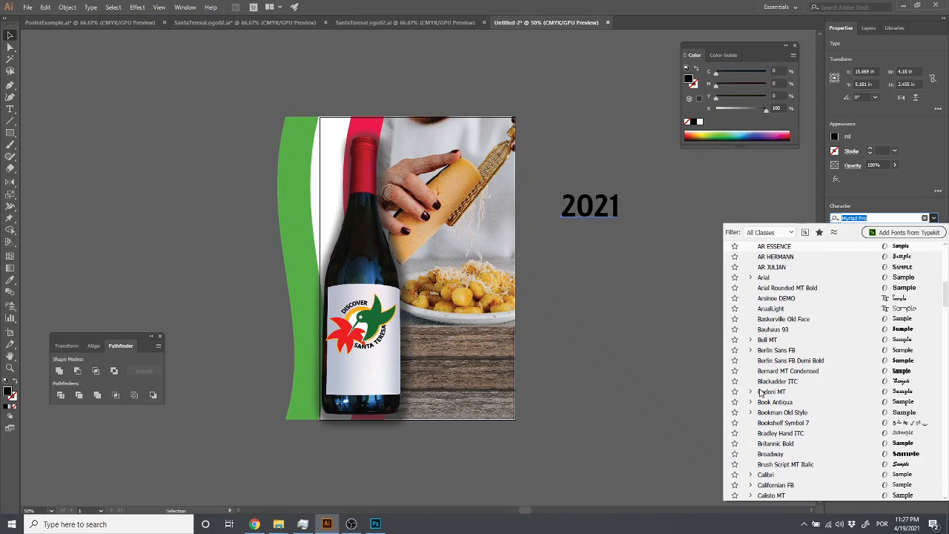
pyautogui.press('Up')
pyautogui.press('Up')
pyautogui.press('Up')
pyautogui.press('Up')
pyautogui.press('Up')
pyautogui.press('Up')
pyautogui.press('Up')
pyautogui.press('Up')
pyautogui.press('Up')
pyautogui.press('Up')
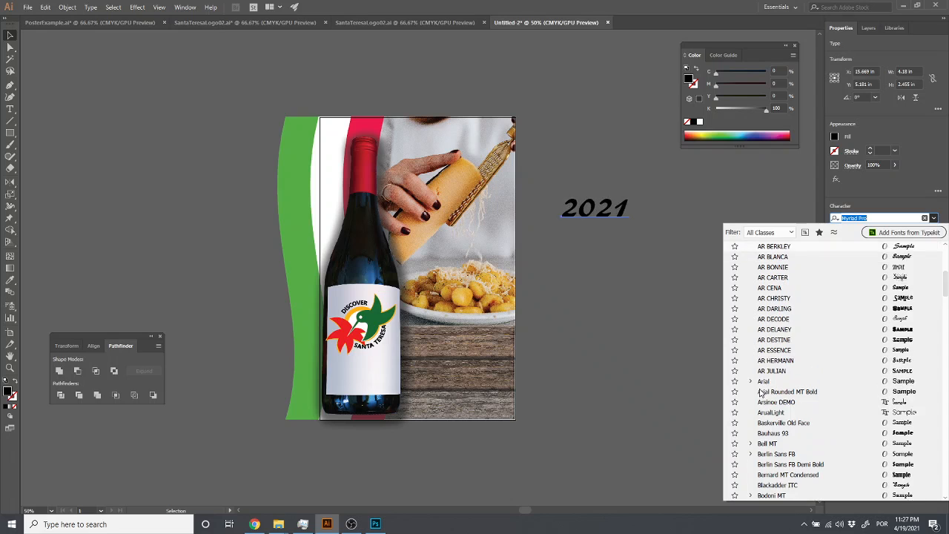
pyautogui.press('Up')
pyautogui.press('Up')
pyautogui.press('Up')
pyautogui.press('Up')
pyautogui.press('Up')
pyautogui.press('Up')
pyautogui.press('Up')
pyautogui.press('Up')
pyautogui.press('Up')
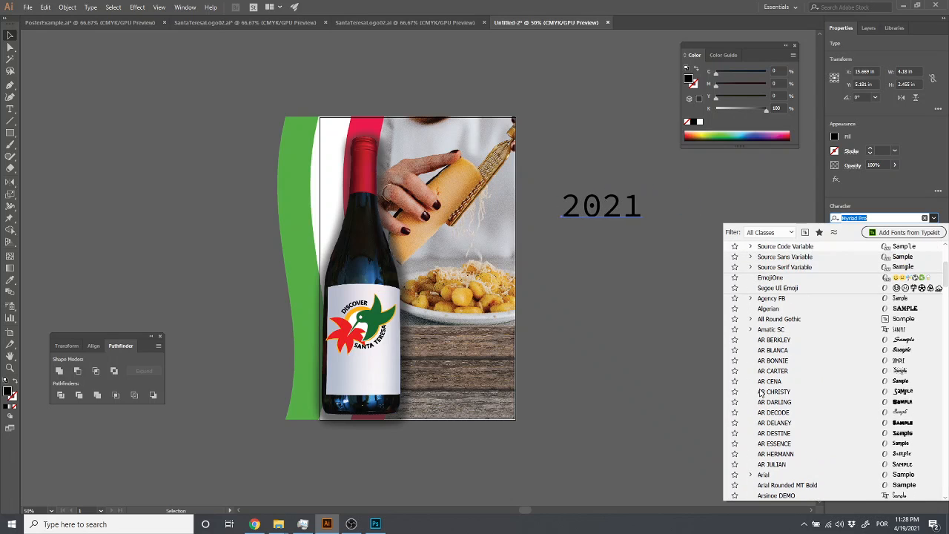
pyautogui.press('Up')
pyautogui.press('Up')
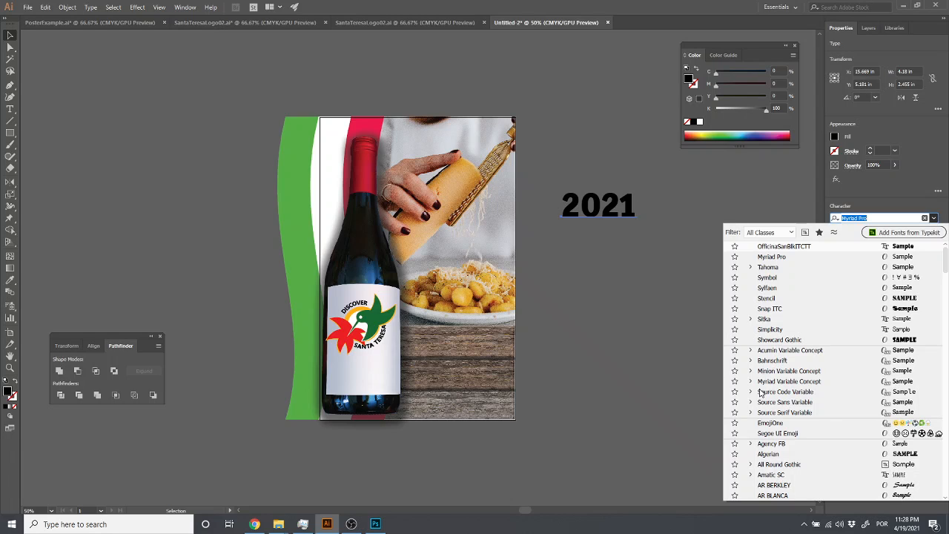
pyautogui.click(792, 248)
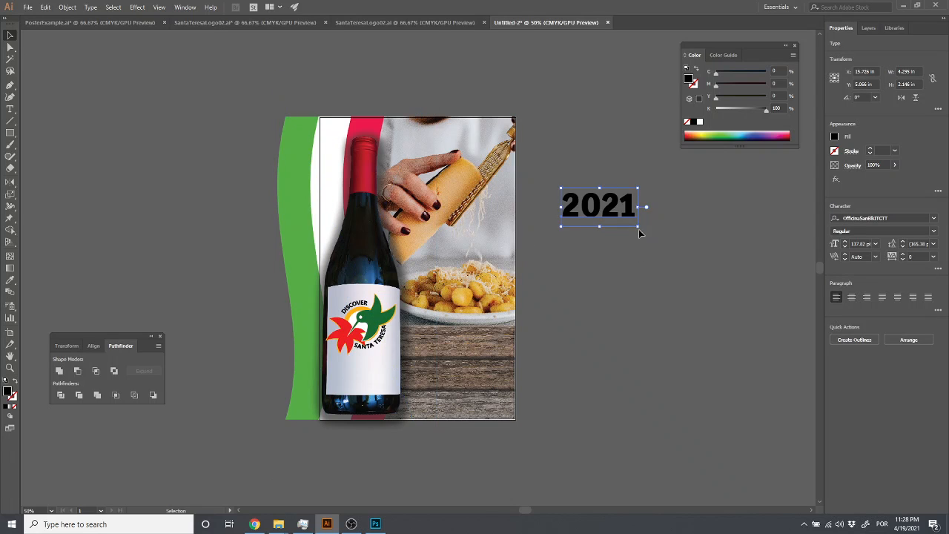
# Step: Place the 2021 text over the poster's upper left corner at about 200 pt and set its tracking to -25
pyautogui.moveTo(637, 225); pyautogui.dragTo(709, 261)
pyautogui.moveTo(604, 223); pyautogui.dragTo(360, 143)
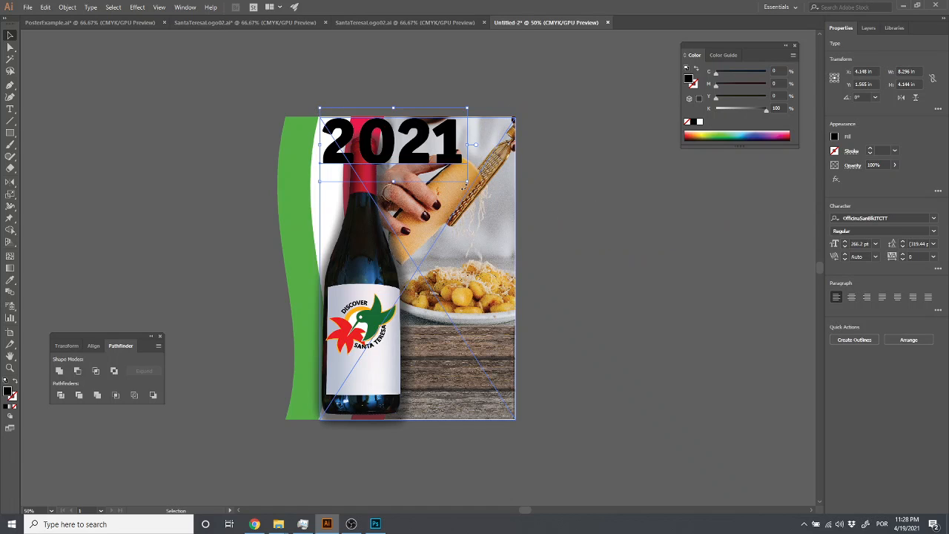
pyautogui.moveTo(464, 181); pyautogui.dragTo(419, 152)
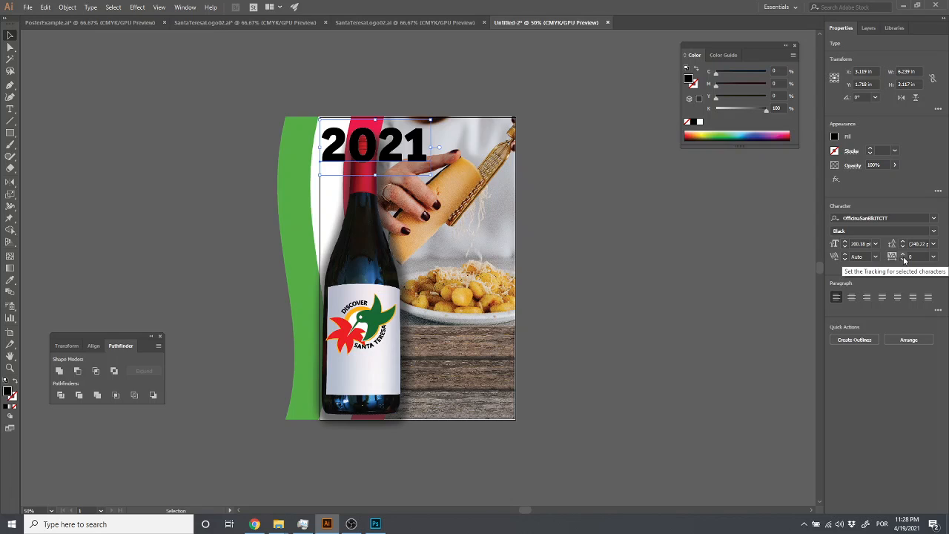
pyautogui.click(933, 257)
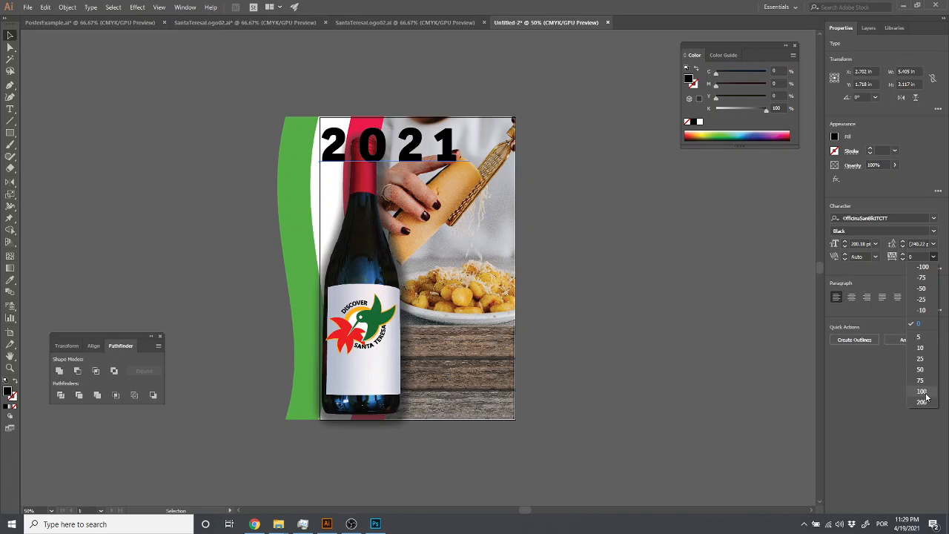
pyautogui.click(922, 299)
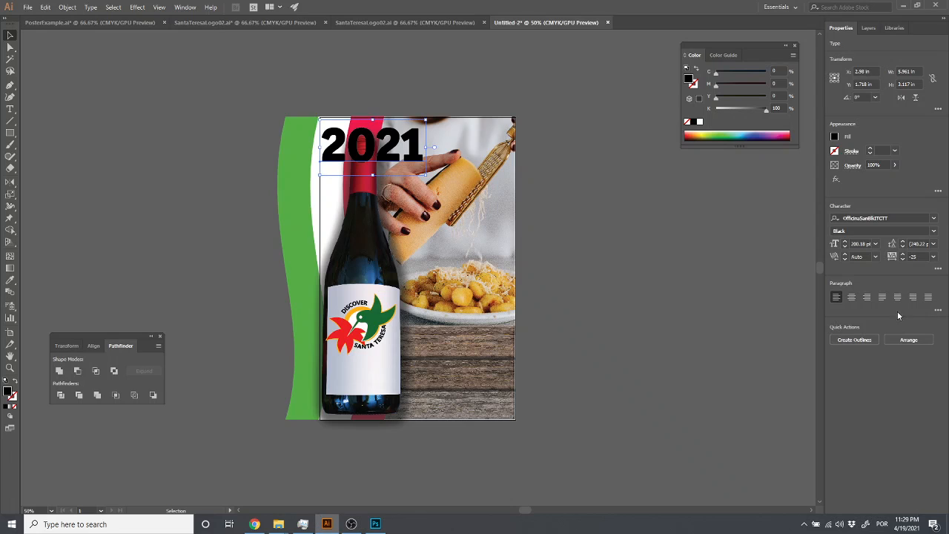
# Step: Enlarge the 2021 text to about 219 pt and shift it slightly in from the poster's left edge
pyautogui.click(426, 91)
pyautogui.click(525, 100)
pyautogui.moveTo(419, 144); pyautogui.dragTo(419, 148)
pyautogui.click(459, 82)
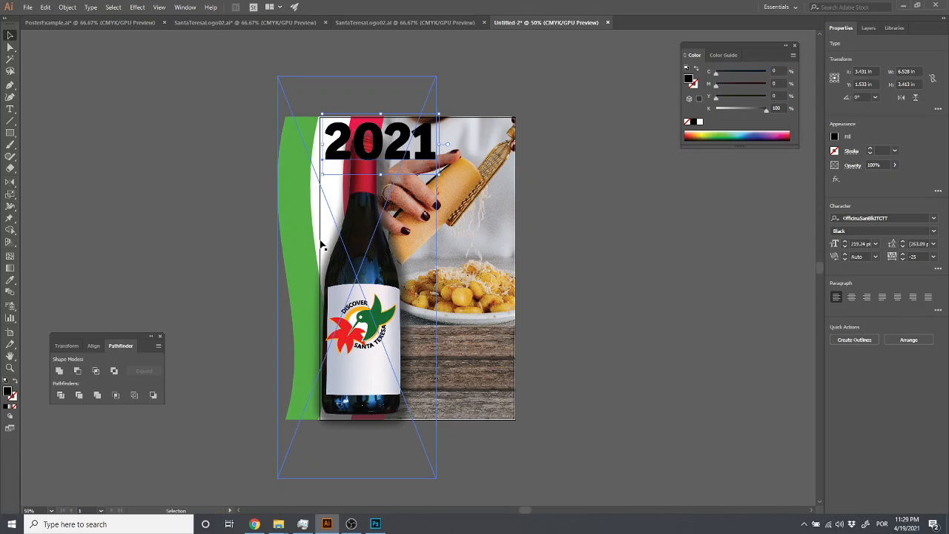
# Step: Reposition the Santa Teresa logo slightly higher and further right on the bottle's white label, then deselect it
pyautogui.click(568, 271)
pyautogui.moveTo(386, 337); pyautogui.dragTo(383, 332)
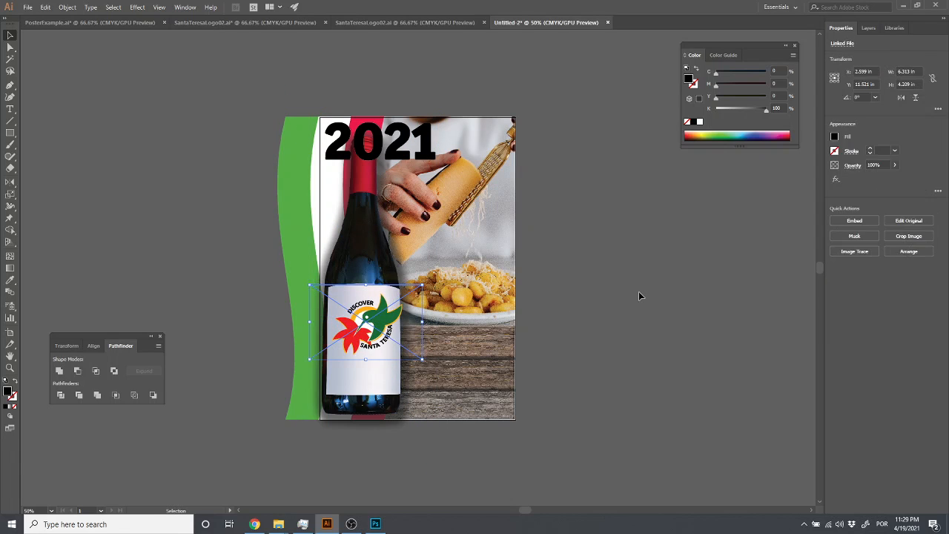
pyautogui.click(639, 294)
pyautogui.click(393, 322)
pyautogui.press('Left')
pyautogui.press('Left')
pyautogui.press('Left')
pyautogui.press('Left')
pyautogui.press('Left')
pyautogui.press('Left')
pyautogui.press('Left')
pyautogui.press('Left')
pyautogui.press('Left')
pyautogui.press('Left')
pyautogui.press('Left')
pyautogui.press('Left')
pyautogui.press('Left')
pyautogui.press('Left')
pyautogui.press('Left')
pyautogui.press('Left')
pyautogui.press('Left')
pyautogui.press('Left')
pyautogui.press('Left')
pyautogui.press('Left')
pyautogui.press('Left')
pyautogui.press('Left')
pyautogui.press('Left')
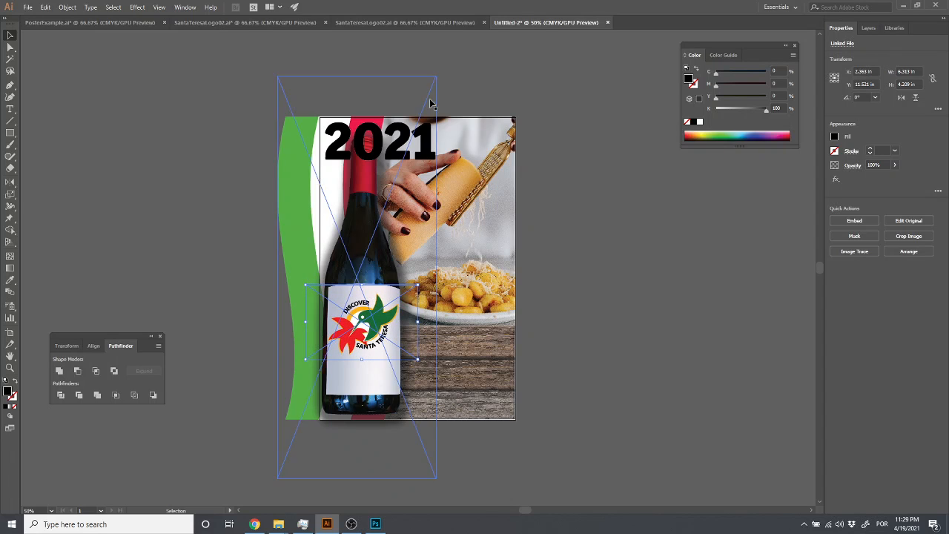
pyautogui.click(496, 70)
# Step: Send the 2021 text behind the wine bottle and nudge it up close to the poster's upper edge
pyautogui.click(424, 149)
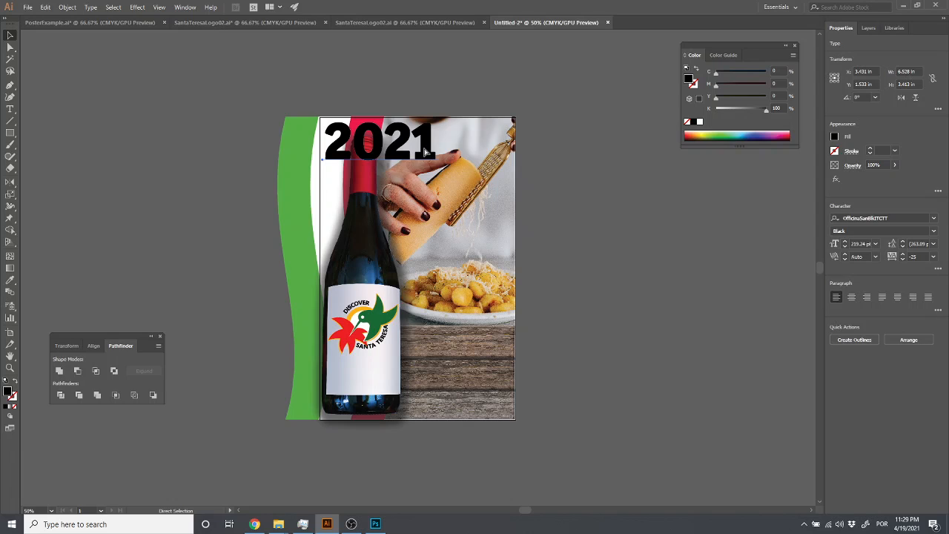
pyautogui.hotkey('ctrl', '[')
pyautogui.hotkey('ctrl', '[')
pyautogui.hotkey('ctrl', ']')
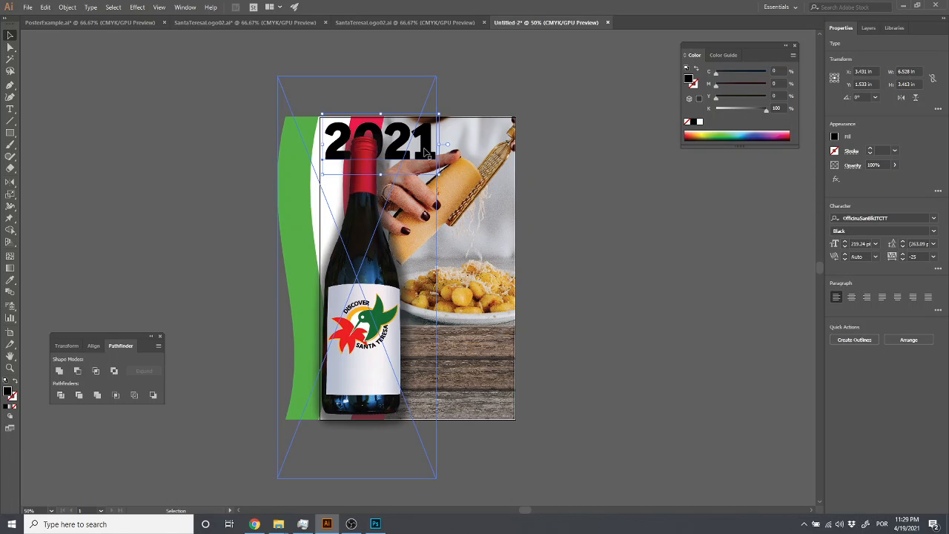
pyautogui.press('Up')
pyautogui.press('Up')
pyautogui.press('Up')
pyautogui.press('Up')
pyautogui.press('Up')
pyautogui.press('Up')
pyautogui.press('Up')
pyautogui.press('Up')
pyautogui.press('Up')
pyautogui.press('Up')
pyautogui.press('Up')
pyautogui.press('Up')
pyautogui.press('Up')
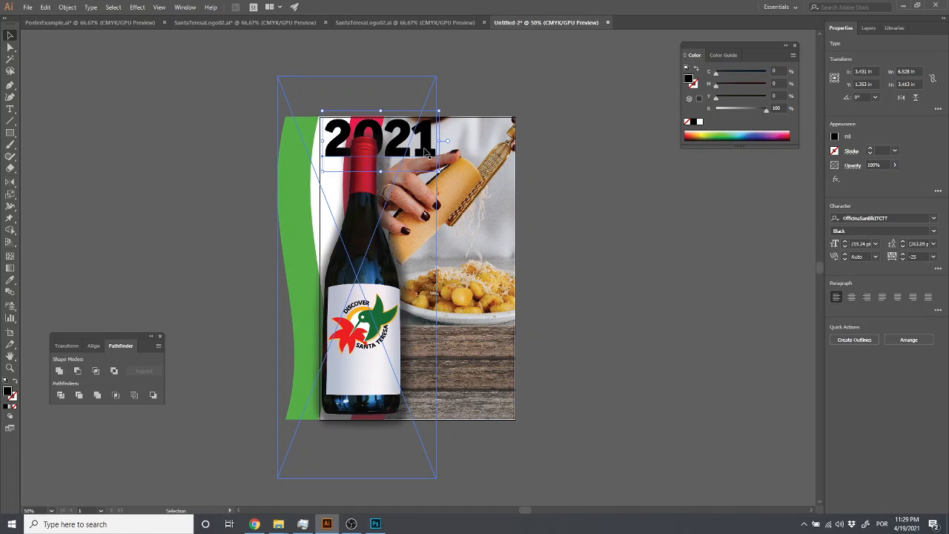
# Step: Shrink the wine bottle image proportionally to about 8.17 × 20.78 in so its neck sits below the 2021 text
pyautogui.click(363, 254)
pyautogui.click(509, 89)
pyautogui.click(369, 175)
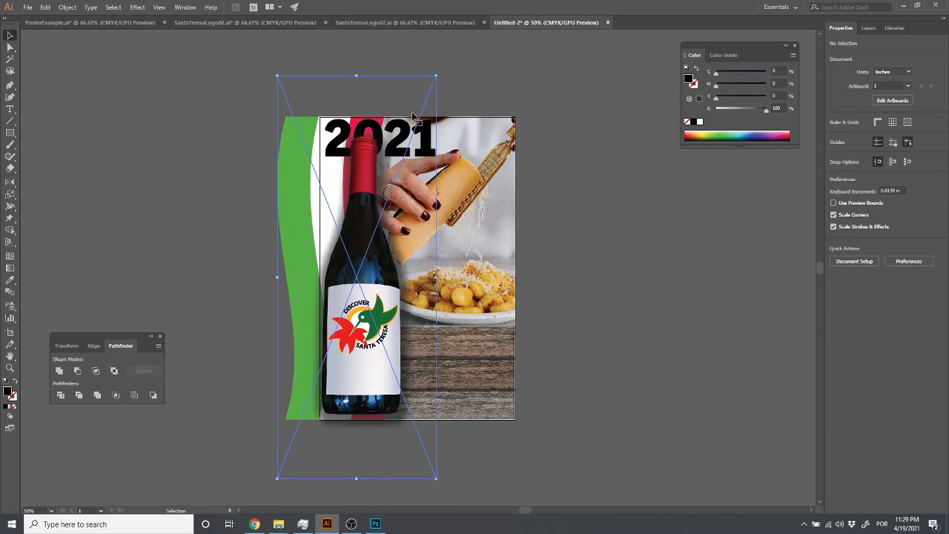
pyautogui.moveTo(436, 75); pyautogui.dragTo(423, 109)
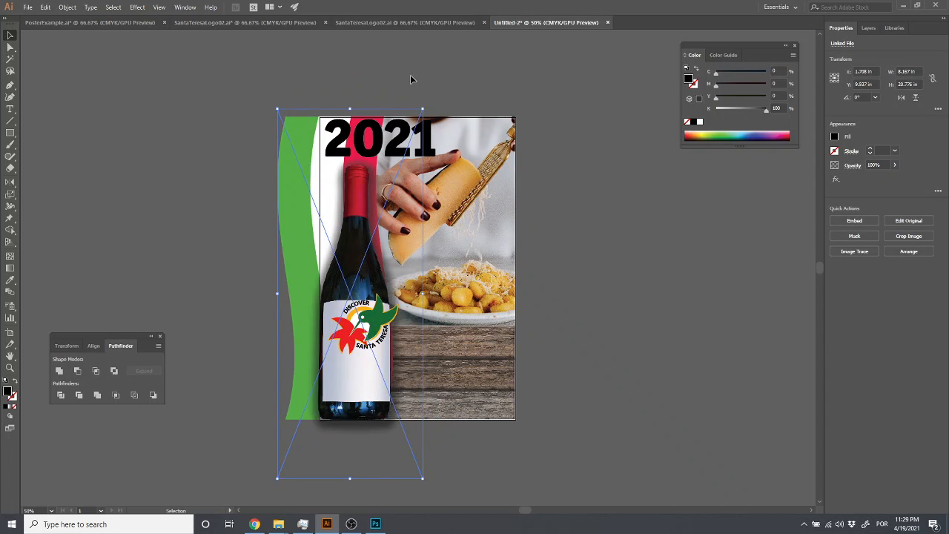
pyautogui.click(422, 104)
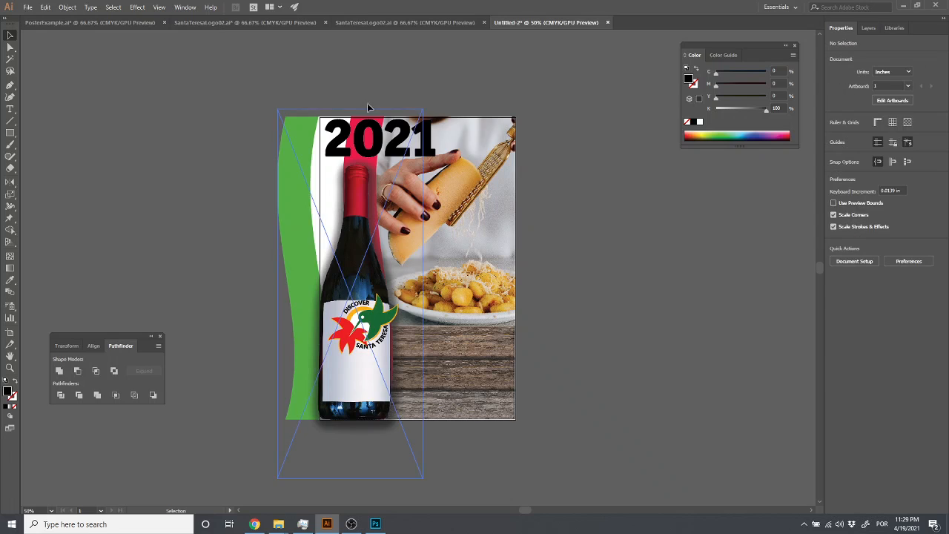
# Step: Enlarge the wine bottle image proportionally to about 8.80 × 22.39 in so its neck overlaps the 2021 text, and deselect it
pyautogui.click(255, 205)
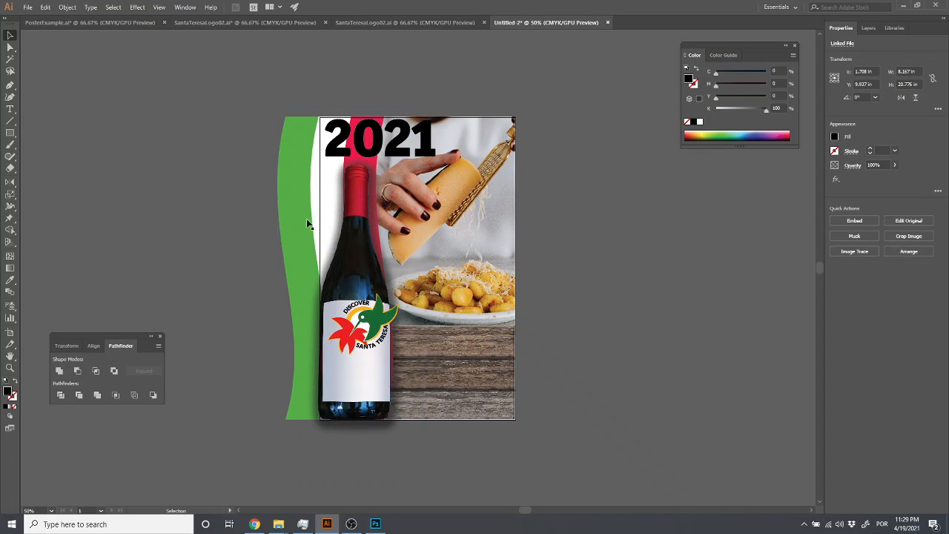
pyautogui.click(361, 237)
pyautogui.moveTo(423, 109); pyautogui.dragTo(454, 81)
pyautogui.click(553, 95)
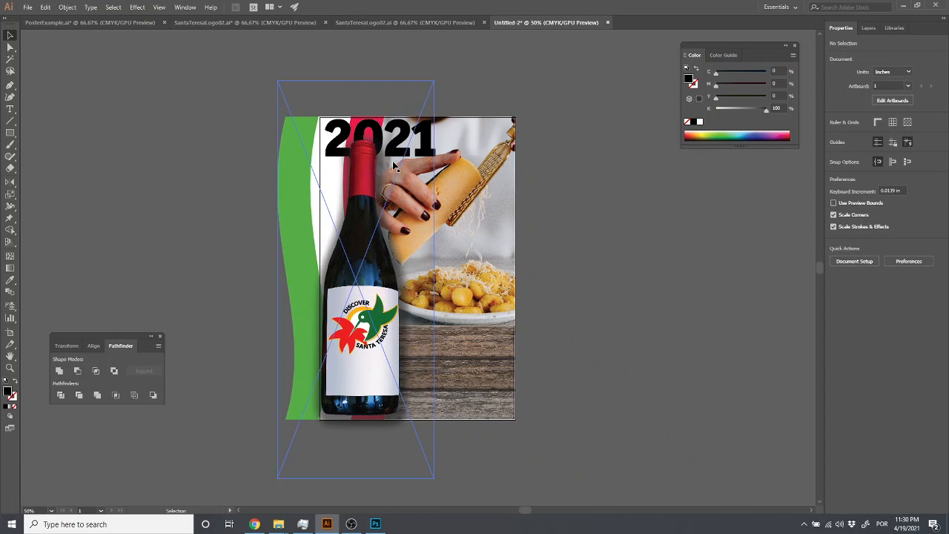
pyautogui.moveTo(428, 136); pyautogui.dragTo(425, 137)
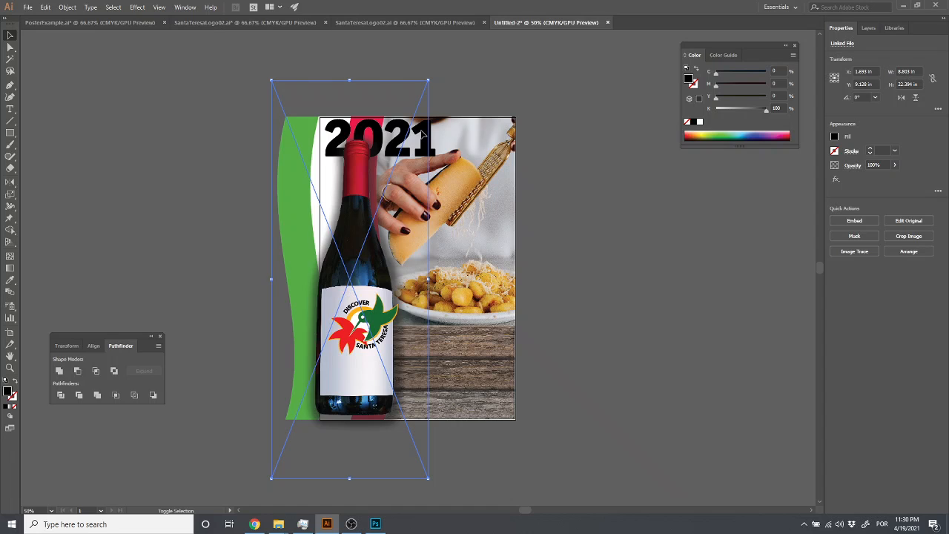
pyautogui.hotkey('shift', 'Right')
pyautogui.hotkey('shift', 'Right')
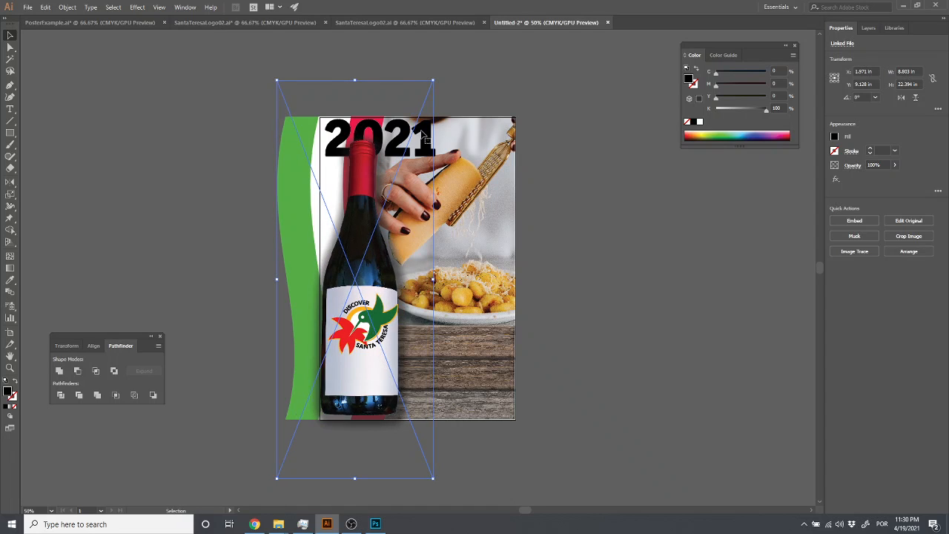
pyautogui.hotkey('shift', 'Right')
pyautogui.click(489, 94)
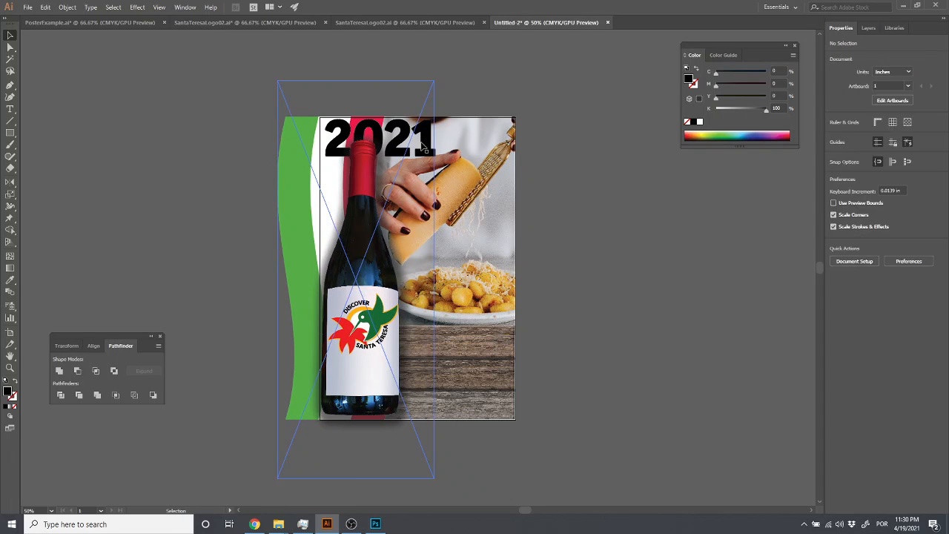
pyautogui.click(425, 150)
pyautogui.hotkey('shift', 'Left')
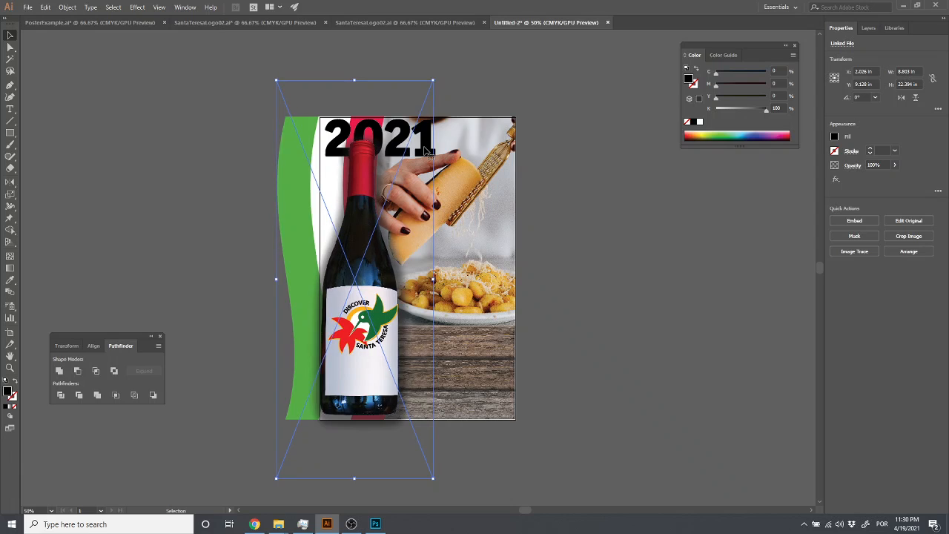
pyautogui.press('Right')
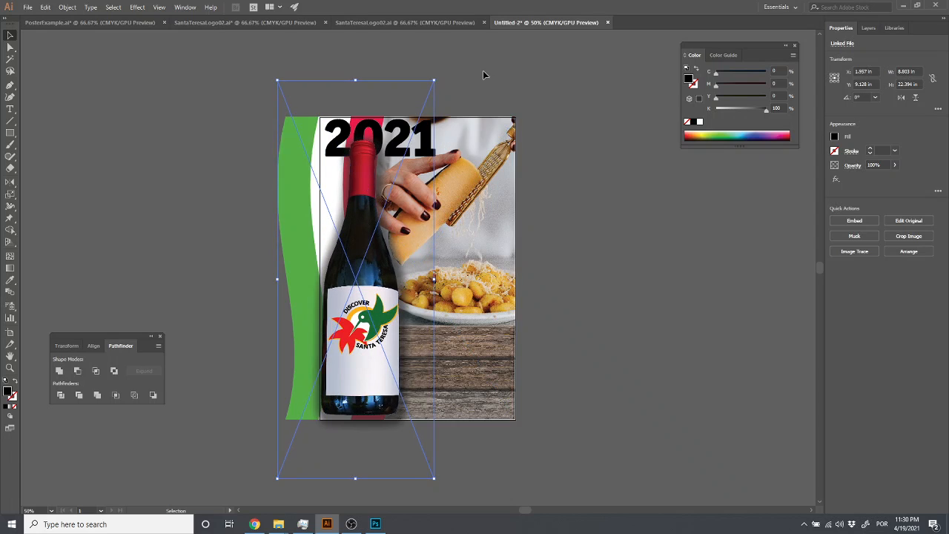
pyautogui.click(483, 70)
pyautogui.click(430, 145)
pyautogui.click(504, 79)
# Step: Lock the wine bottle image so that it cannot be selected
pyautogui.click(369, 215)
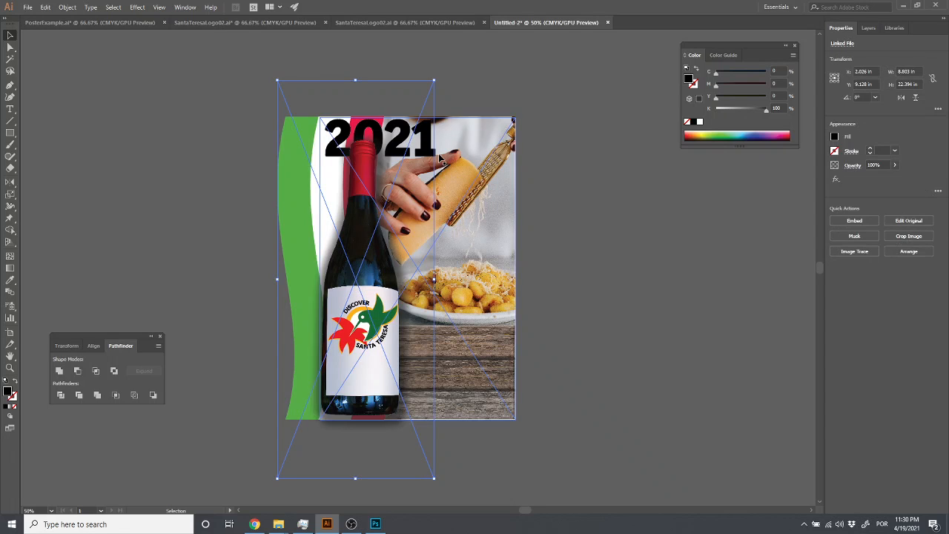
pyautogui.click(66, 8)
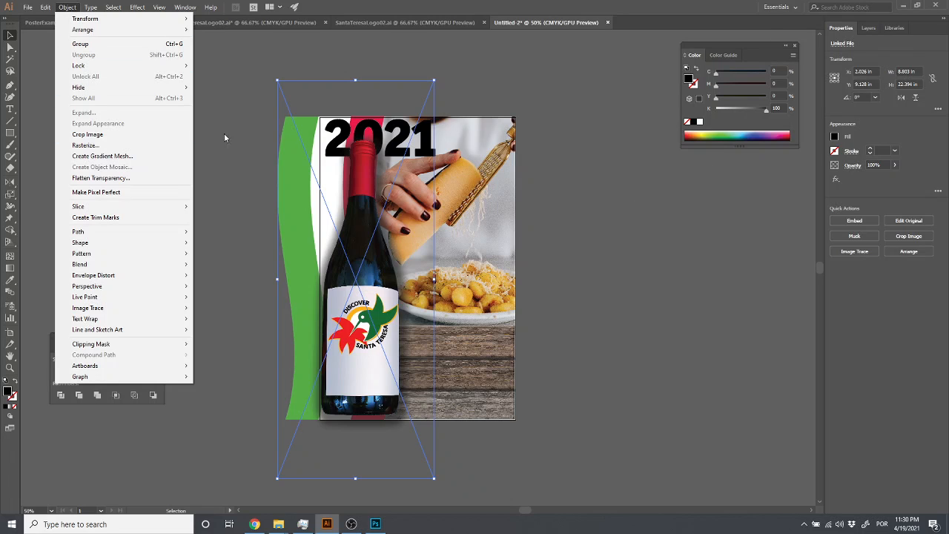
pyautogui.click(60, 9)
pyautogui.click(60, 9)
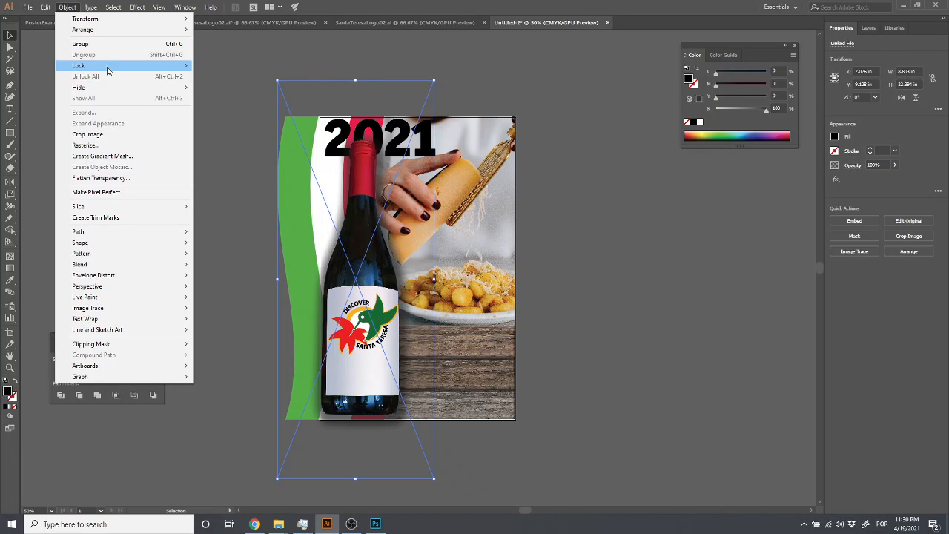
pyautogui.moveTo(100, 65)
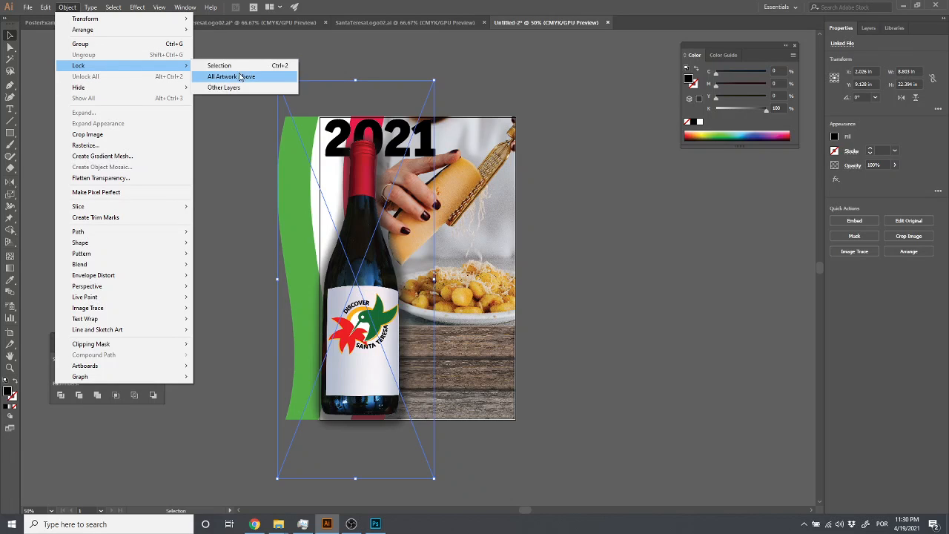
pyautogui.click(286, 68)
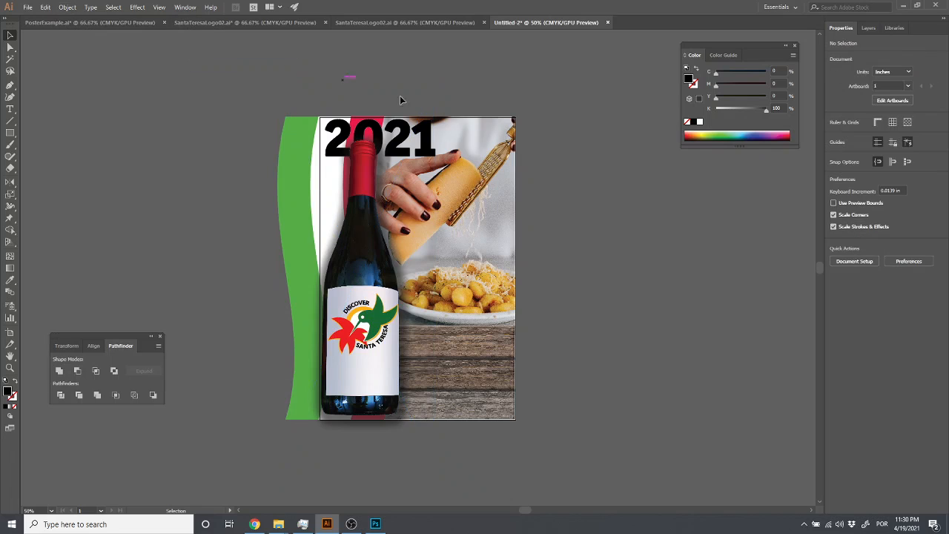
# Step: Move the 2021 text closer to the poster's left edge and duplicate it with a slight up-left offset
pyautogui.moveTo(399, 141); pyautogui.dragTo(394, 146)
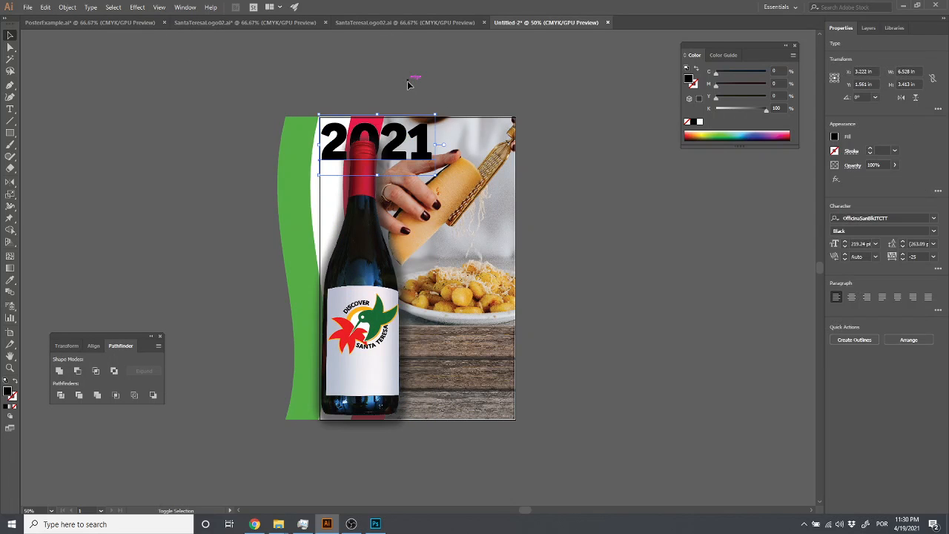
pyautogui.press('Up')
pyautogui.press('Up')
pyautogui.press('Up')
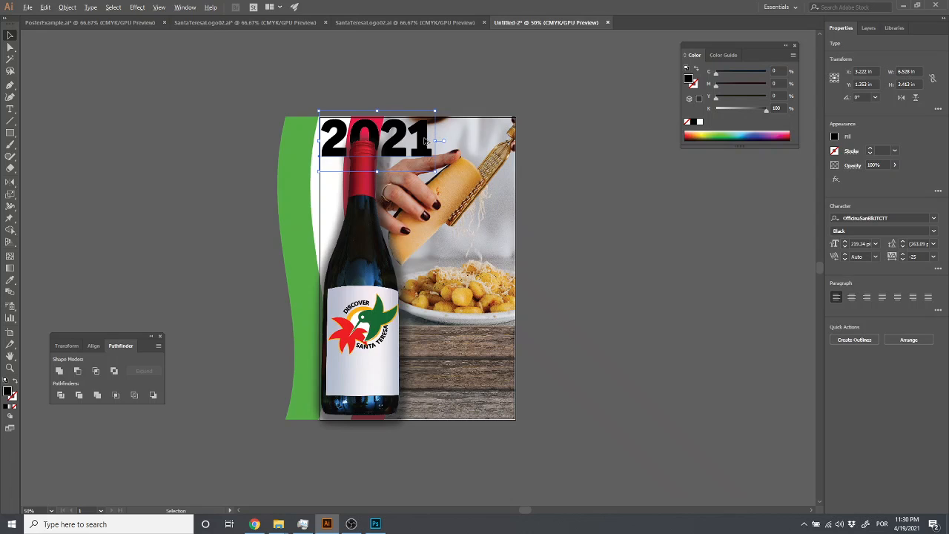
pyautogui.moveTo(425, 141); pyautogui.dragTo(422, 138)
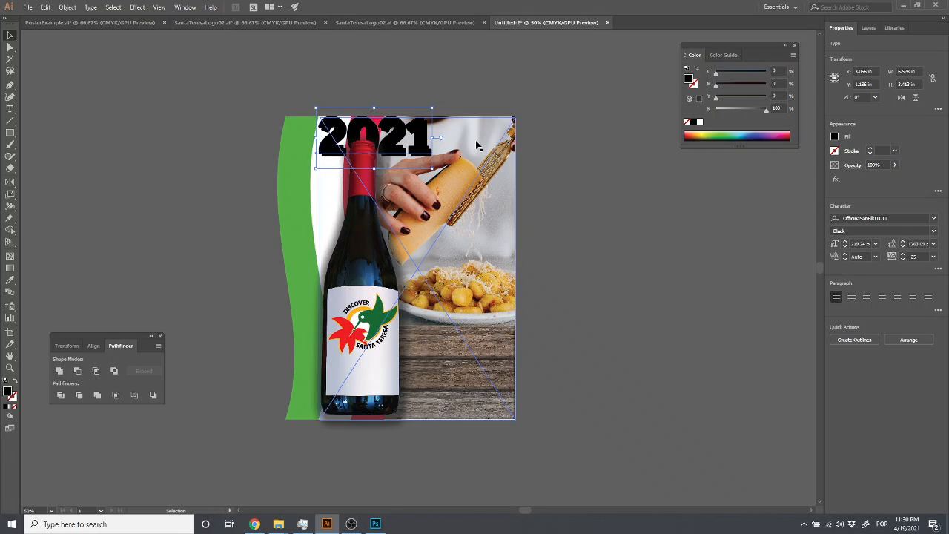
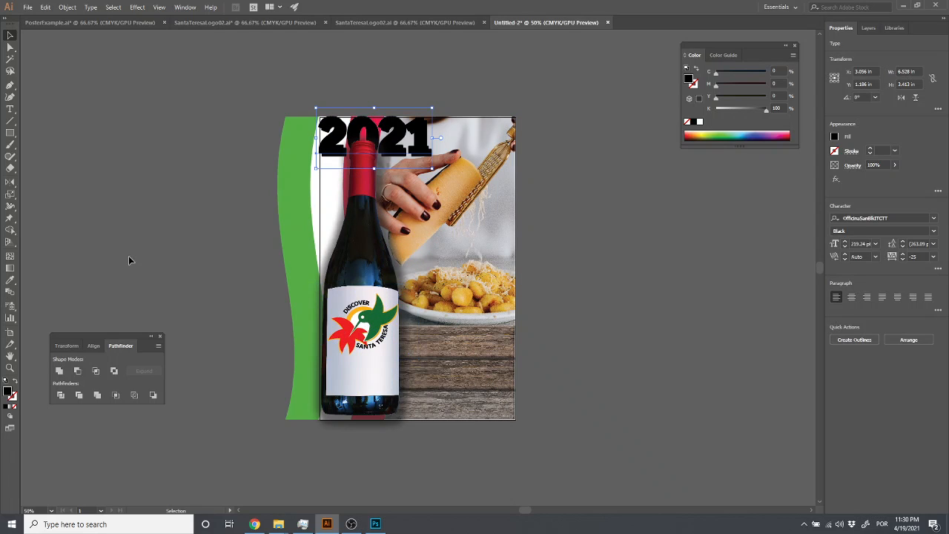
# Step: Fill the duplicated 2021 text with the orange-yellow sampled from the Santa Teresa logo using the Eyedropper
pyautogui.click(10, 281)
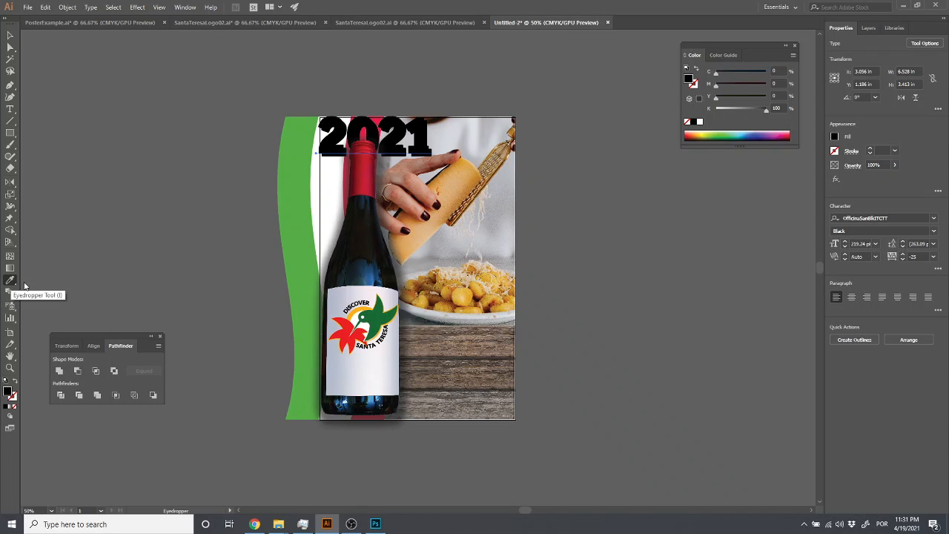
pyautogui.click(363, 310)
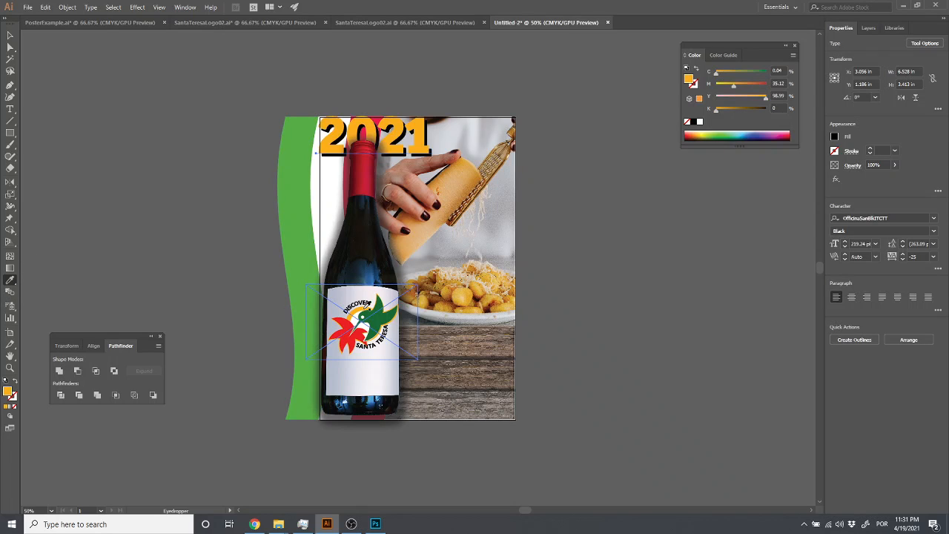
pyautogui.click(9, 35)
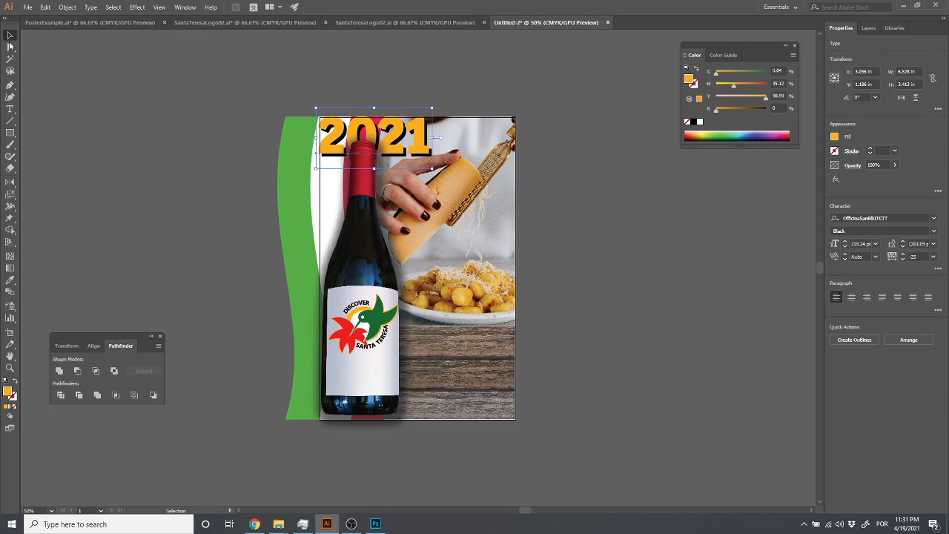
pyautogui.press('+')
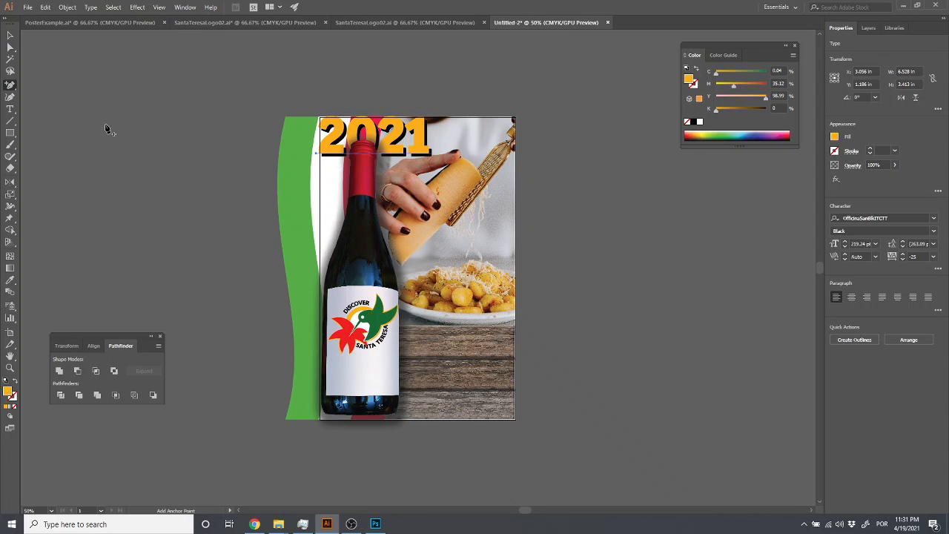
pyautogui.hotkey('ctrl', '1')
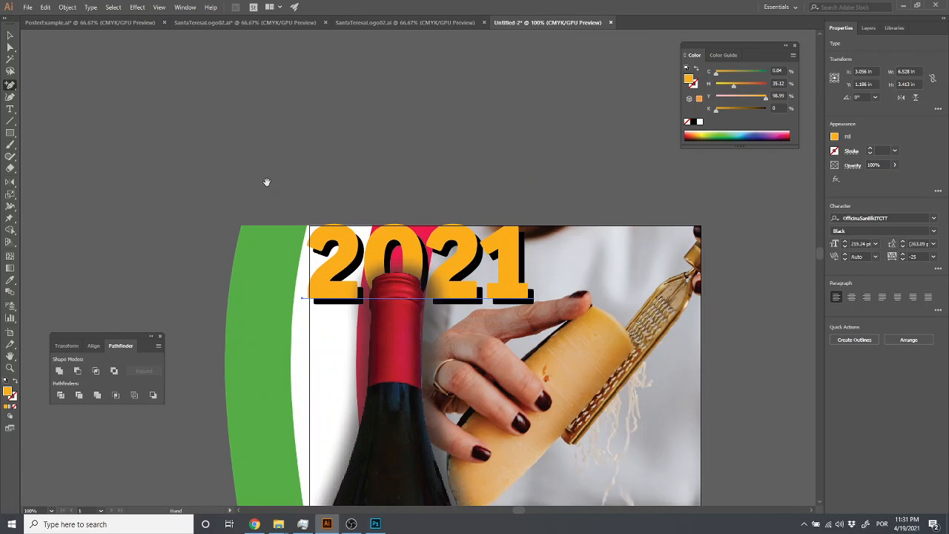
pyautogui.moveTo(267, 186); pyautogui.dragTo(253, 90)
pyautogui.click(329, 176)
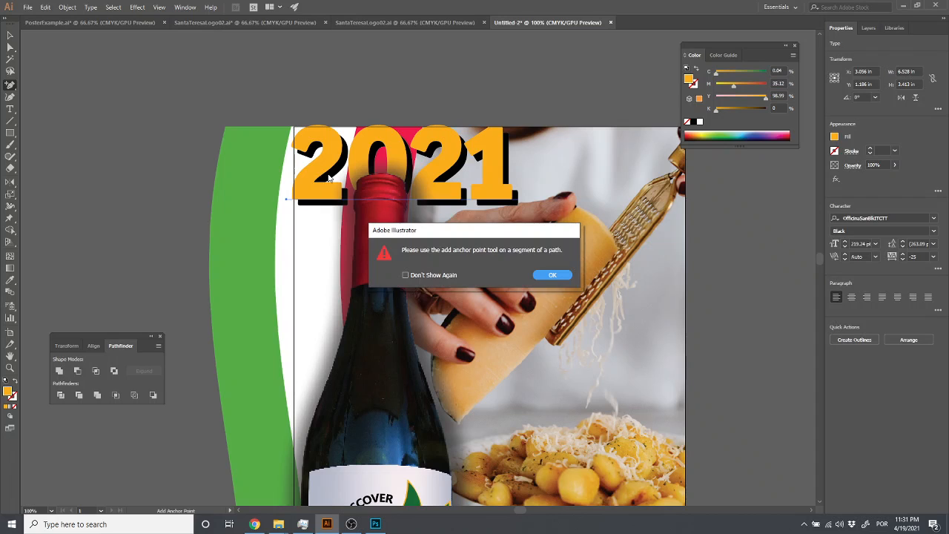
pyautogui.click(553, 276)
pyautogui.click(10, 35)
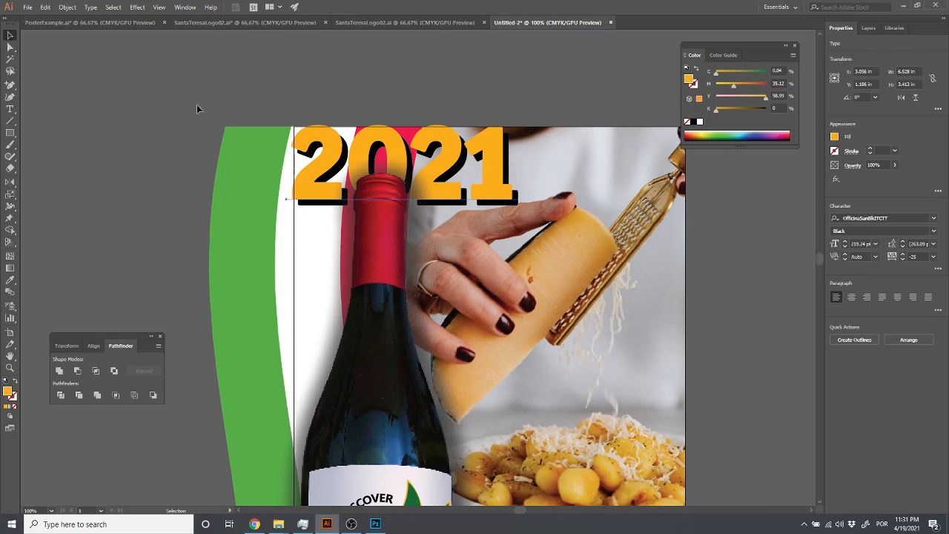
# Step: Nudge the orange 2021 text down and right to about X 3.125 in, Y 1.255 in, tightening the black shadow behind it
pyautogui.click(452, 185)
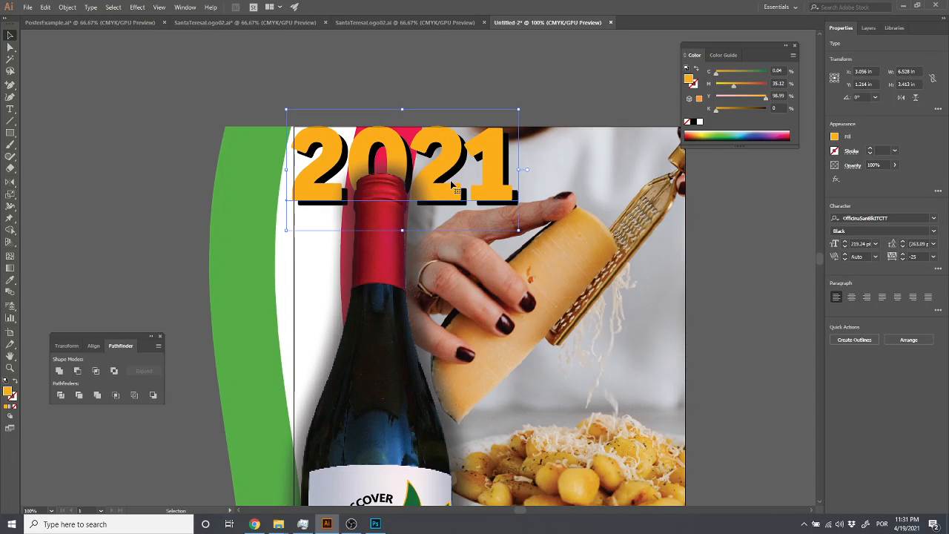
pyautogui.press('Down')
pyautogui.press('Down')
pyautogui.press('Right')
pyautogui.press('Down')
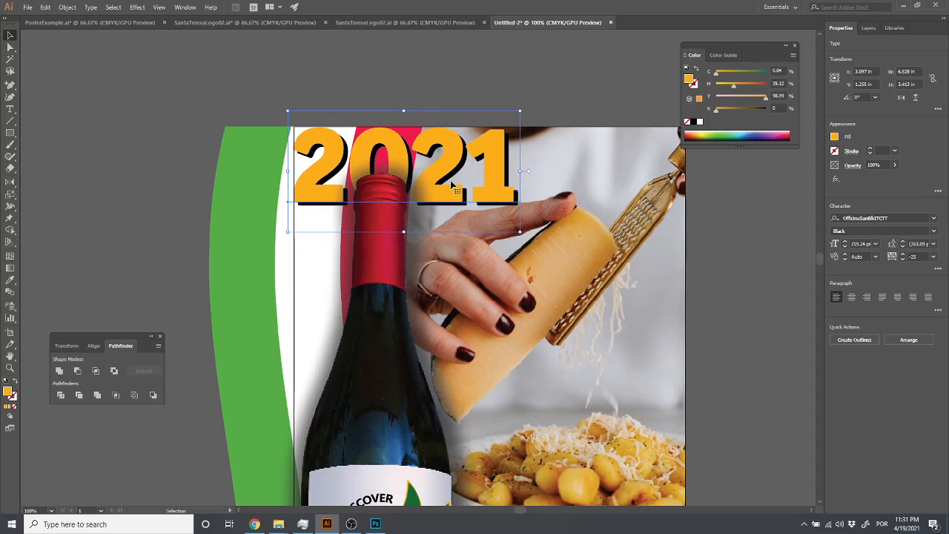
pyautogui.press('Right')
pyautogui.press('Down')
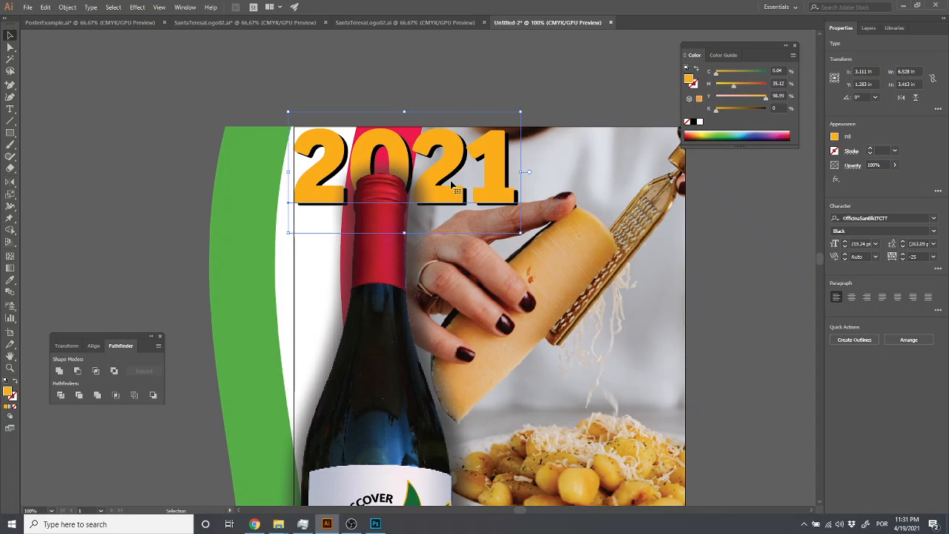
pyautogui.click(461, 71)
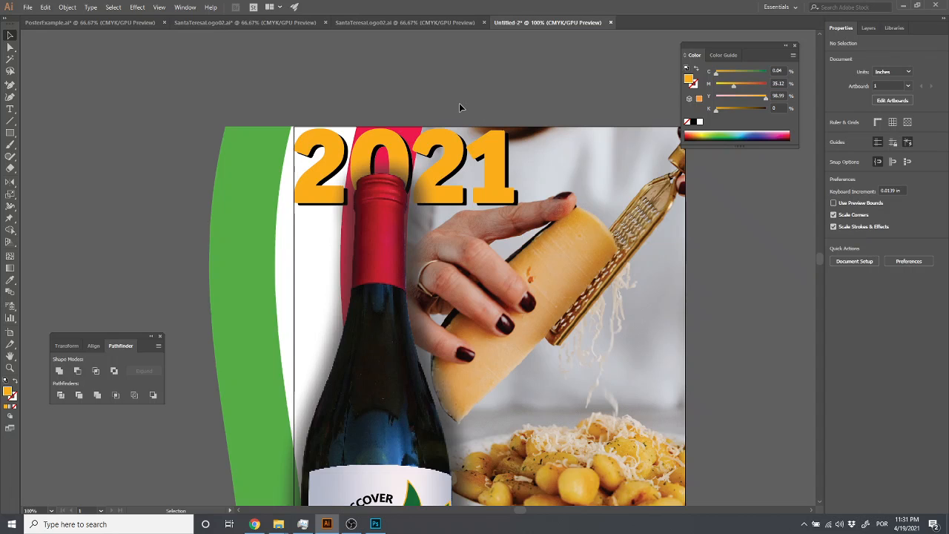
pyautogui.click(445, 140)
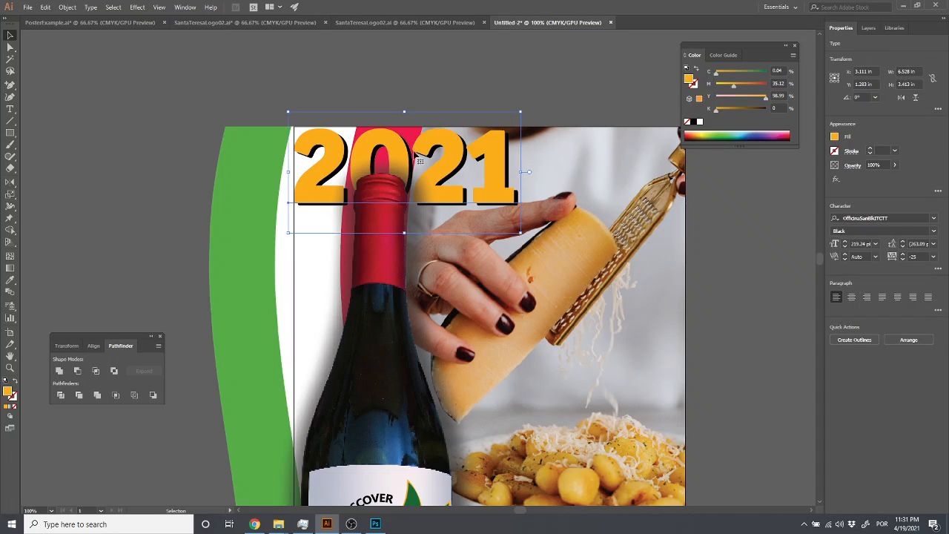
pyautogui.press('Up')
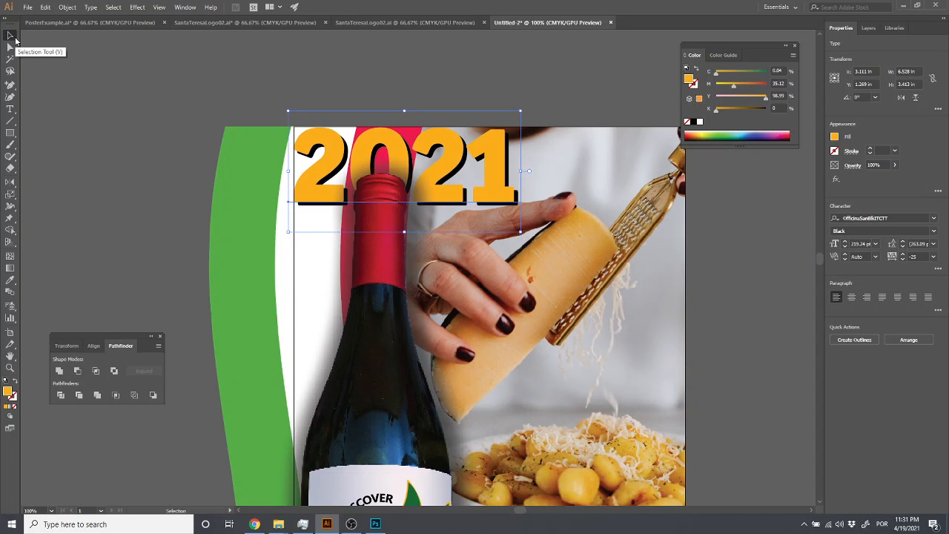
pyautogui.press('Right')
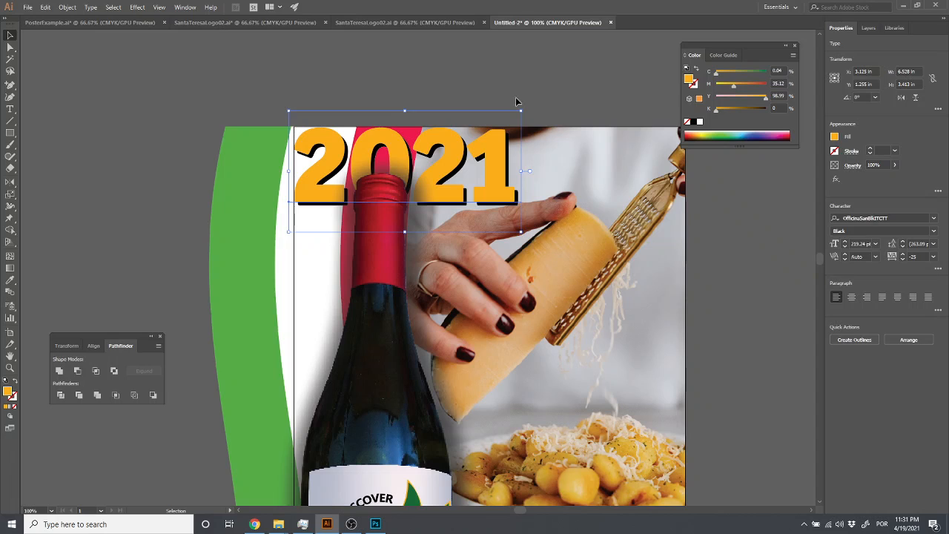
pyautogui.click(551, 116)
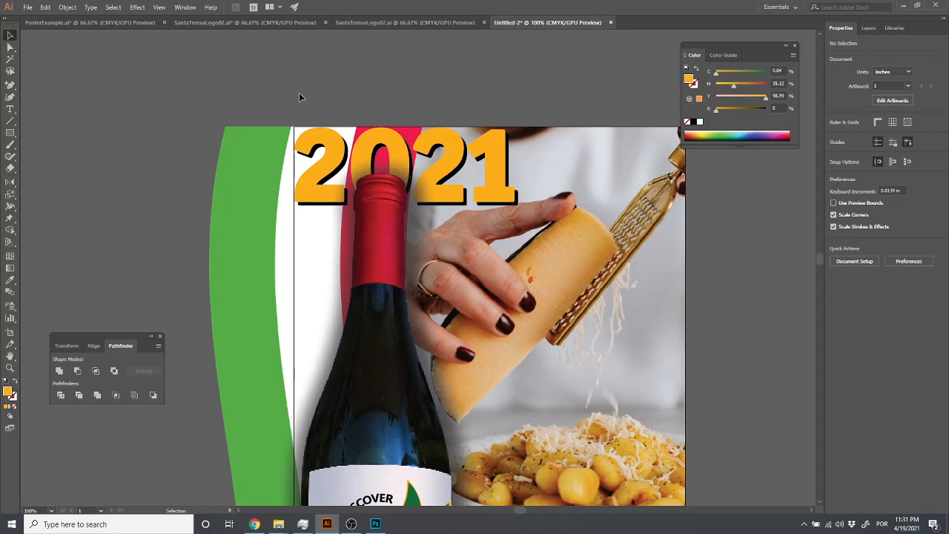
# Step: Group the orange 2021 text with its black shadow copy and move the group down slightly to about Y 1.554 in
pyautogui.moveTo(300, 96); pyautogui.dragTo(584, 181)
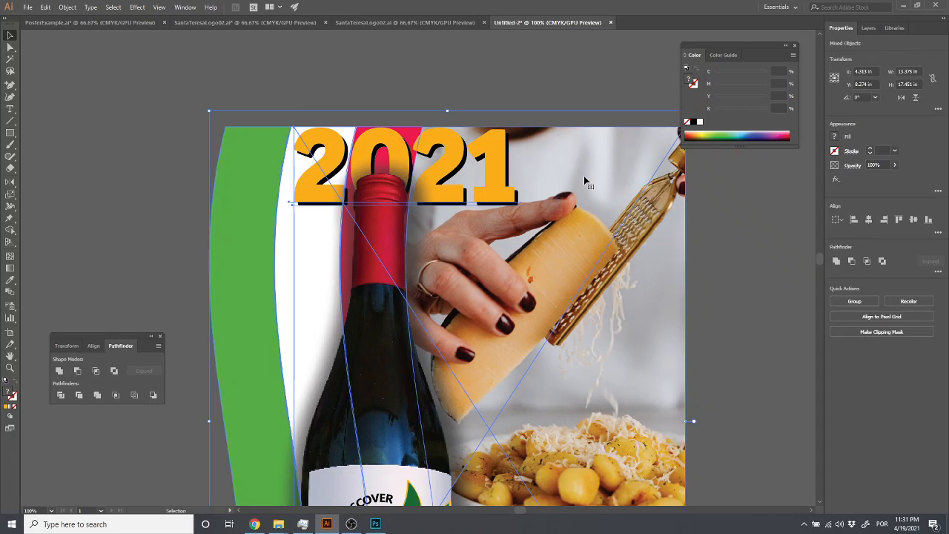
pyautogui.keyDown('shift'); pyautogui.click(584, 180); pyautogui.keyUp('shift')
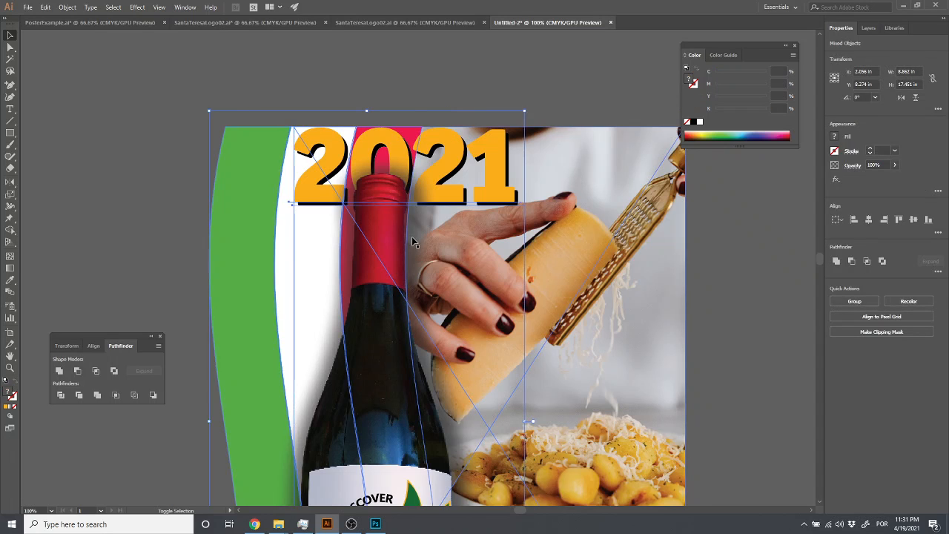
pyautogui.keyDown('shift'); pyautogui.click(378, 278); pyautogui.keyUp('shift')
pyautogui.keyDown('shift'); pyautogui.click(382, 280); pyautogui.keyUp('shift')
pyautogui.hotkey('ctrl', 'c')
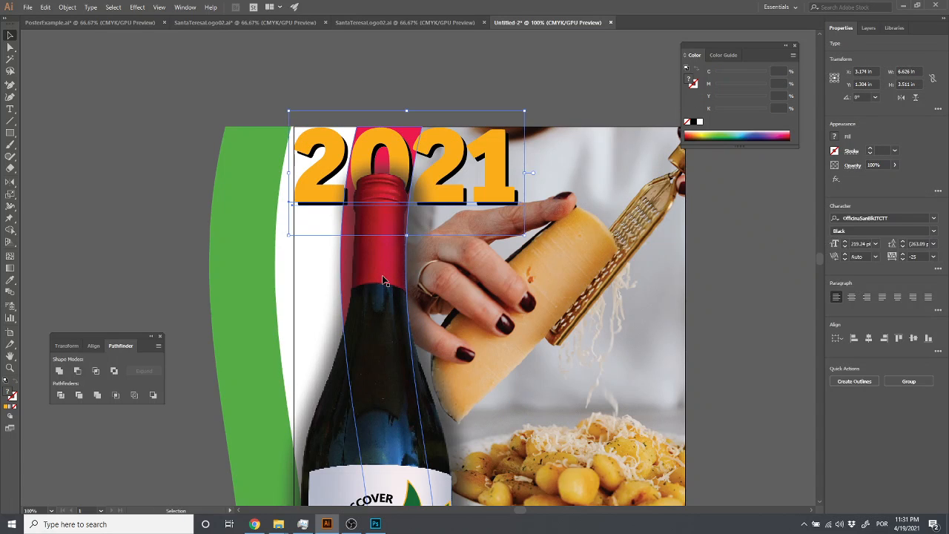
pyautogui.click(68, 7)
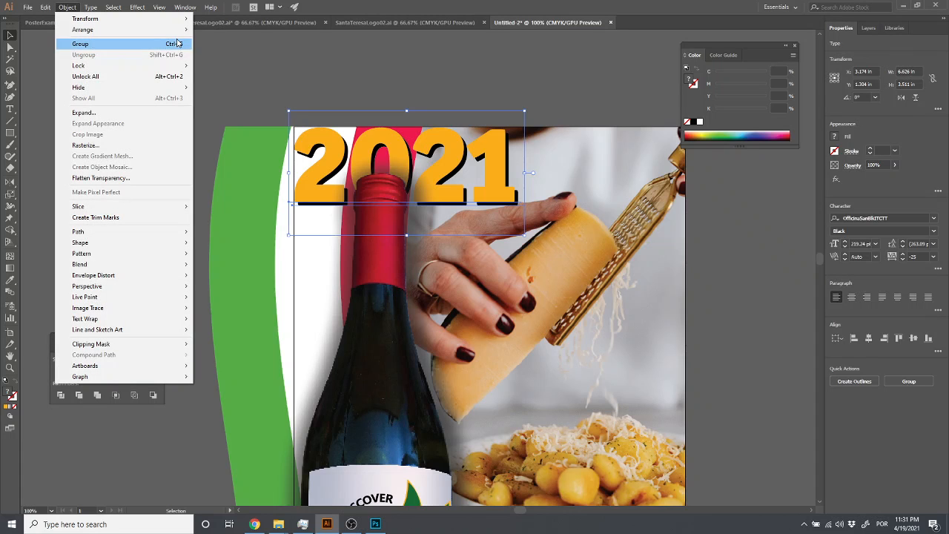
pyautogui.click(177, 43)
pyautogui.moveTo(344, 149); pyautogui.dragTo(345, 158)
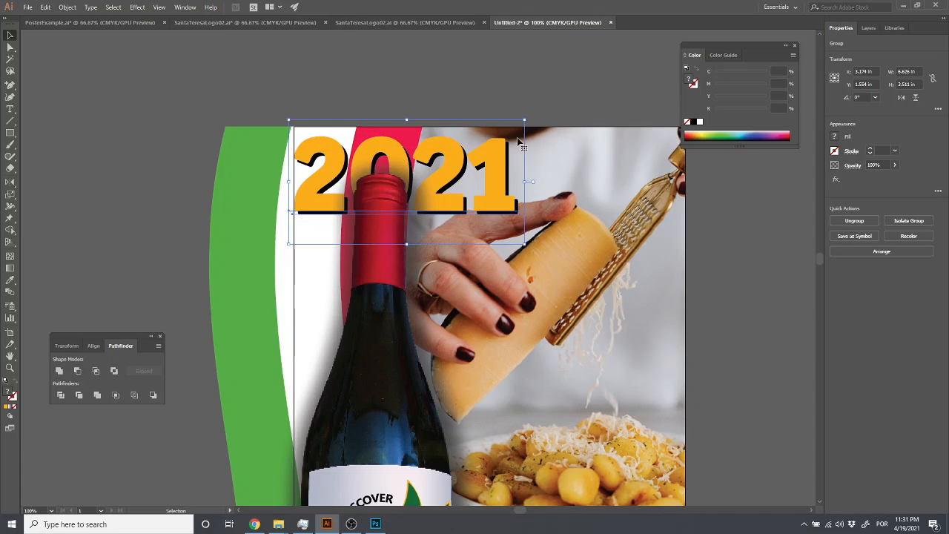
pyautogui.click(515, 87)
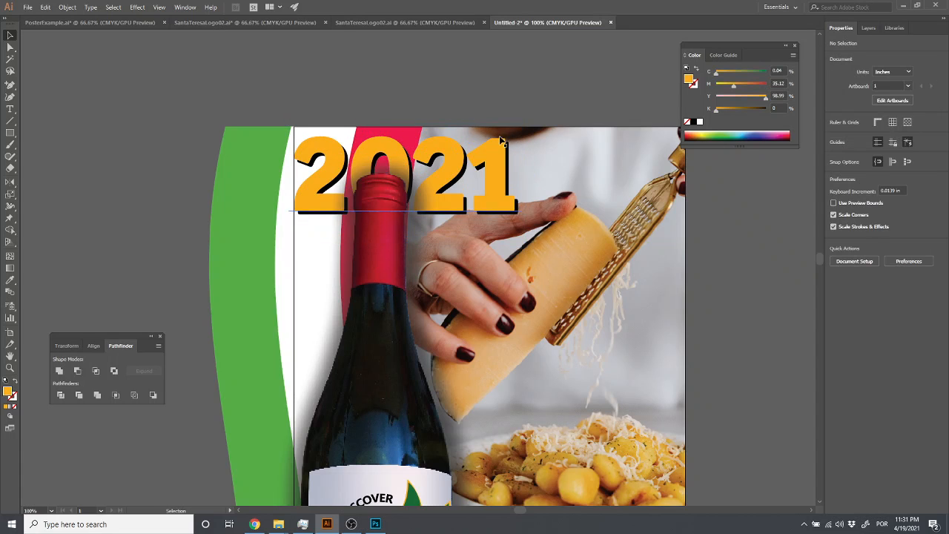
# Step: Duplicate the grouped 2021 title and shrink the copy to about 3.76 in wide beside the original, near the poster's upper-right corner
pyautogui.moveTo(448, 160); pyautogui.dragTo(597, 158)
pyautogui.moveTo(518, 173); pyautogui.dragTo(233, 208)
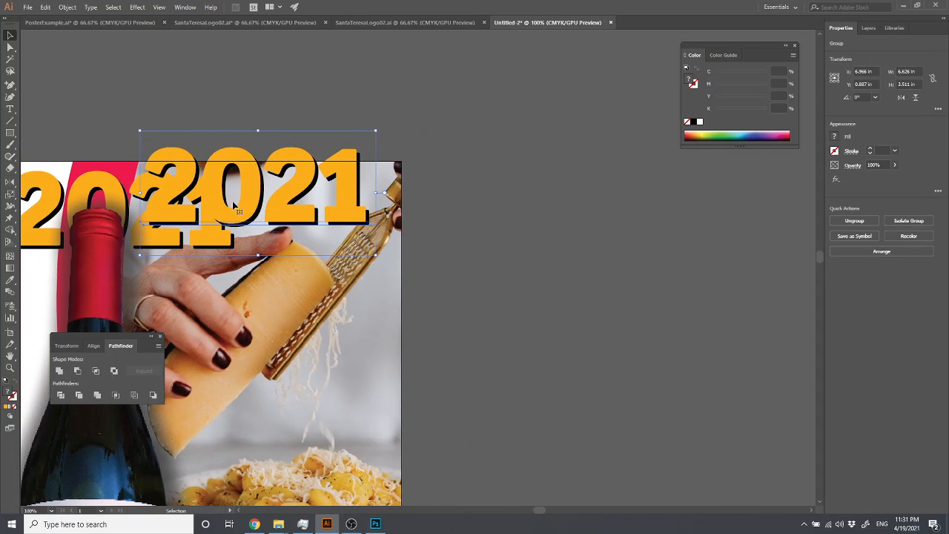
pyautogui.moveTo(140, 130); pyautogui.dragTo(240, 186)
pyautogui.moveTo(294, 210); pyautogui.dragTo(297, 190)
pyautogui.click(278, 109)
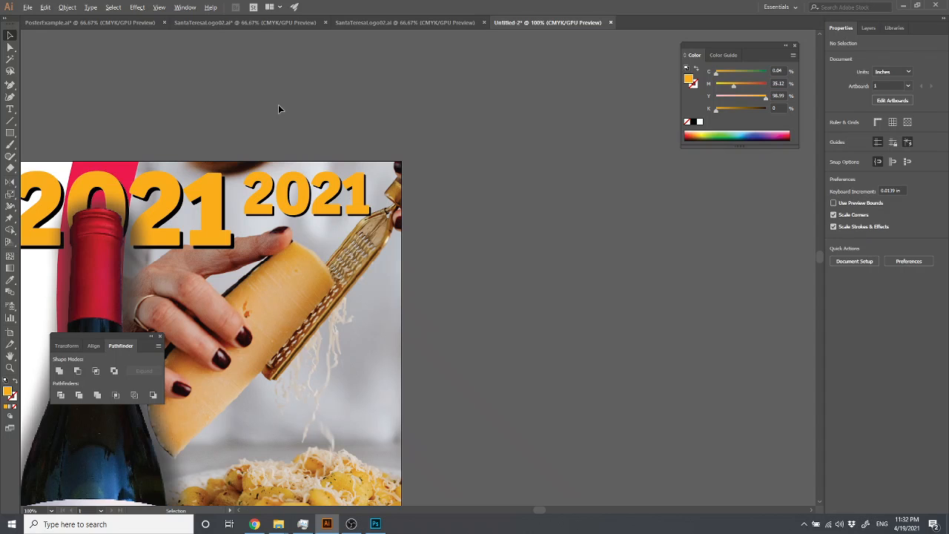
pyautogui.press('p')
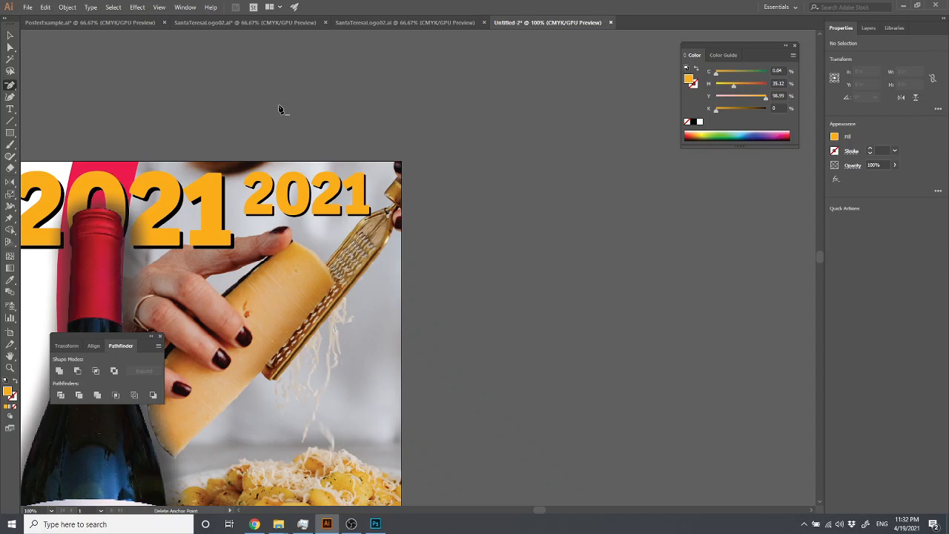
pyautogui.hotkey('ctrl', '-')
pyautogui.press('-')
pyautogui.click(352, 234)
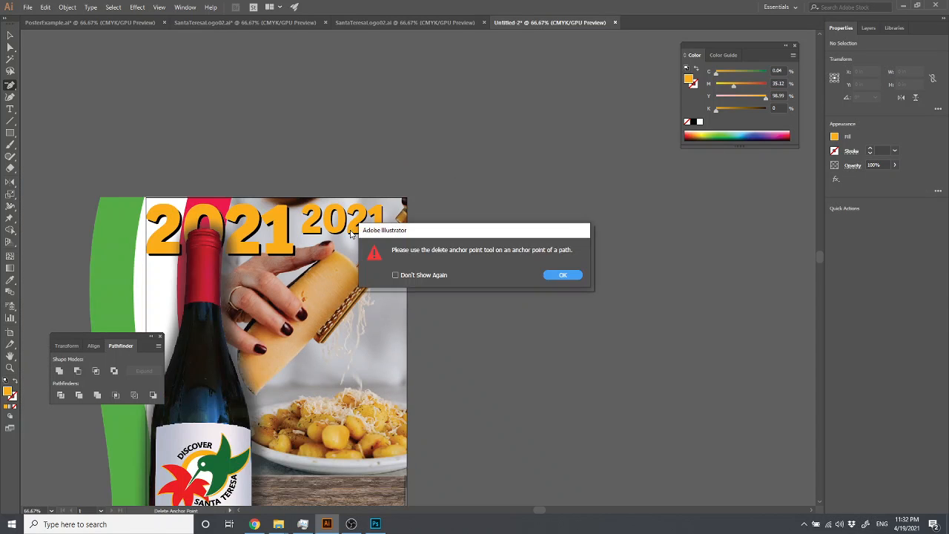
pyautogui.click(561, 275)
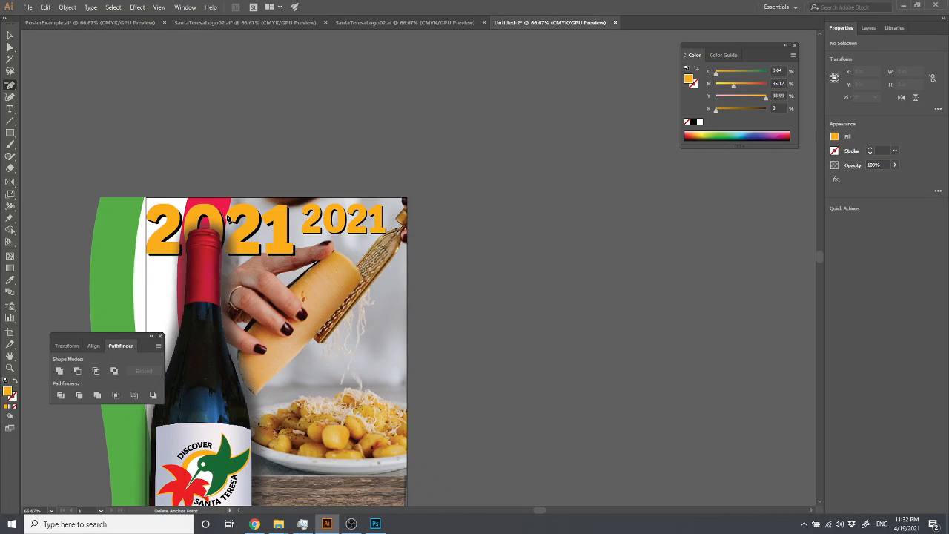
pyautogui.click(320, 226)
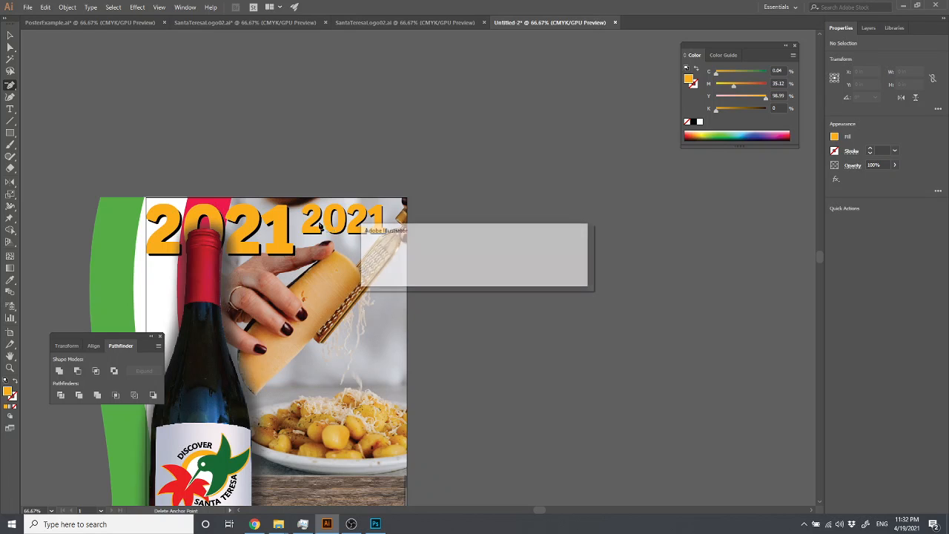
pyautogui.click(561, 274)
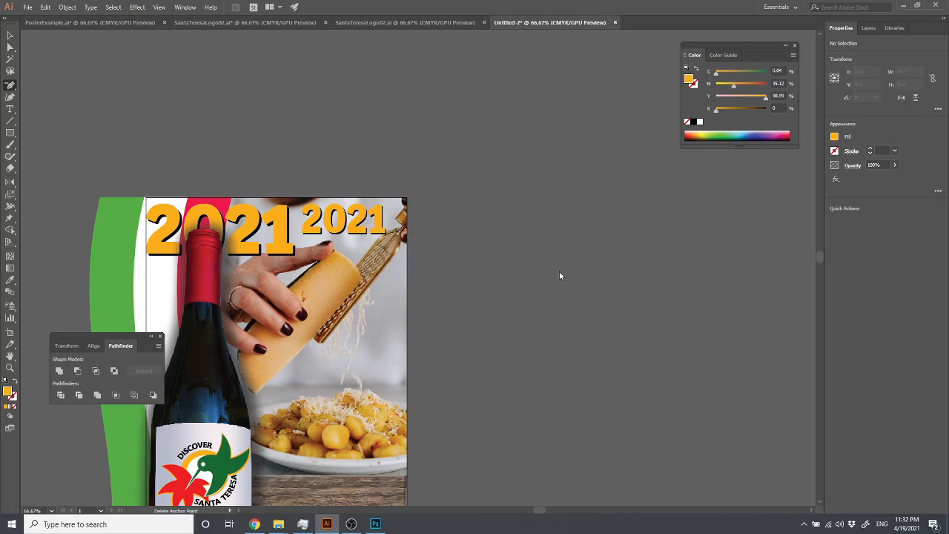
pyautogui.click(515, 259)
pyautogui.click(562, 275)
# Step: Ungroup the smaller 2021 copy, pull its orange text off the poster and delete it, keeping only the black text
pyautogui.click(11, 35)
pyautogui.click(338, 230)
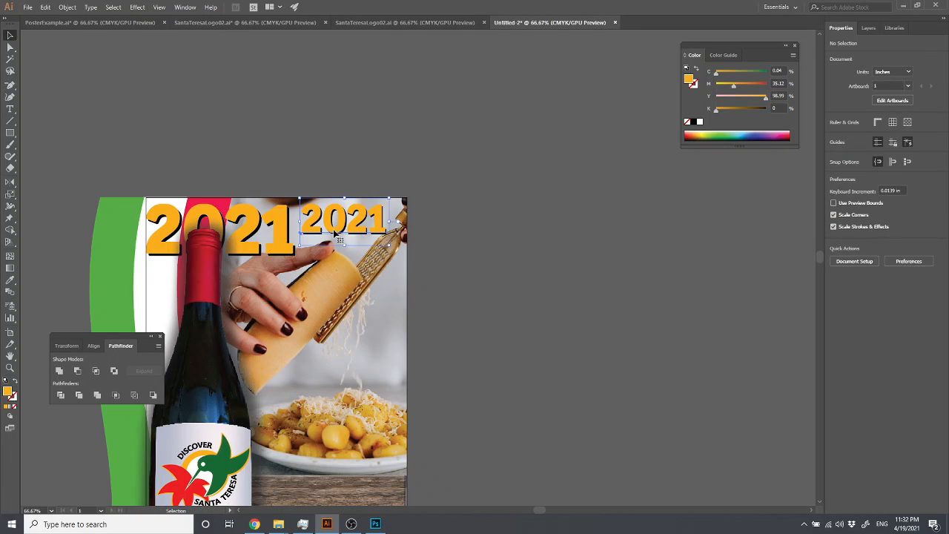
pyautogui.hotkey('ctrl', 'shift', 'g')
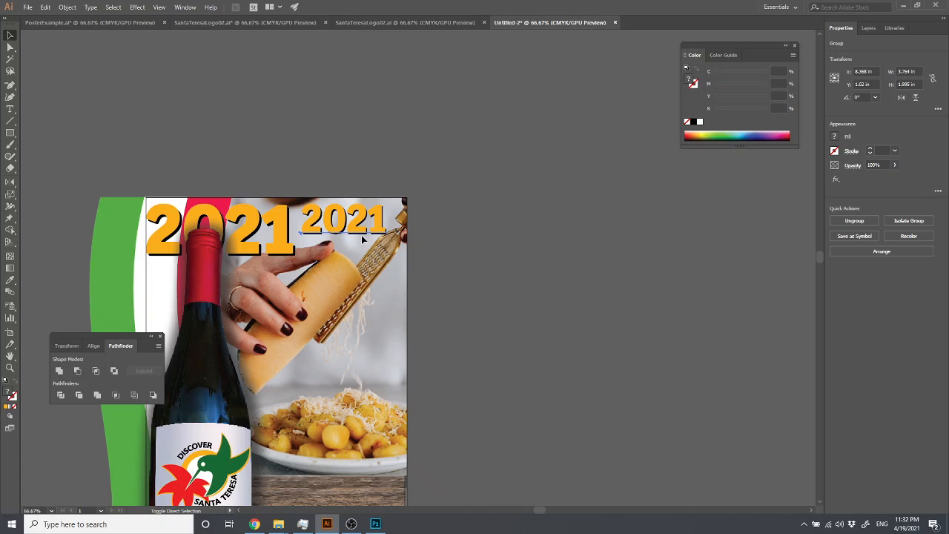
pyautogui.click(315, 224)
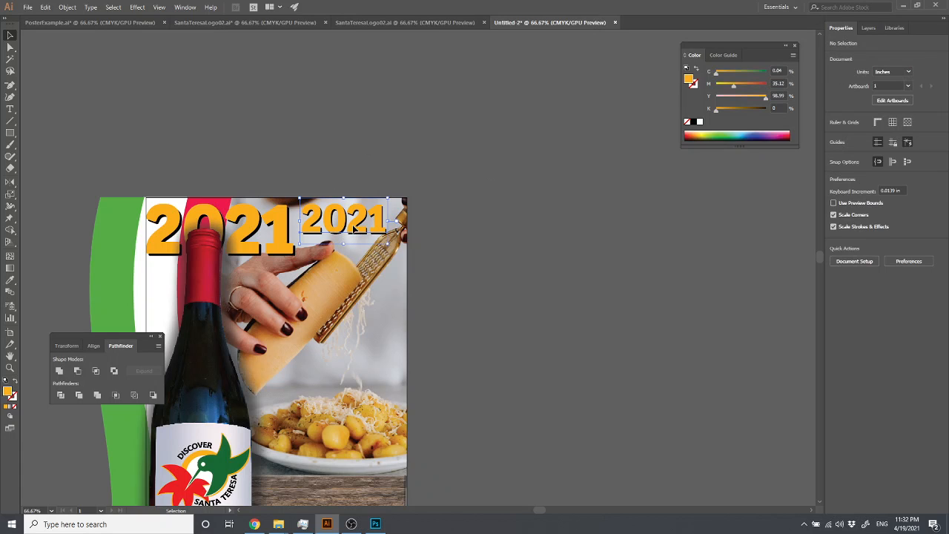
pyautogui.click(259, 195)
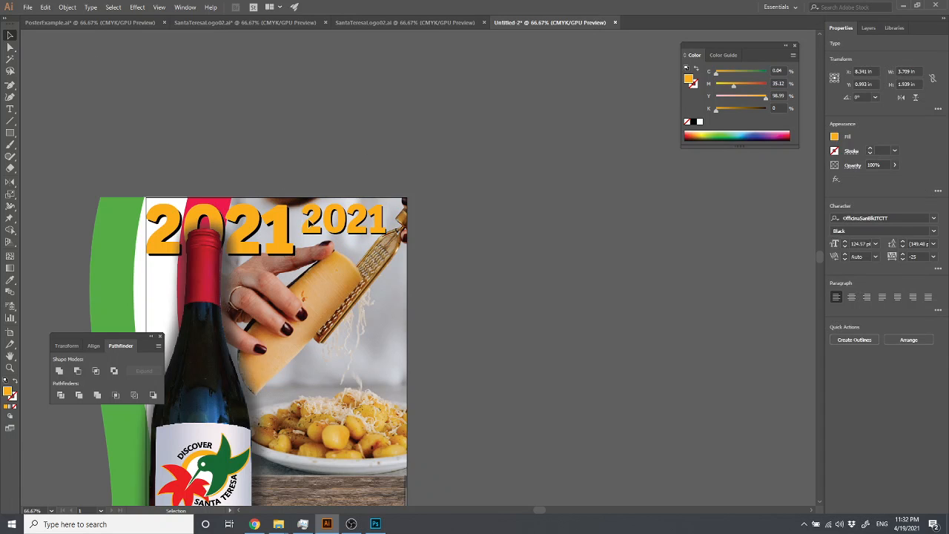
pyautogui.moveTo(311, 217); pyautogui.dragTo(312, 155)
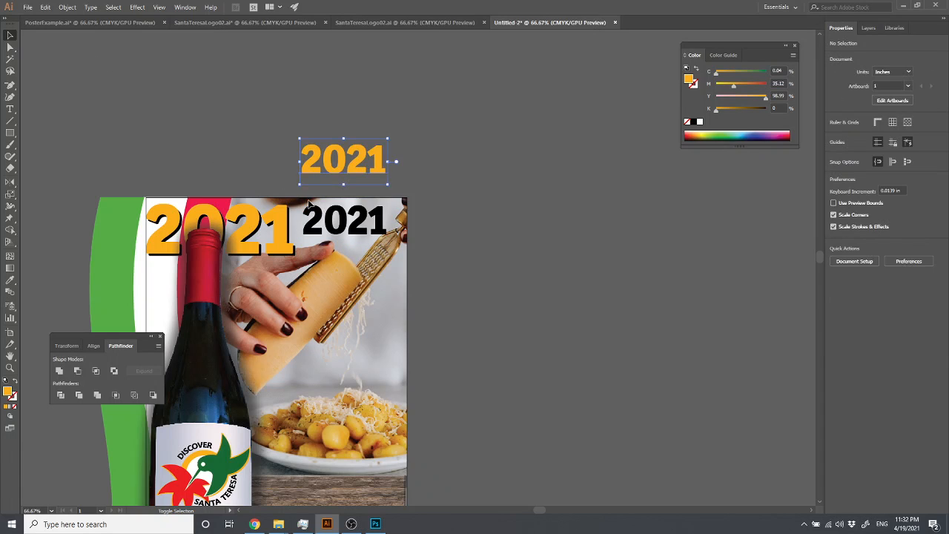
# Step: Replace the small black 2021 text with the word "Wine"
pyautogui.click(337, 230)
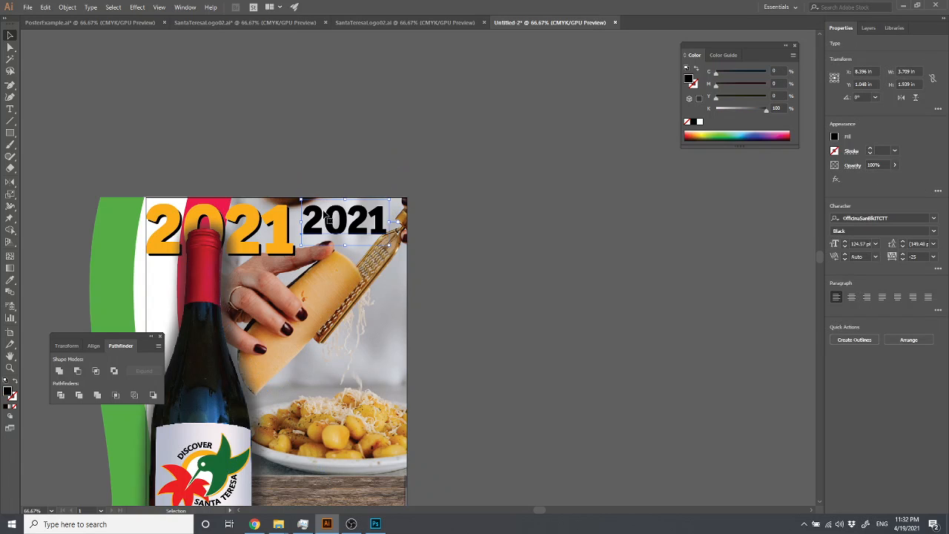
pyautogui.doubleClick(324, 215)
pyautogui.doubleClick(326, 216)
pyautogui.write('Wie')
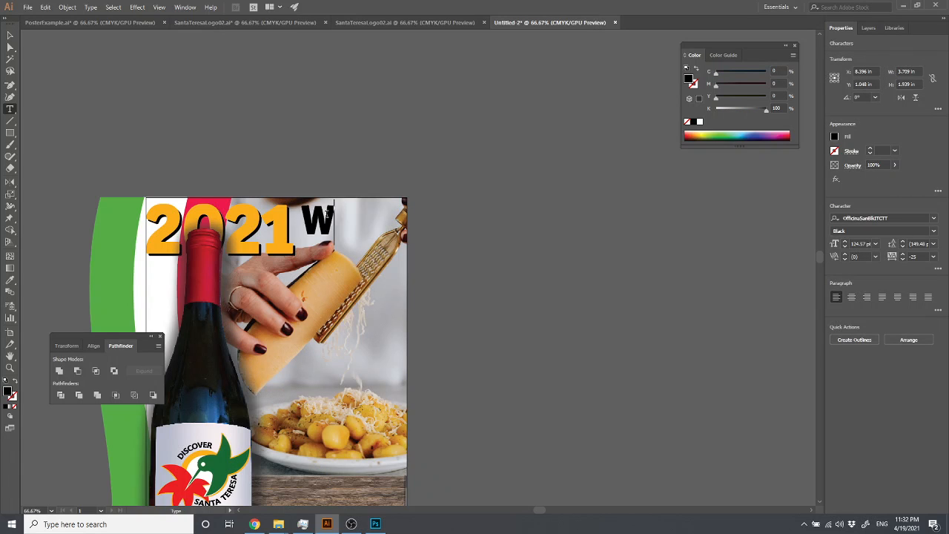
pyautogui.press('BackSpace')
pyautogui.write('e')
pyautogui.press('BackSpace')
pyautogui.press('BackSpace')
pyautogui.write('ein')
pyautogui.press('BackSpace')
pyautogui.press('BackSpace')
pyautogui.press('BackSpace')
pyautogui.write('ien')
pyautogui.press('BackSpace')
pyautogui.press('BackSpace')
pyautogui.press('BackSpace')
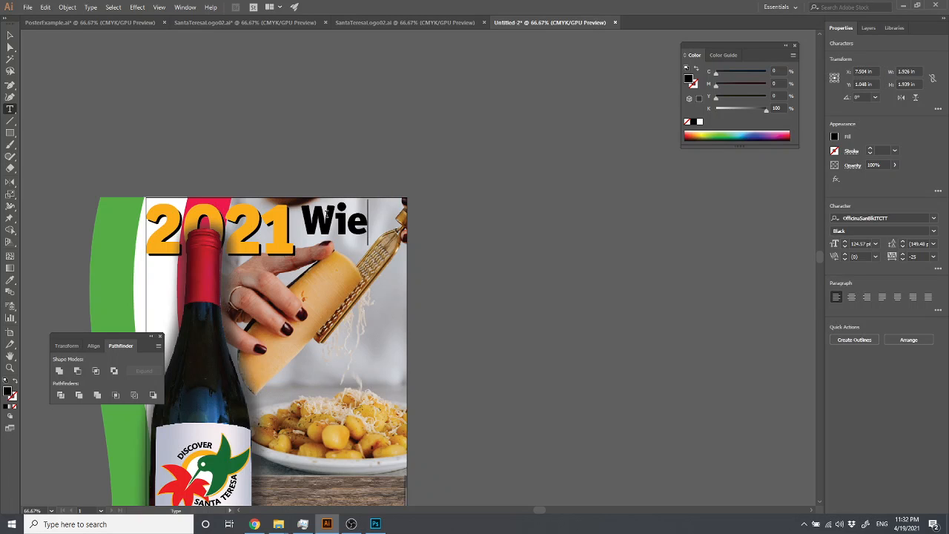
pyautogui.write('ine')
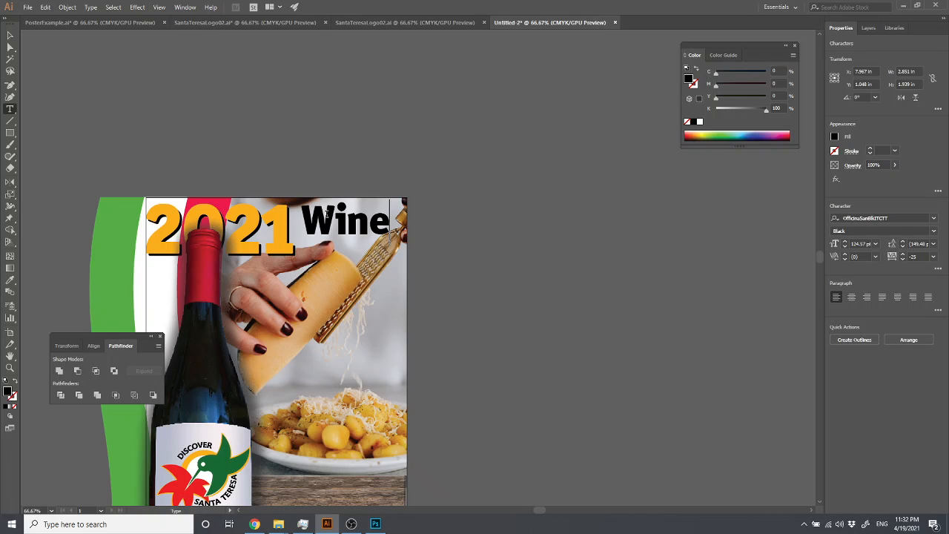
pyautogui.click(9, 36)
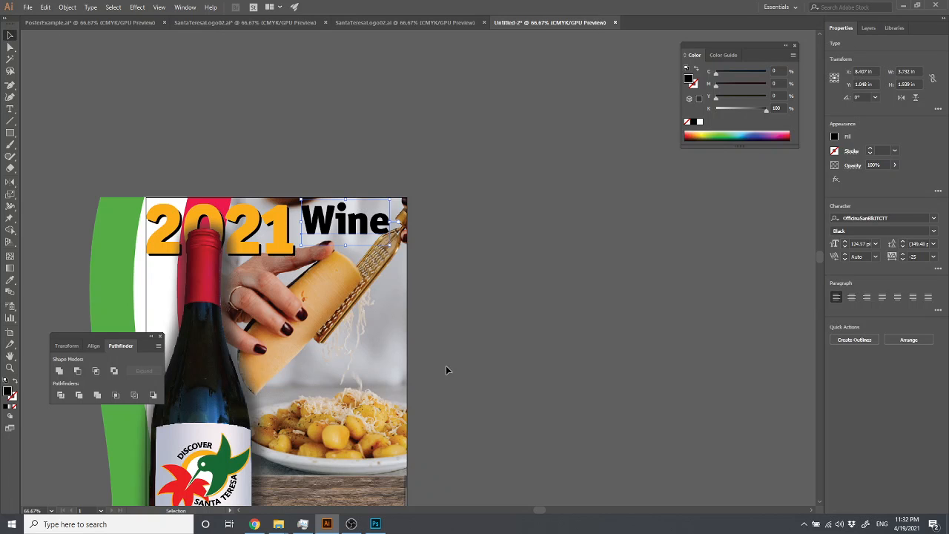
# Step: Shrink the Wine text to about 103 pt, duplicate it directly below and change the copy to "Pasta"
pyautogui.moveTo(301, 244); pyautogui.dragTo(349, 249)
pyautogui.press('t')
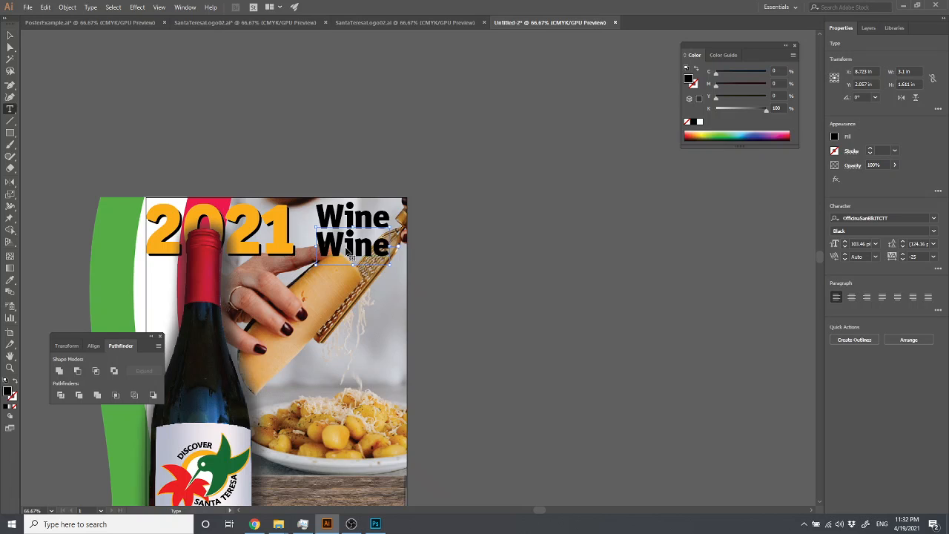
pyautogui.doubleClick(345, 250)
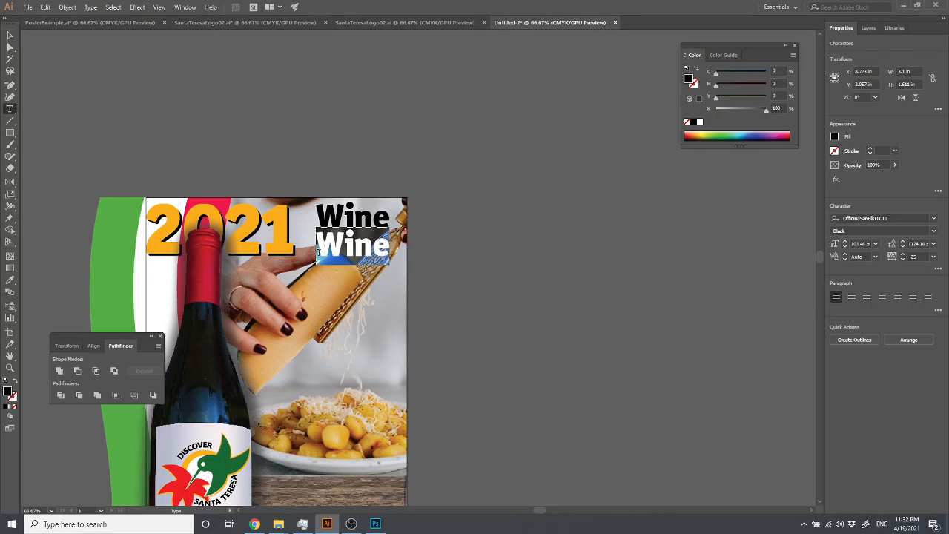
pyautogui.write('Past')
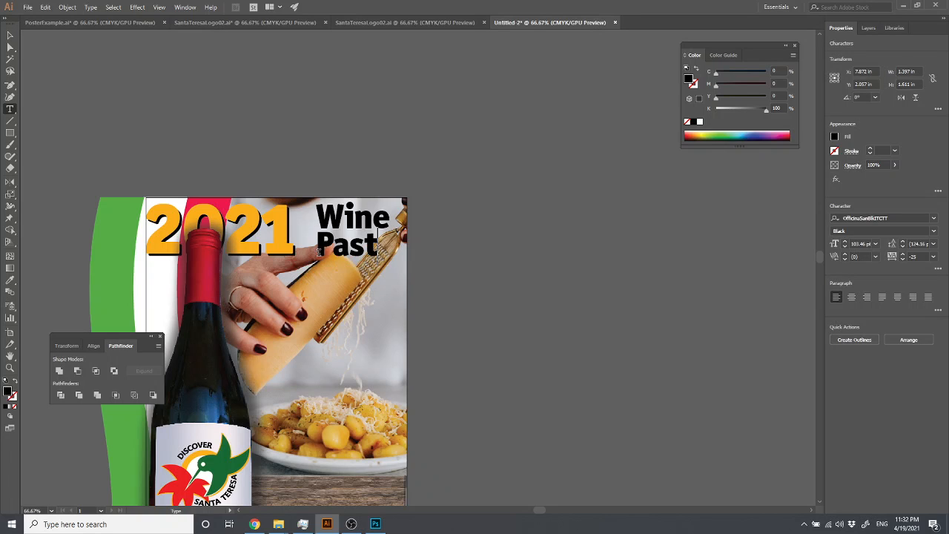
pyautogui.write('a')
pyautogui.click(9, 36)
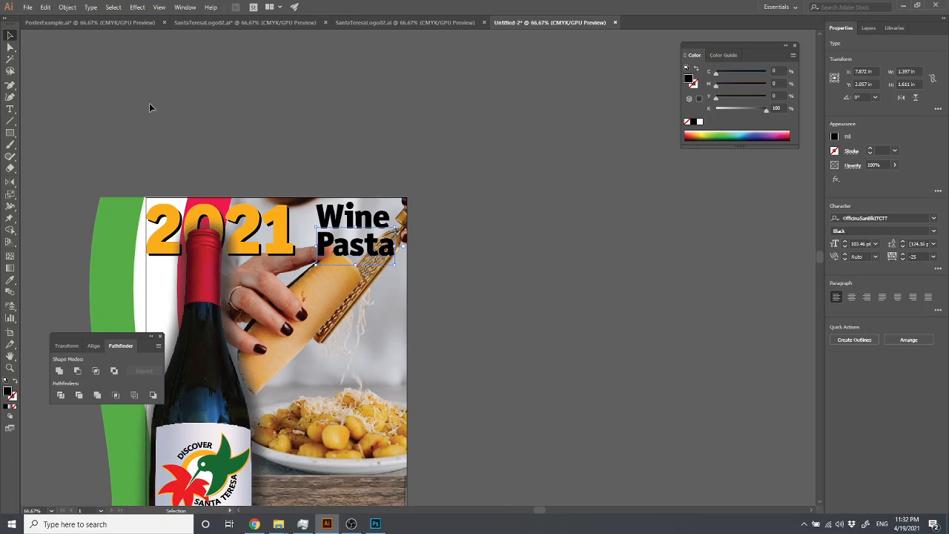
# Step: Fill both the Wine and Pasta texts with the orange-yellow sampled from the bottle's Santa Teresa logo using the Eyedropper
pyautogui.click(331, 215)
pyautogui.press('i')
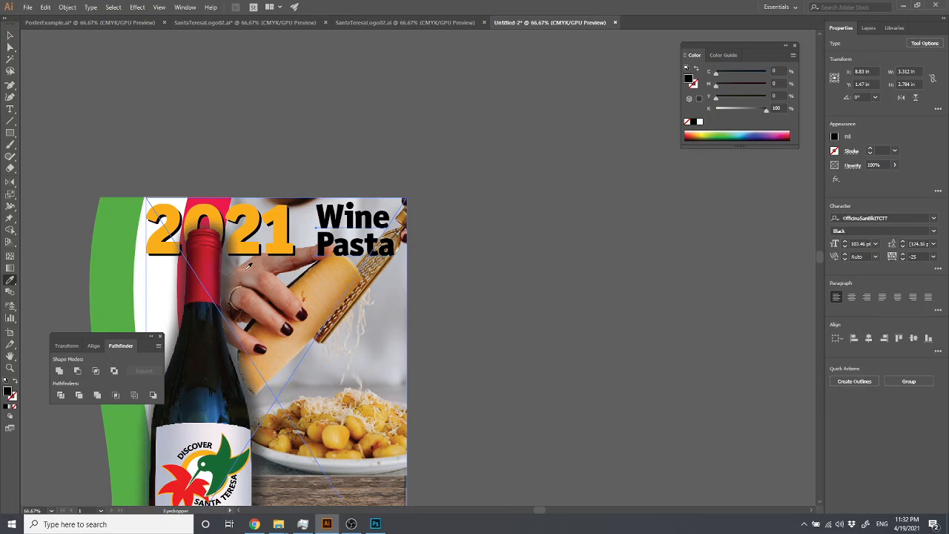
pyautogui.click(204, 452)
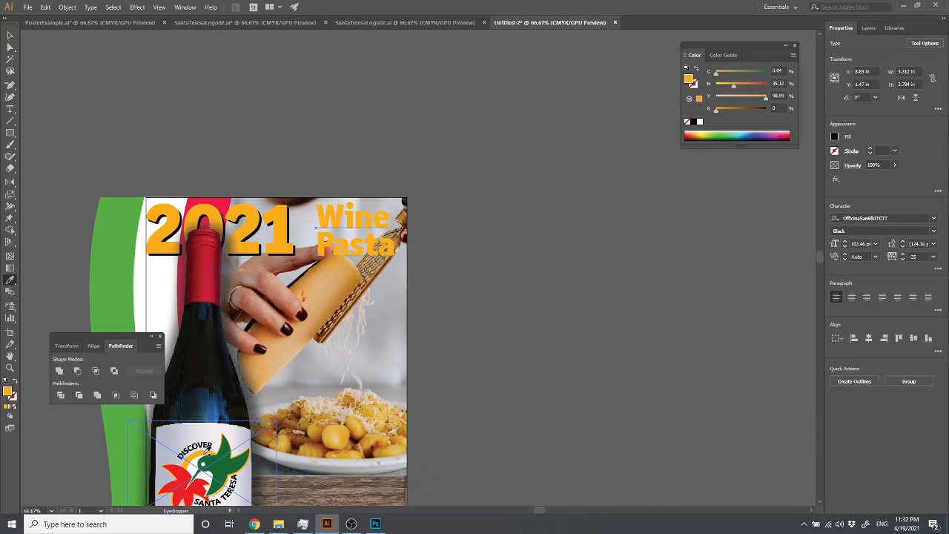
pyautogui.click(10, 36)
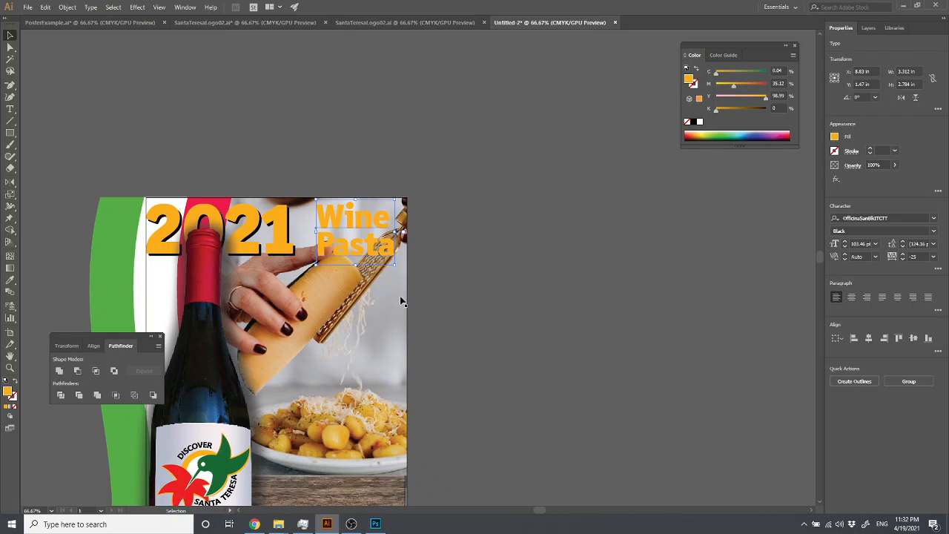
# Step: Group the Wine and Pasta texts, move them closer to the large 2021 and scale them down to about 96 pt
pyautogui.hotkey('shift', 'ctrl', 'o')
pyautogui.moveTo(350, 222); pyautogui.dragTo(324, 223)
pyautogui.moveTo(305, 266); pyautogui.dragTo(311, 261)
pyautogui.click(517, 218)
pyautogui.click(356, 223)
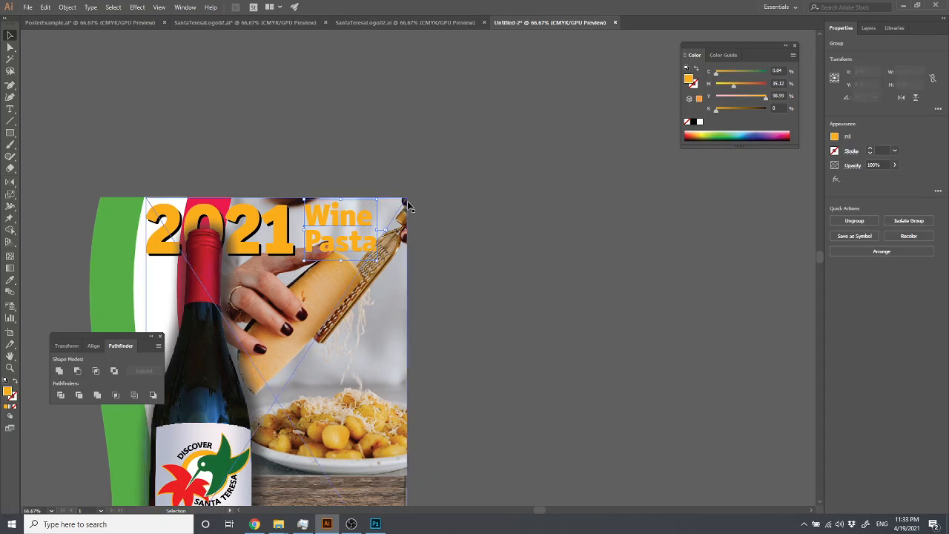
# Step: Set the tracking of the word Wine inside the group to 75
pyautogui.doubleClick(341, 221)
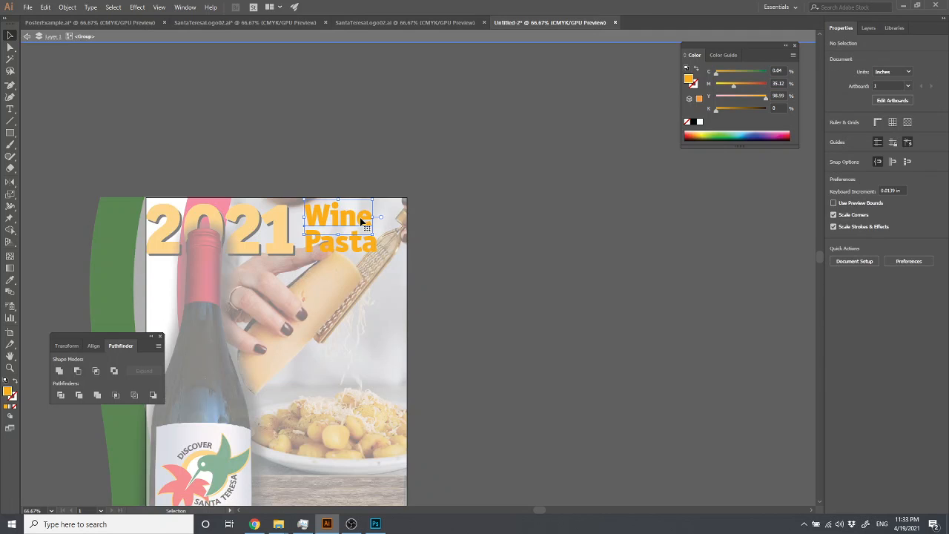
pyautogui.doubleClick(362, 221)
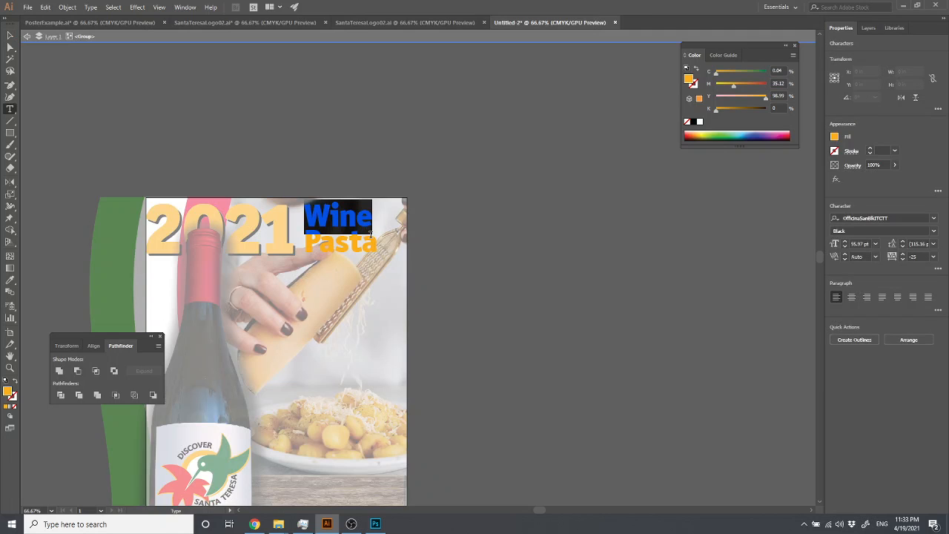
pyautogui.click(933, 257)
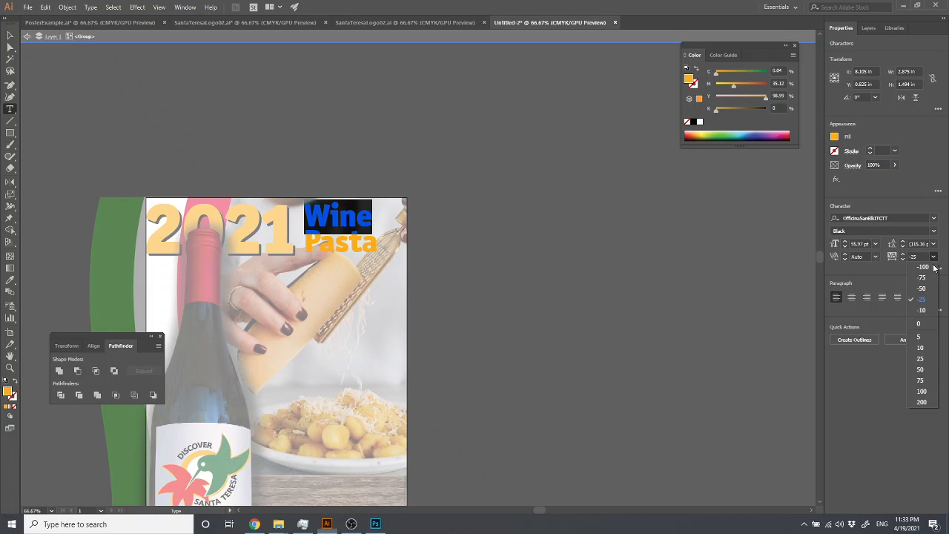
pyautogui.click(924, 382)
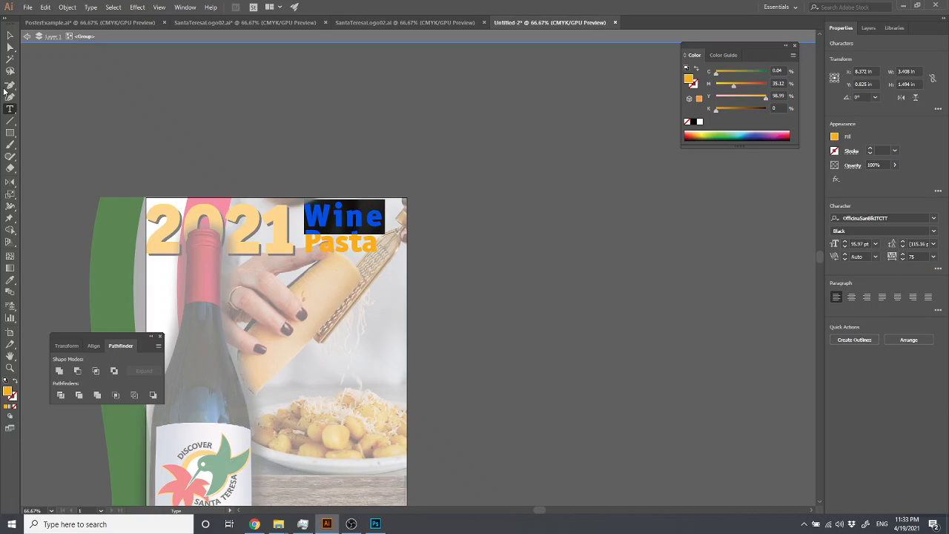
# Step: Set the tracking of the word Pasta inside the group to 75 and leave group isolation
pyautogui.click(11, 35)
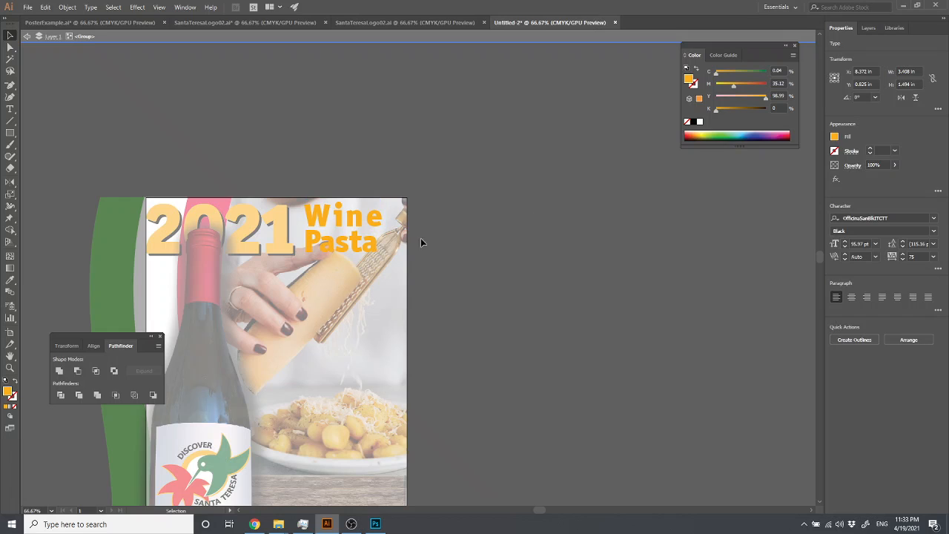
pyautogui.click(421, 238)
pyautogui.doubleClick(317, 249)
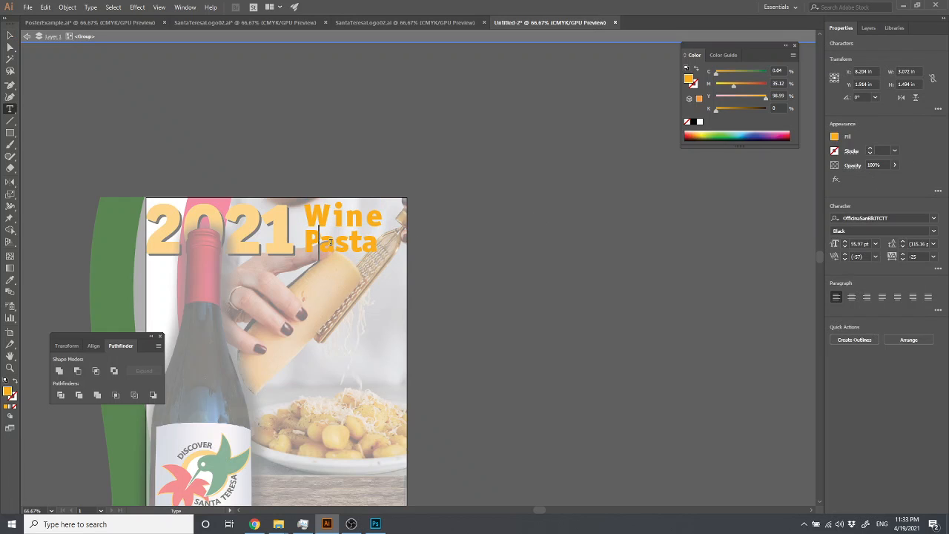
pyautogui.doubleClick(331, 242)
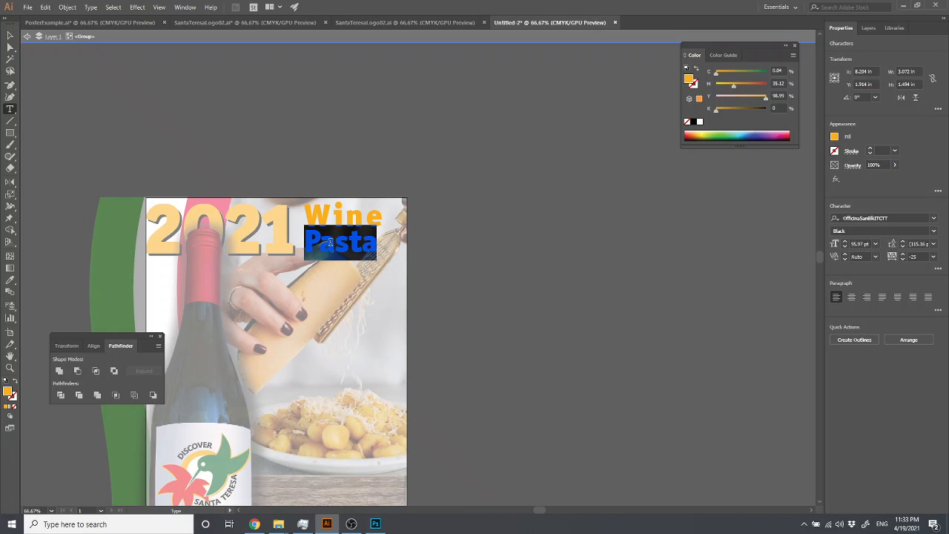
pyautogui.click(935, 257)
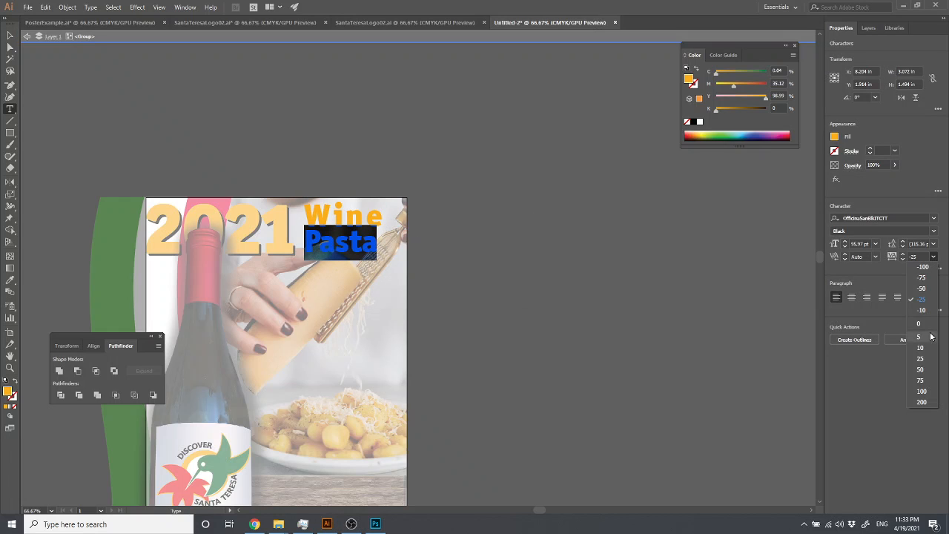
pyautogui.click(921, 381)
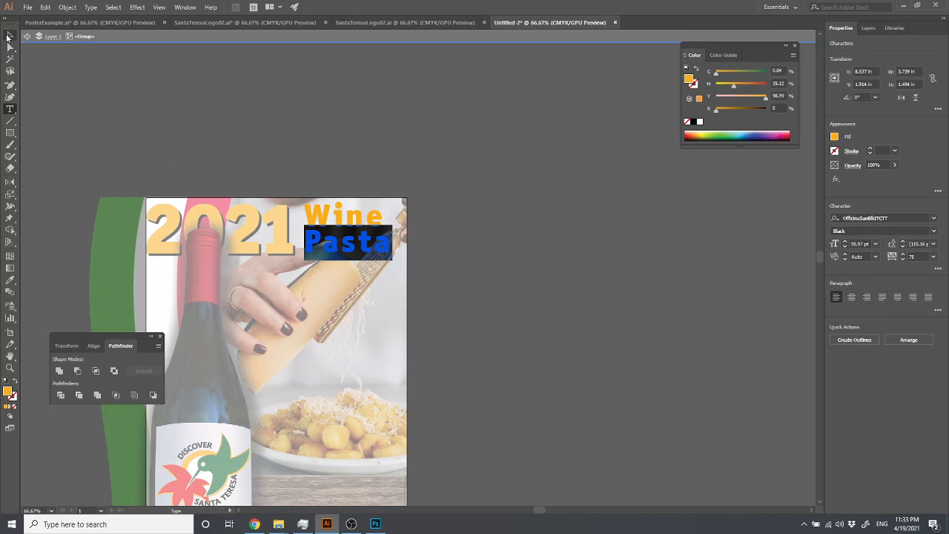
pyautogui.click(10, 35)
pyautogui.click(518, 199)
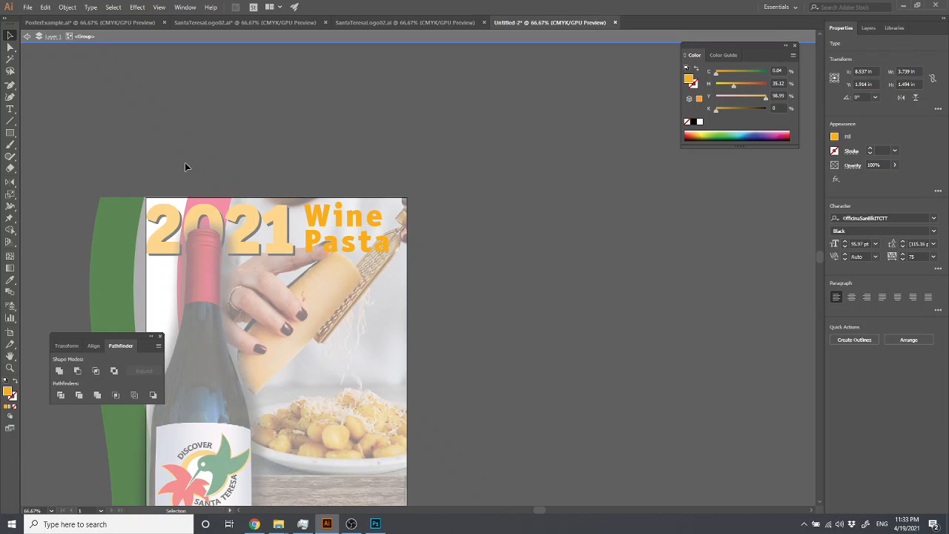
pyautogui.doubleClick(128, 98)
# Step: Duplicate the Wine and Pasta group with a slight offset, fill the copy black without a stroke and place it behind the orange text
pyautogui.click(348, 227)
pyautogui.hotkey('ctrl', 'shift', 'a')
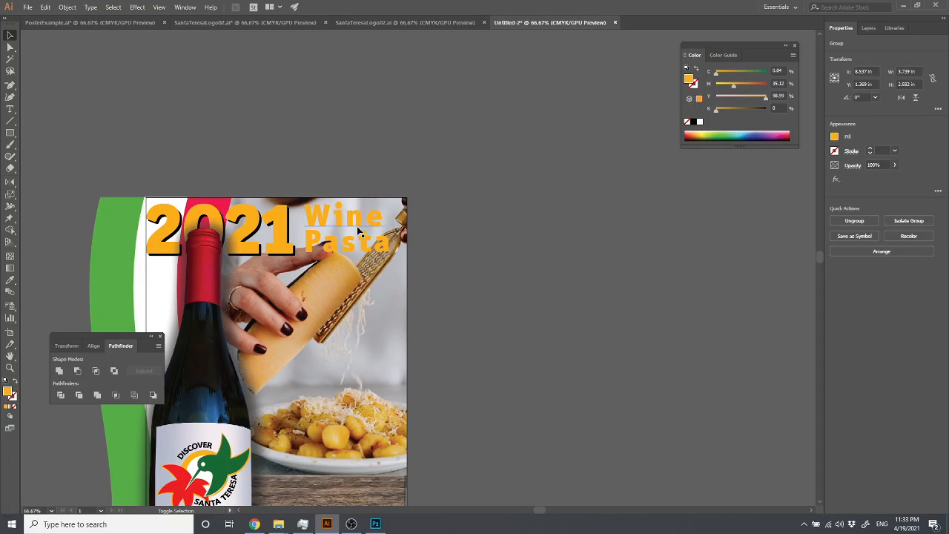
pyautogui.moveTo(337, 220)
pyautogui.mouseDown()
pyautogui.moveTo(353, 225)
pyautogui.moveTo(342, 222)
pyautogui.mouseUp()
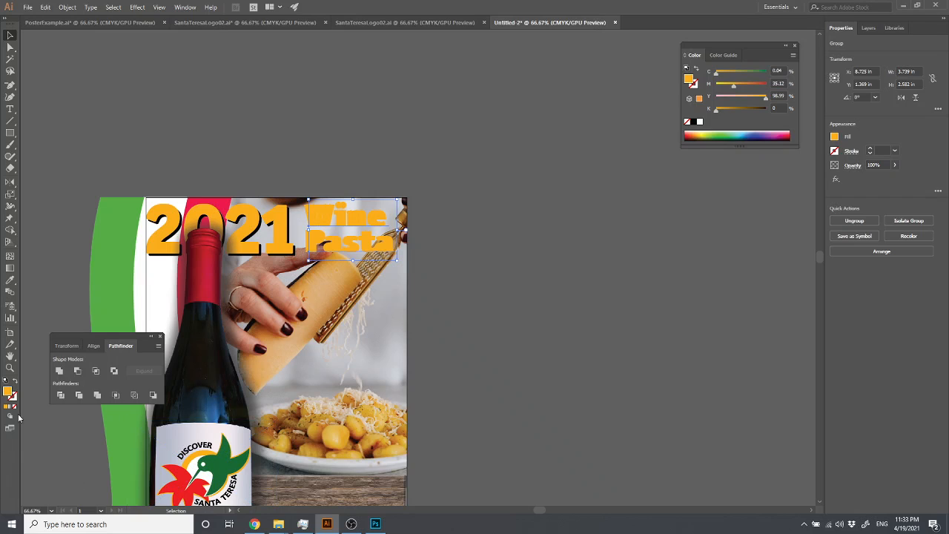
pyautogui.click(6, 381)
pyautogui.click(17, 382)
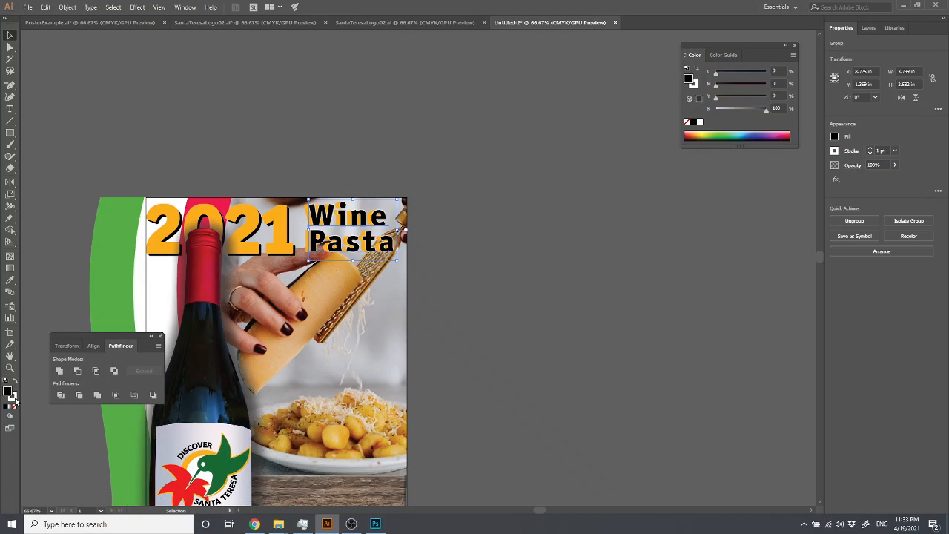
pyautogui.click(15, 408)
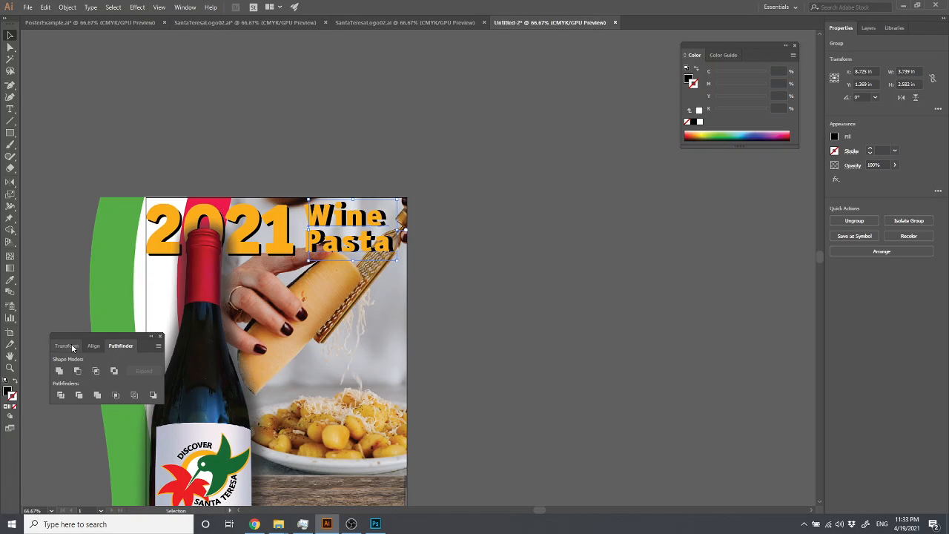
# Step: Nudge the black Wine and Pasta copy left and slightly down so it forms a tight drop shadow behind the orange words
pyautogui.press('Left')
pyautogui.press('Left')
pyautogui.press('Left')
pyautogui.press('Left')
pyautogui.press('Left')
pyautogui.press('Left')
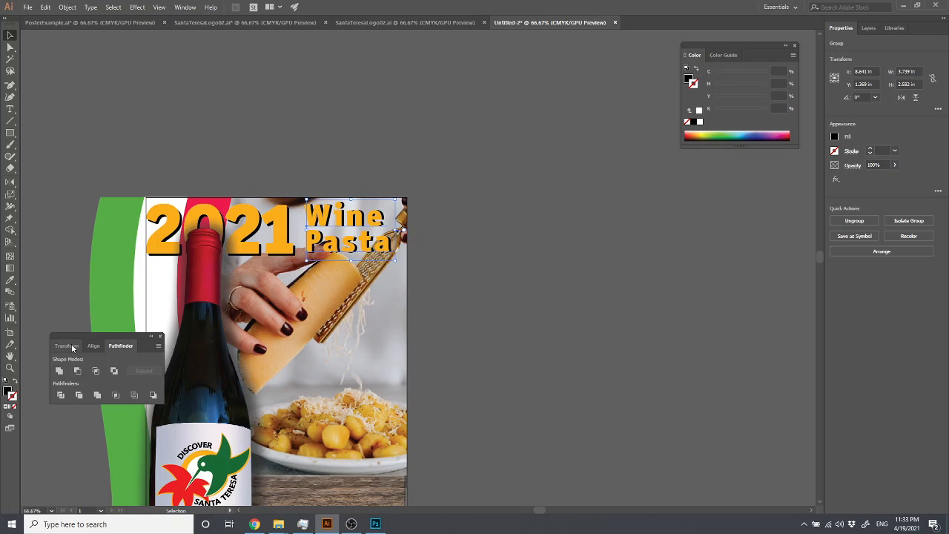
pyautogui.press('Down')
pyautogui.click(324, 151)
# Step: Copy the white "Join us and sample delicious" paragraph from the PosterExample.ai document
pyautogui.moveTo(333, 193); pyautogui.dragTo(372, 95)
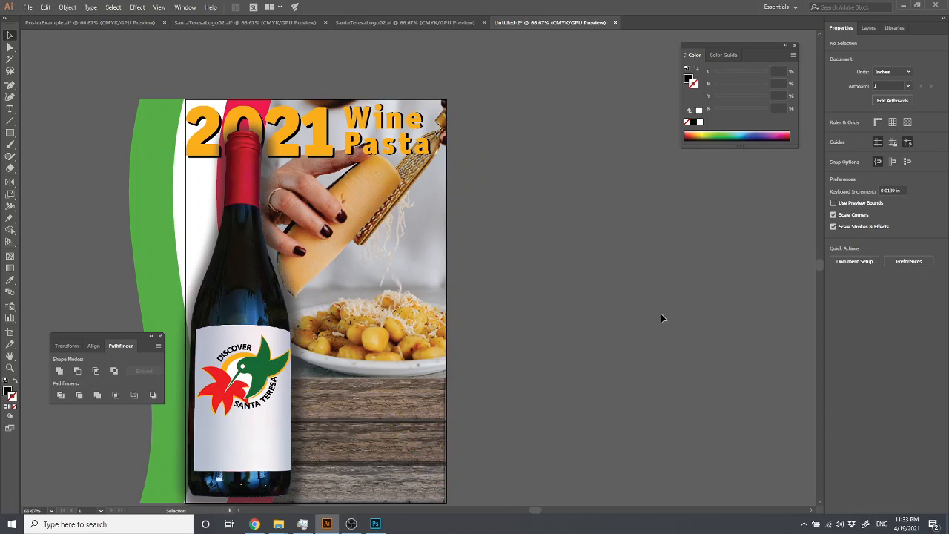
pyautogui.moveTo(542, 464); pyautogui.dragTo(560, 393)
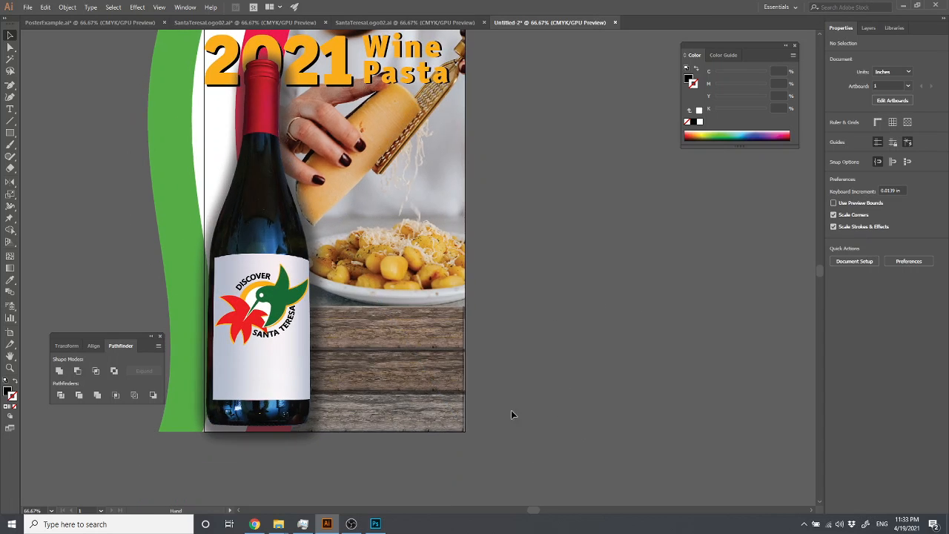
pyautogui.click(115, 23)
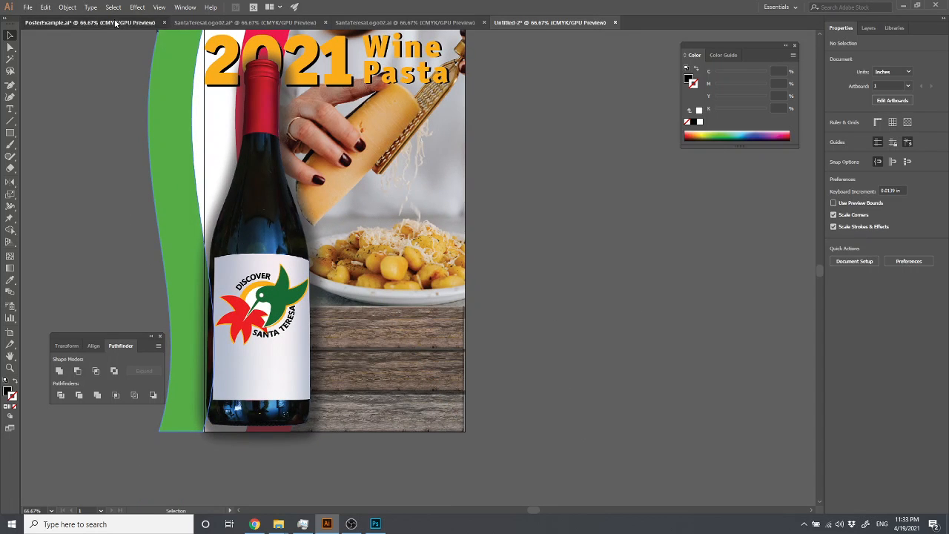
pyautogui.doubleClick(373, 381)
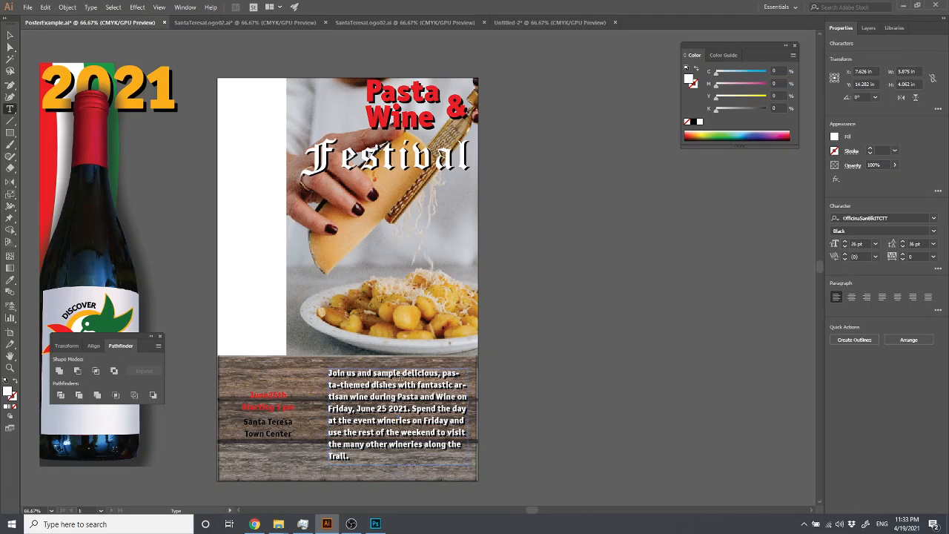
pyautogui.tripleClick(399, 376)
pyautogui.hotkey('ctrl', 'c')
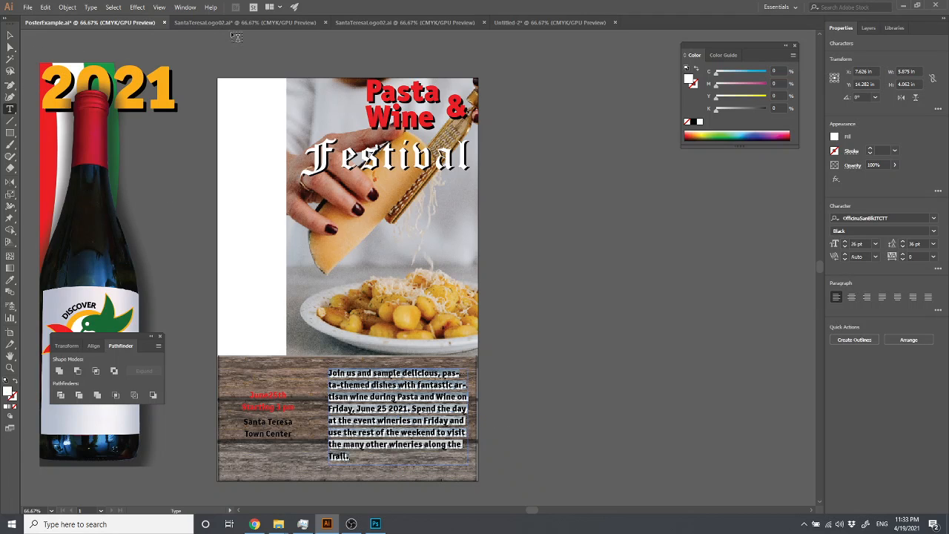
# Step: Draw a text frame about 5.25 by 4.69 in on the wood area of Untilted-2 and replace its placeholder text with the copied paragraph
pyautogui.click(252, 22)
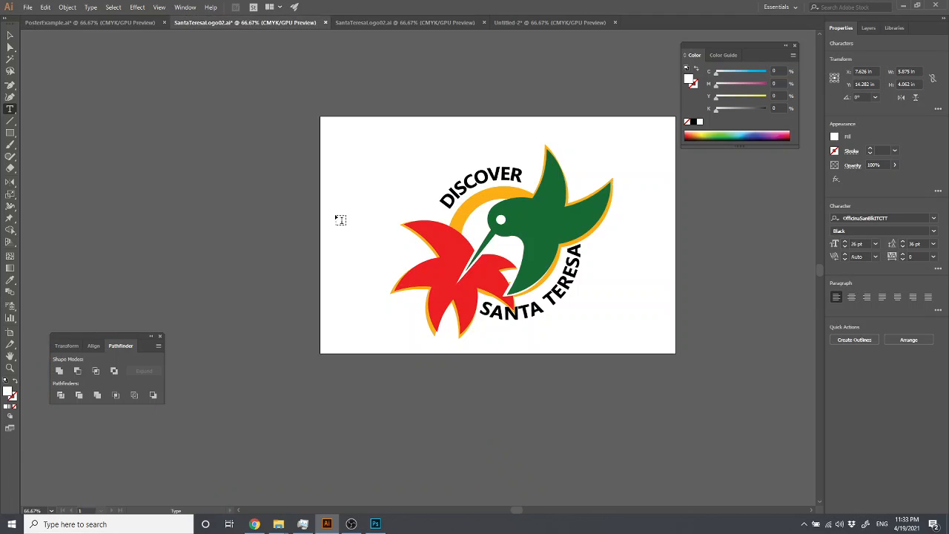
pyautogui.click(396, 26)
pyautogui.click(516, 27)
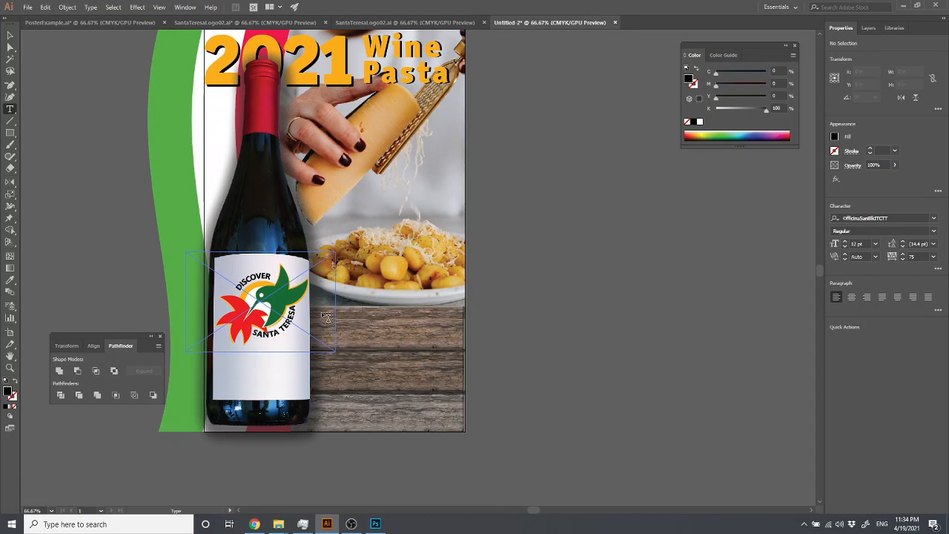
pyautogui.moveTo(320, 311); pyautogui.dragTo(451, 425)
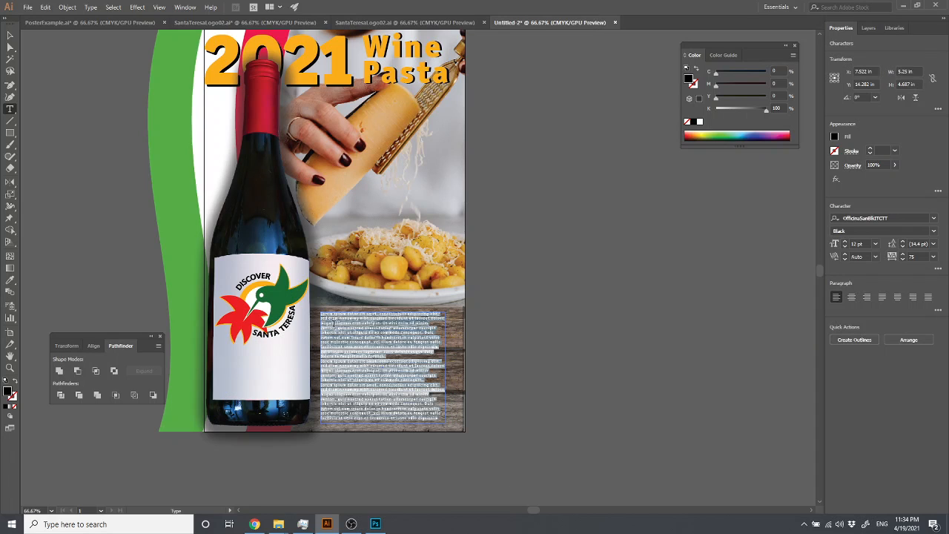
pyautogui.click(591, 306)
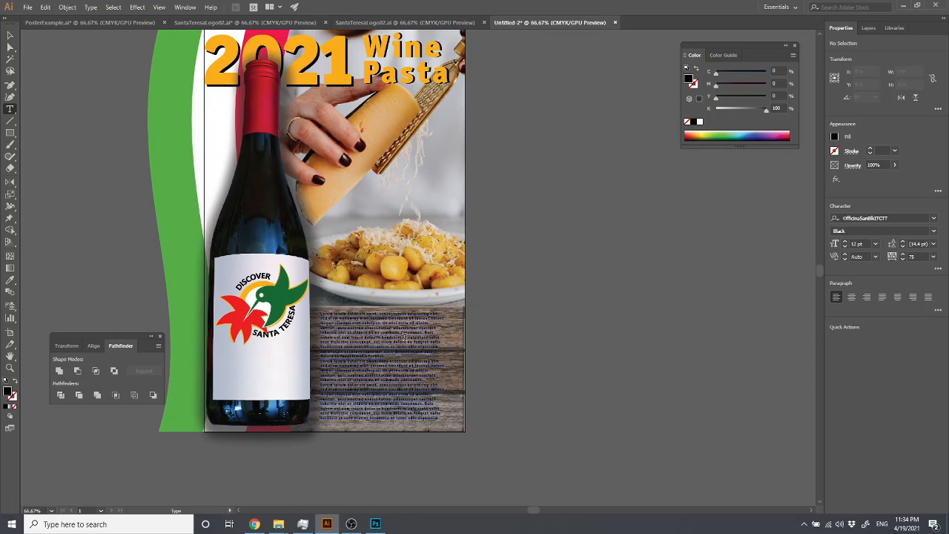
pyautogui.tripleClick(371, 326)
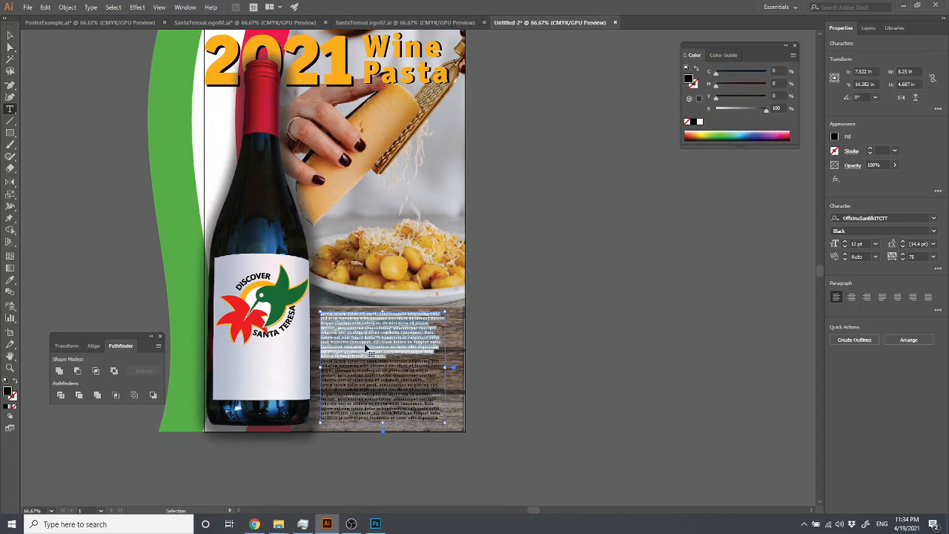
pyautogui.hotkey('ctrl', 'a')
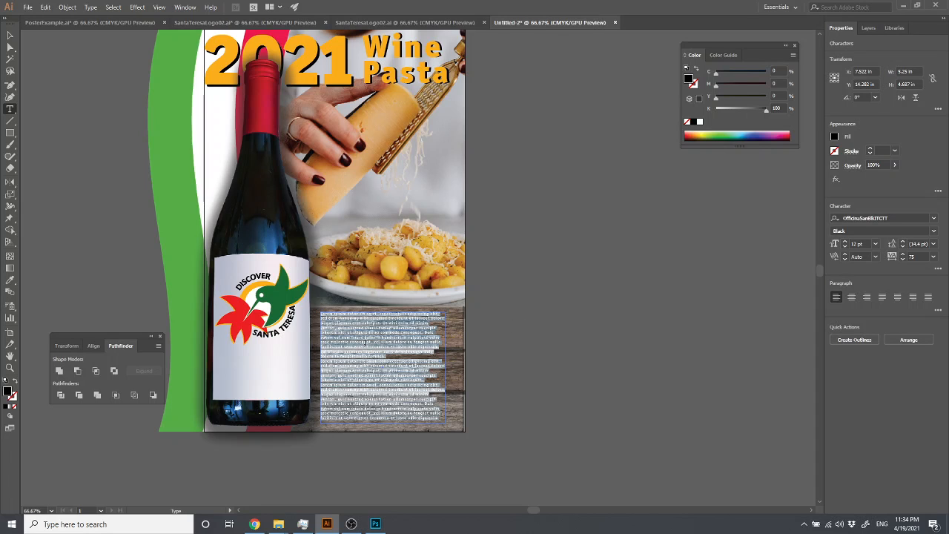
pyautogui.press('Escape')
pyautogui.write('Join us and sample delicious, pasta-themed dishes with fan-tastic artisan wine during Pasta and Wine on Friday, June 25 2021. Spend the day at the event wineries on Friday and use the rest of the weekend to visit the many other wineries along the Trail.')
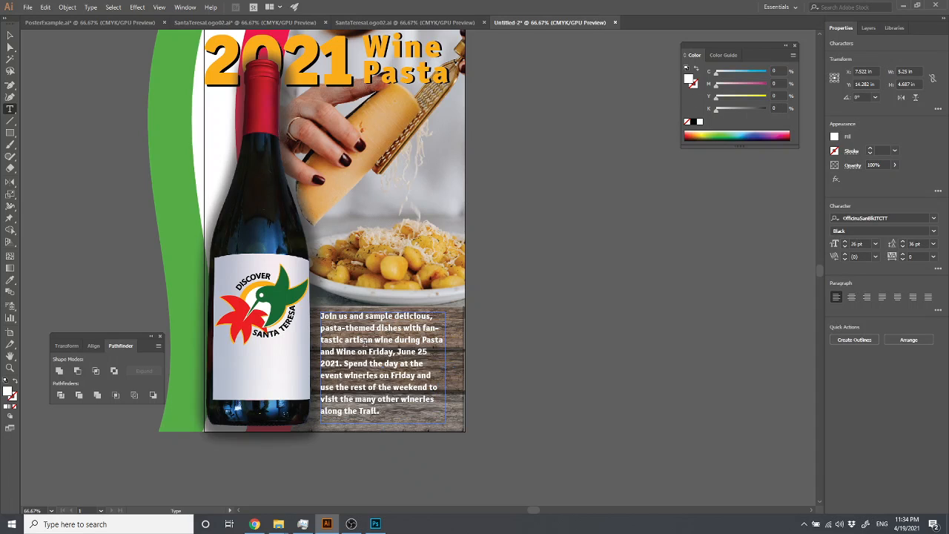
# Step: Widen the paragraph's text frame to about 5.44 in
pyautogui.click(10, 35)
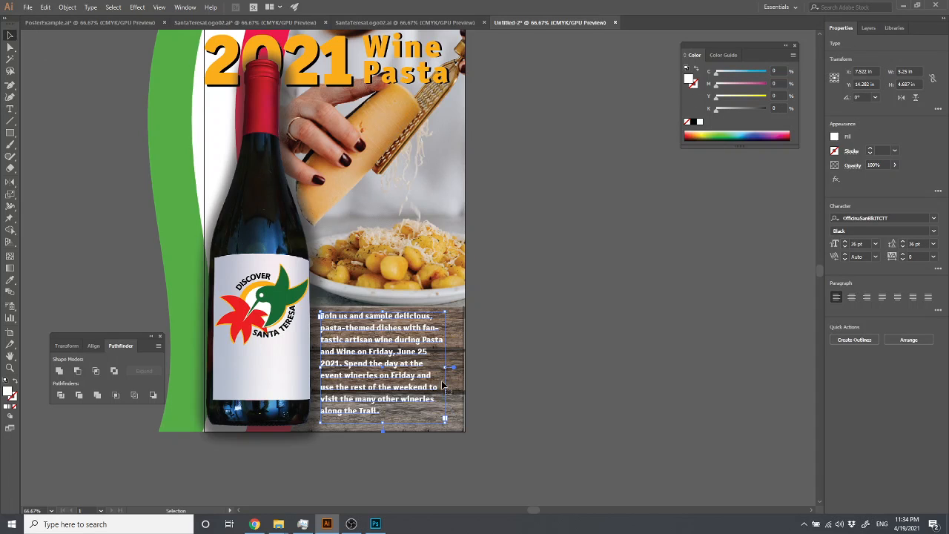
pyautogui.moveTo(452, 366); pyautogui.dragTo(458, 367)
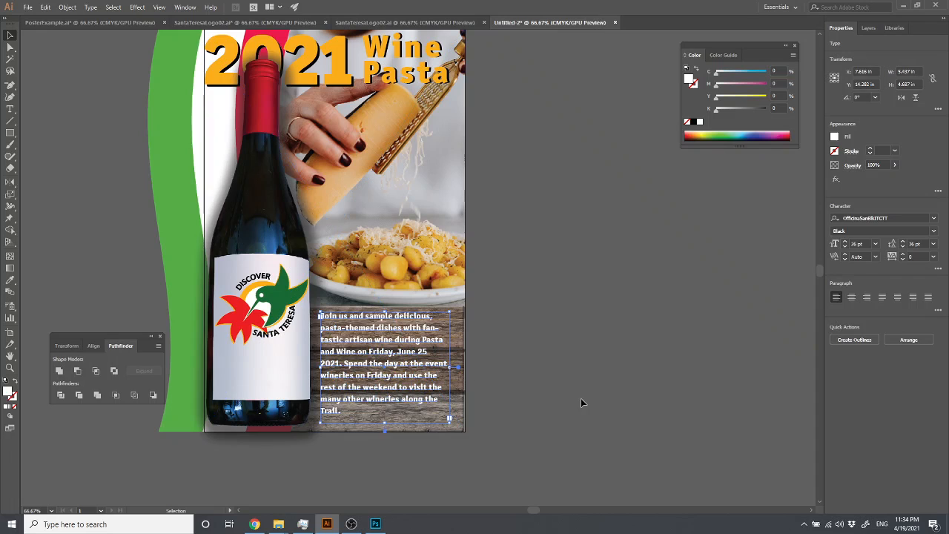
pyautogui.click(581, 403)
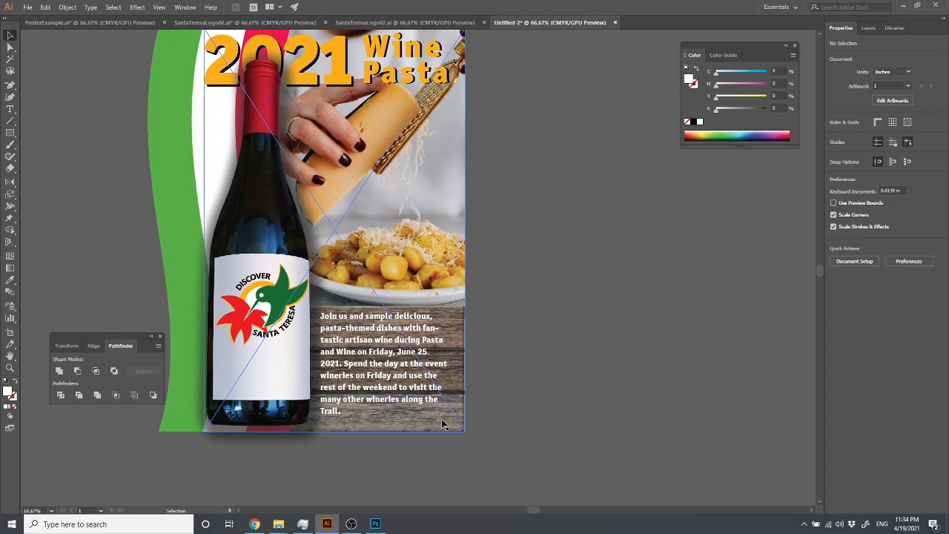
# Step: Turn off hyphenation for the paragraph and widen its text frame to about the poster's right edge
pyautogui.click(406, 399)
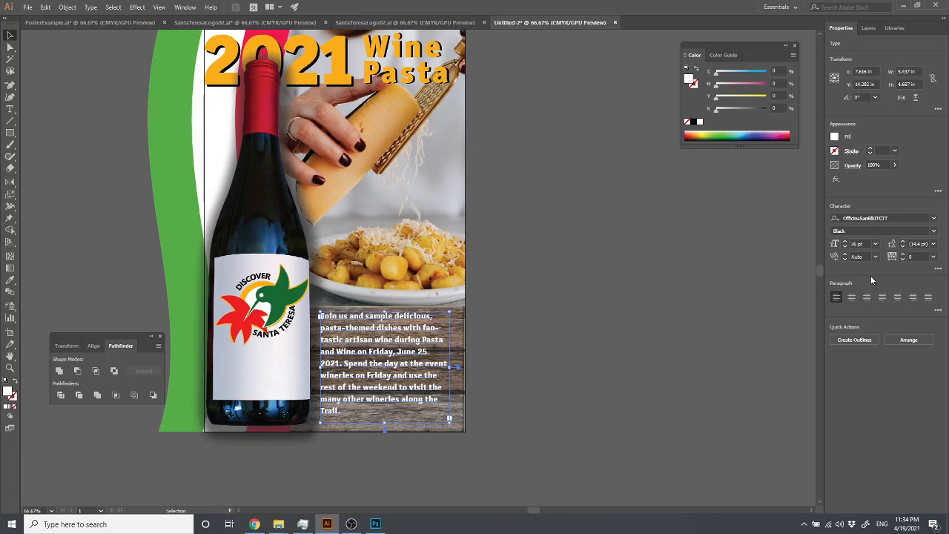
pyautogui.click(938, 312)
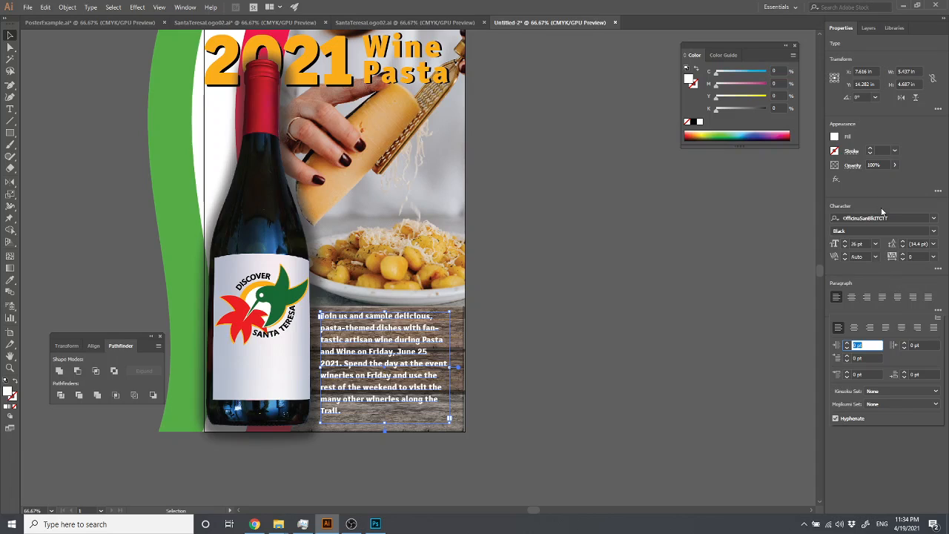
pyautogui.click(836, 419)
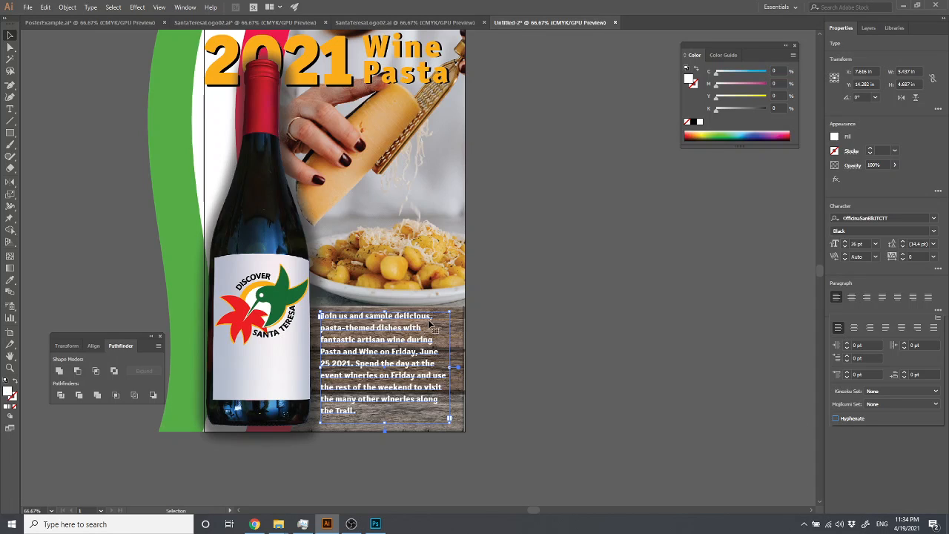
pyautogui.click(449, 366)
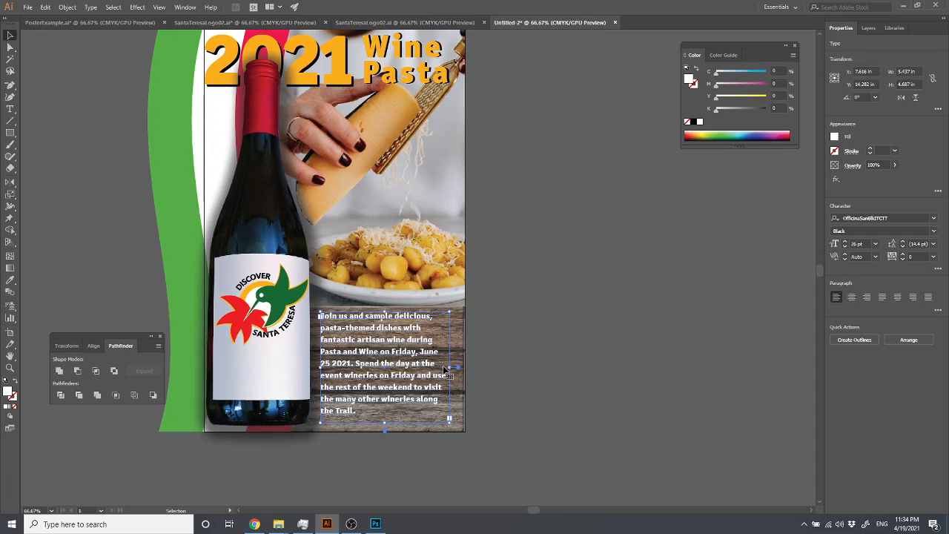
pyautogui.moveTo(449, 367); pyautogui.dragTo(467, 371)
pyautogui.click(544, 398)
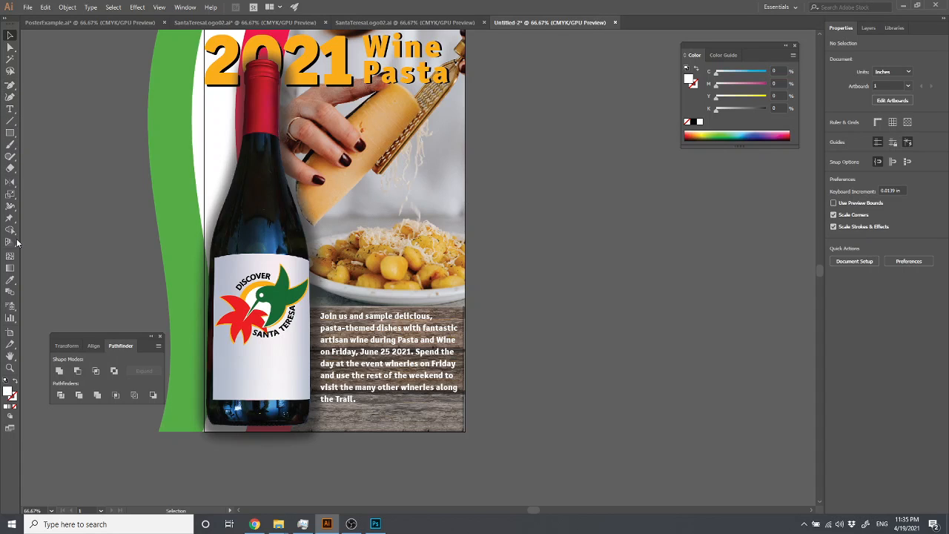
# Step: Draw a closed white five-pointed star about 10.1 by 10.5 in with the Pen tool on the empty canvas beside the poster
pyautogui.click(11, 97)
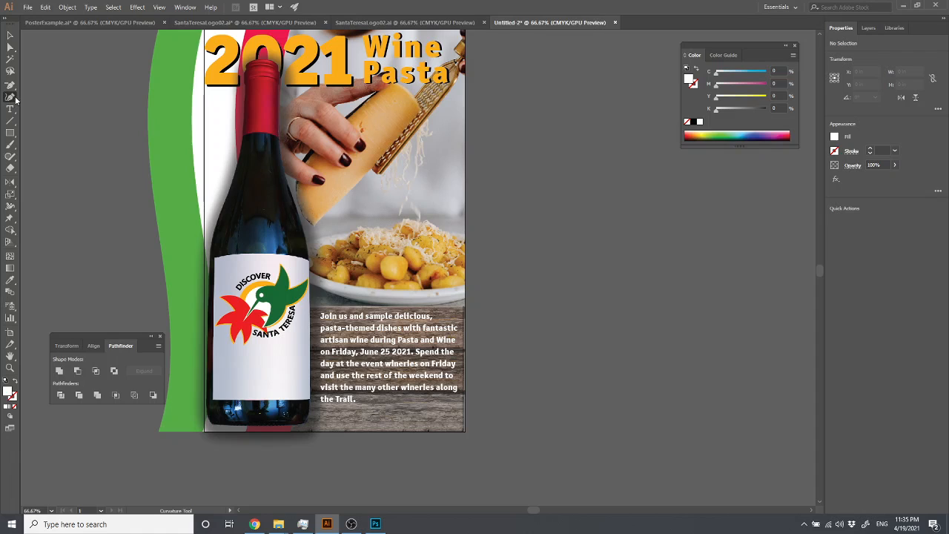
pyautogui.moveTo(10, 84); pyautogui.dragTo(37, 82)
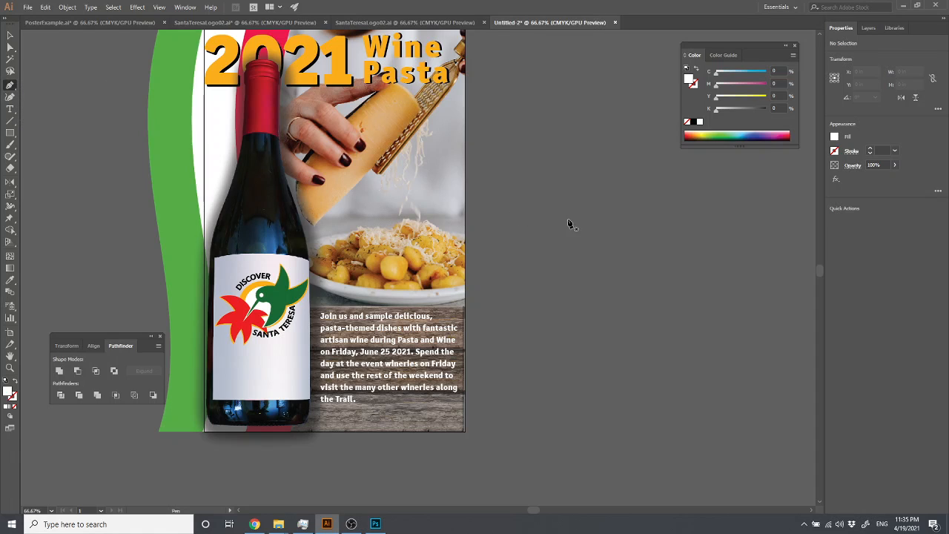
pyautogui.click(545, 238)
pyautogui.click(623, 262)
pyautogui.click(597, 336)
pyautogui.click(660, 297)
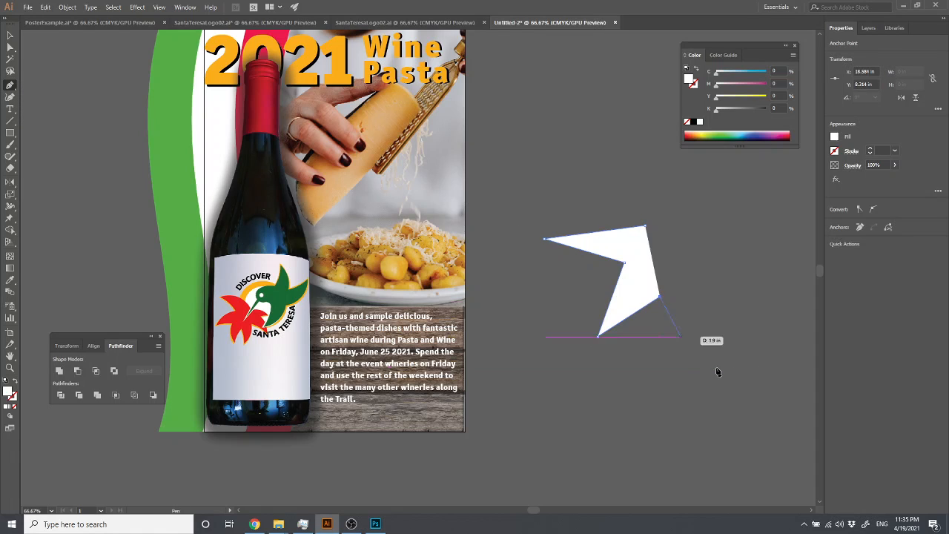
pyautogui.click(717, 367)
pyautogui.click(722, 276)
pyautogui.click(785, 249)
pyautogui.click(713, 208)
pyautogui.click(656, 119)
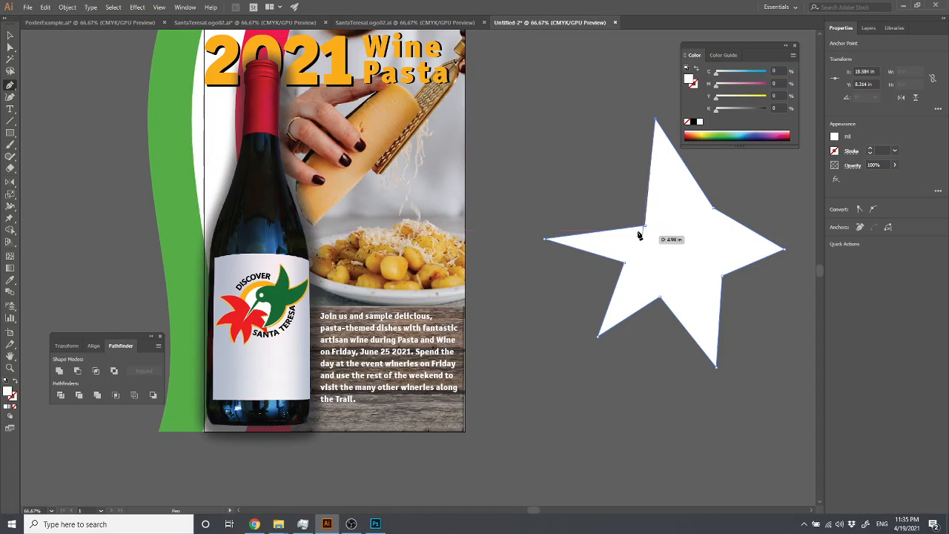
pyautogui.click(646, 227)
pyautogui.click(10, 35)
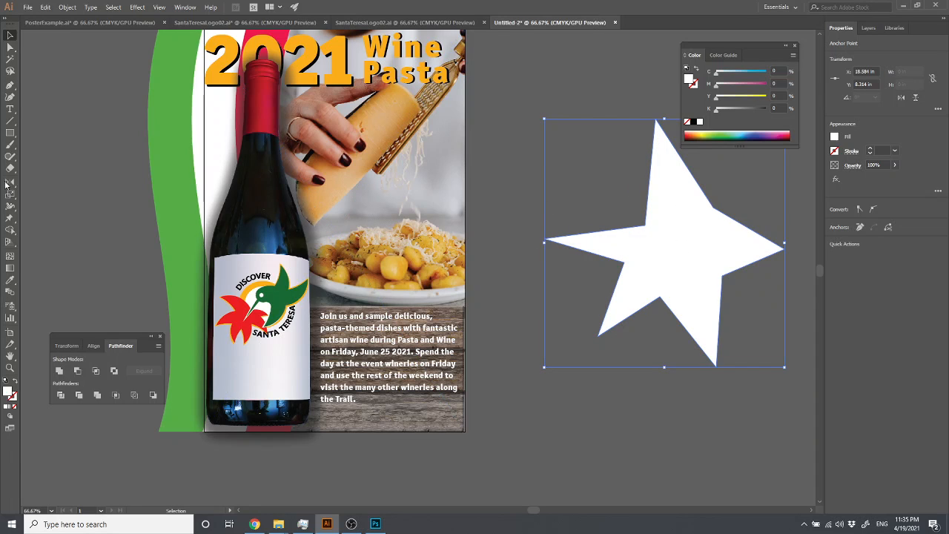
# Step: Convert the star into an area type frame and replace its placeholder text with the copied "Join us and sample delicious" paragraph
pyautogui.click(13, 109)
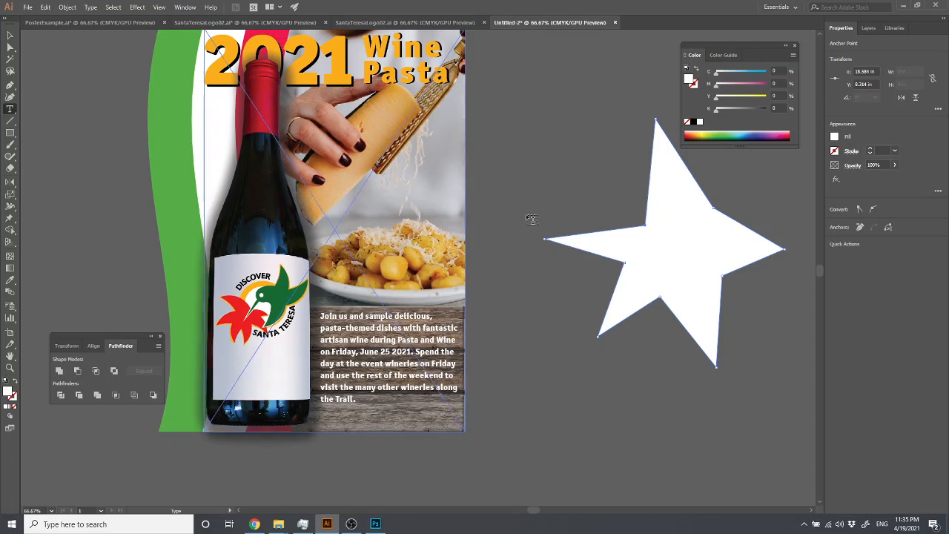
pyautogui.click(658, 179)
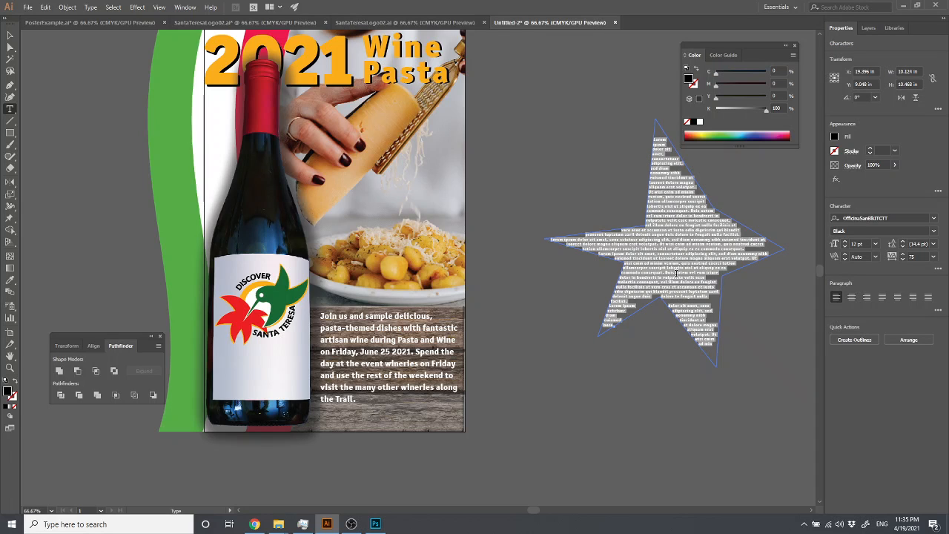
pyautogui.hotkey('ctrl', 'v')
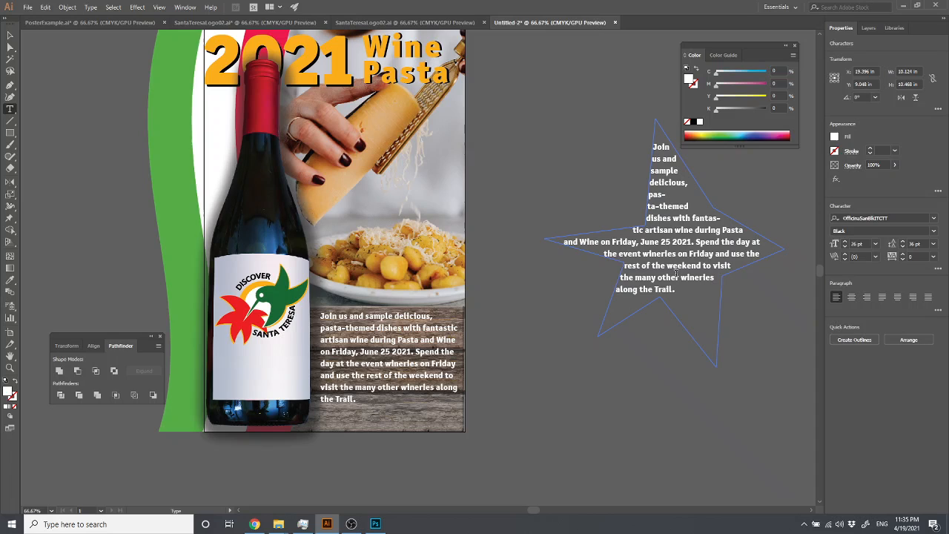
# Step: Reshape the star text frame by moving its upper-left inner corner, left tip and lower-left inner corner outward so the text reflows
pyautogui.click(9, 35)
pyautogui.press('a')
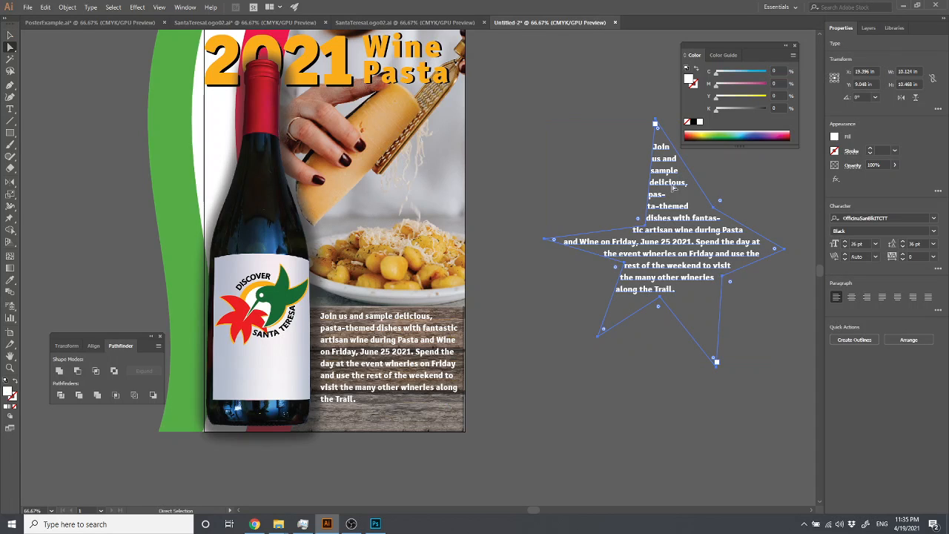
pyautogui.click(646, 230)
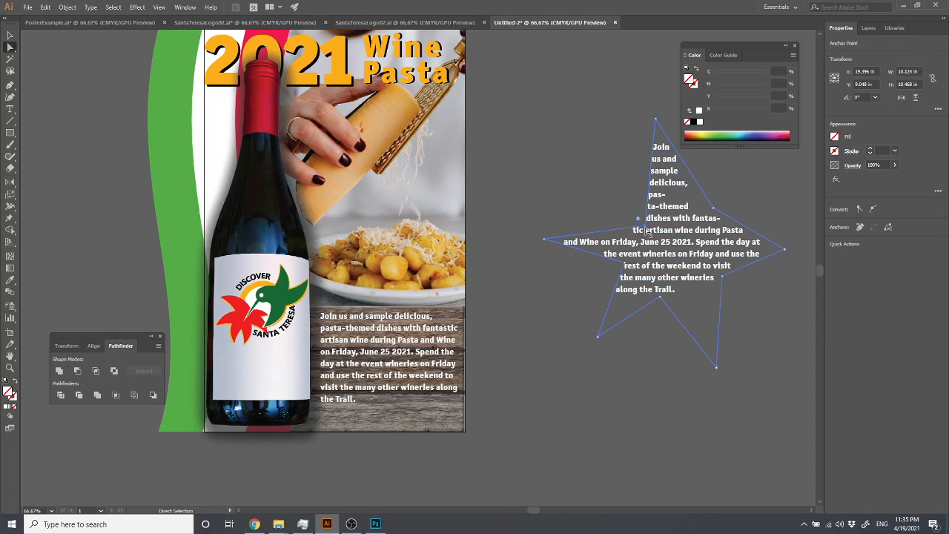
pyautogui.moveTo(646, 230); pyautogui.dragTo(619, 207)
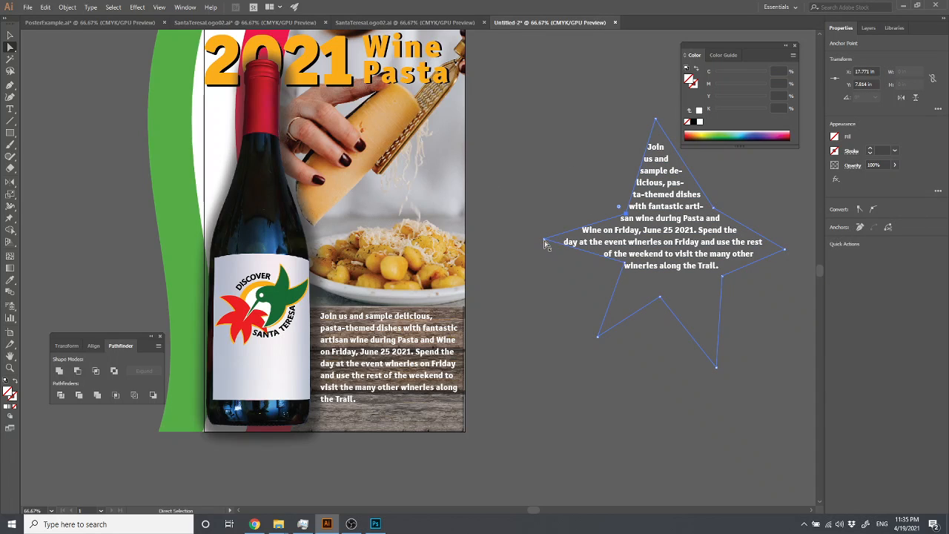
pyautogui.moveTo(545, 243); pyautogui.dragTo(544, 214)
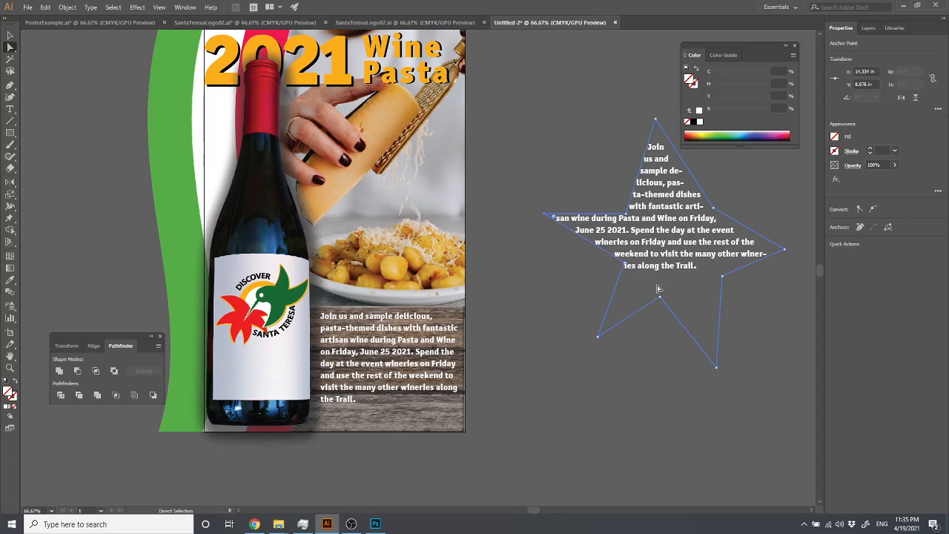
pyautogui.moveTo(624, 268); pyautogui.dragTo(561, 273)
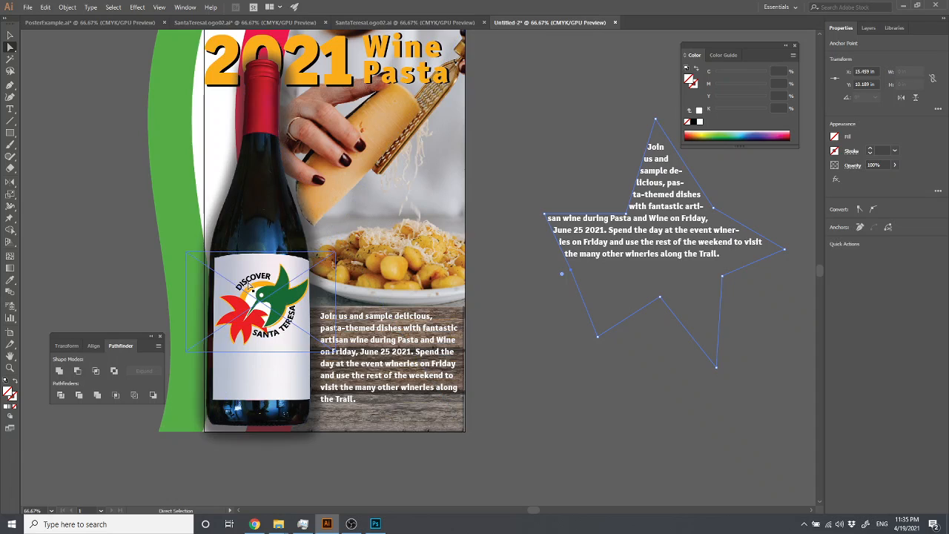
# Step: Delete the star-shaped text frame
pyautogui.click(10, 35)
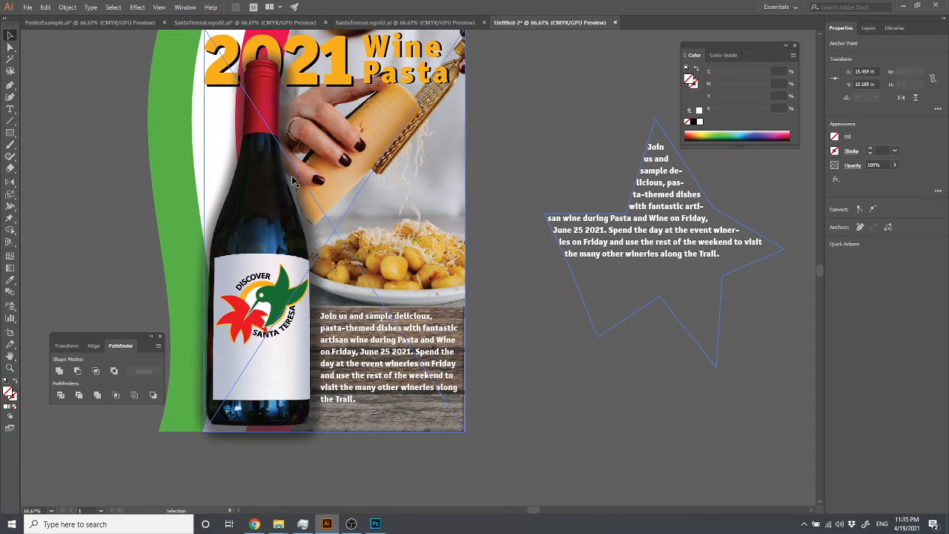
pyautogui.click(525, 421)
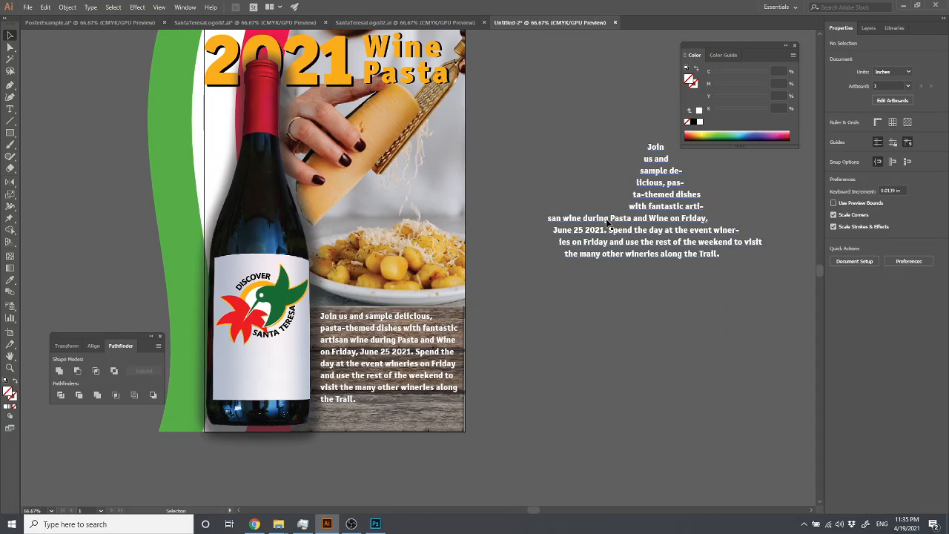
pyautogui.click(635, 251)
pyautogui.press('Delete')
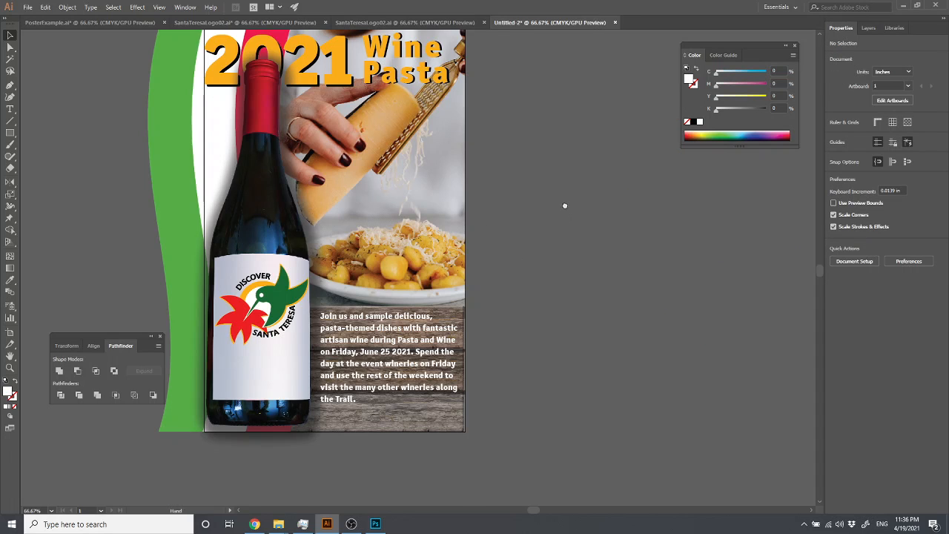
# Step: Try to group all the poster artwork, and undo the grouping
pyautogui.moveTo(564, 205); pyautogui.dragTo(588, 237)
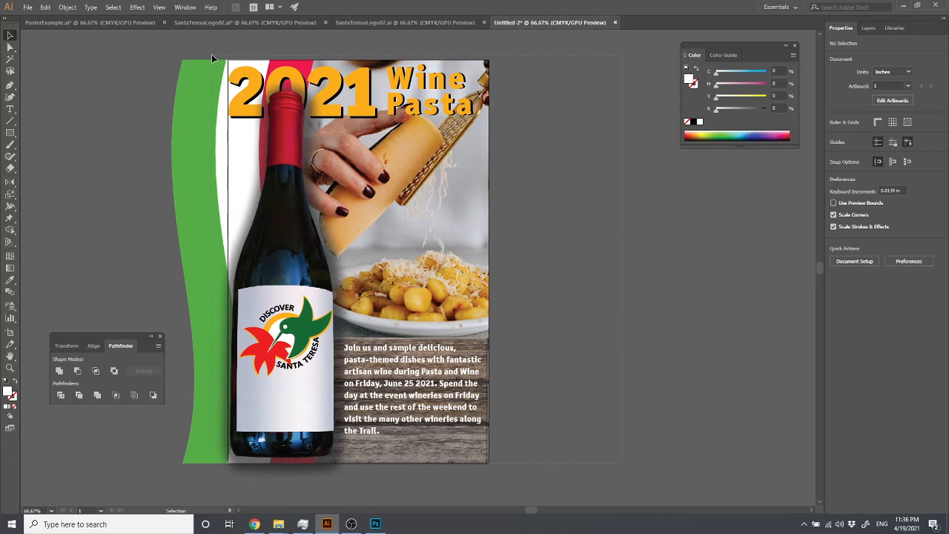
pyautogui.moveTo(211, 55); pyautogui.dragTo(212, 56)
pyautogui.hotkey('ctrl', 'g')
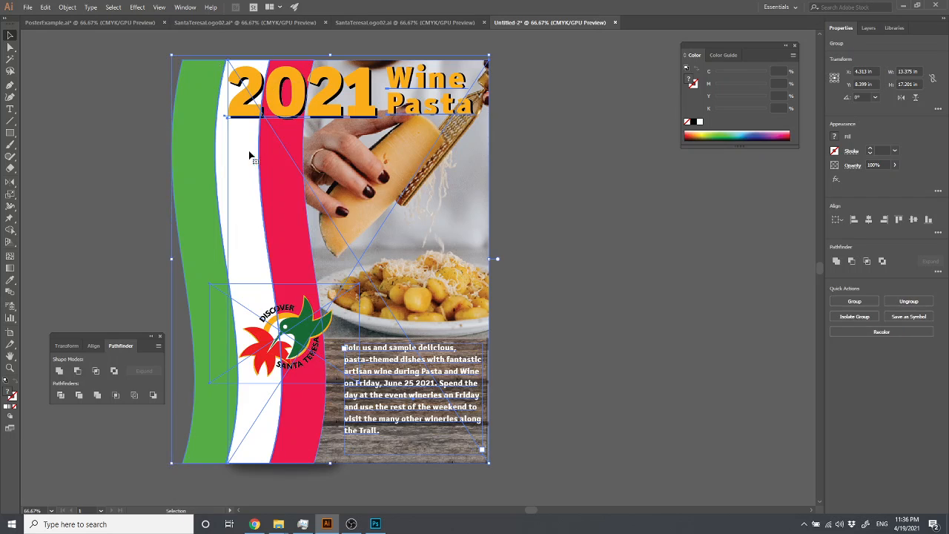
pyautogui.click(121, 80)
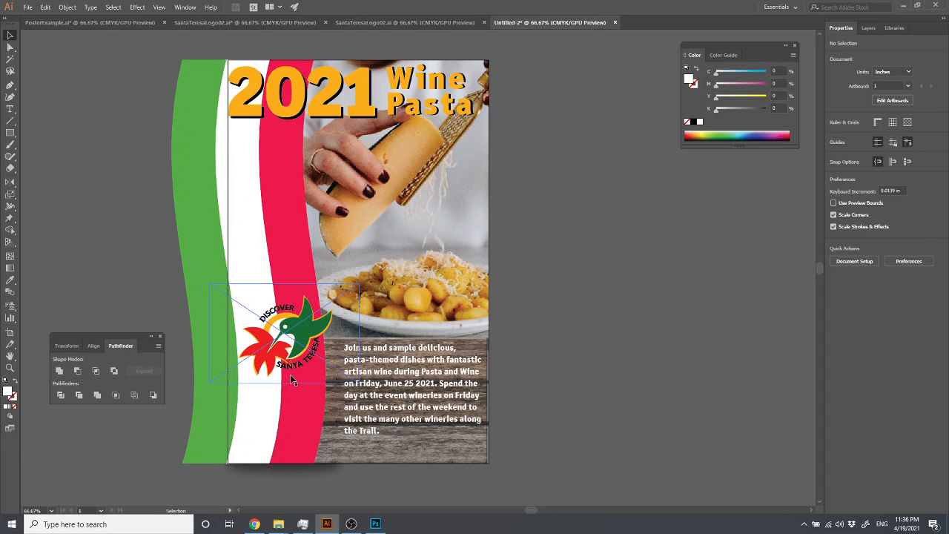
pyautogui.hotkey('ctrl', 'z')
# Step: Try to group the wavy bands with the bottle logo, and undo back to the ungrouped artwork
pyautogui.click(653, 321)
pyautogui.click(284, 237)
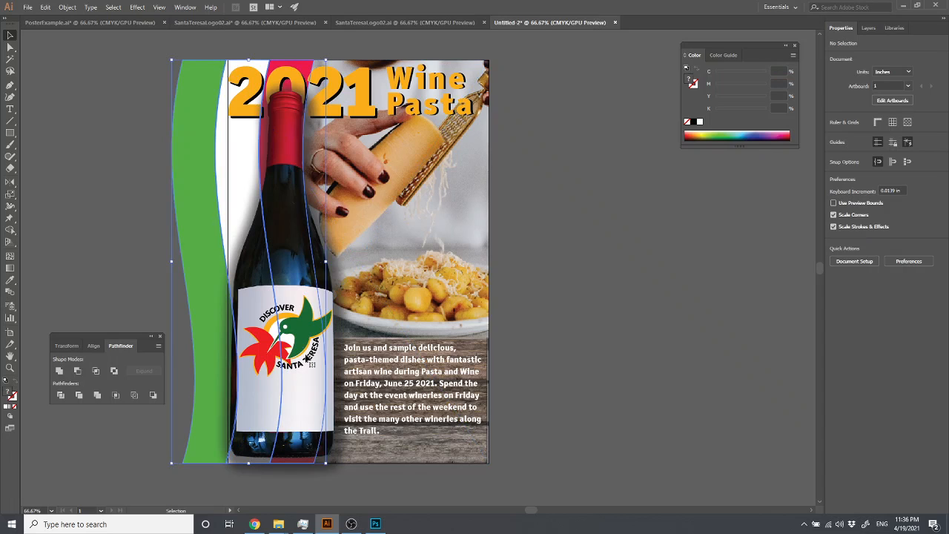
pyautogui.keyDown('shift'); pyautogui.click(296, 341); pyautogui.keyUp('shift')
pyautogui.hotkey('ctrl', 'shift', ']')
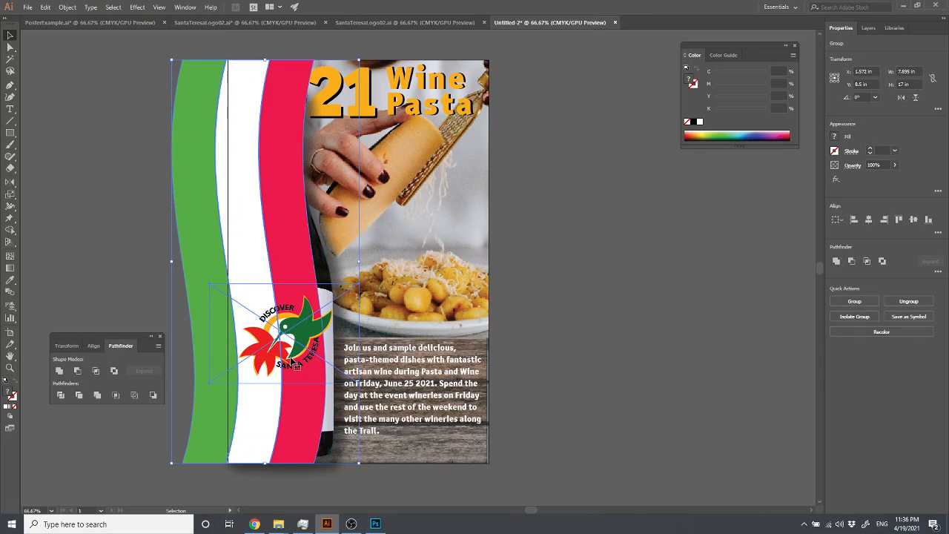
pyautogui.hotkey('ctrl', 'z')
pyautogui.hotkey('ctrl', 'z')
# Step: Test which objects can be moved by shifting the logo and the wavy bands off the bottle, and undo each move
pyautogui.click(650, 317)
pyautogui.moveTo(272, 333); pyautogui.dragTo(181, 367)
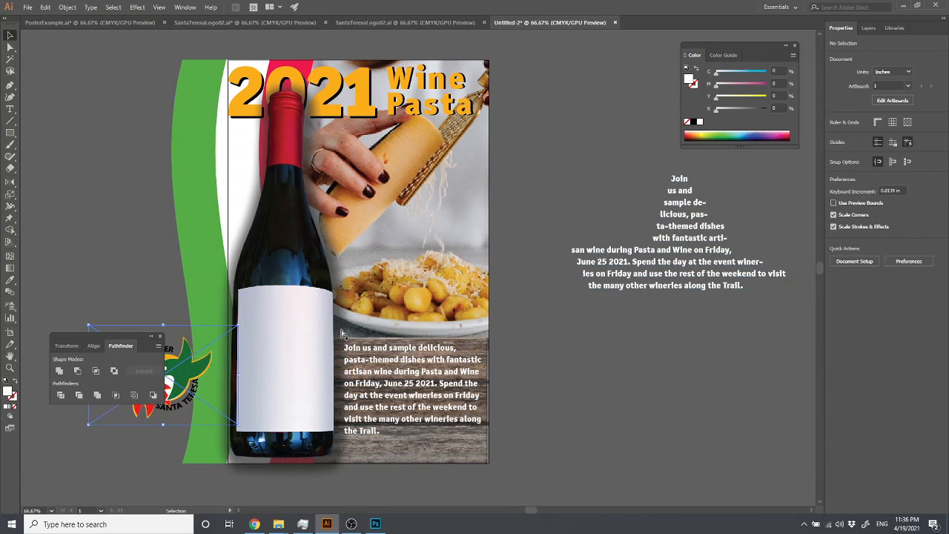
pyautogui.hotkey('ctrl', 'z')
pyautogui.keyDown('shift'); pyautogui.click(283, 220); pyautogui.keyUp('shift')
pyautogui.moveTo(284, 222); pyautogui.dragTo(153, 228)
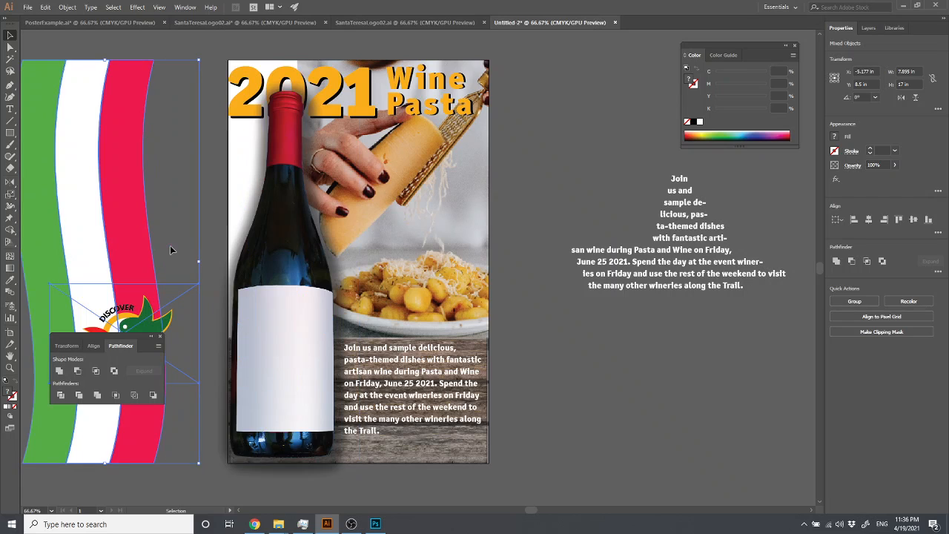
pyautogui.hotkey('ctrl', 'z')
pyautogui.click(133, 131)
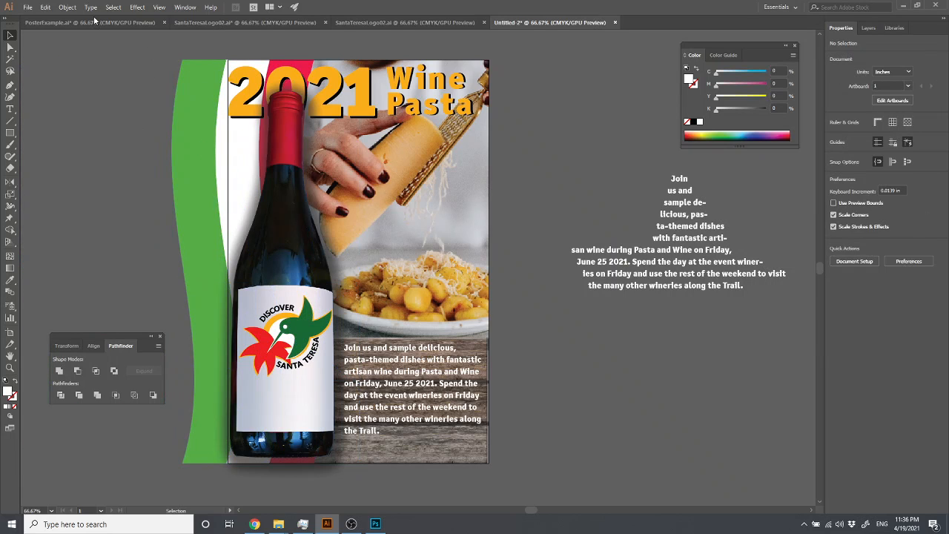
# Step: Unlock all locked objects in the poster
pyautogui.moveTo(288, 125); pyautogui.dragTo(286, 262)
pyautogui.click(67, 7)
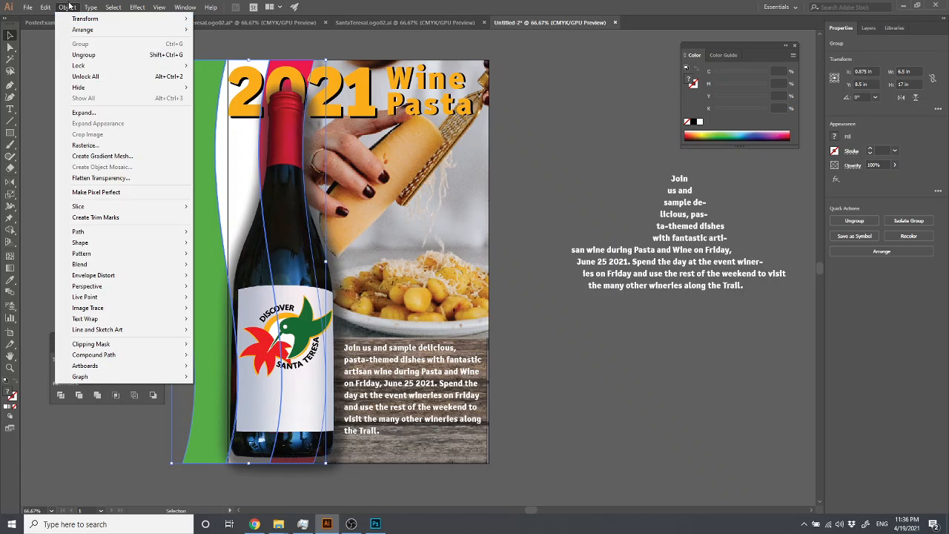
pyautogui.click(85, 77)
pyautogui.click(123, 270)
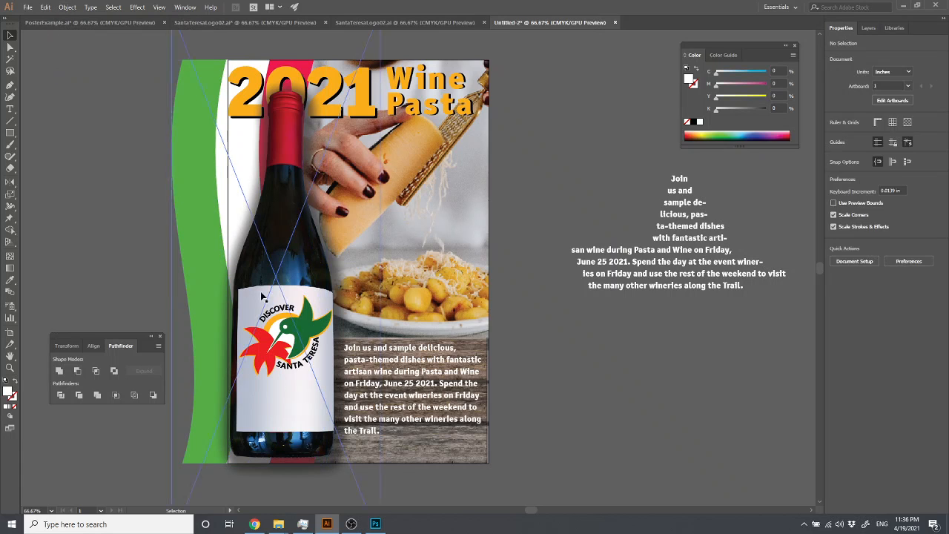
# Step: Group the Santa Teresa logo with the wine bottle image
pyautogui.click(305, 350)
pyautogui.keyDown('shift'); pyautogui.click(298, 425); pyautogui.keyUp('shift')
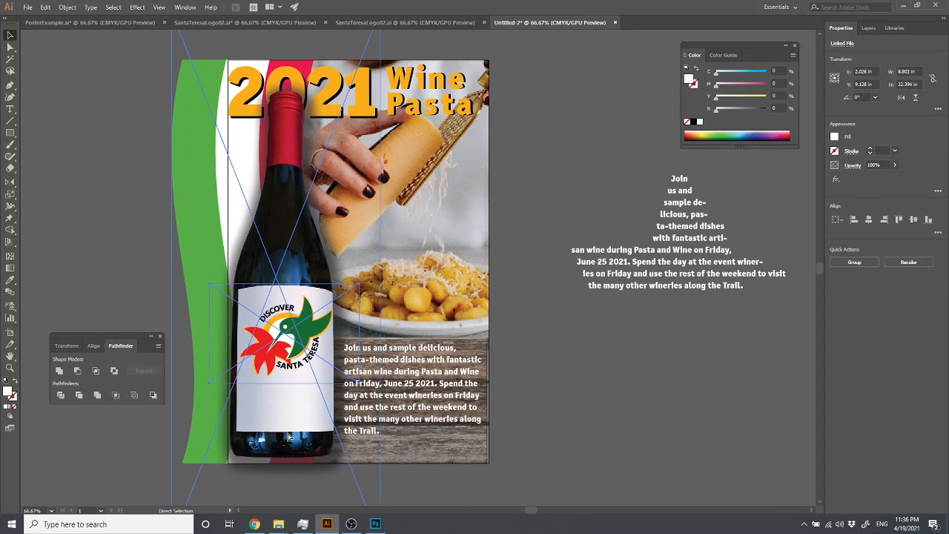
pyautogui.hotkey('ctrl', 'g')
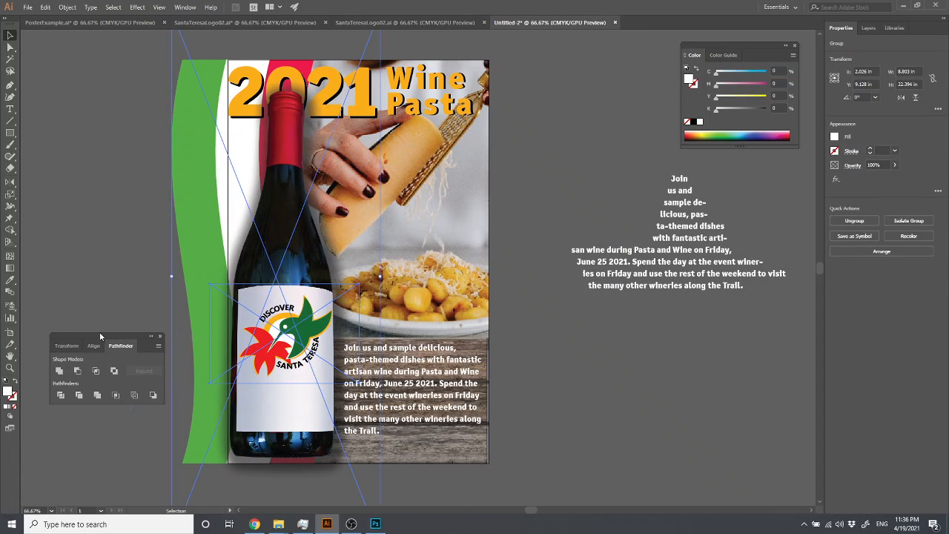
# Step: Group all the poster artwork, excluding the star-shaped text beside it
pyautogui.click(103, 132)
pyautogui.click(274, 214)
pyautogui.moveTo(115, 42); pyautogui.dragTo(572, 489)
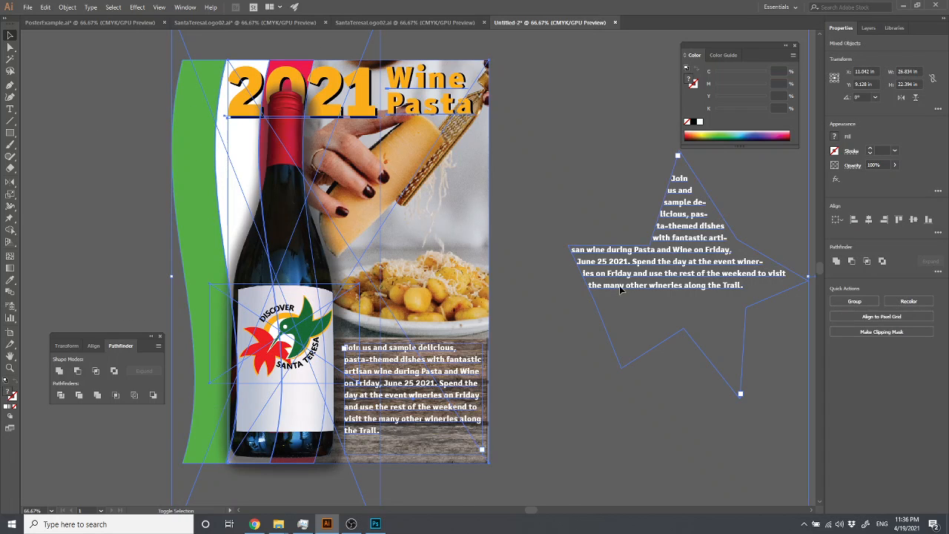
pyautogui.hotkey('ctrl', 'g')
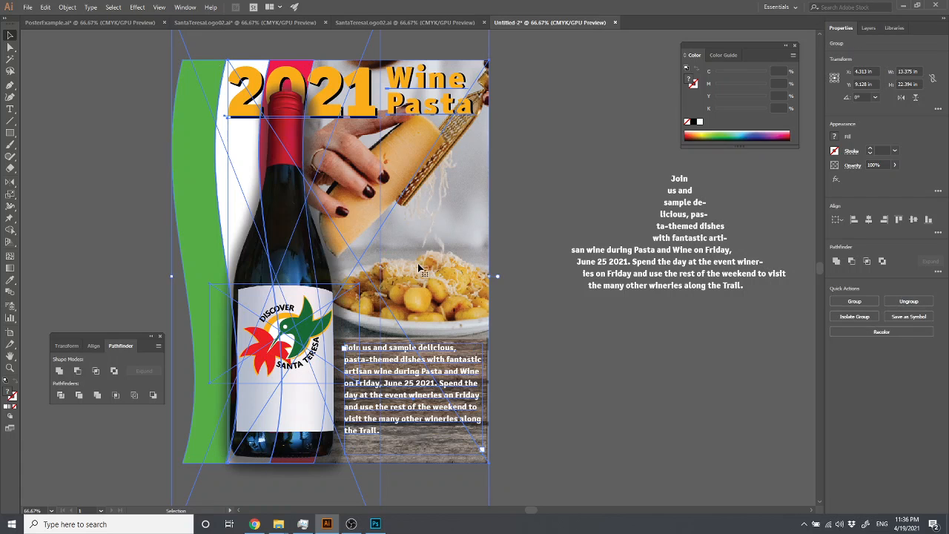
# Step: Delete the star-shaped text frame beside the grouped poster
pyautogui.click(588, 338)
pyautogui.click(631, 246)
pyautogui.press('Delete')
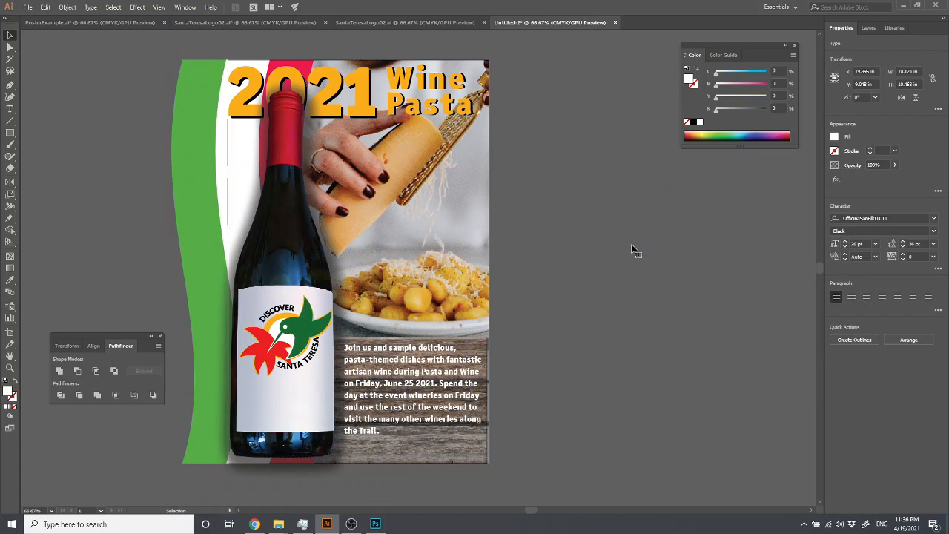
# Step: Draw a white rectangle about 11.07 by 17 in over the poster's artboard, covering the artwork
pyautogui.click(486, 315)
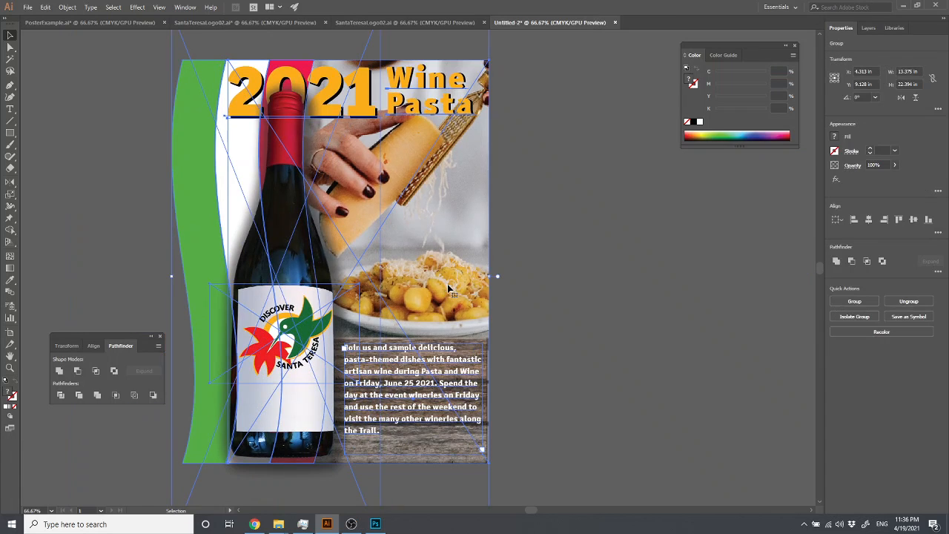
pyautogui.click(10, 133)
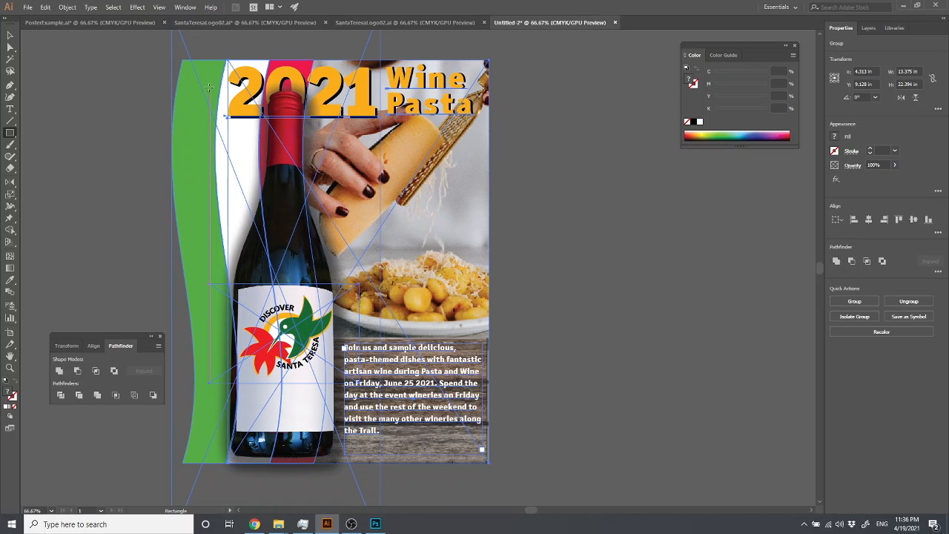
pyautogui.moveTo(228, 58); pyautogui.dragTo(489, 461)
pyautogui.click(9, 35)
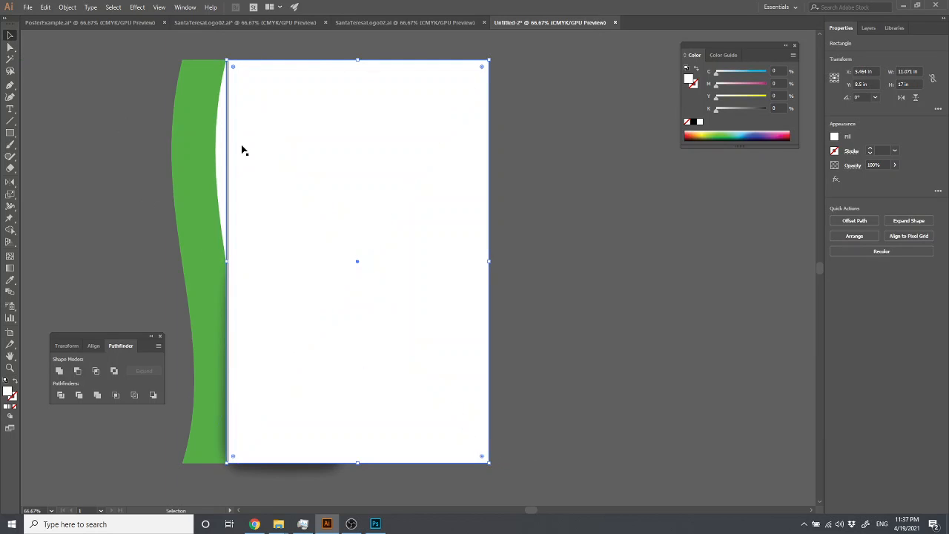
# Step: Make a clipping mask from the white rectangle and the grouped poster artwork to crop it to the artboard
pyautogui.click(511, 215)
pyautogui.click(430, 199)
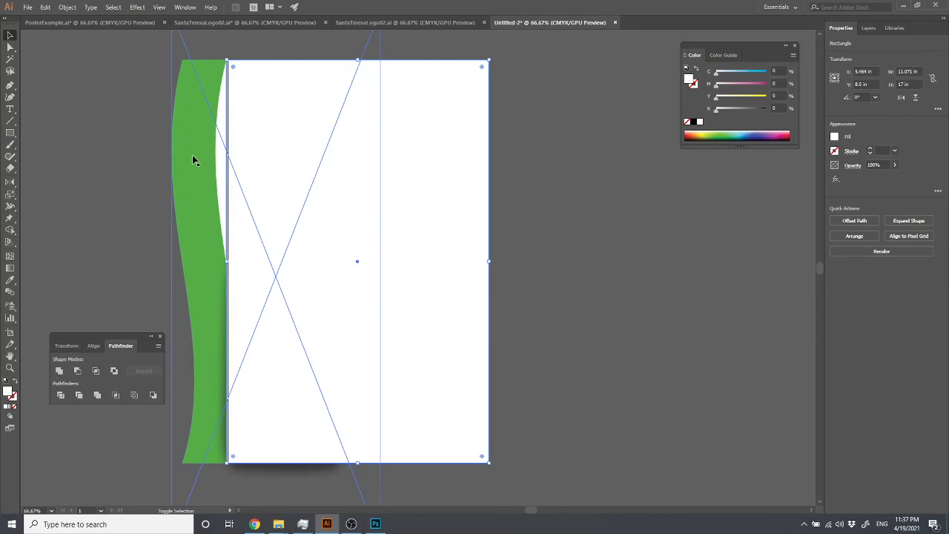
pyautogui.hotkey('ctrl', 'a')
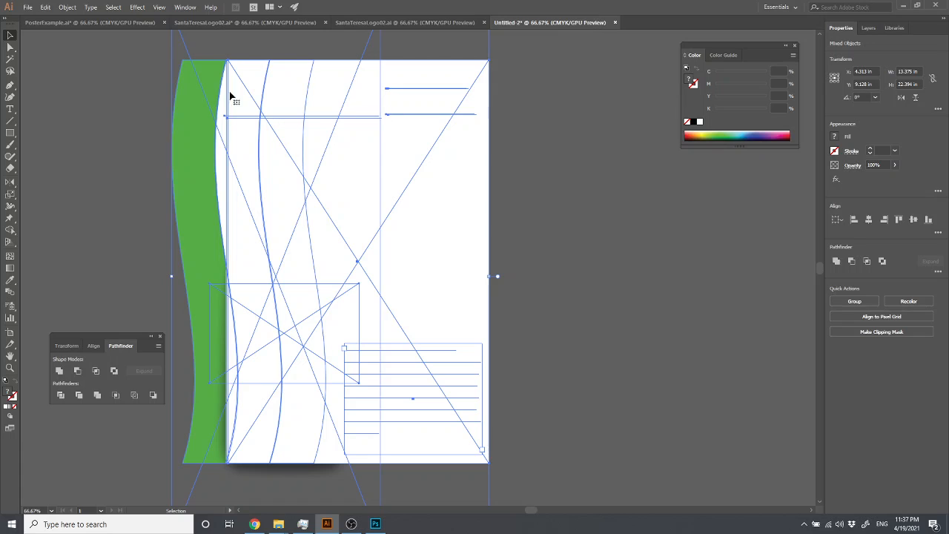
pyautogui.click(66, 8)
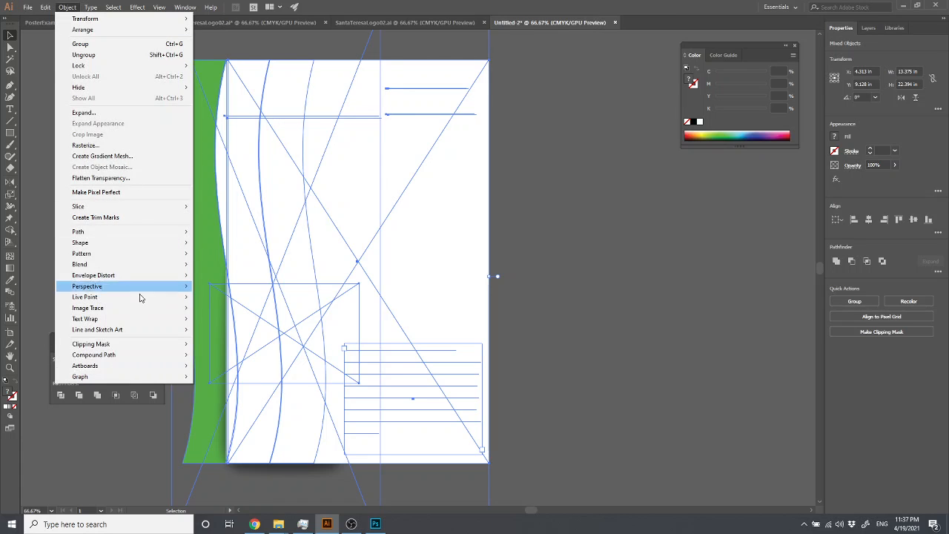
pyautogui.moveTo(104, 348)
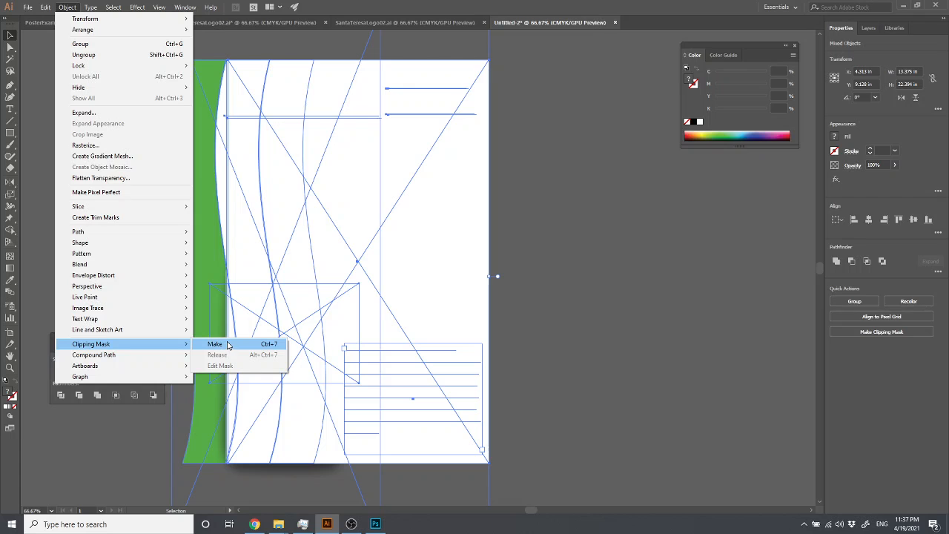
pyautogui.click(268, 346)
pyautogui.click(572, 309)
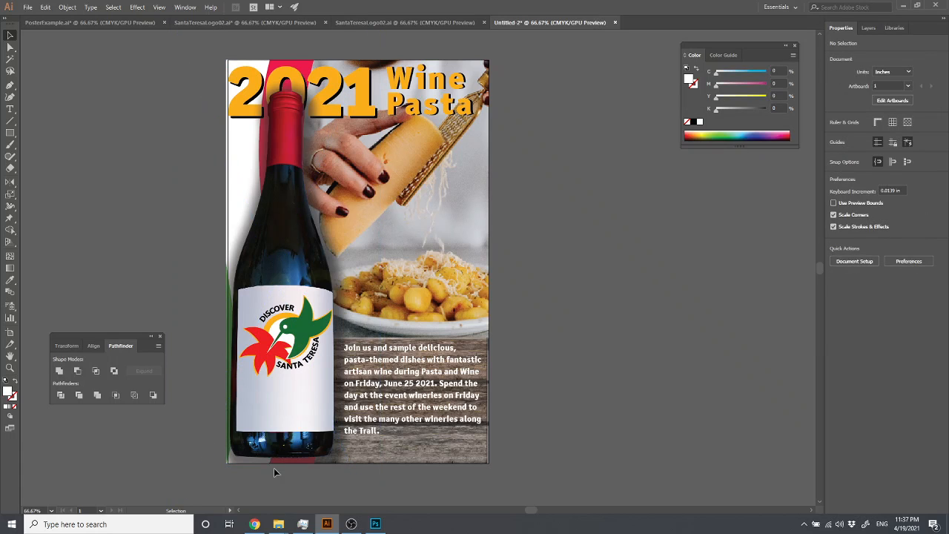
# Step: Isolate the poster artwork group nested inside the clip group for editing
pyautogui.doubleClick(278, 148)
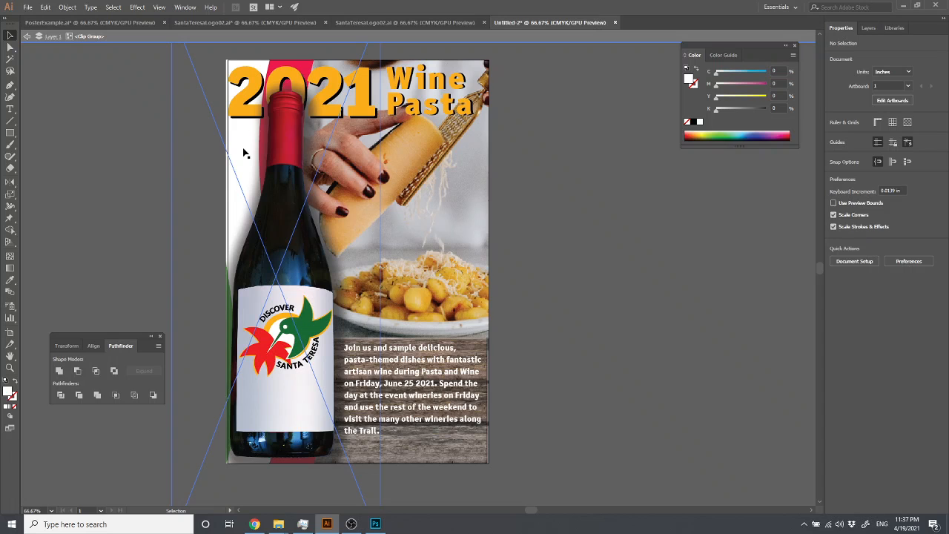
pyautogui.click(244, 153)
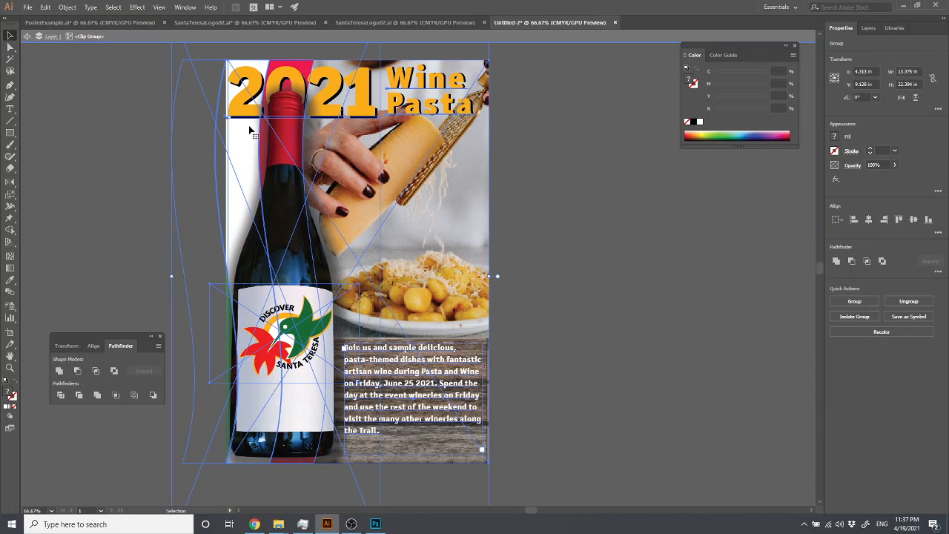
pyautogui.doubleClick(244, 172)
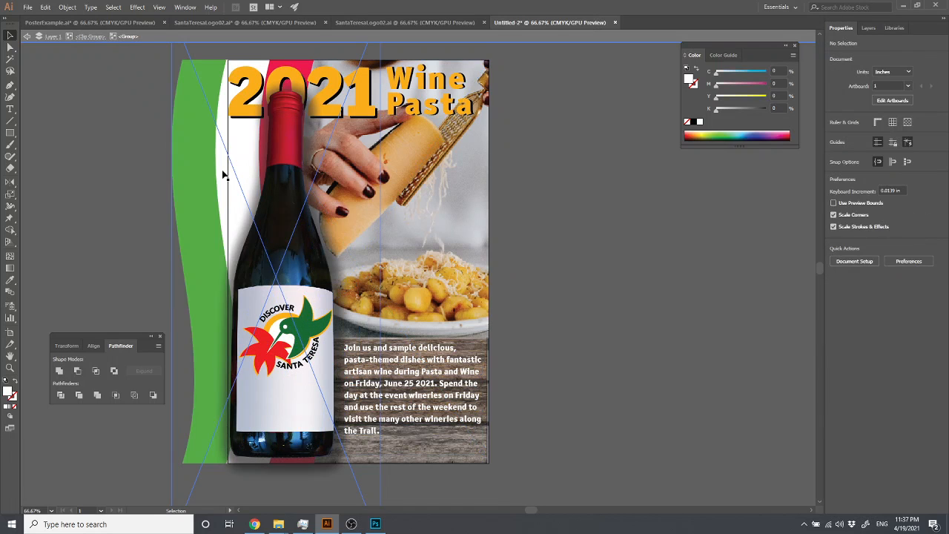
pyautogui.moveTo(233, 172); pyautogui.dragTo(221, 171)
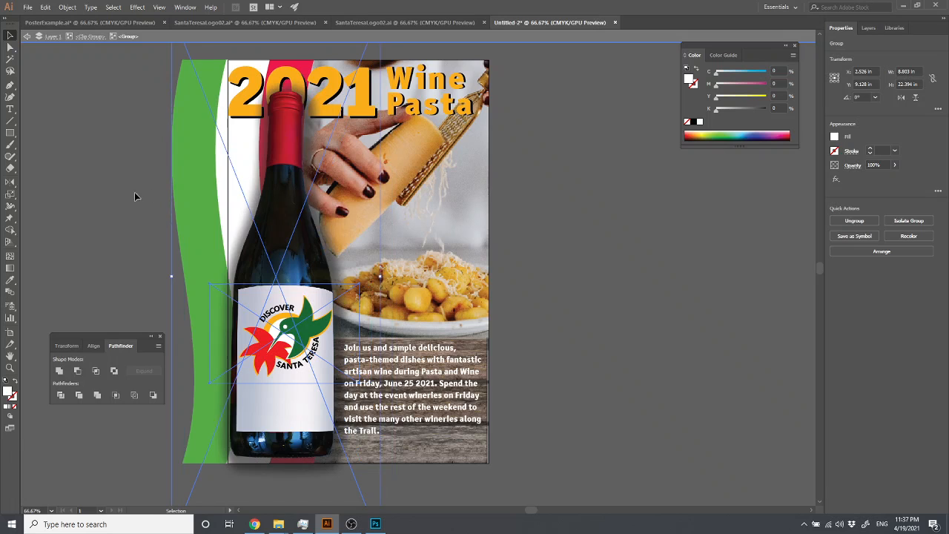
pyautogui.click(134, 193)
pyautogui.click(172, 184)
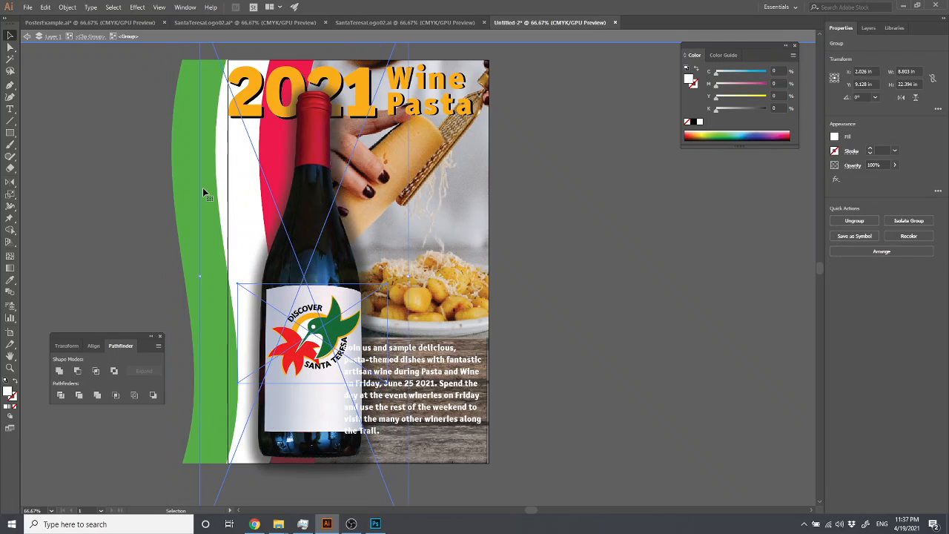
pyautogui.click(112, 194)
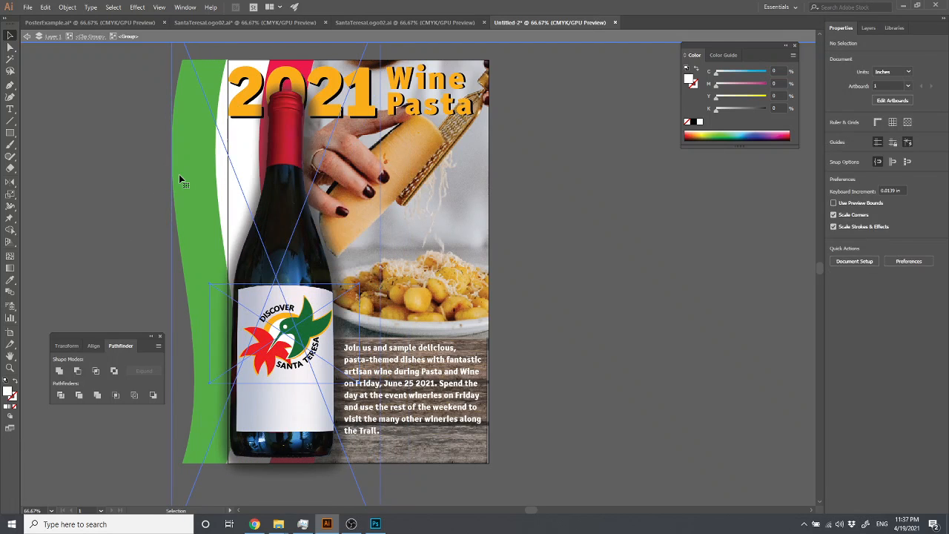
pyautogui.moveTo(179, 174); pyautogui.dragTo(194, 175)
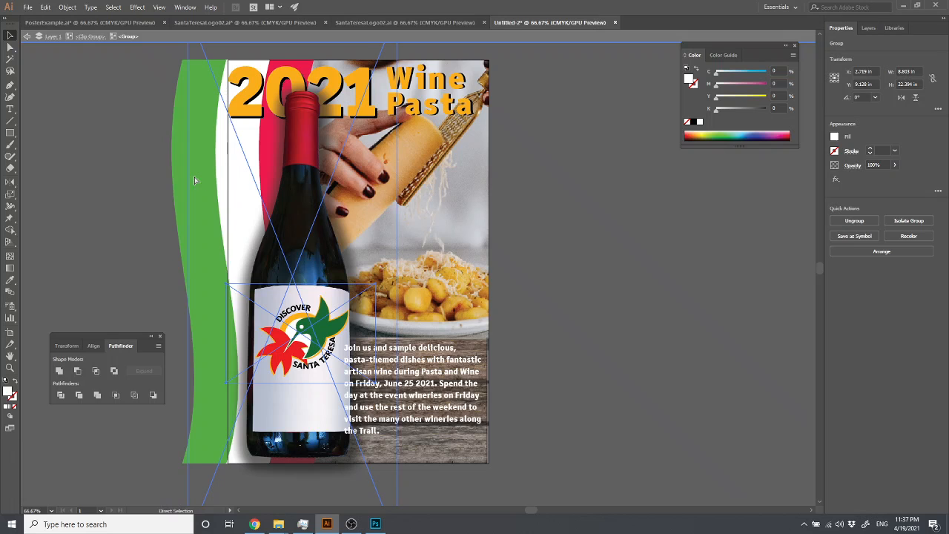
pyautogui.hotkey('ctrl', 'z')
pyautogui.click(146, 213)
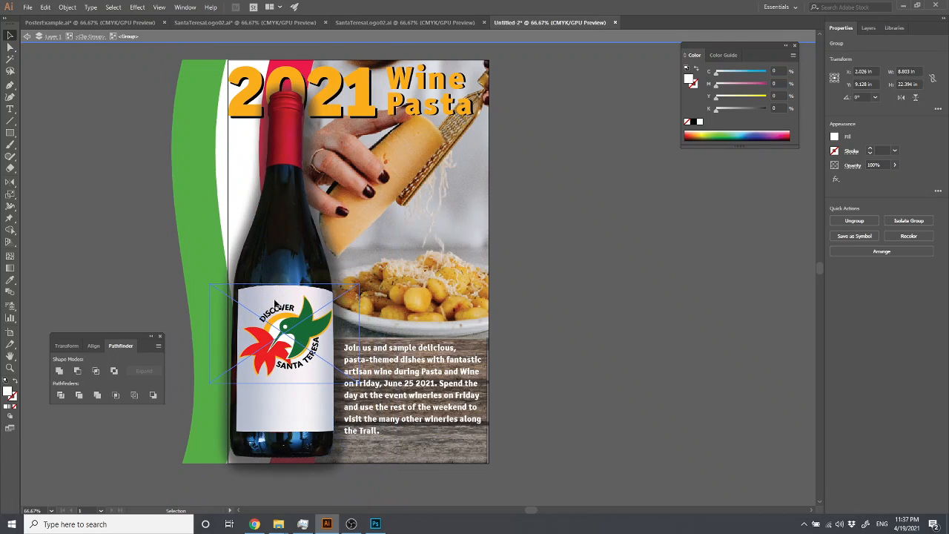
pyautogui.moveTo(193, 214); pyautogui.dragTo(210, 215)
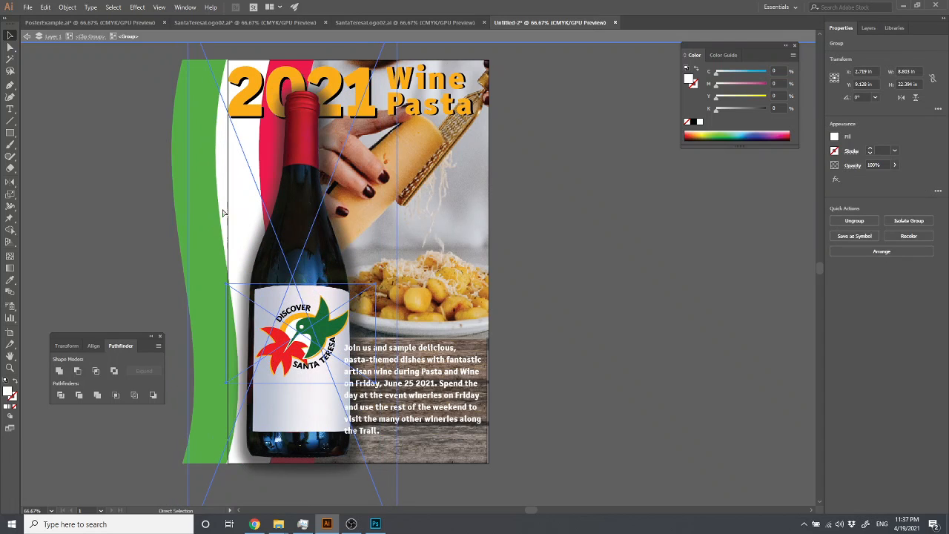
pyautogui.hotkey('ctrl', 'z')
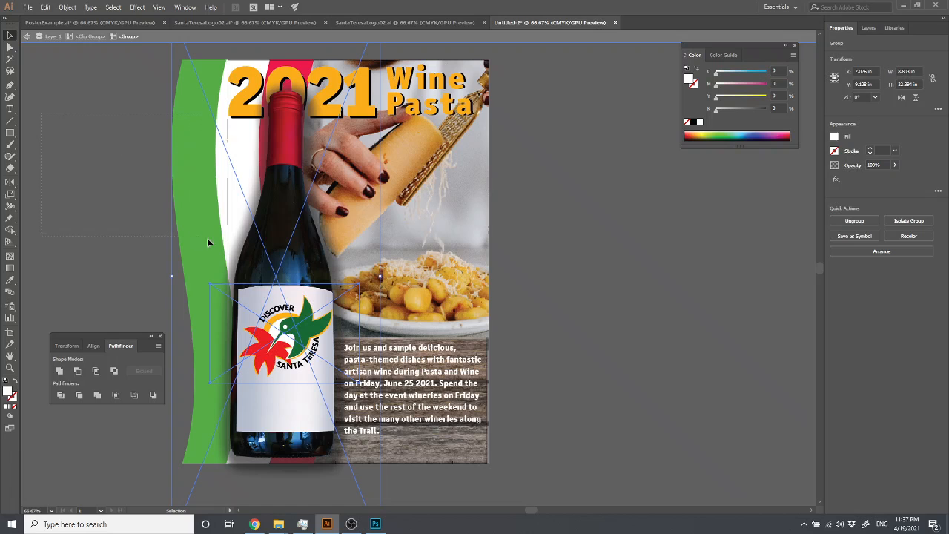
# Step: Group the green, white and red wavy bands and shift the group rightward to an X position of 1.431 in
pyautogui.keyDown('shift'); pyautogui.click(208, 243); pyautogui.keyUp('shift')
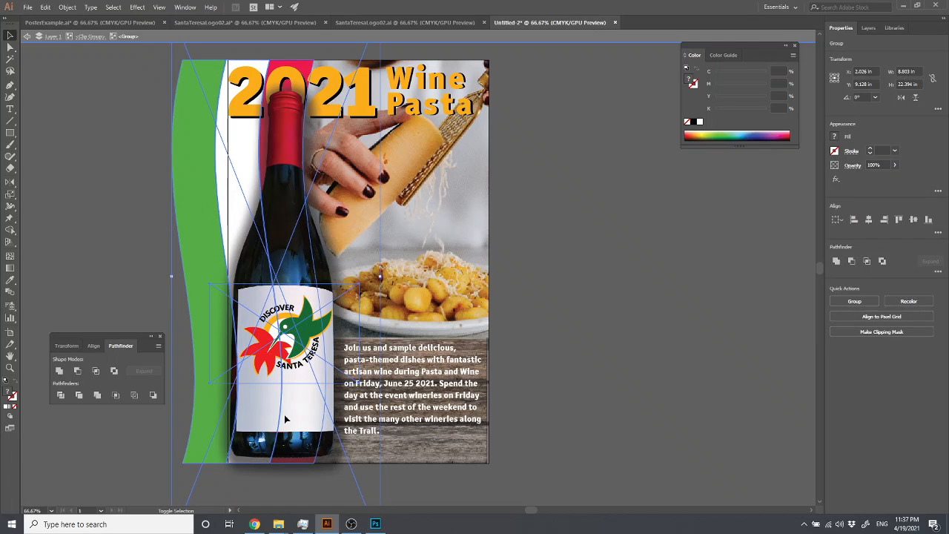
pyautogui.hotkey('ctrl', 'g')
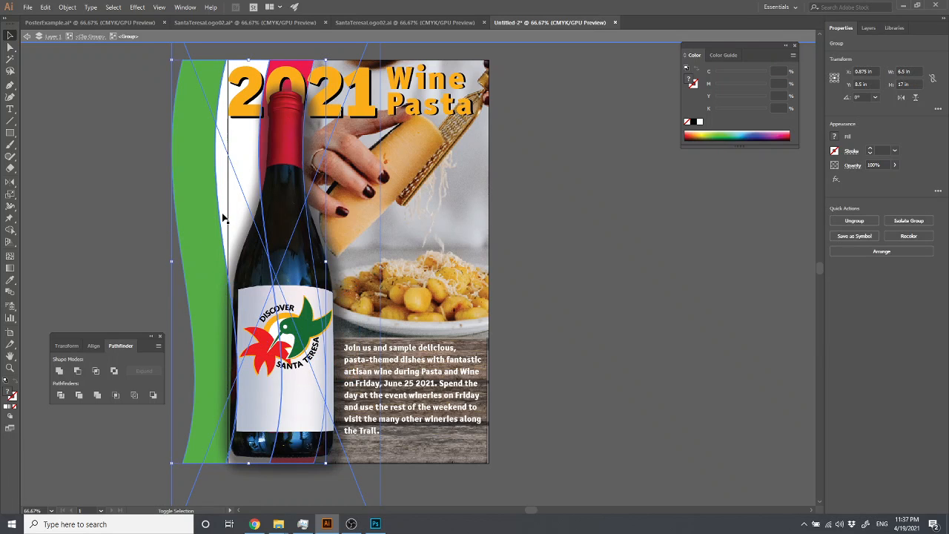
pyautogui.press('Right')
pyautogui.press('Right')
pyautogui.press('Right')
pyautogui.press('Right')
pyautogui.press('Right')
pyautogui.press('Right')
pyautogui.press('Right')
pyautogui.press('Right')
pyautogui.press('Right')
pyautogui.press('Right')
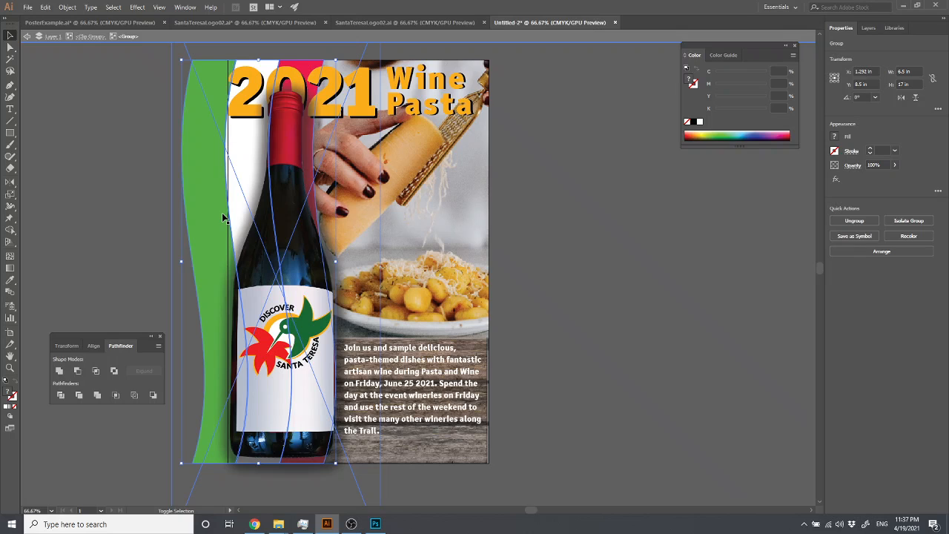
pyautogui.press('Right')
pyautogui.press('Right')
pyautogui.press('Right')
pyautogui.press('Right')
pyautogui.press('Right')
pyautogui.press('Right')
pyautogui.press('Right')
pyautogui.press('Right')
pyautogui.press('Right')
pyautogui.press('Right')
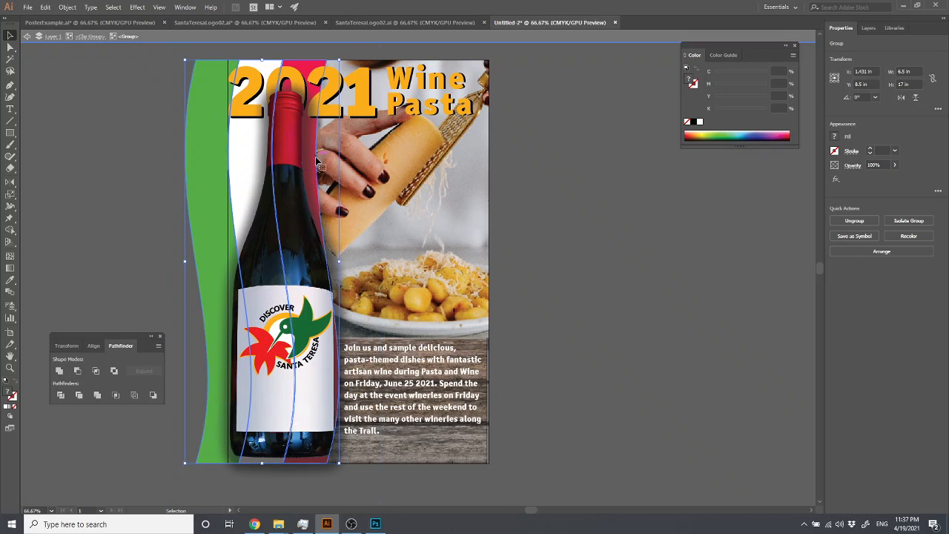
# Step: Move the gnocchi photo rightward to an X position of about 5.77 in and exit isolation mode
pyautogui.click(447, 187)
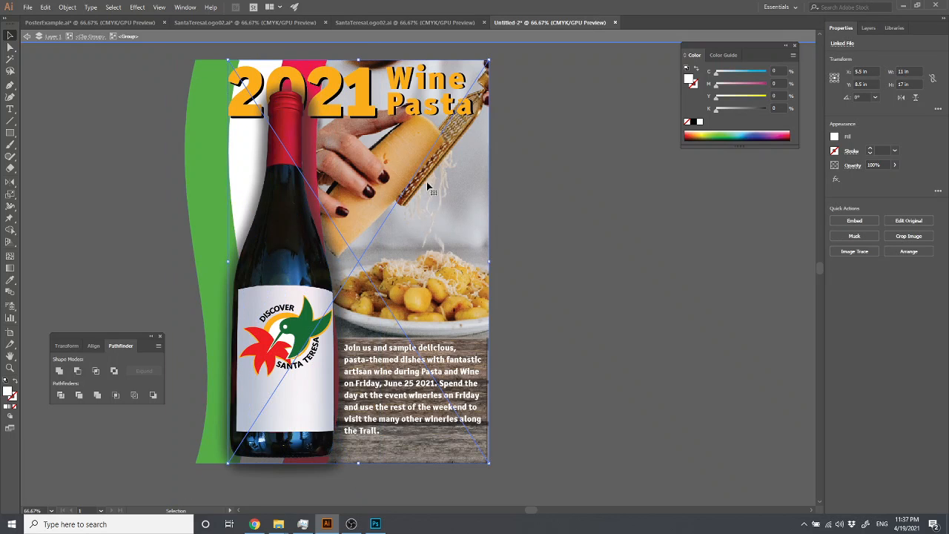
pyautogui.moveTo(392, 167)
pyautogui.mouseDown()
pyautogui.moveTo(419, 168)
pyautogui.moveTo(430, 196)
pyautogui.moveTo(443, 195)
pyautogui.moveTo(411, 191)
pyautogui.moveTo(438, 199)
pyautogui.mouseUp()
pyautogui.hotkey('ctrl', 'z')
pyautogui.click(529, 221)
pyautogui.click(419, 189)
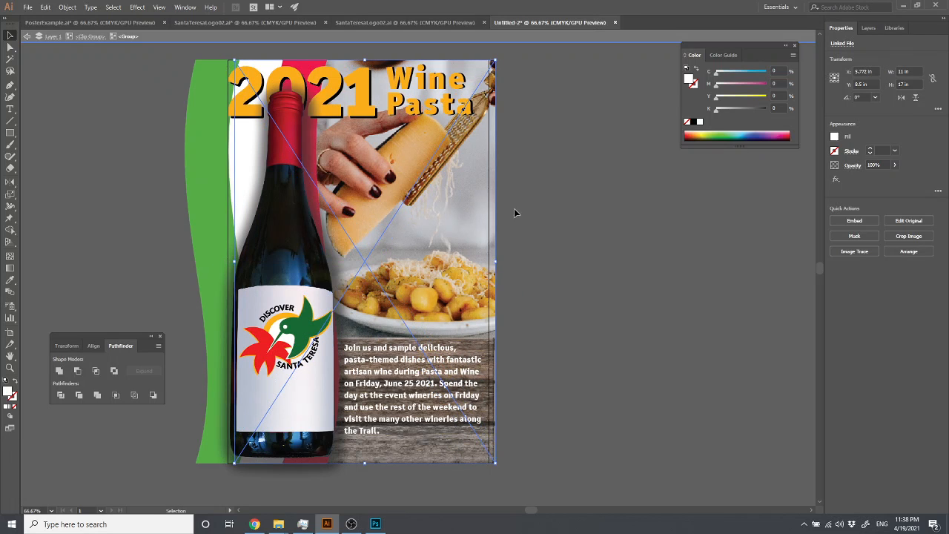
pyautogui.click(606, 209)
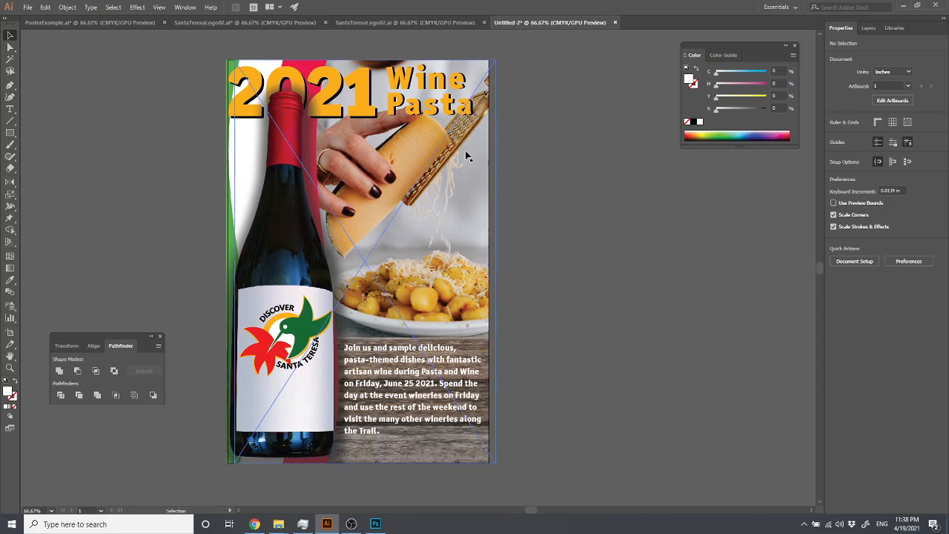